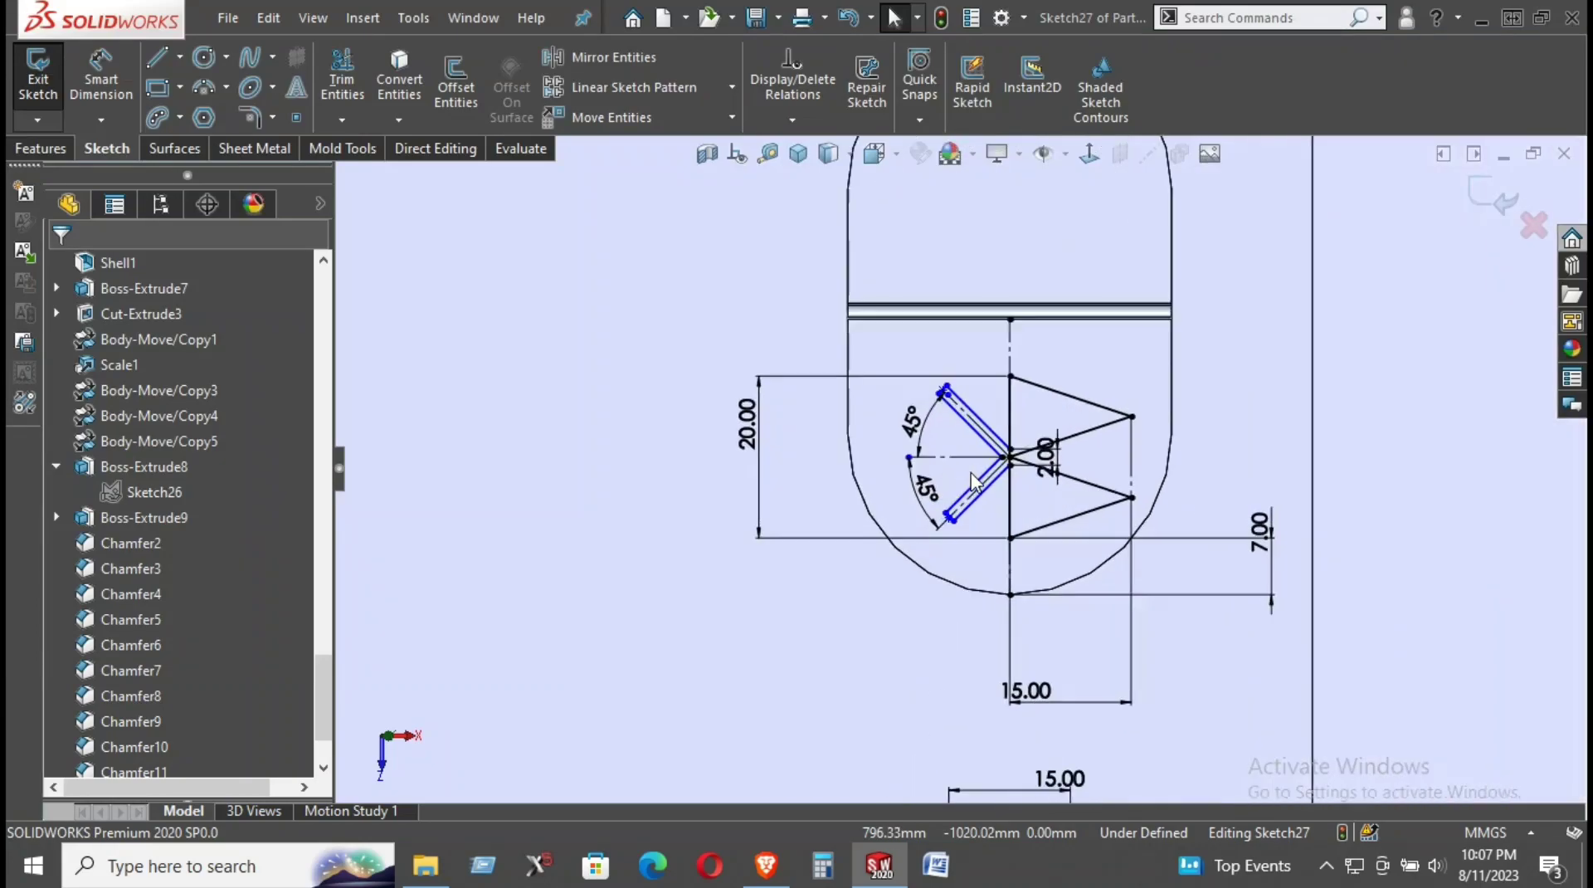
- Dimension the lower slot edge line and edit its length to 7.00
{"action": "scroll", "coordinate": [971, 494], "scroll_direction": "down", "scroll_amount": 3}
{"action": "scroll", "coordinate": [1038, 540], "scroll_direction": "down", "scroll_amount": 3}
{"action": "right_click_drag", "start_coordinate": [1043, 589], "coordinate": [999, 417]}
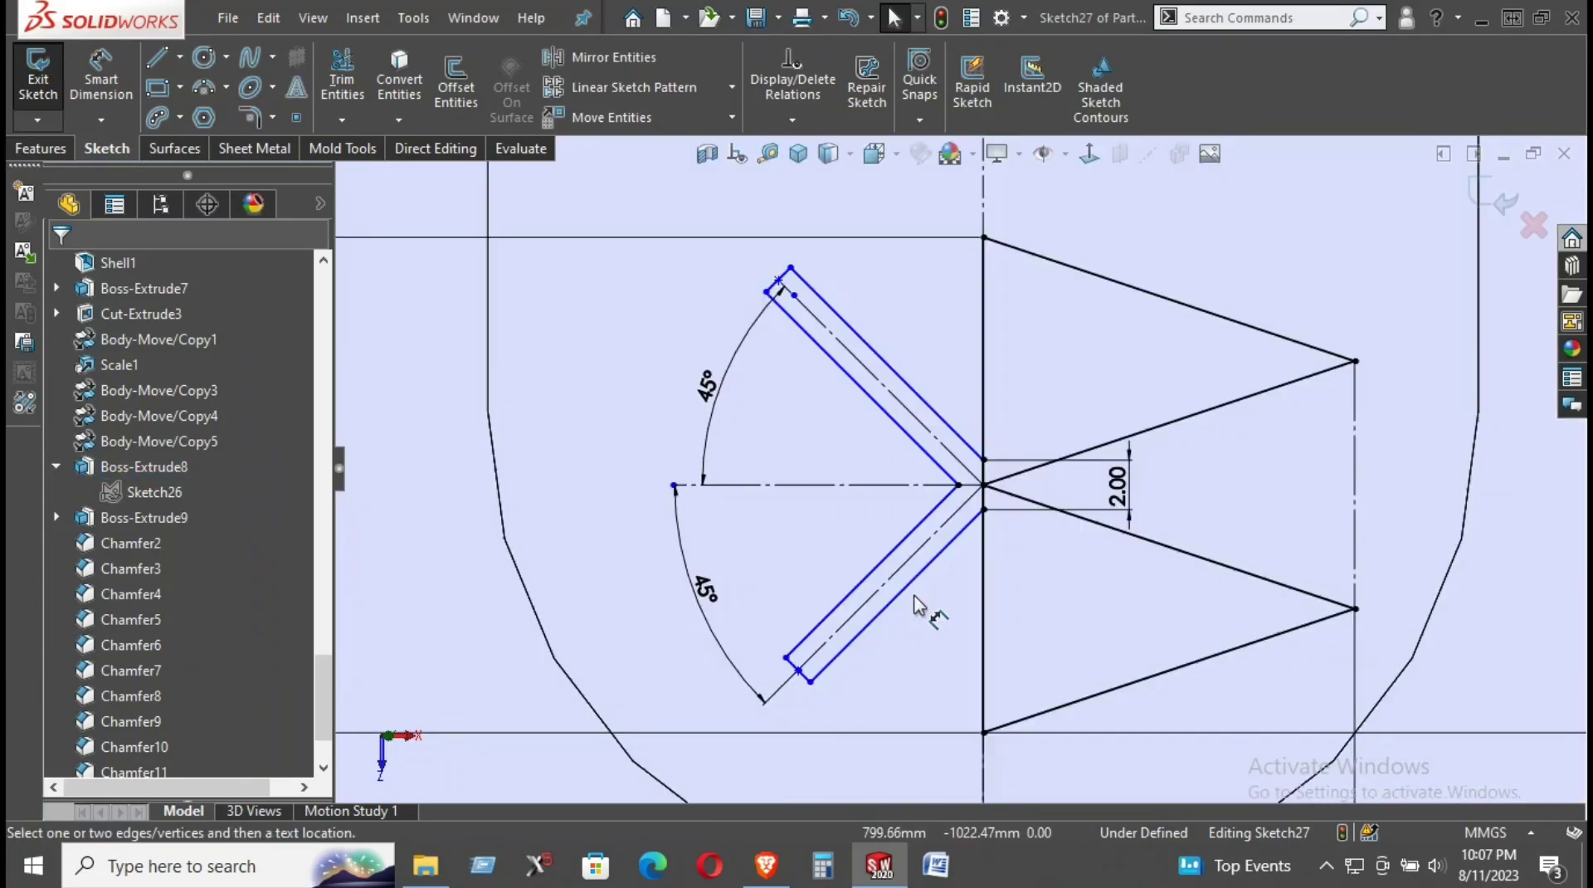
{"action": "left_click", "coordinate": [896, 596]}
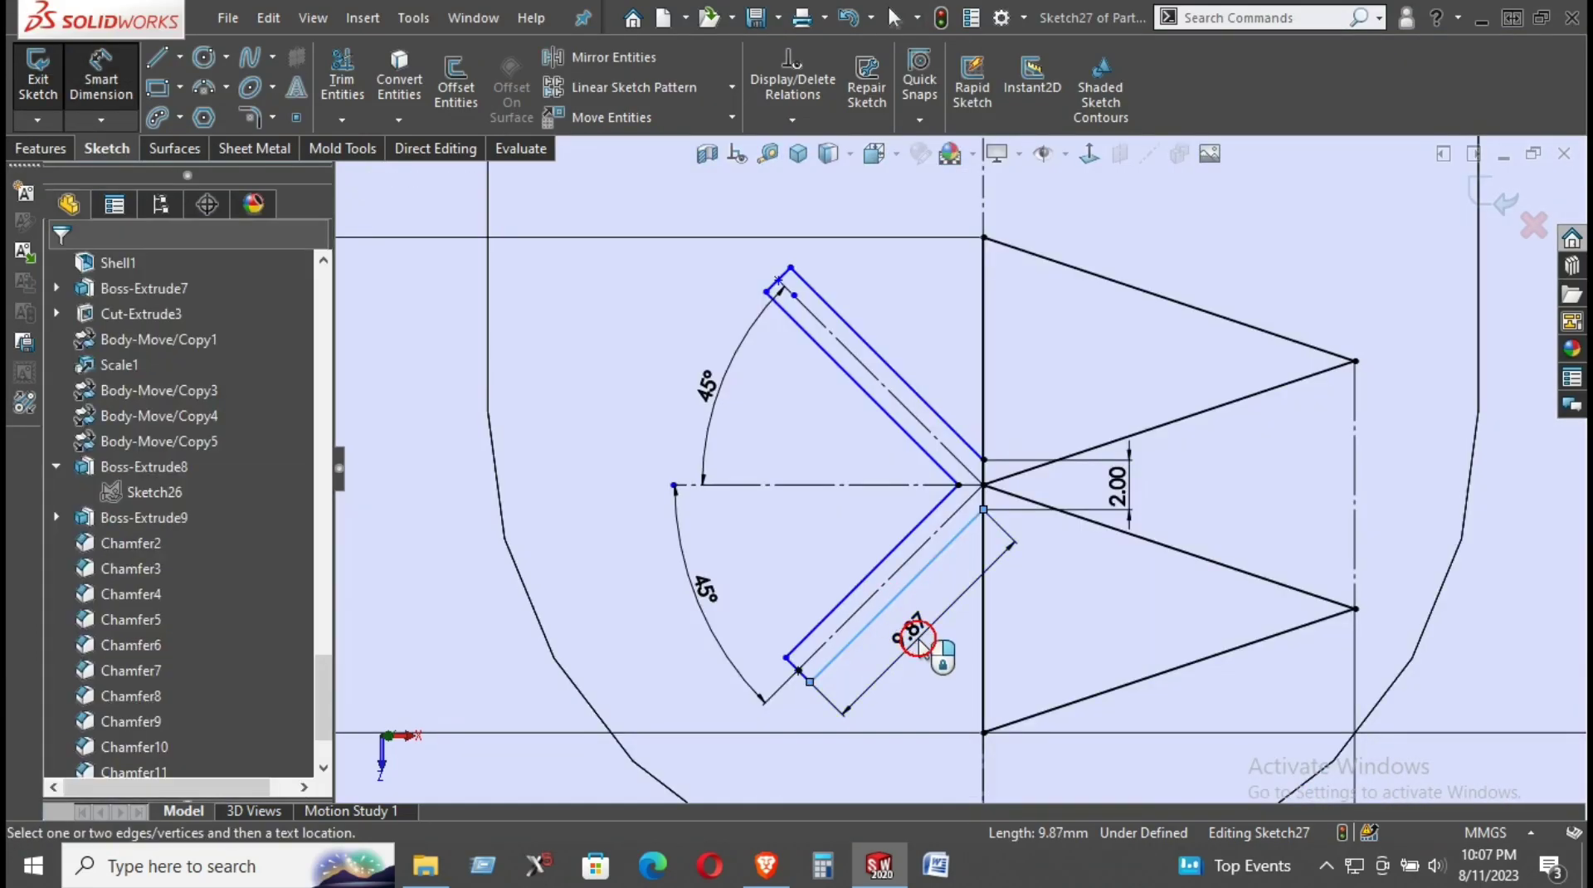
{"action": "left_click", "coordinate": [923, 643]}
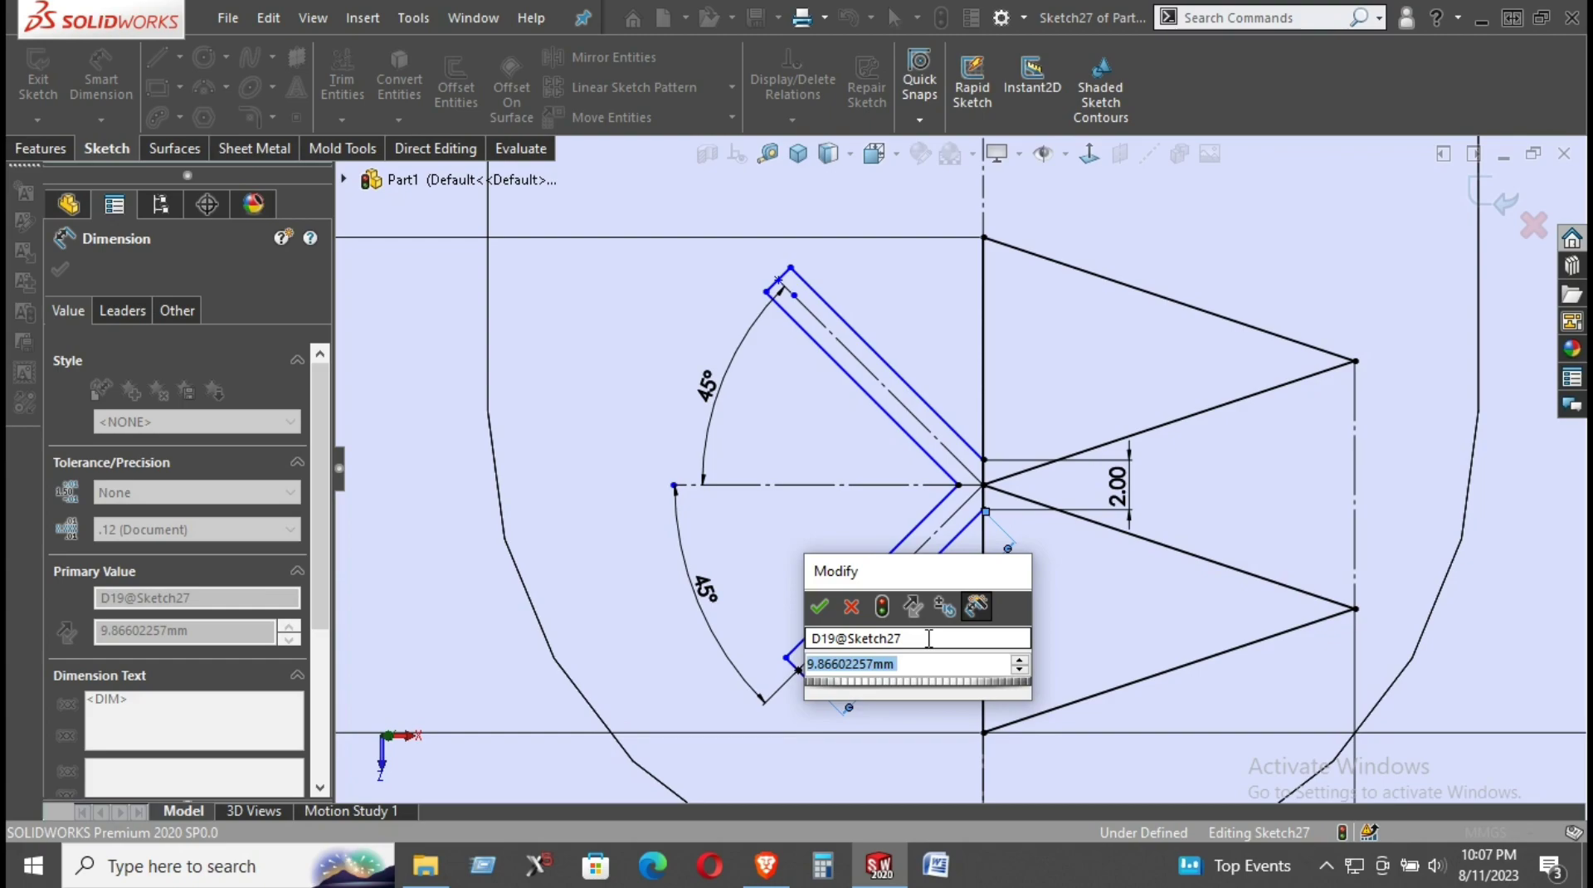
{"action": "type", "text": "5"}
{"action": "key", "text": "Return"}
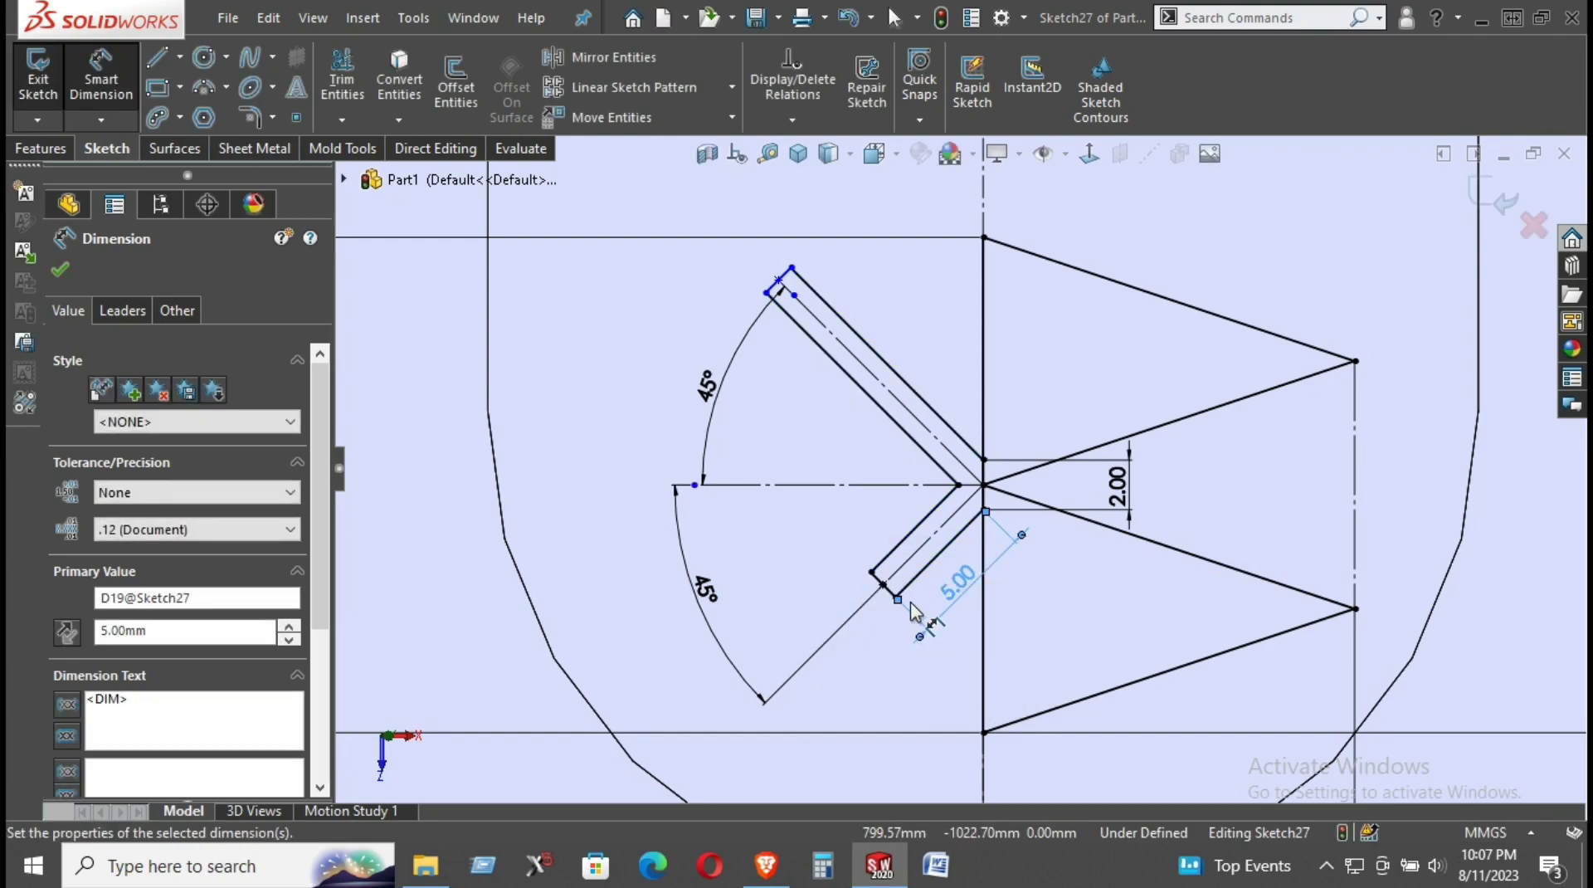
{"action": "double_click", "coordinate": [963, 588]}
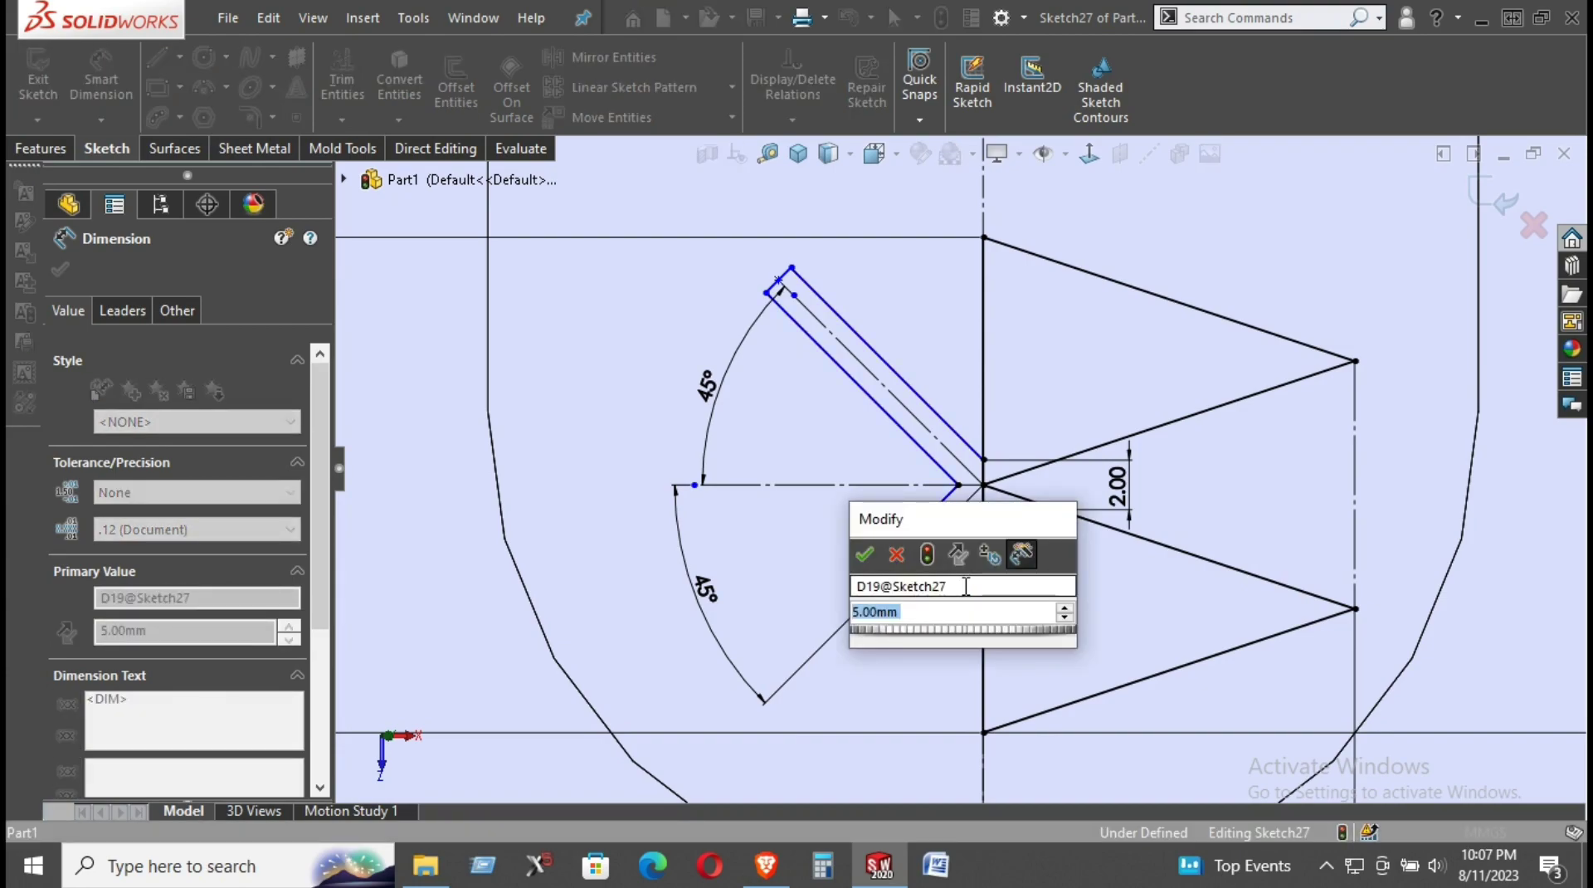
{"action": "type", "text": "5"}
{"action": "key", "text": "Return"}
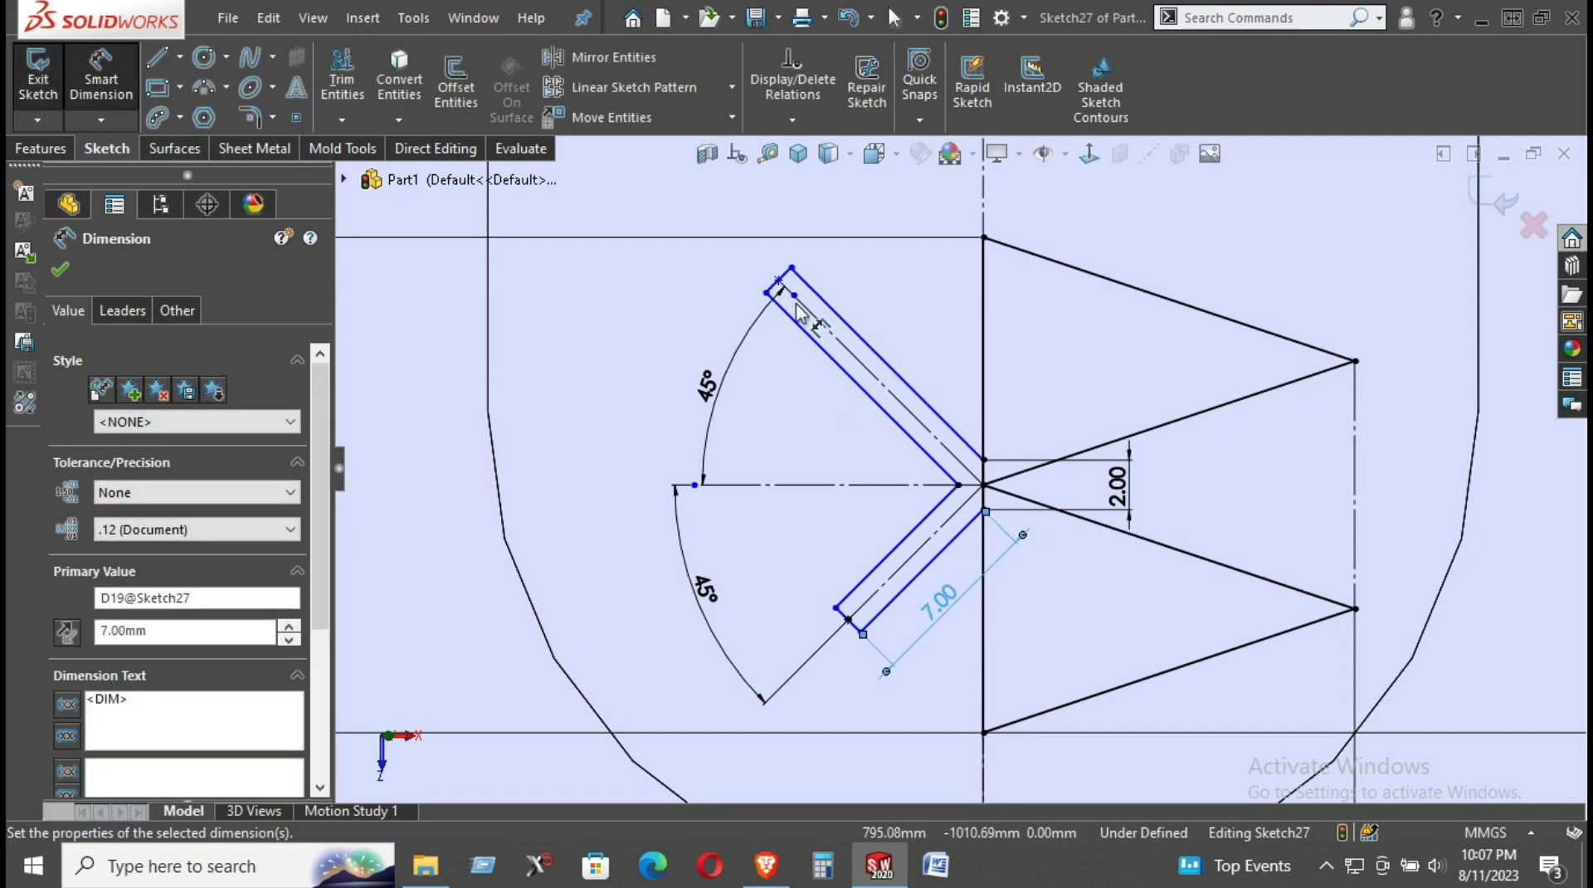
- Draw a vertical centerline joining the upper and lower outer slot corners
{"action": "left_click", "coordinate": [179, 57]}
{"action": "left_click", "coordinate": [186, 126]}
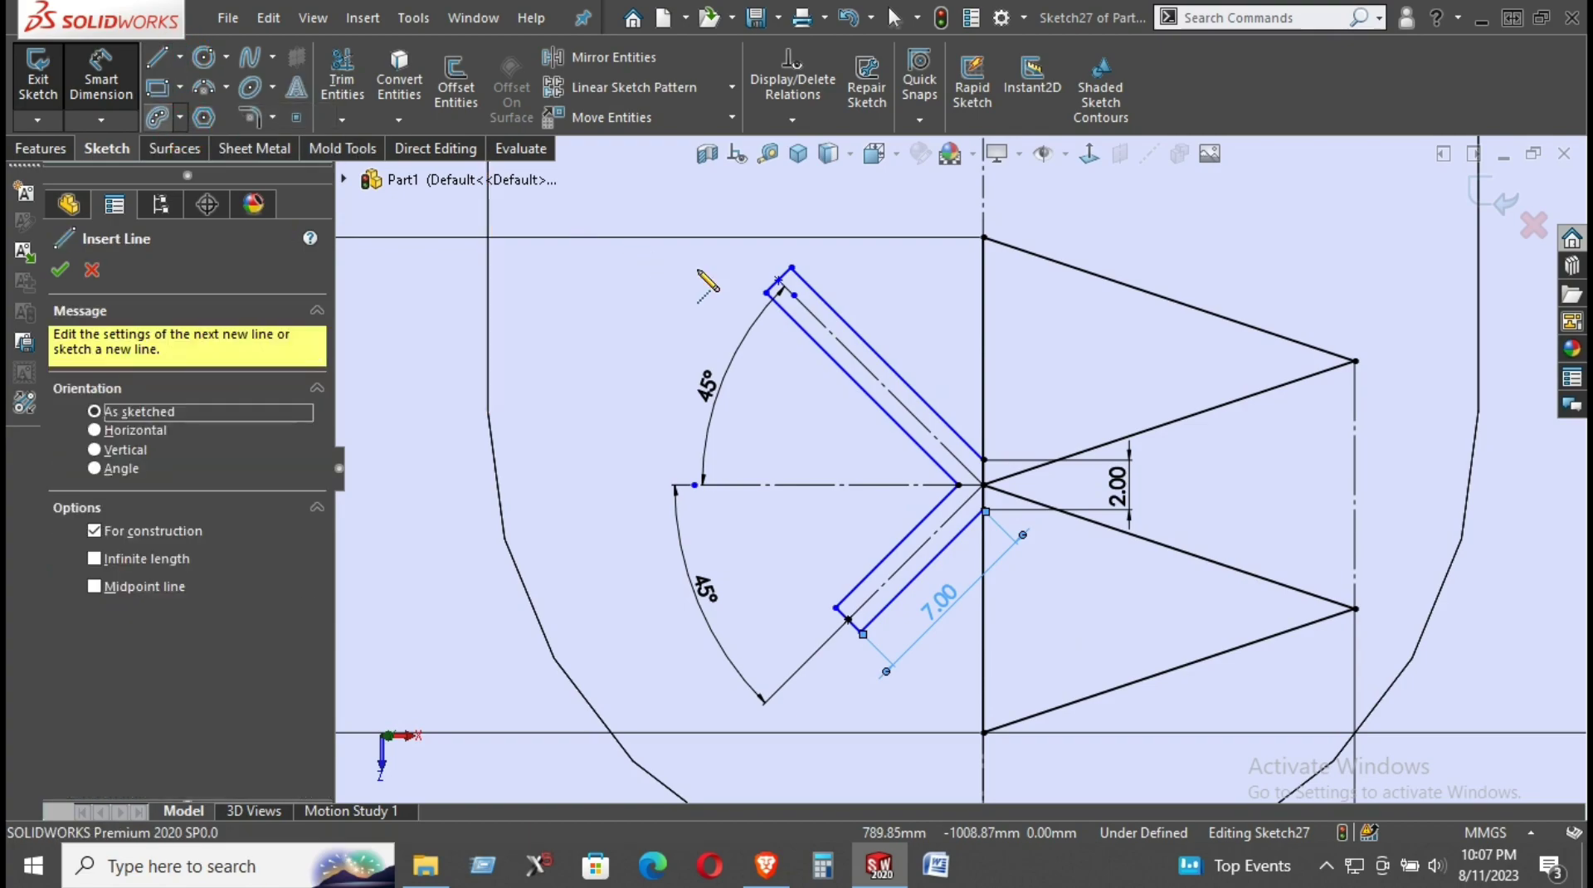
{"action": "left_click", "coordinate": [766, 292]}
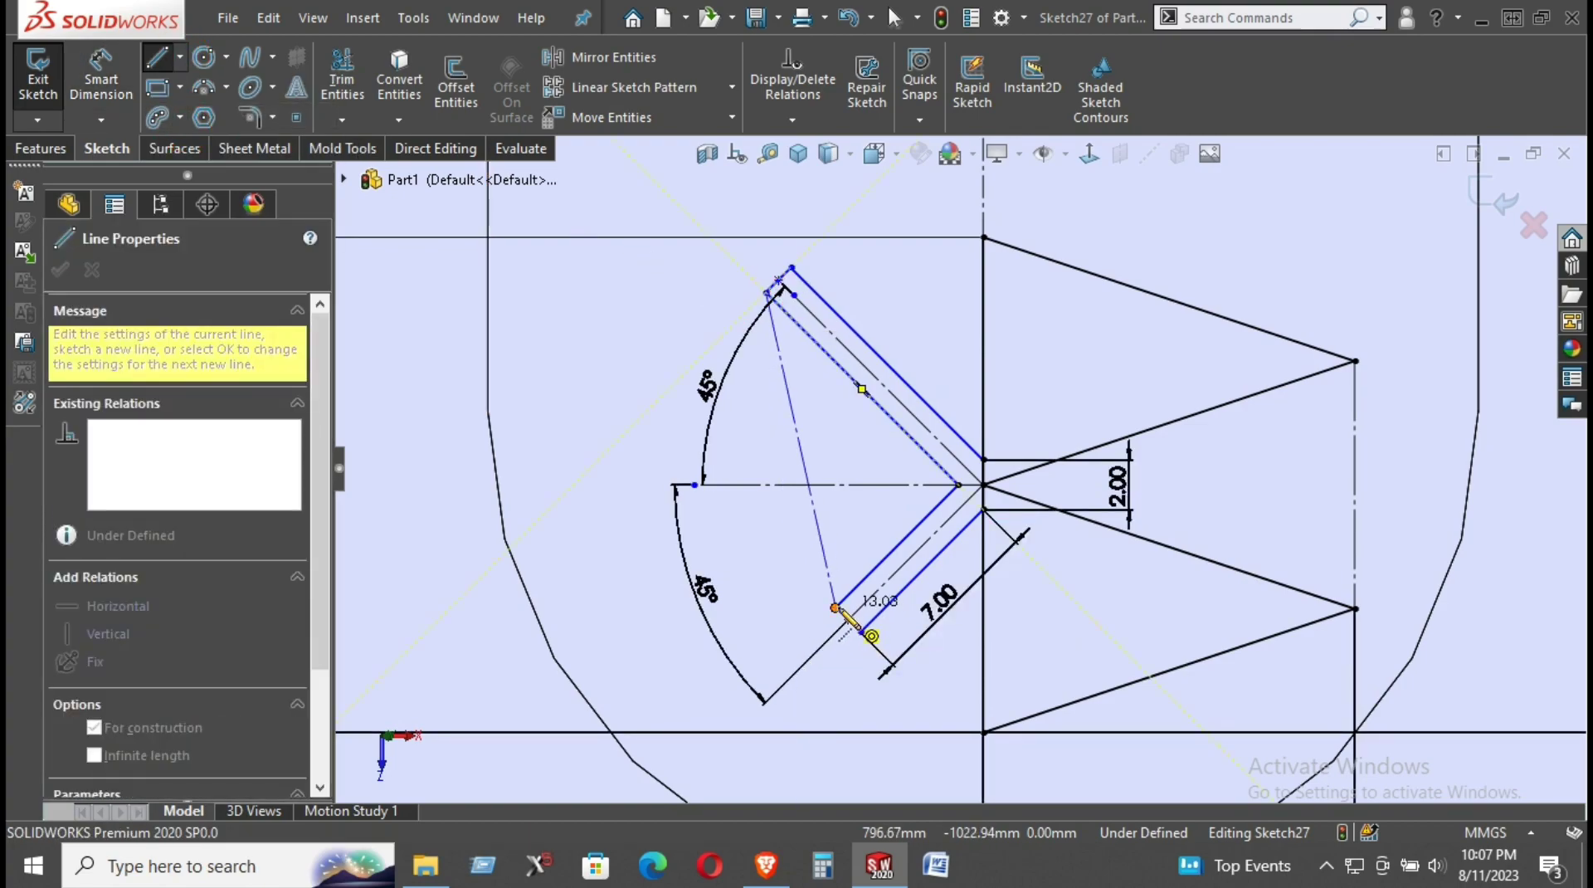
{"action": "left_click", "coordinate": [835, 608]}
{"action": "right_click", "coordinate": [846, 516]}
{"action": "left_click", "coordinate": [920, 518]}
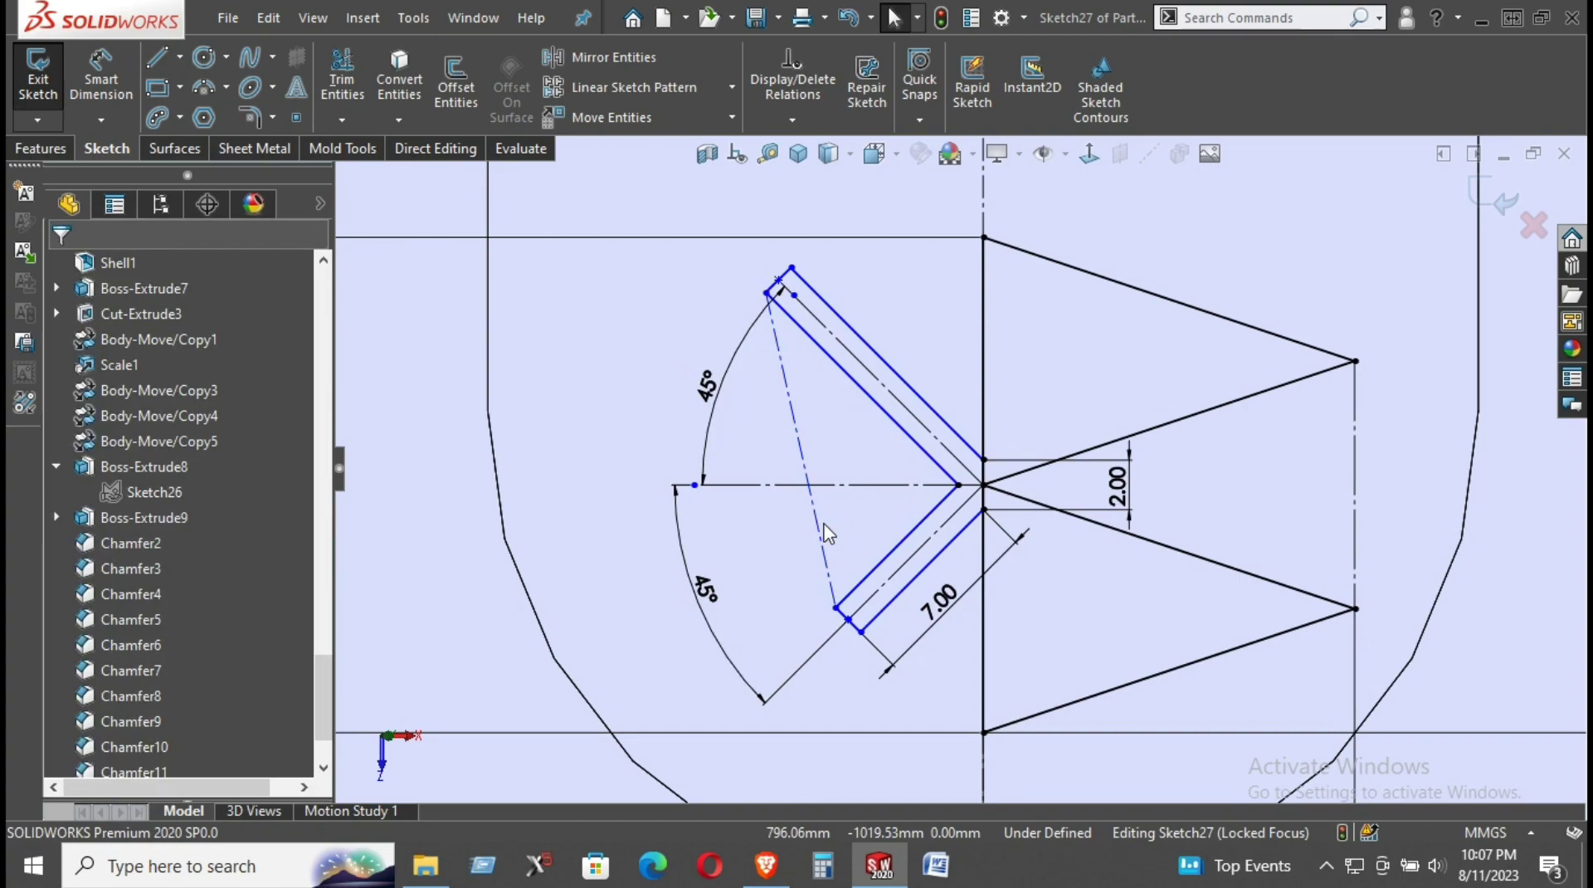
{"action": "left_click", "coordinate": [817, 523]}
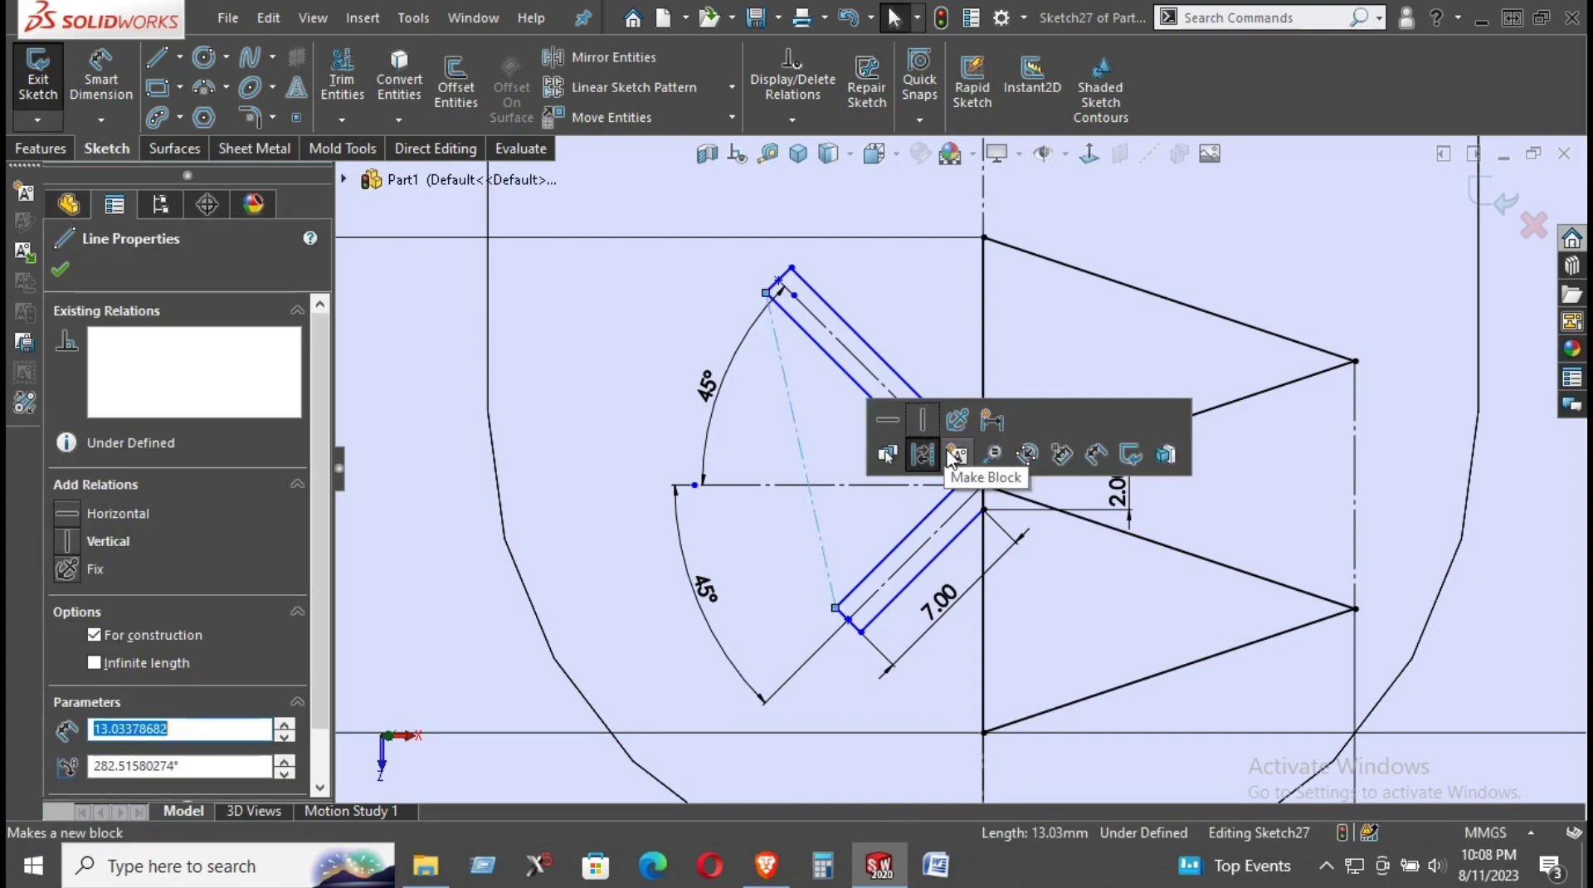
{"action": "left_click", "coordinate": [922, 419]}
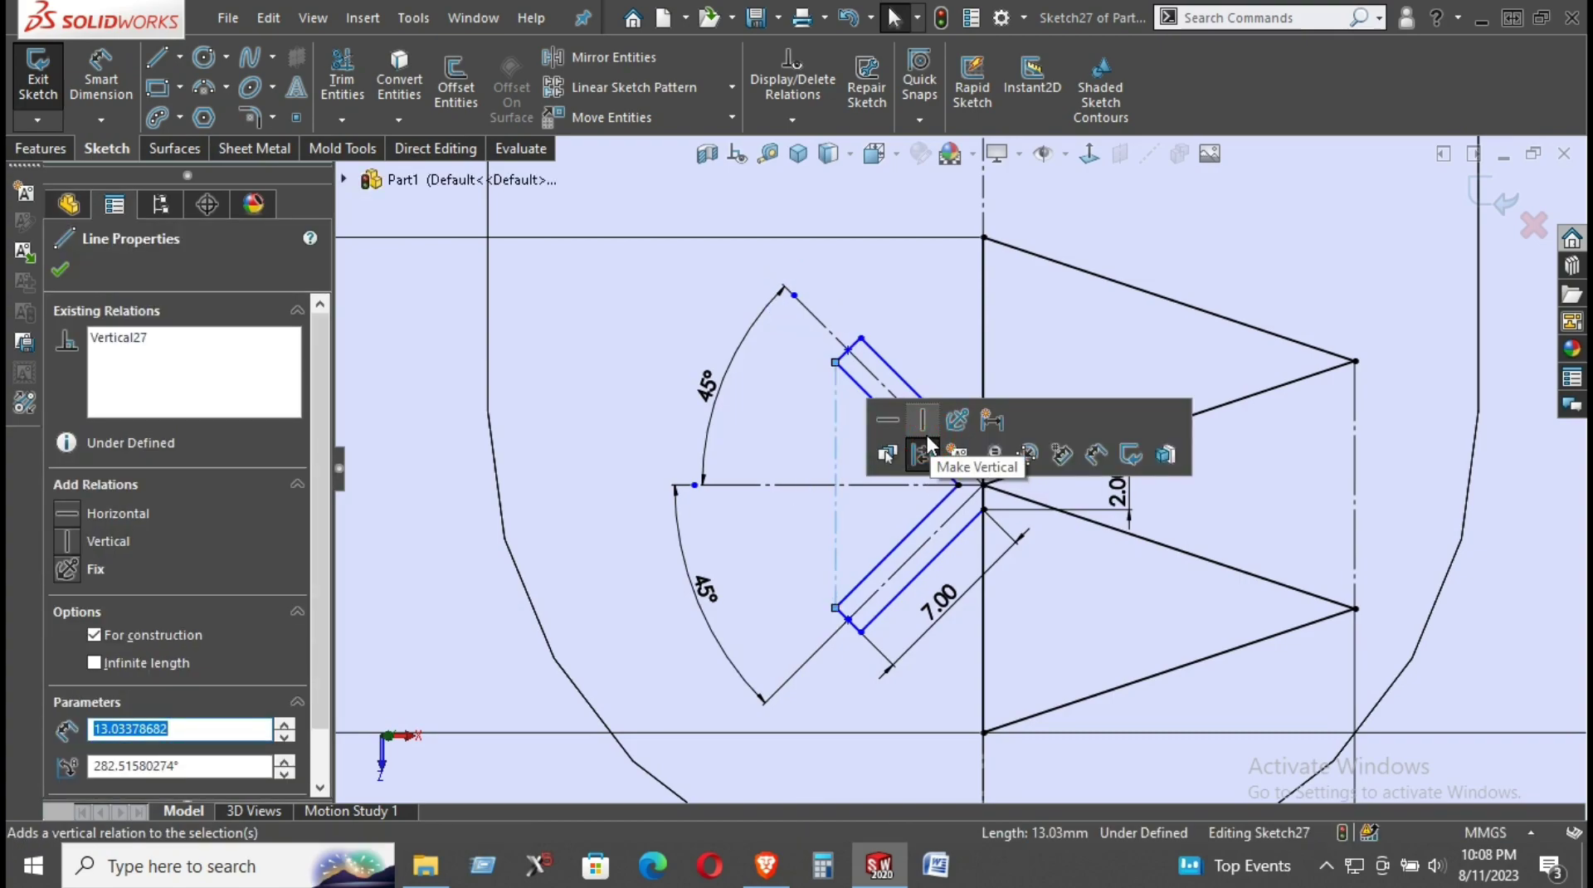
- Add a second vertical centerline between the inner slot corners, fully defining the sketch
{"action": "left_click", "coordinate": [203, 56]}
{"action": "left_click", "coordinate": [157, 57]}
{"action": "left_click", "coordinate": [180, 57]}
{"action": "left_click", "coordinate": [213, 115]}
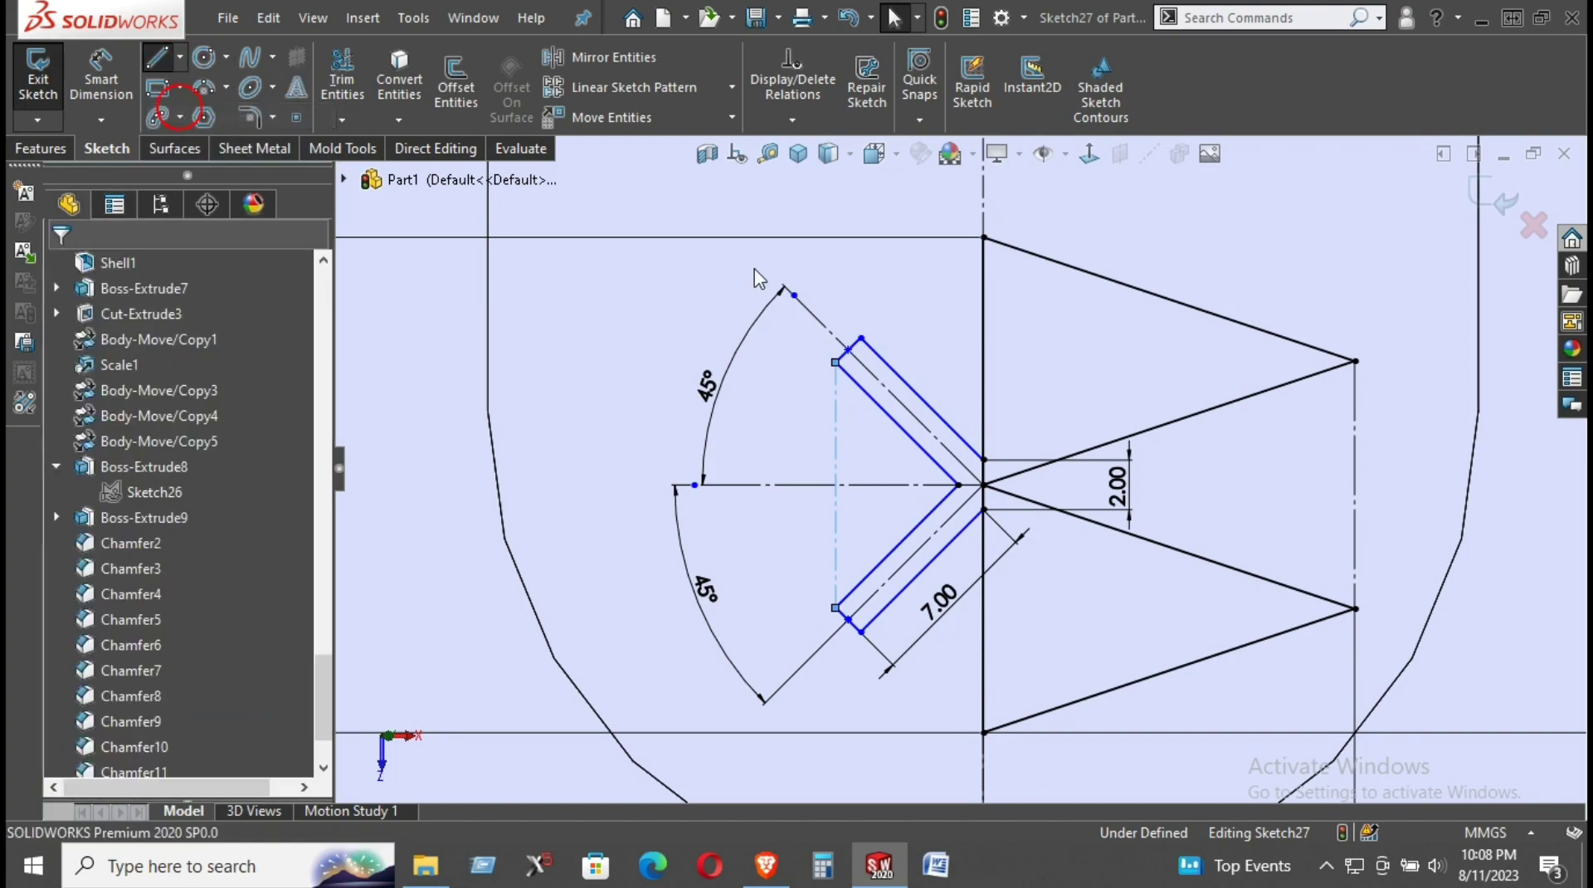
{"action": "left_click", "coordinate": [862, 338]}
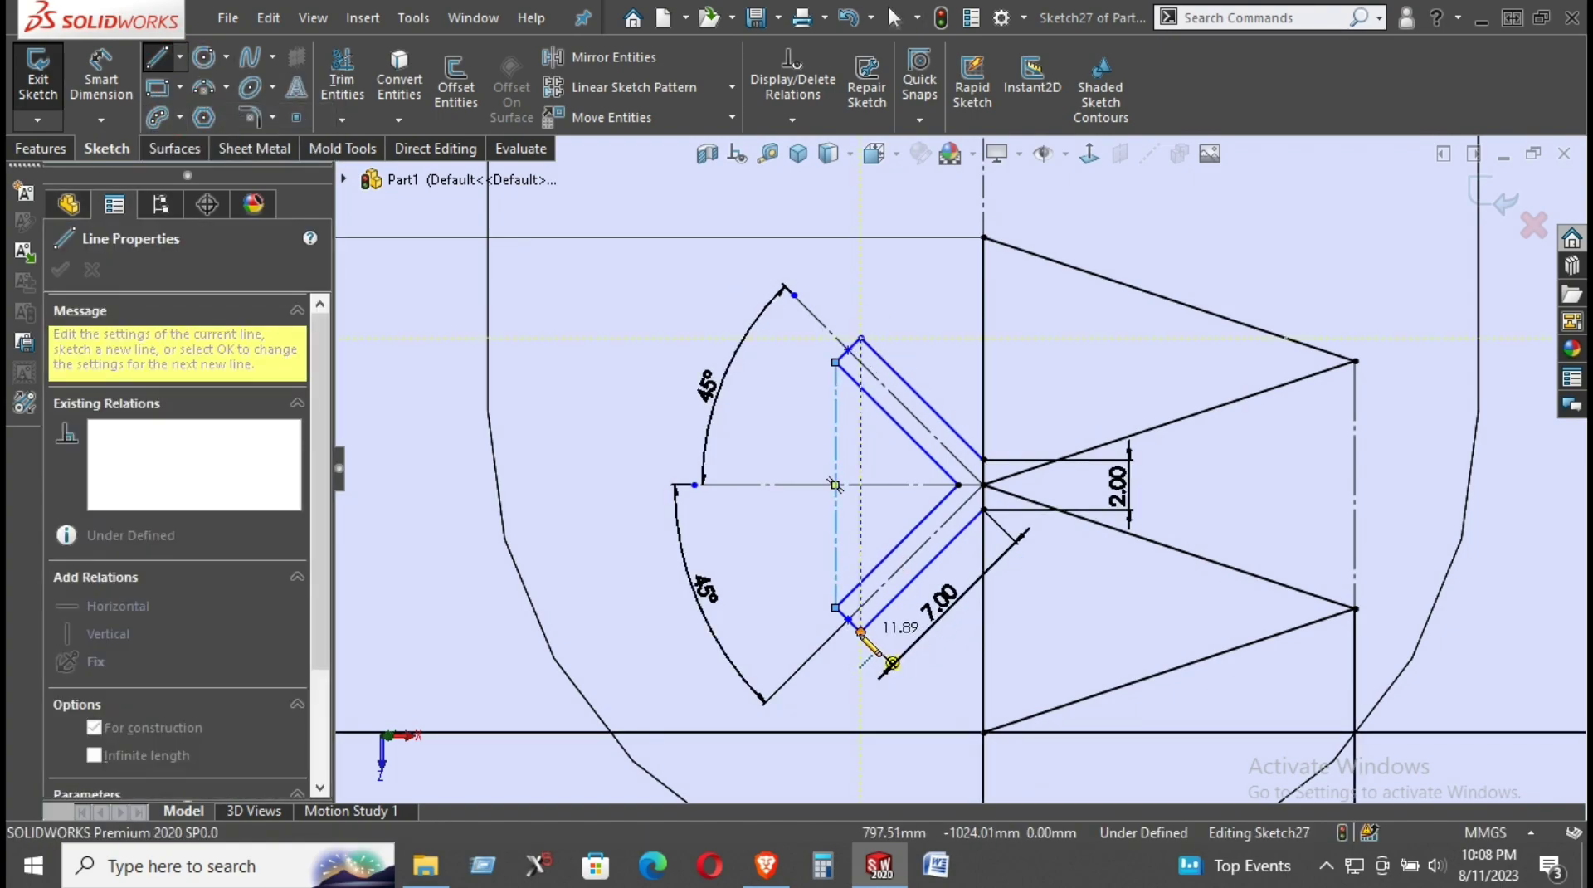
{"action": "left_click", "coordinate": [861, 632]}
{"action": "right_click", "coordinate": [967, 342]}
{"action": "left_click", "coordinate": [976, 353]}
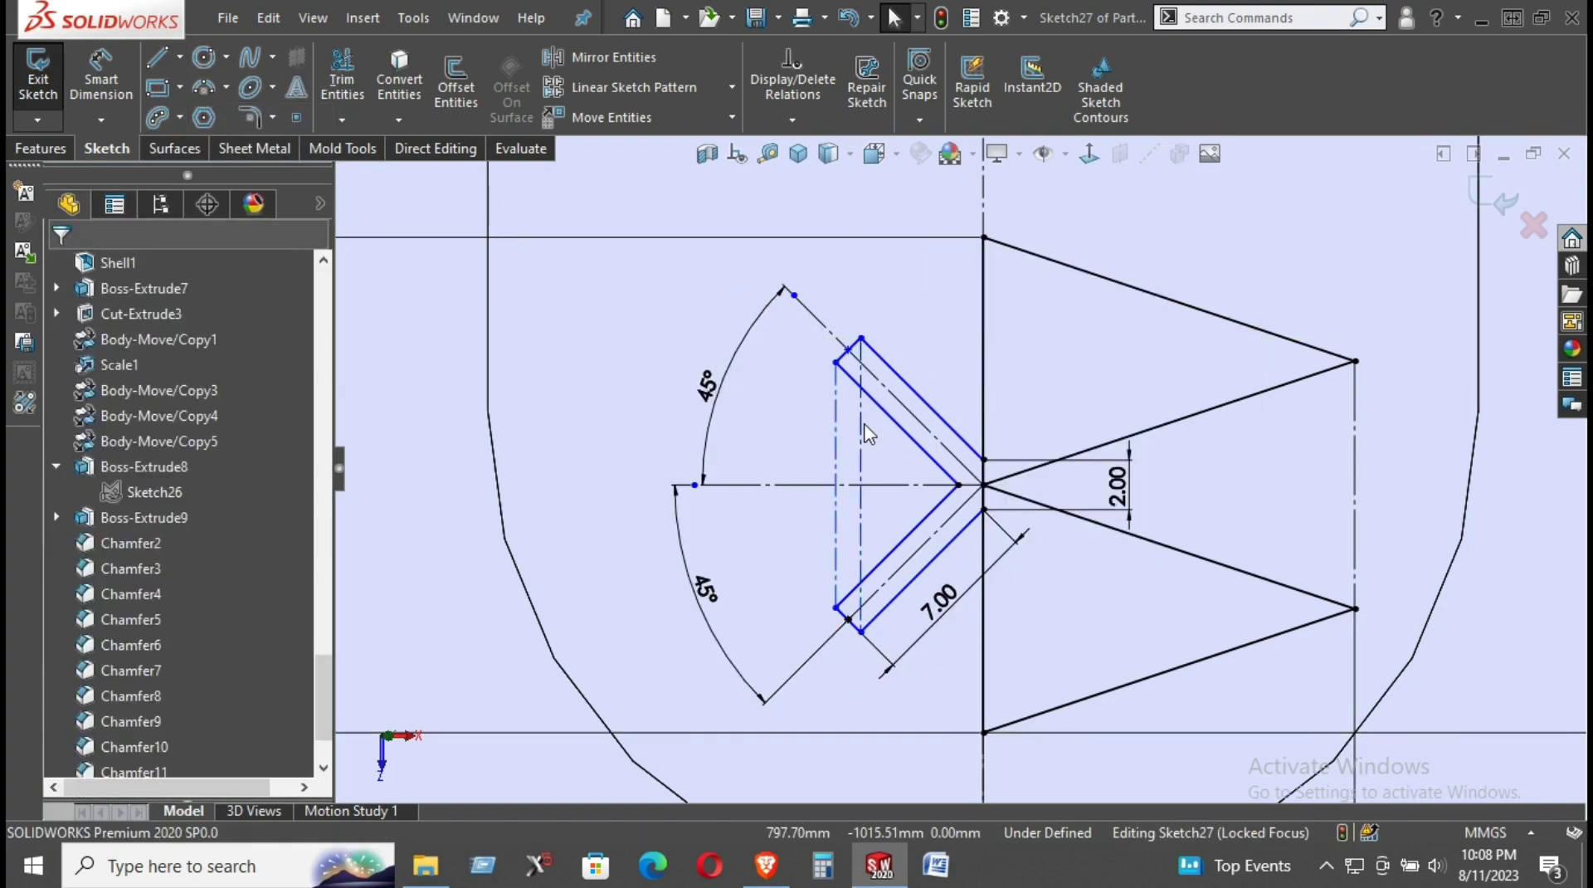
{"action": "left_click", "coordinate": [862, 427]}
{"action": "left_click", "coordinate": [965, 324]}
{"action": "left_click", "coordinate": [889, 299]}
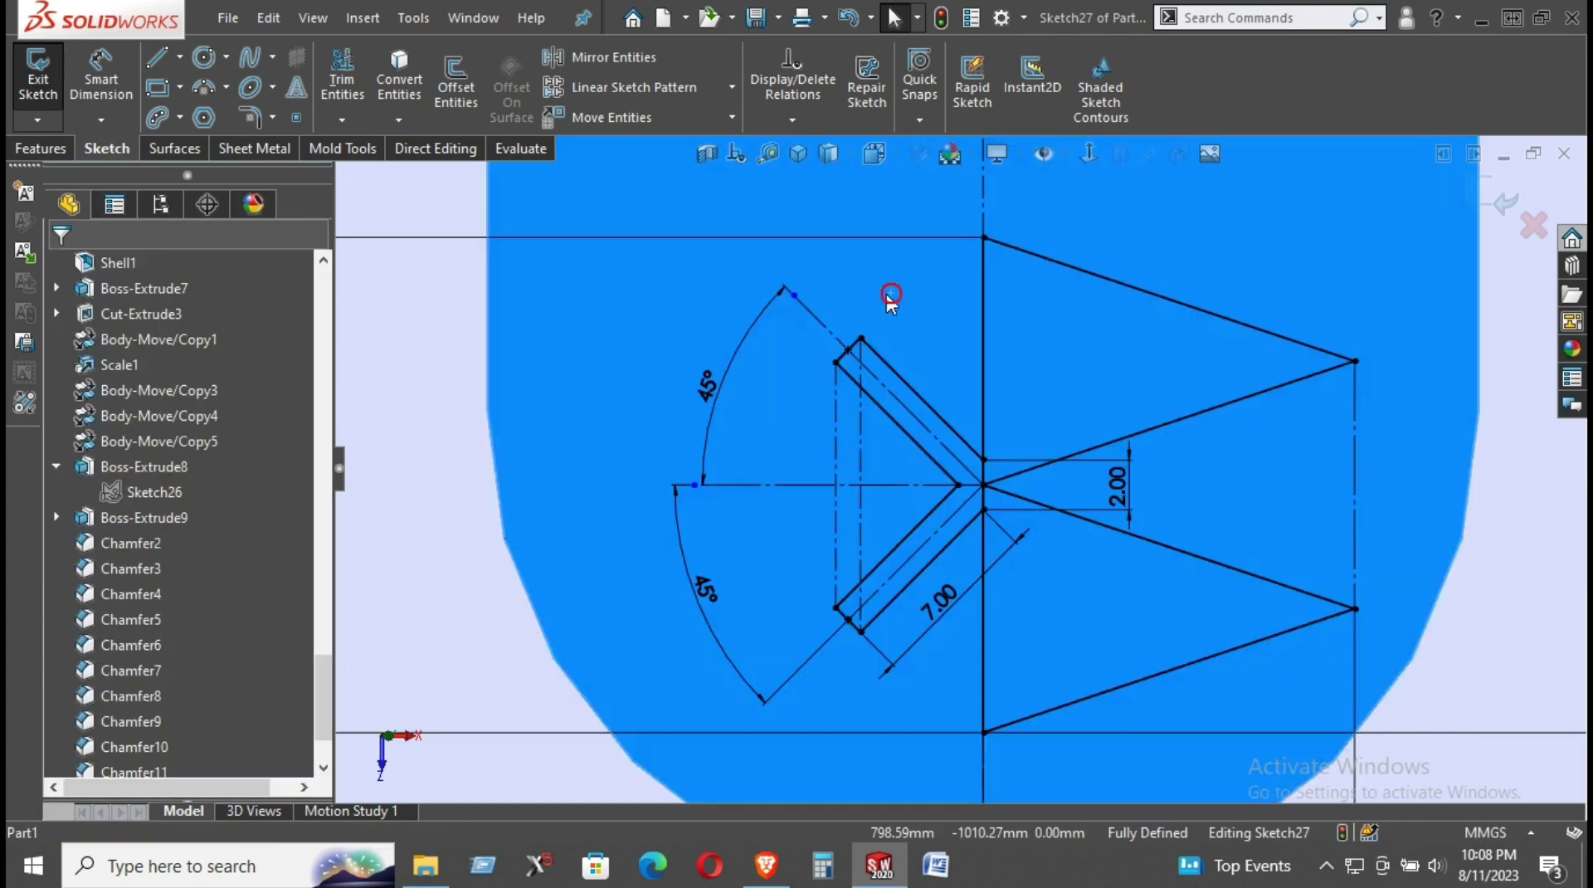
{"action": "scroll", "coordinate": [996, 353], "scroll_direction": "up", "scroll_amount": 5}
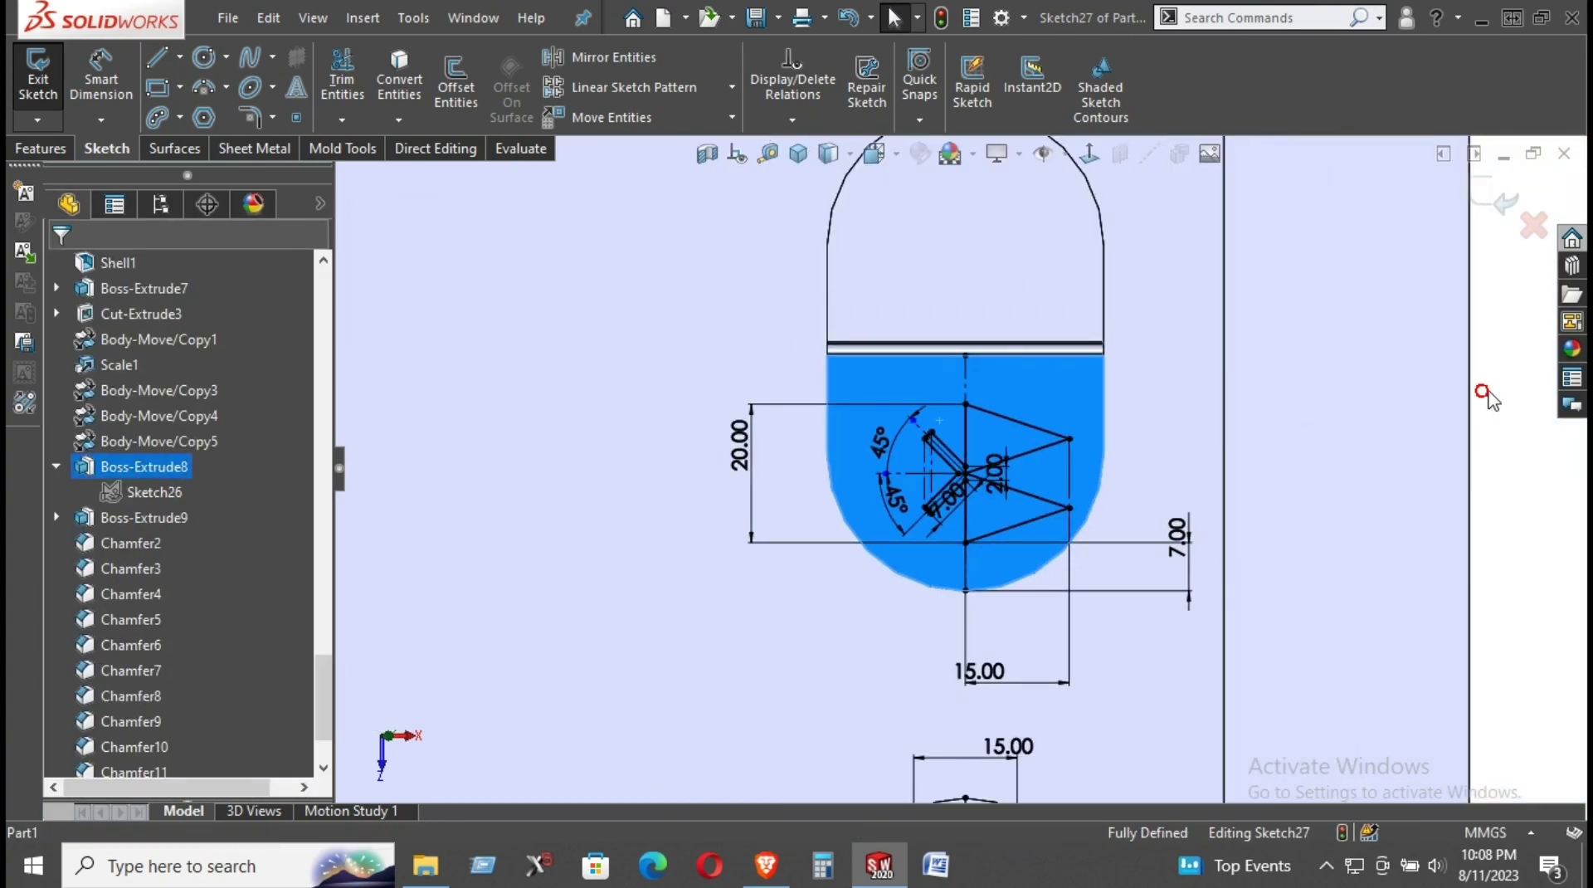
{"action": "scroll", "coordinate": [1021, 481], "scroll_direction": "down", "scroll_amount": 3}
{"action": "scroll", "coordinate": [995, 473], "scroll_direction": "down", "scroll_amount": 2}
{"action": "scroll", "coordinate": [912, 456], "scroll_direction": "down", "scroll_amount": 1}
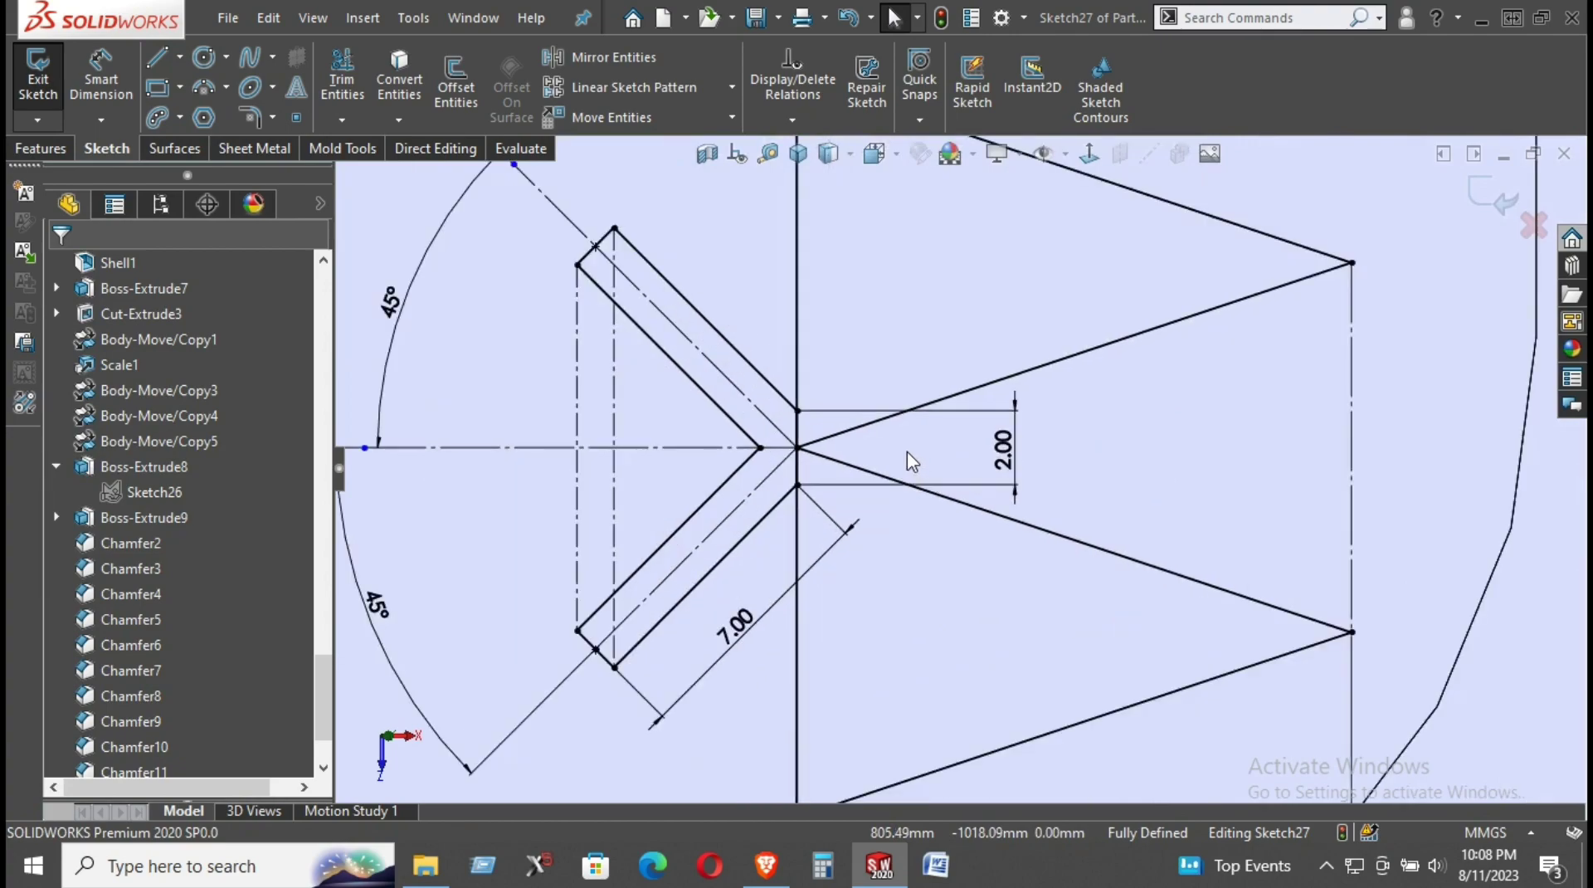
{"action": "scroll", "coordinate": [963, 453], "scroll_direction": "down", "scroll_amount": 1}
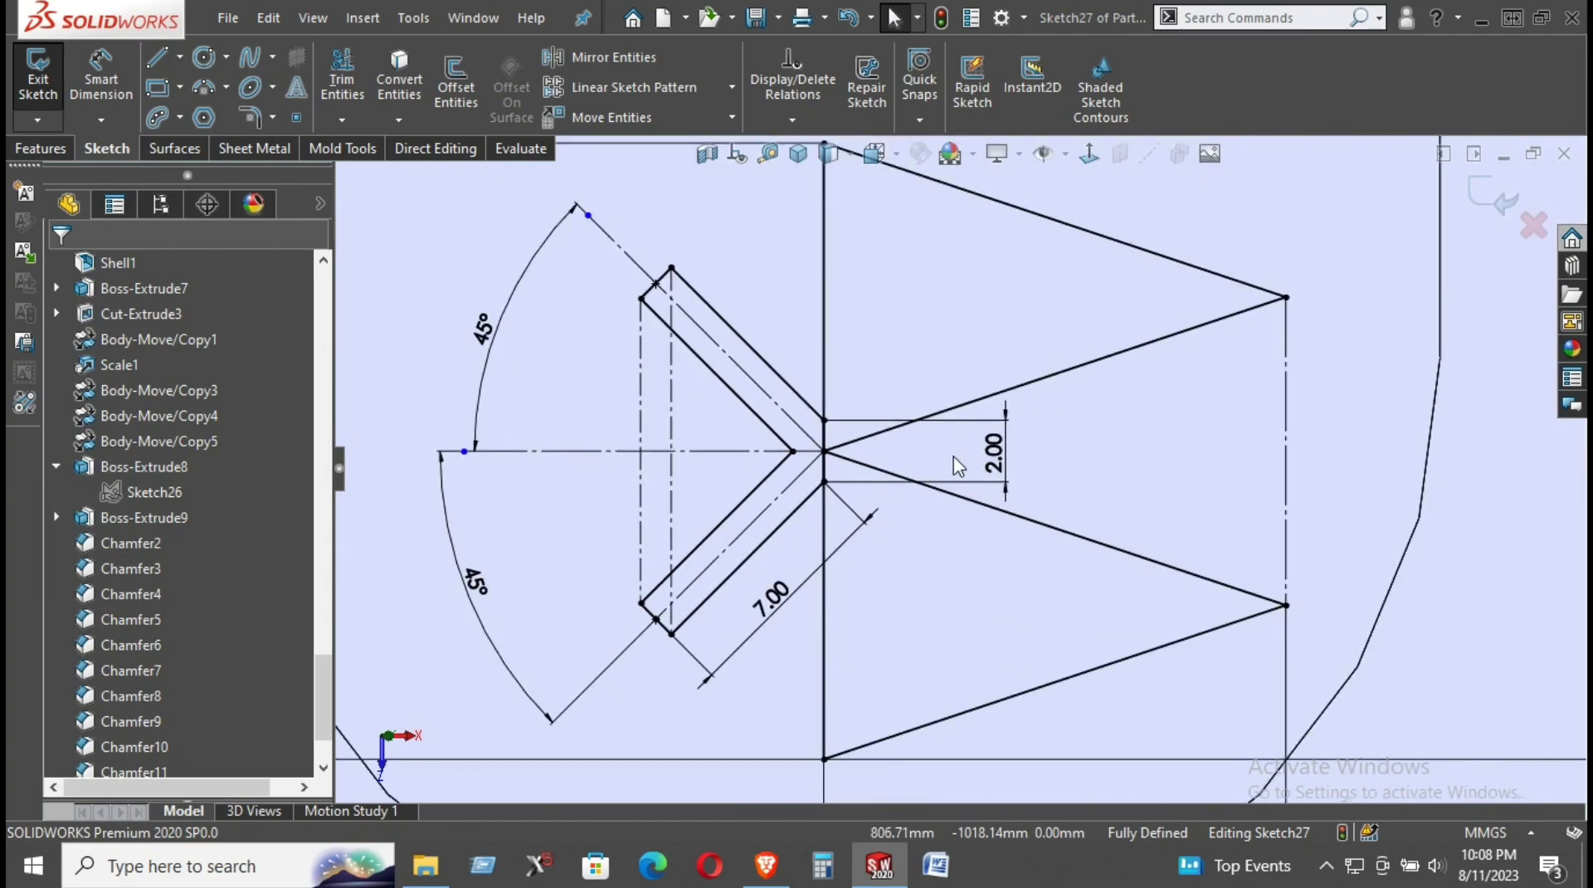
{"action": "scroll", "coordinate": [953, 469], "scroll_direction": "down", "scroll_amount": 1}
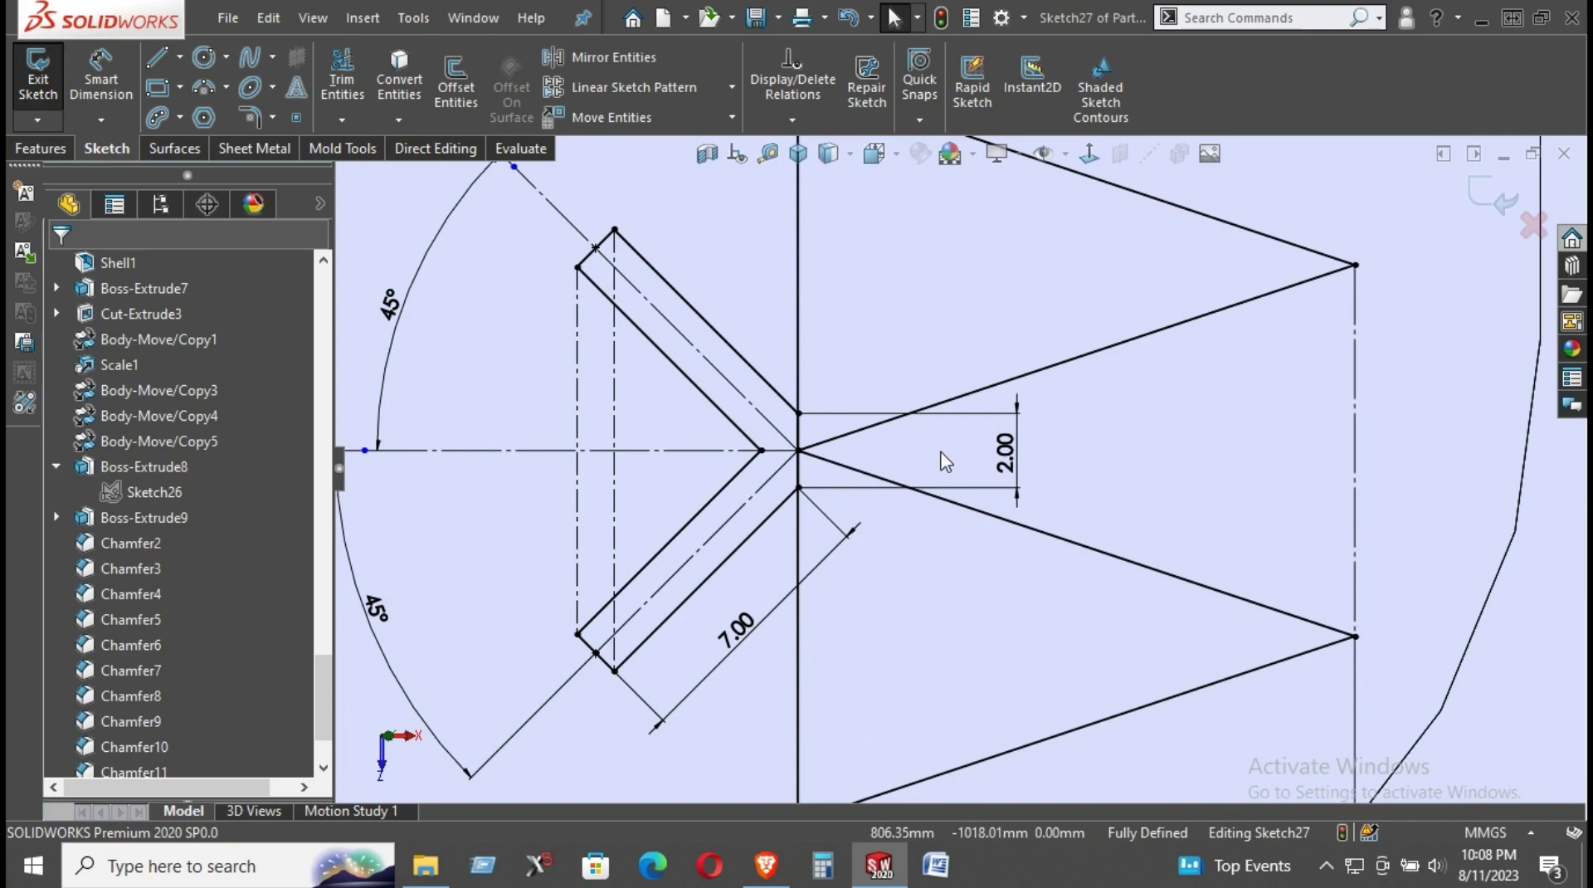
{"action": "scroll", "coordinate": [939, 457], "scroll_direction": "up", "scroll_amount": 1}
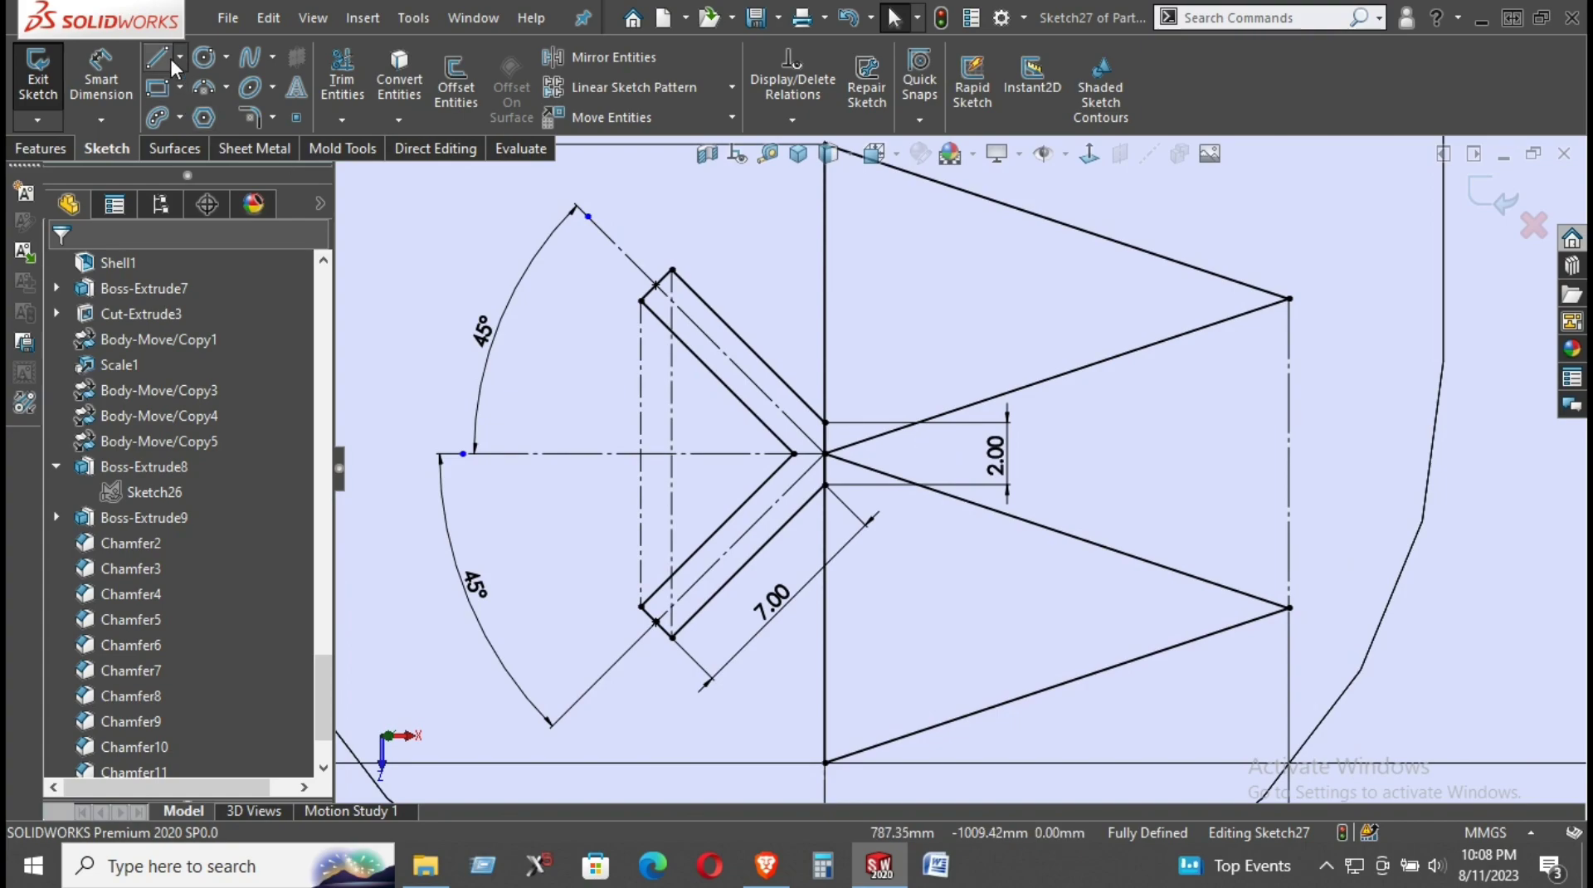
- Draw two lines from the triangle's right corners meeting at an inner point
{"action": "left_click", "coordinate": [1289, 298]}
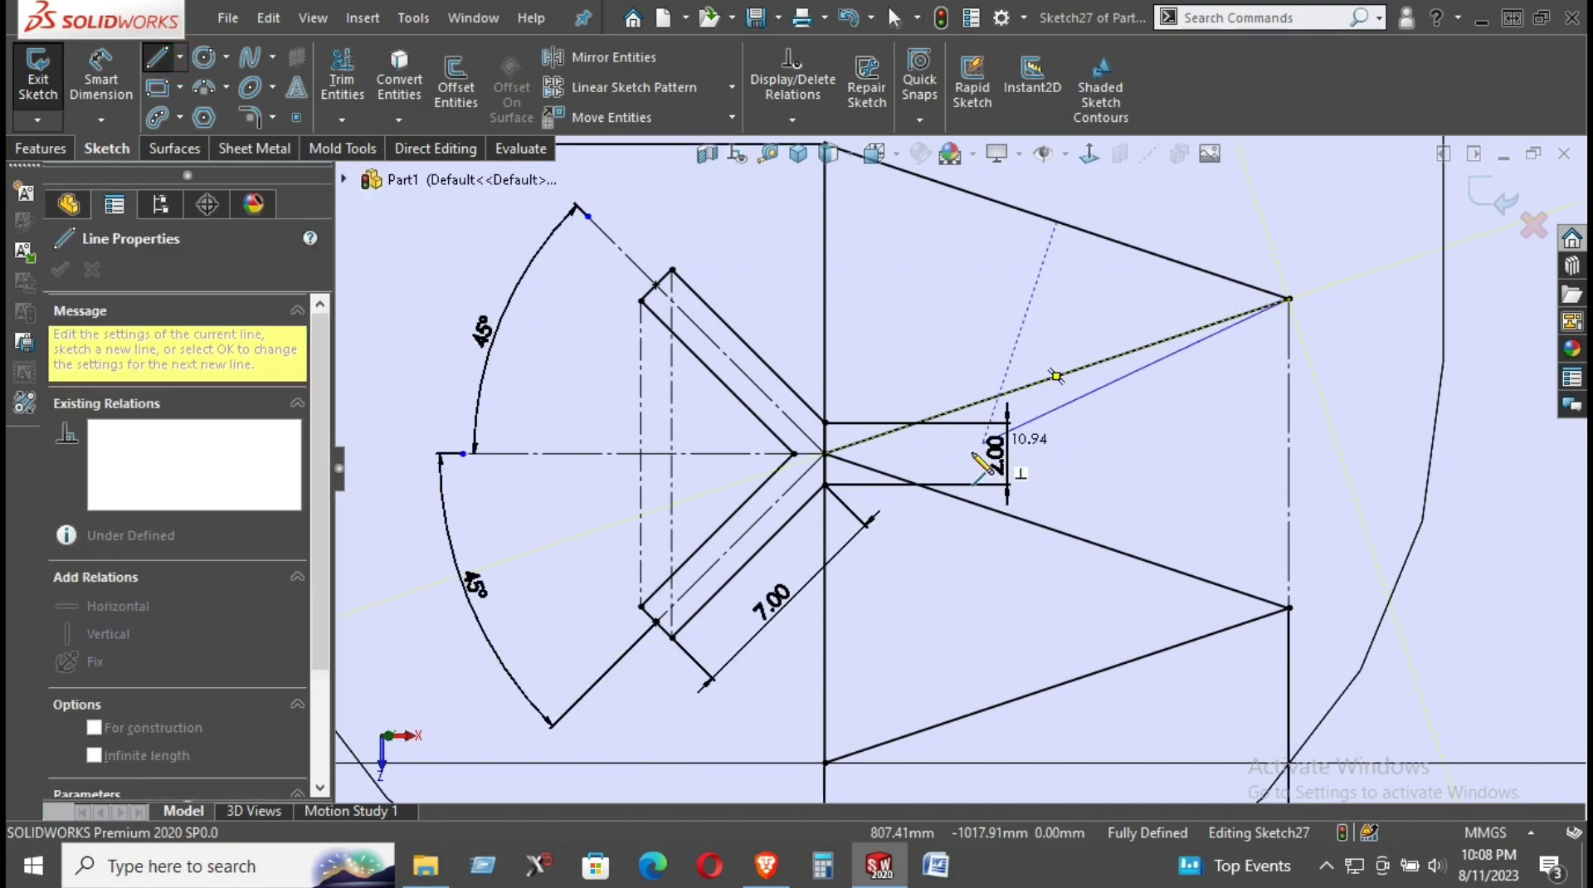
{"action": "left_click", "coordinate": [921, 454]}
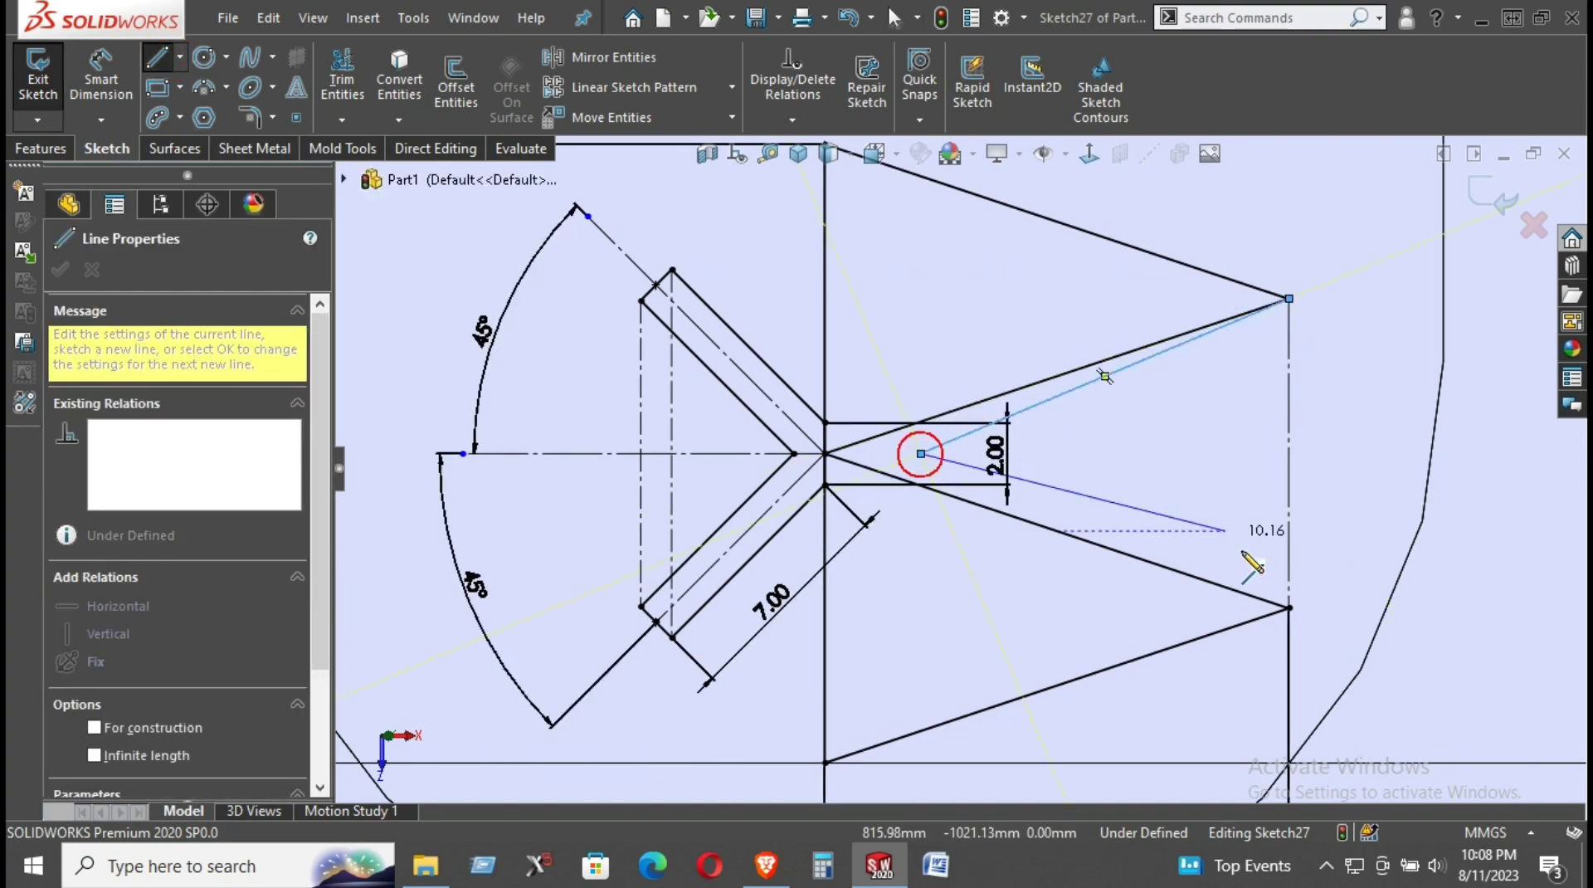
{"action": "left_click", "coordinate": [1289, 607]}
{"action": "right_click", "coordinate": [1366, 428]}
{"action": "left_click", "coordinate": [1387, 448]}
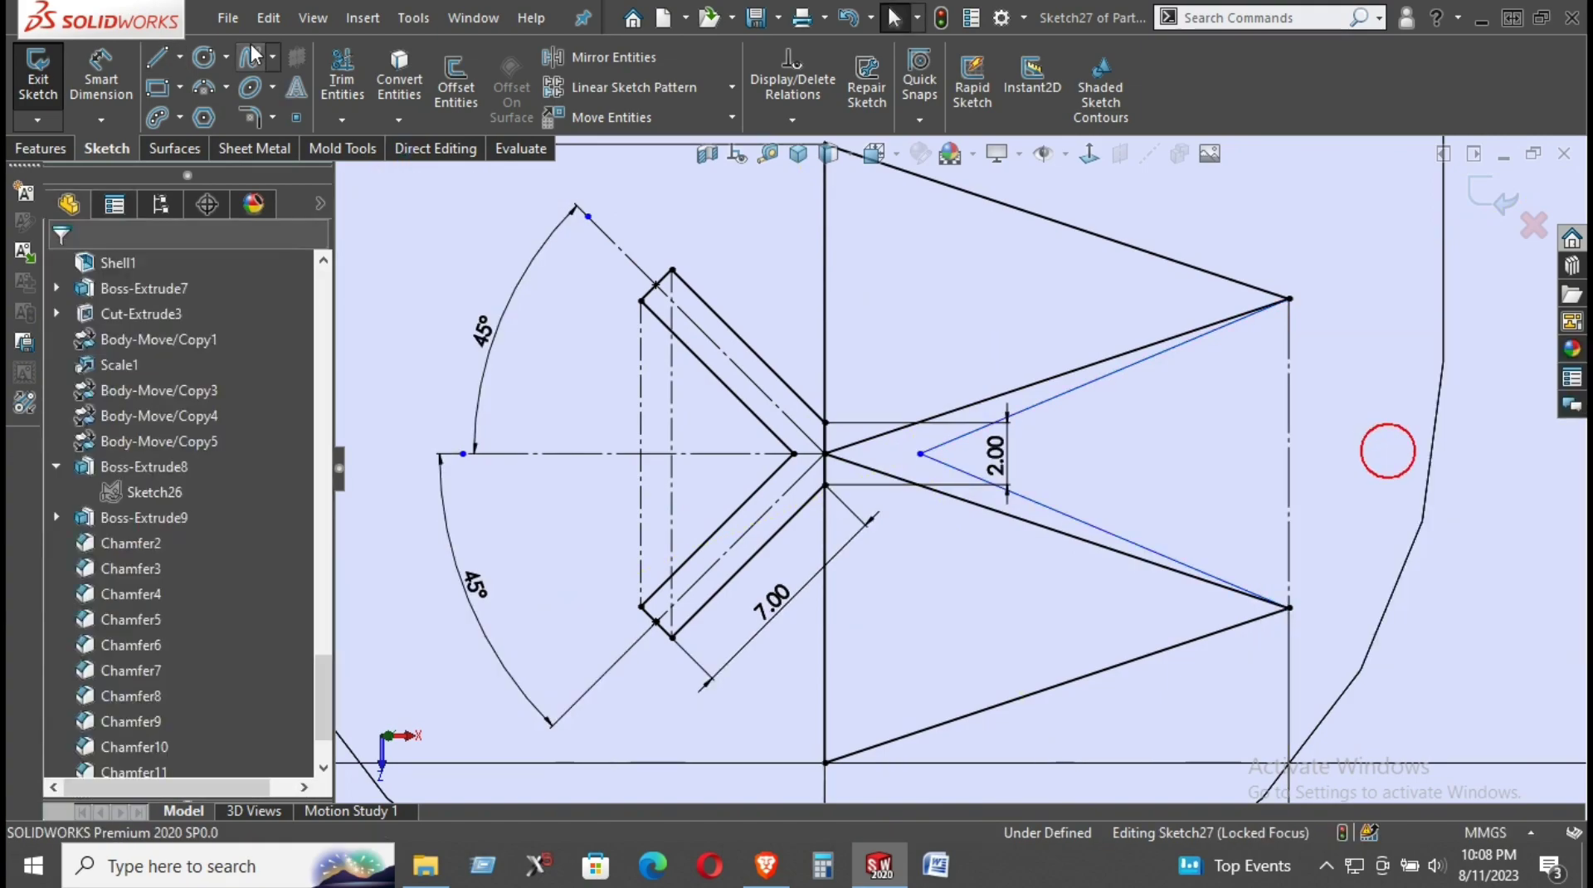
- Draw a horizontal centerline from the slot apex to the lines' meeting point
{"action": "left_click", "coordinate": [183, 60]}
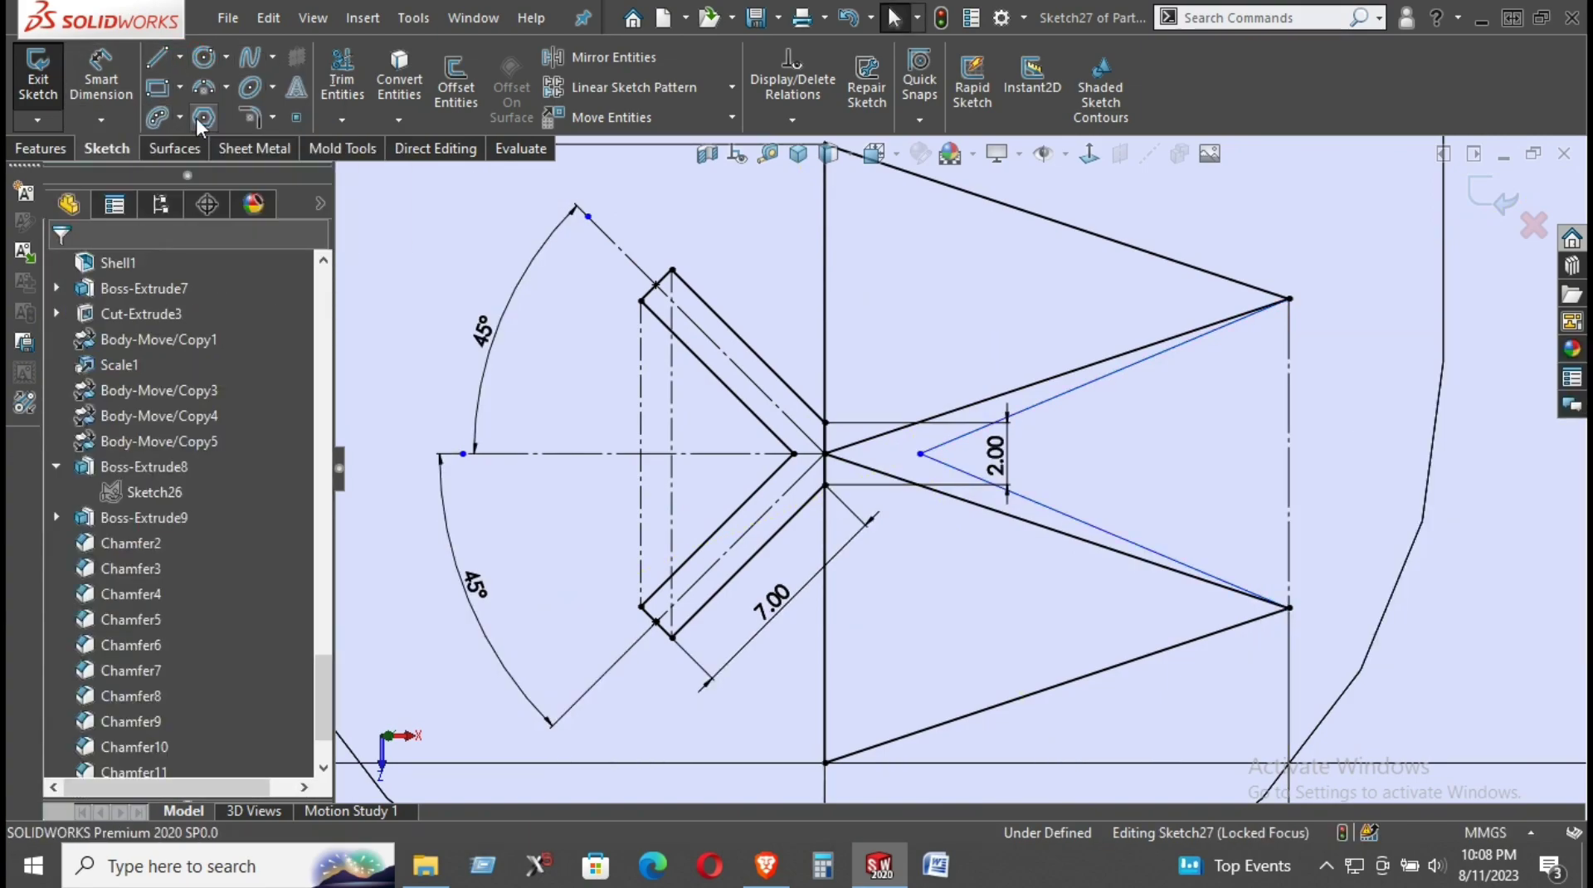
{"action": "left_click", "coordinate": [182, 115]}
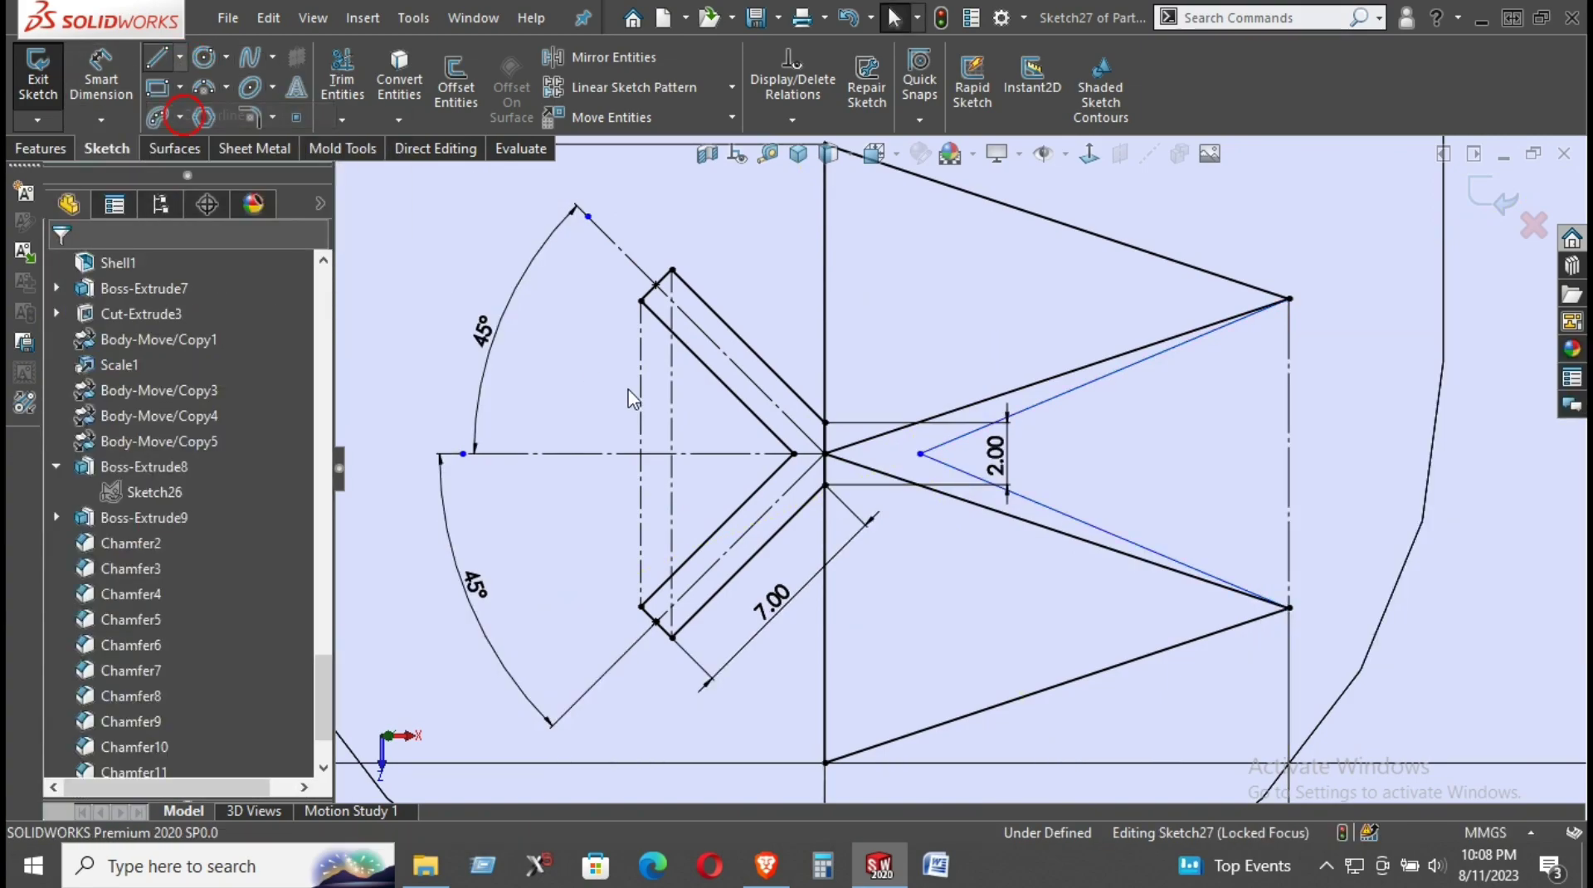
{"action": "left_click", "coordinate": [794, 454]}
{"action": "left_click", "coordinate": [920, 454]}
{"action": "right_click", "coordinate": [891, 292]}
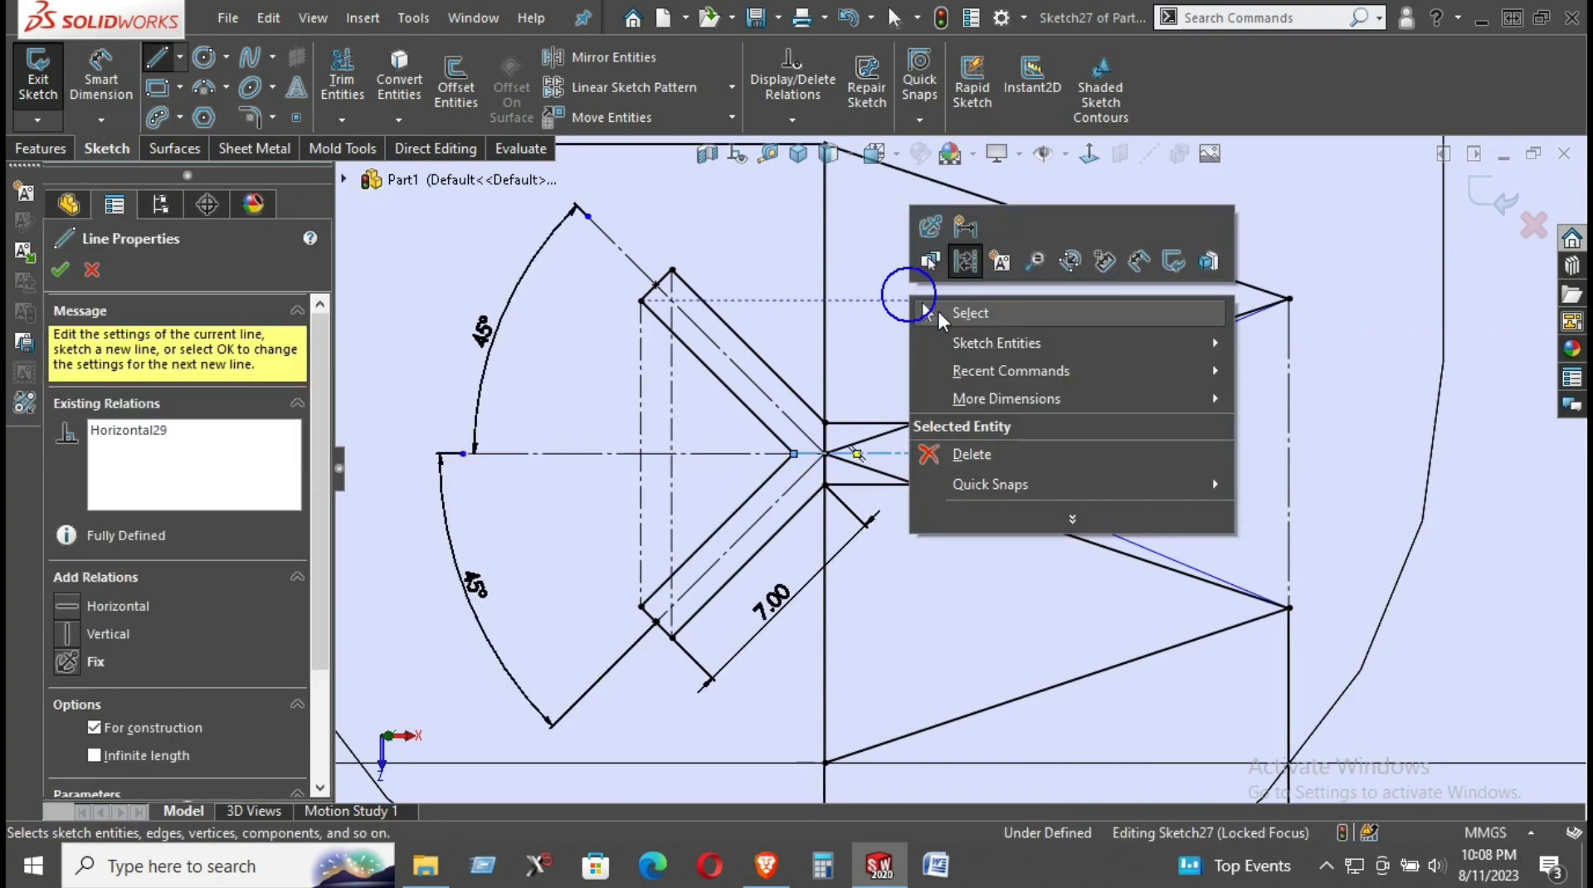
{"action": "left_click", "coordinate": [912, 309]}
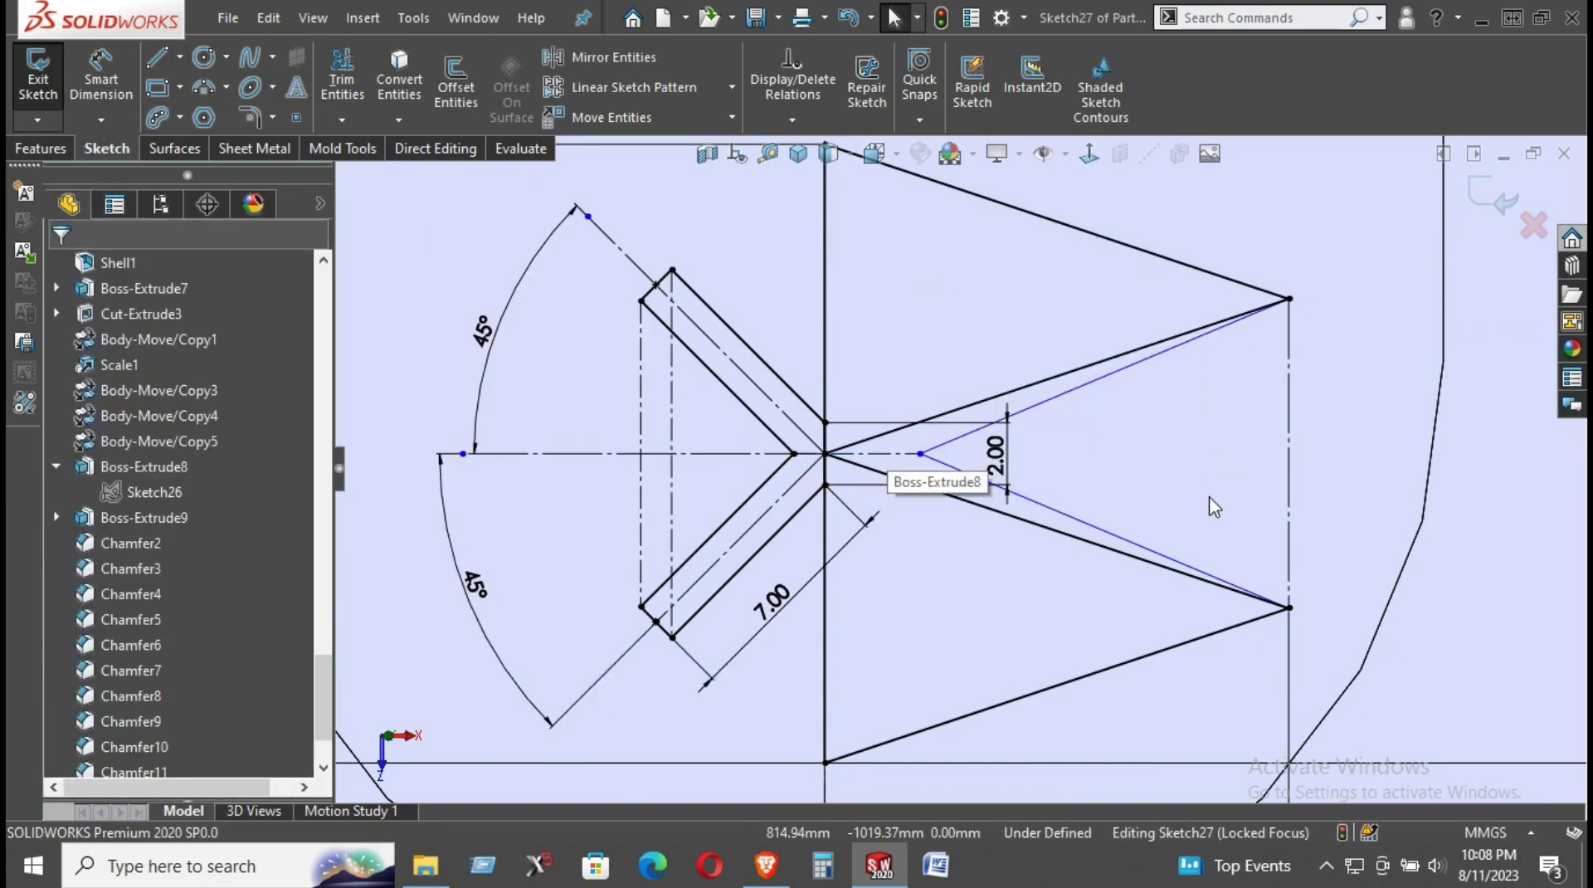
- Dimension the upper slanted line to 13.00
{"action": "key", "text": "d"}
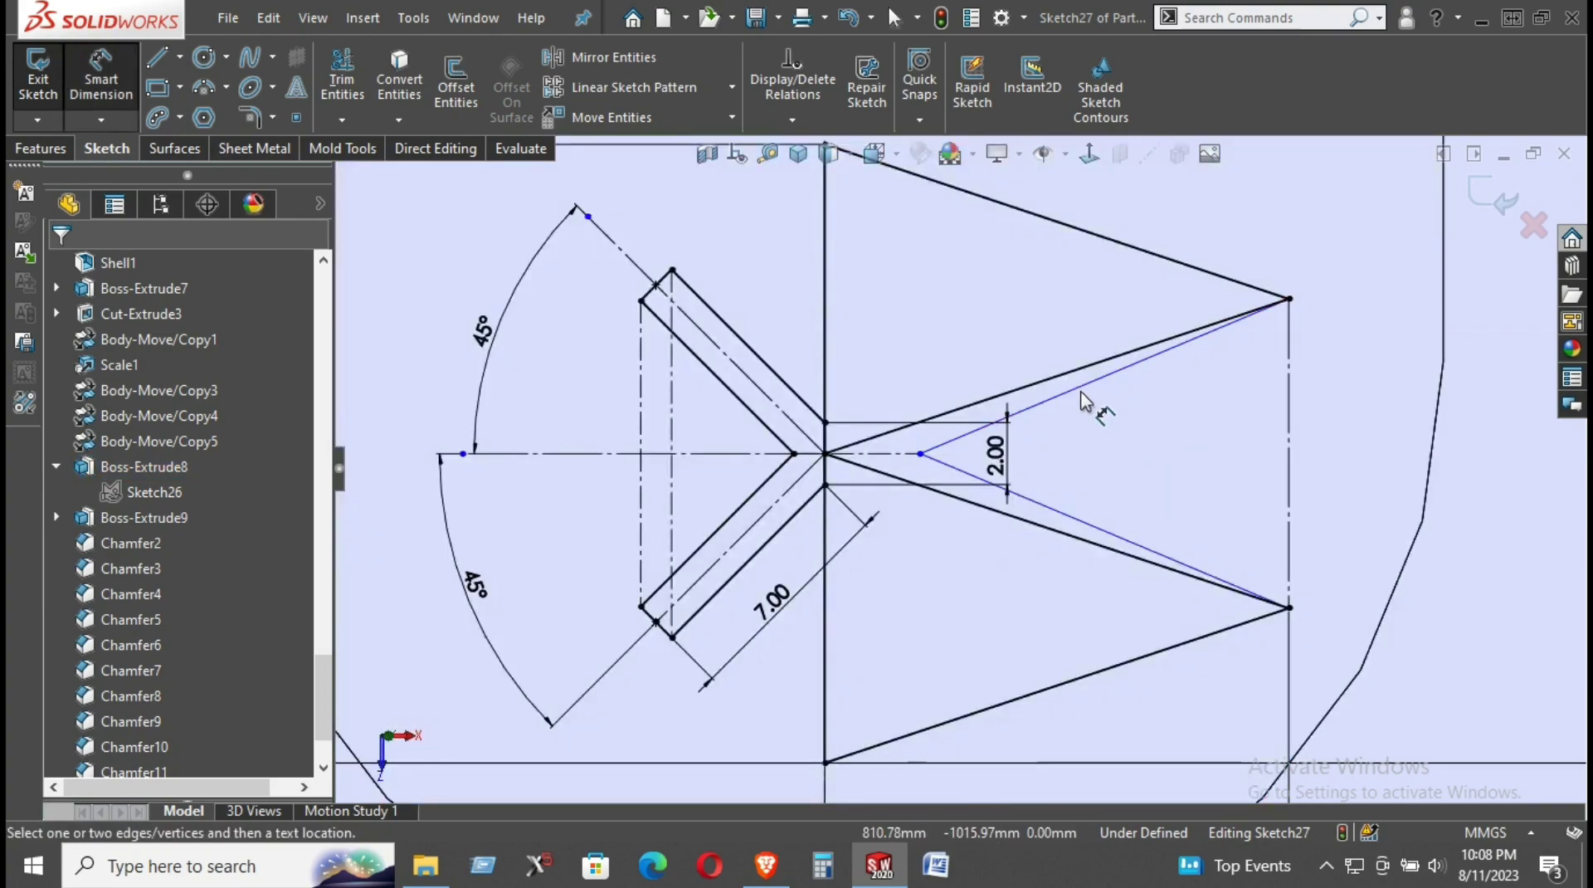
{"action": "left_click", "coordinate": [1087, 383]}
{"action": "left_click", "coordinate": [1109, 421]}
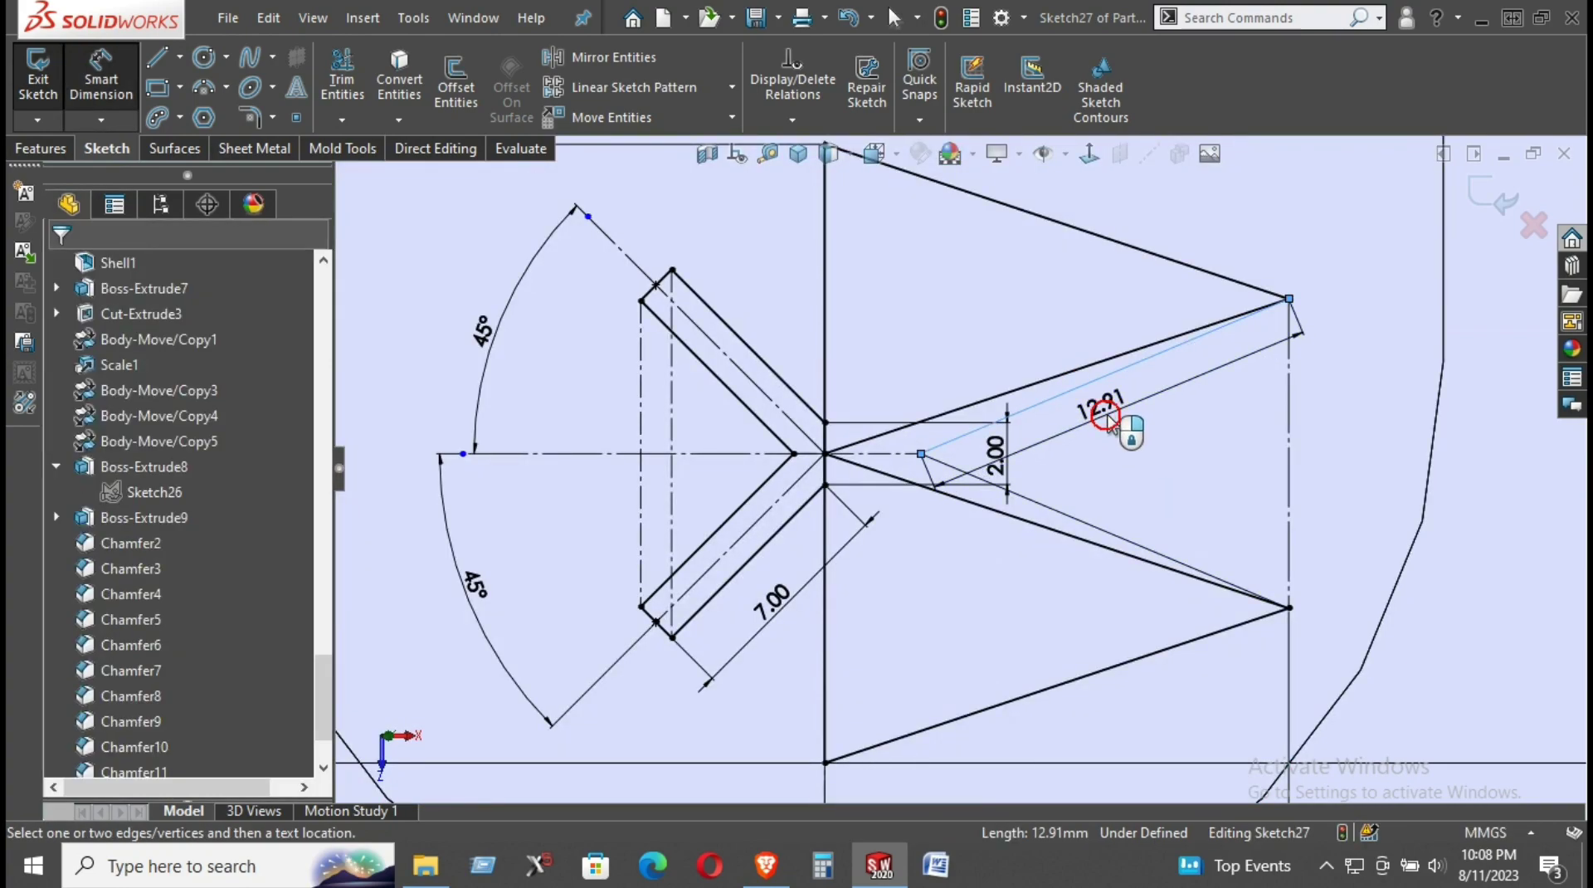
{"action": "type", "text": "13"}
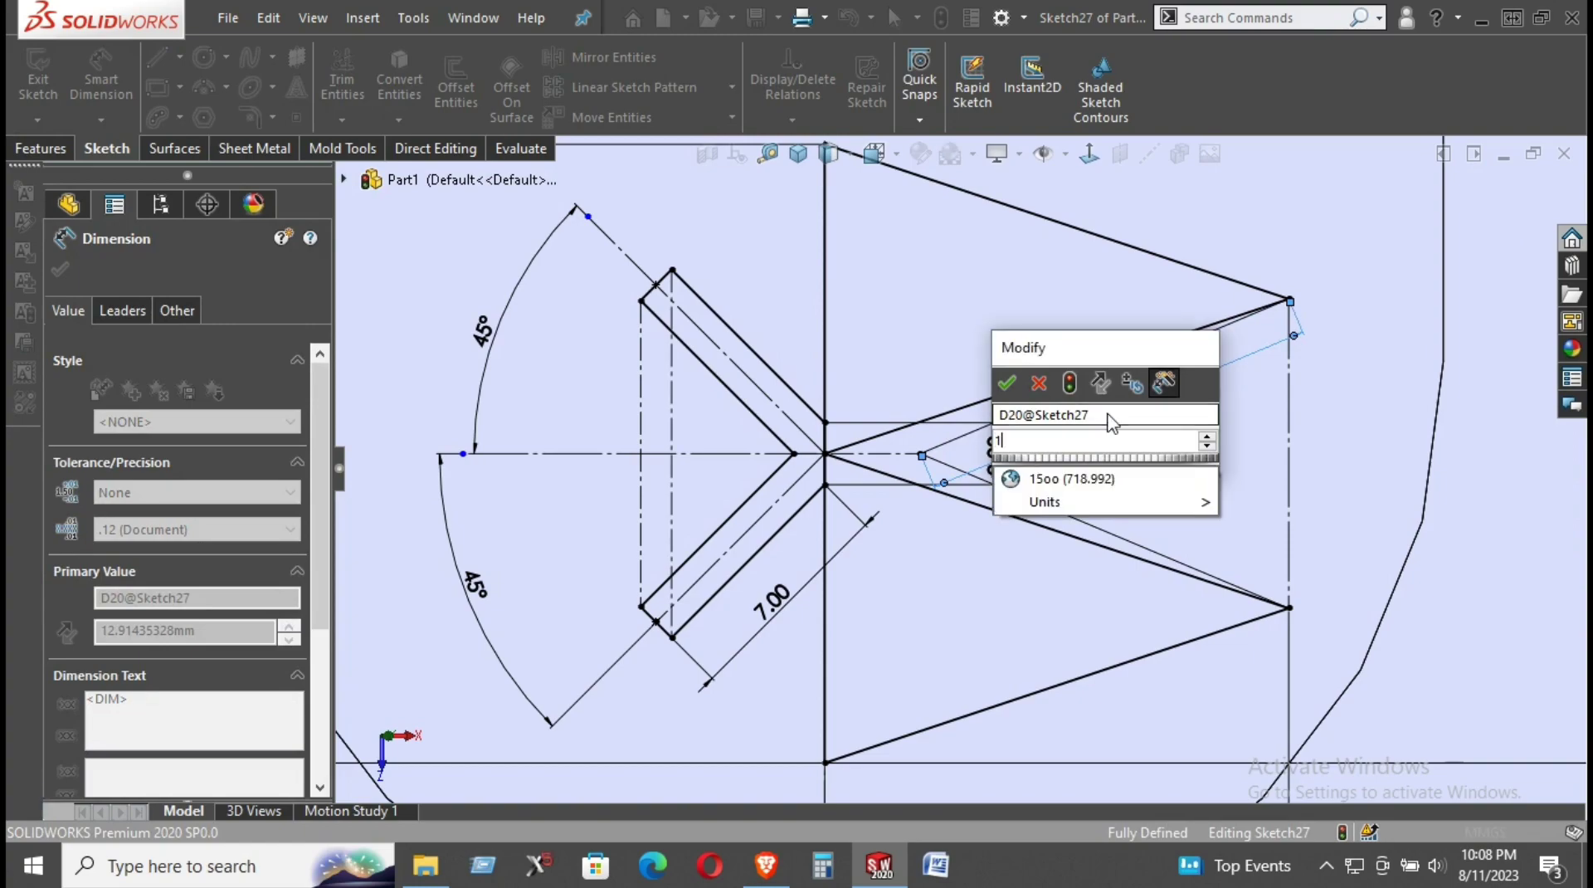
{"action": "key", "text": "Return"}
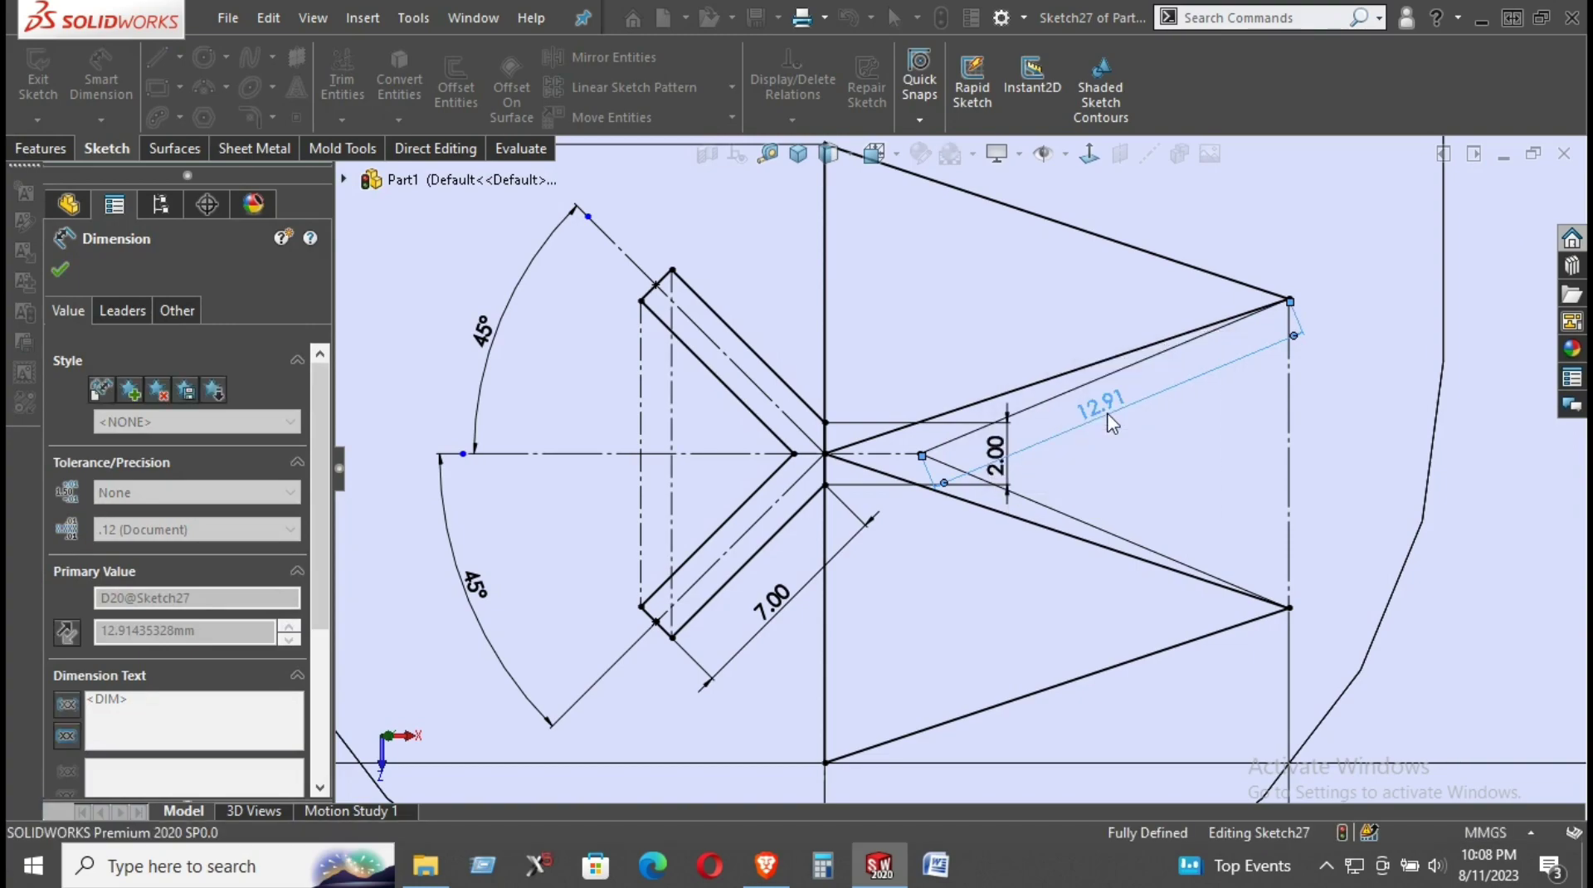
{"action": "right_click", "coordinate": [1338, 423]}
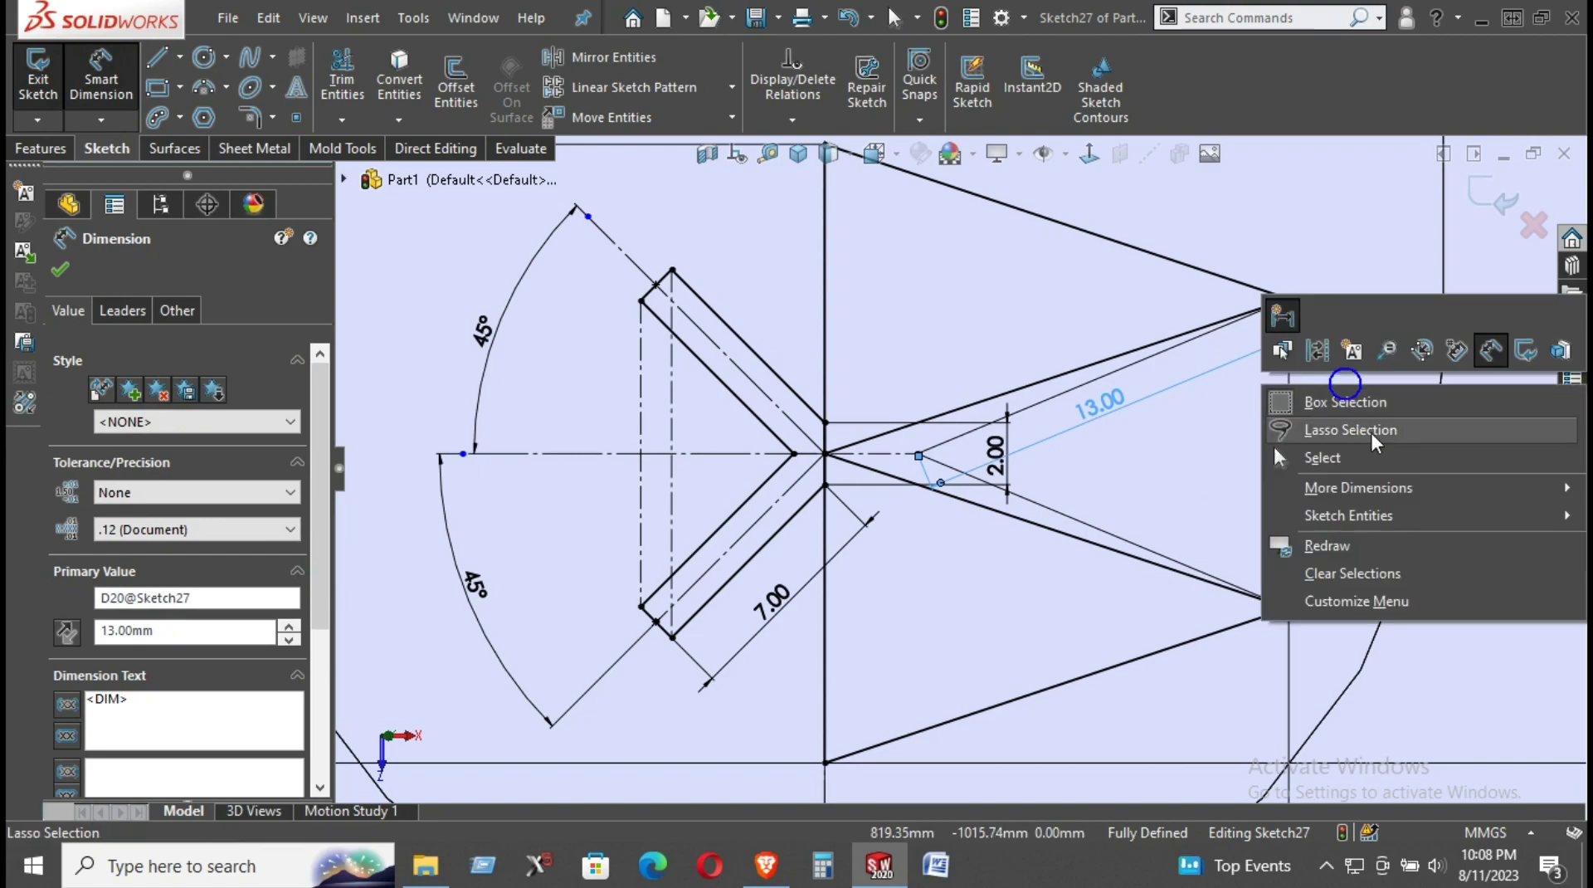
{"action": "left_click", "coordinate": [1376, 448]}
- Select both slanted lines to check their equal-length relation
{"action": "left_click", "coordinate": [1051, 377]}
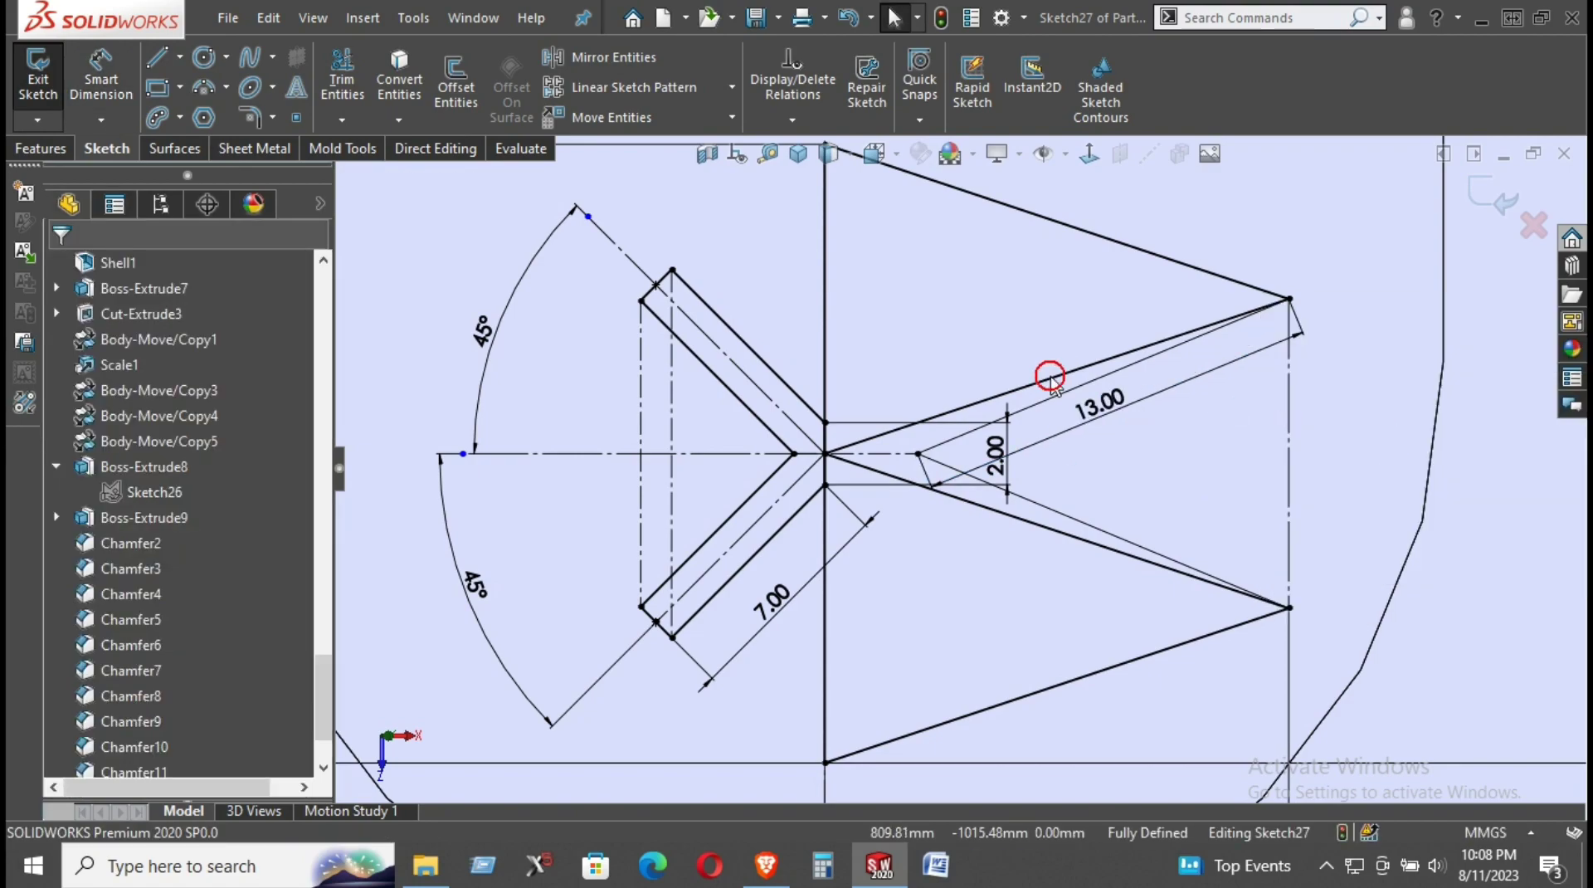
{"action": "left_click", "coordinate": [988, 507], "text": "ctrl"}
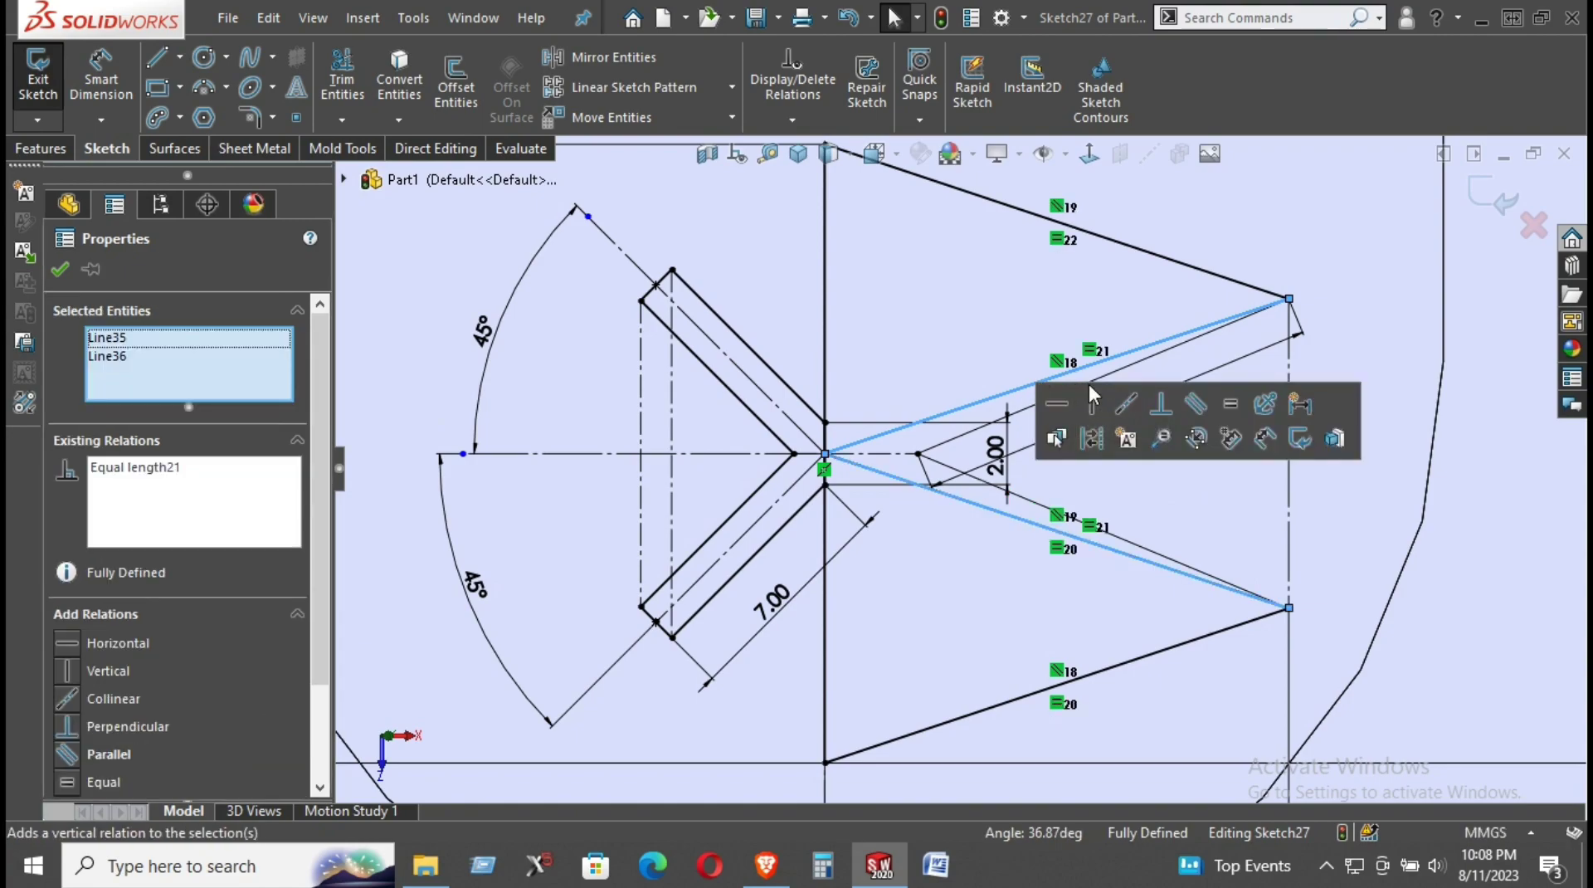
{"action": "left_click", "coordinate": [1321, 427]}
{"action": "scroll", "coordinate": [1321, 427], "scroll_direction": "up", "scroll_amount": 1}
- Convert the 20 mm vertical line through the slot apex into construction geometry
{"action": "scroll", "coordinate": [1328, 420], "scroll_direction": "up", "scroll_amount": 1}
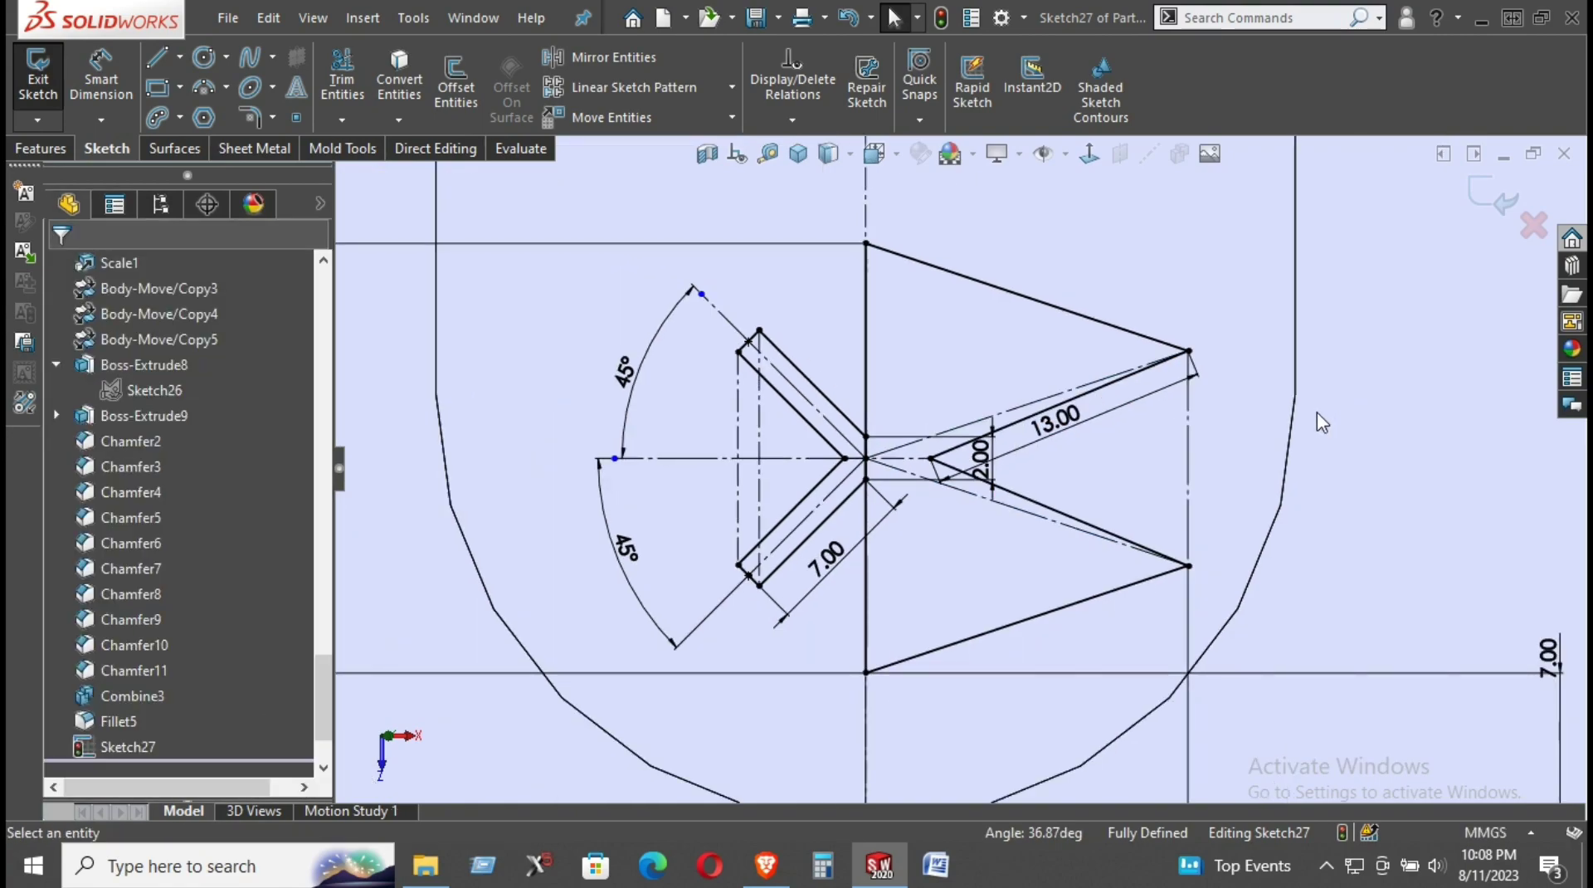
{"action": "scroll", "coordinate": [1261, 427], "scroll_direction": "down", "scroll_amount": 1}
{"action": "scroll", "coordinate": [1261, 427], "scroll_direction": "down", "scroll_amount": 1}
{"action": "scroll", "coordinate": [653, 485], "scroll_direction": "down", "scroll_amount": 1}
{"action": "scroll", "coordinate": [665, 473], "scroll_direction": "down", "scroll_amount": 1}
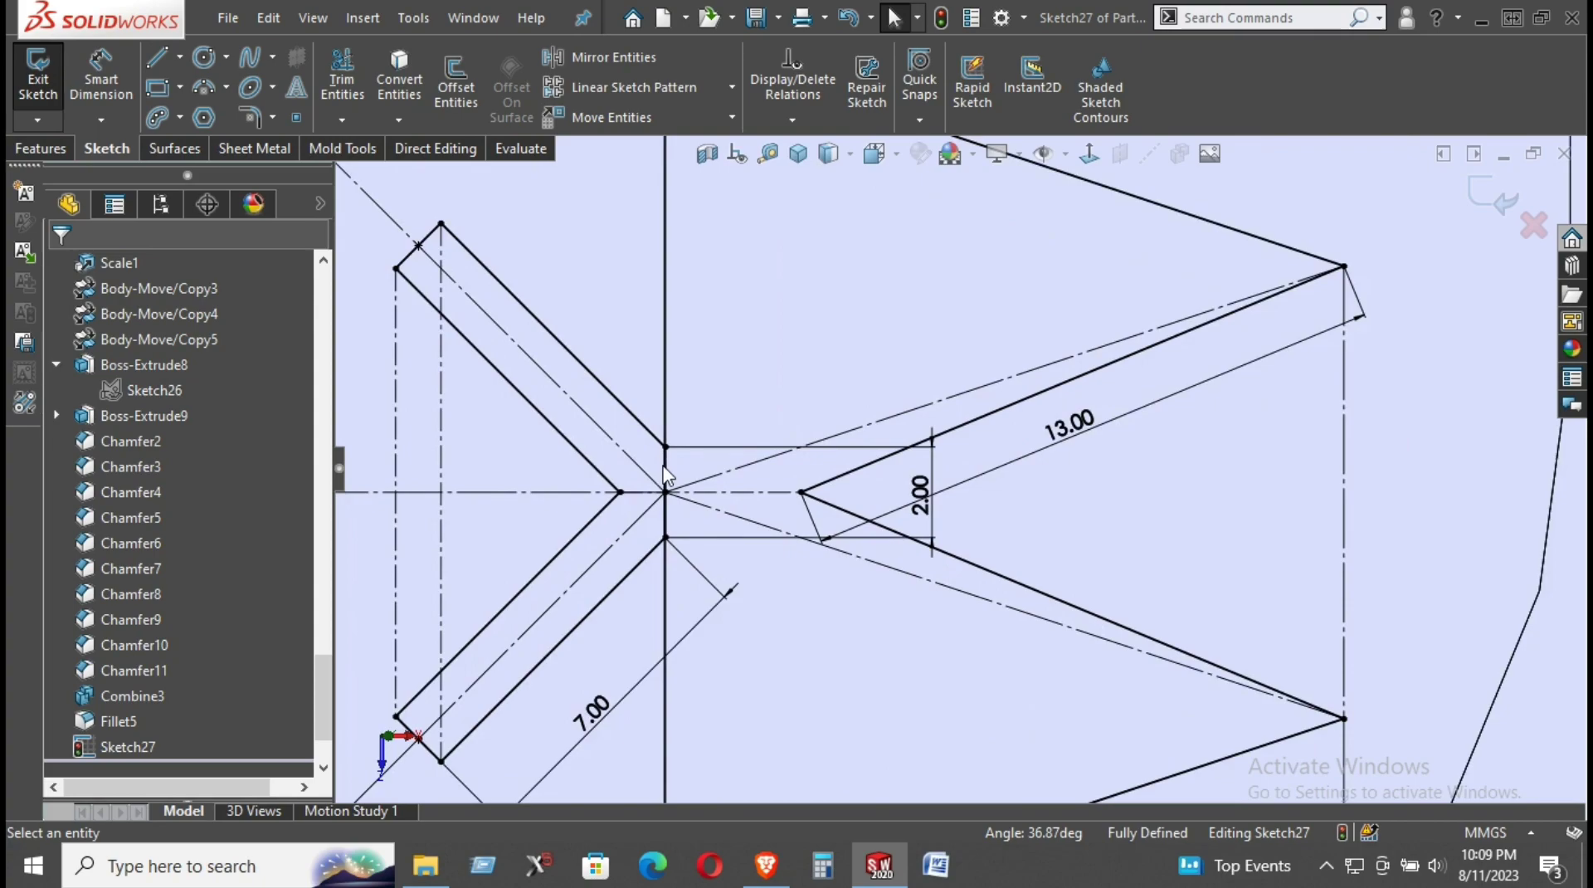
{"action": "scroll", "coordinate": [784, 483], "scroll_direction": "up", "scroll_amount": 1}
{"action": "scroll", "coordinate": [716, 495], "scroll_direction": "down", "scroll_amount": 1}
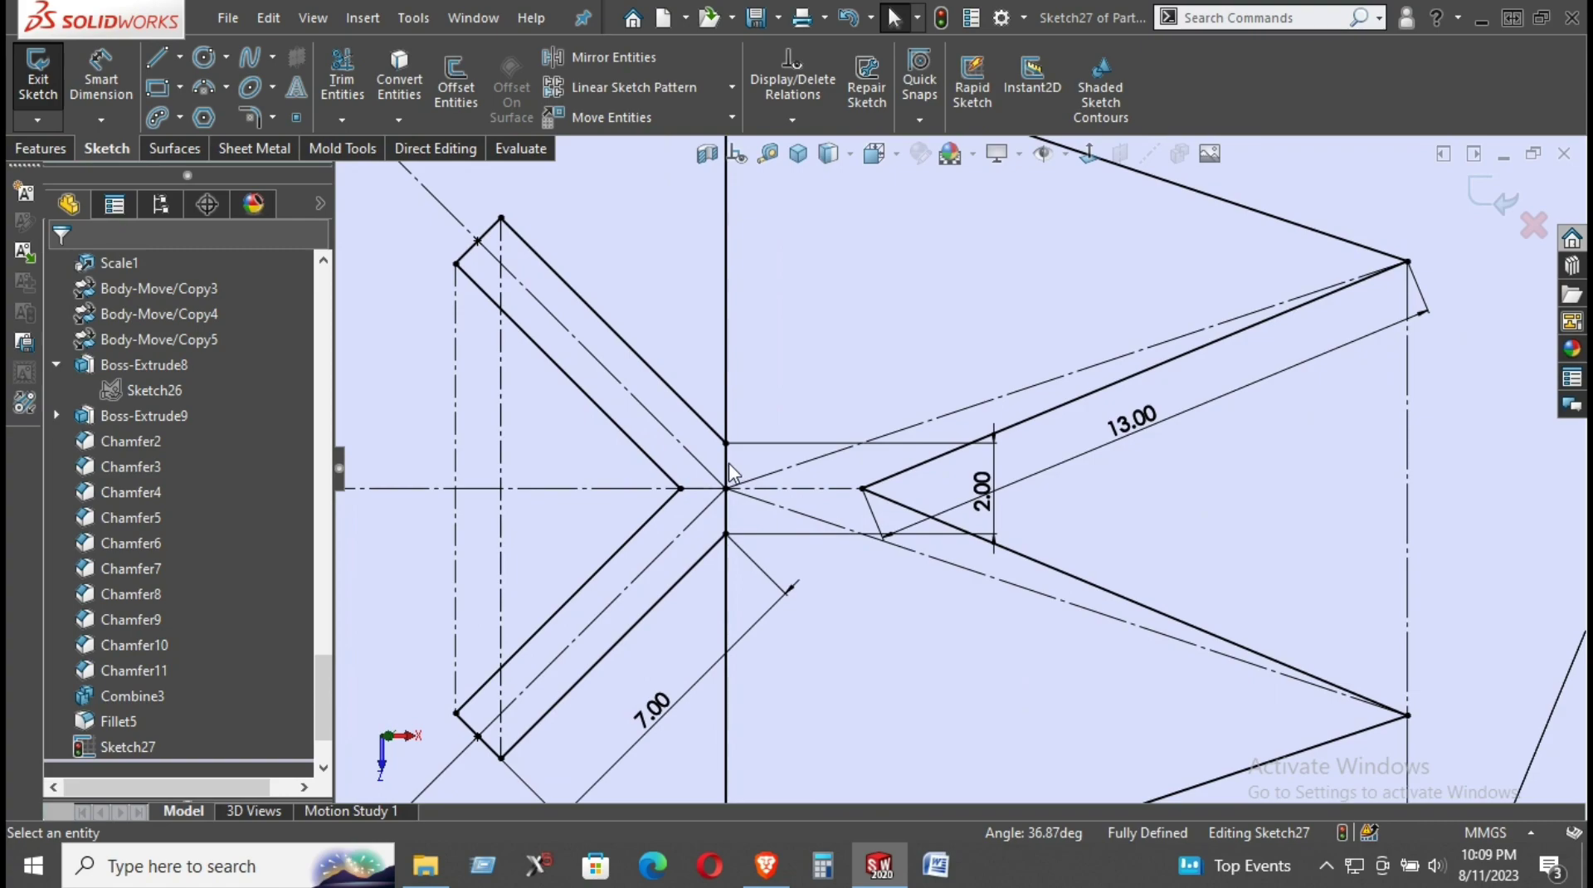
{"action": "left_click", "coordinate": [726, 473]}
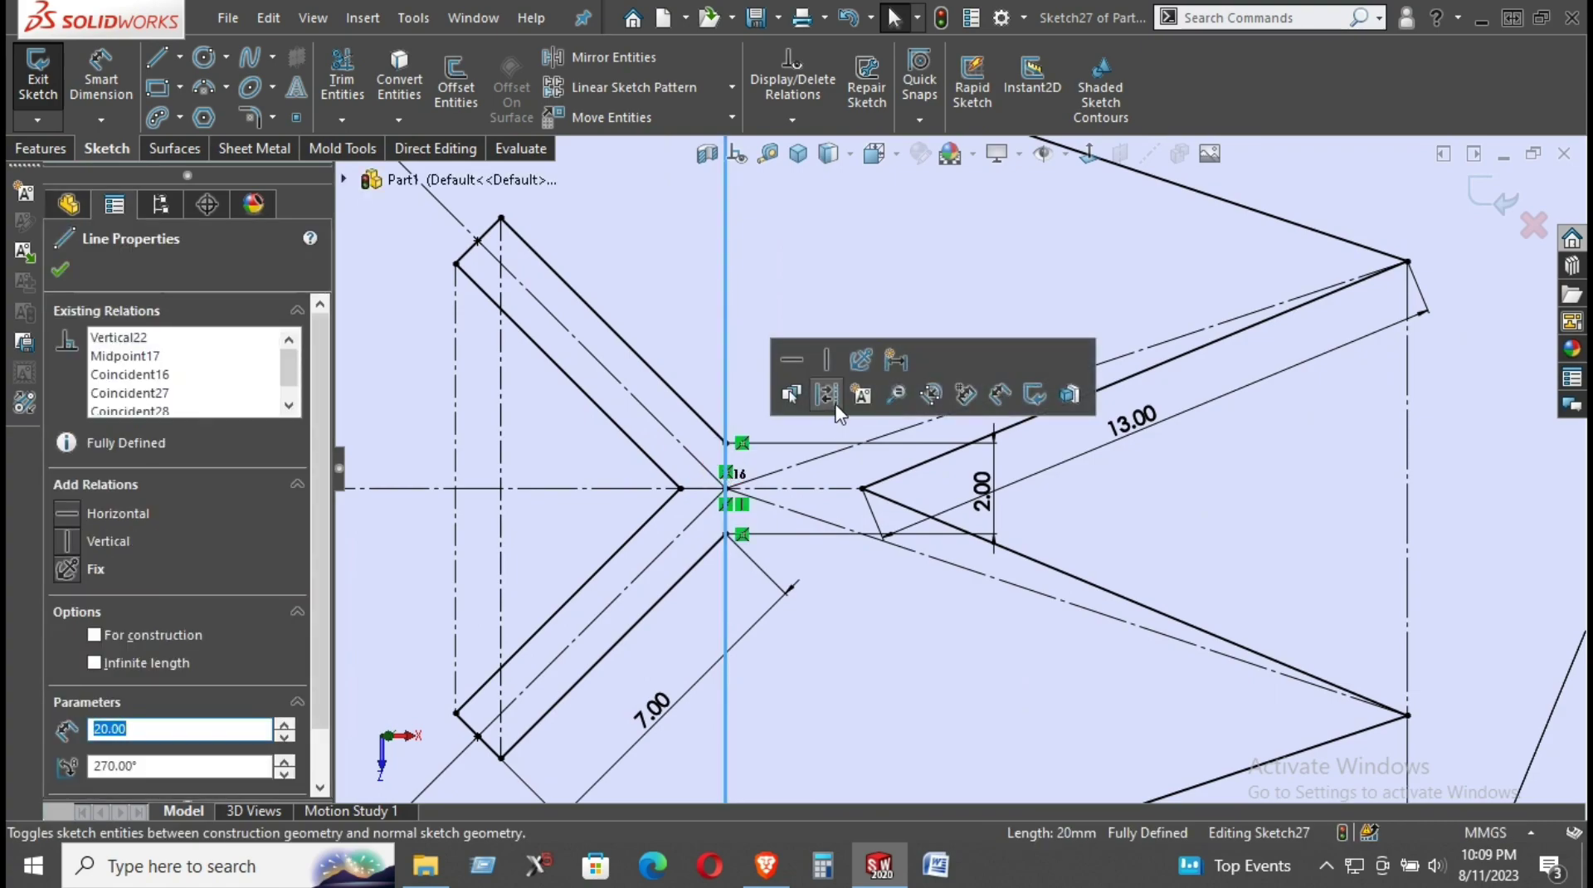
{"action": "left_click", "coordinate": [838, 399]}
{"action": "scroll", "coordinate": [831, 404], "scroll_direction": "up", "scroll_amount": 3}
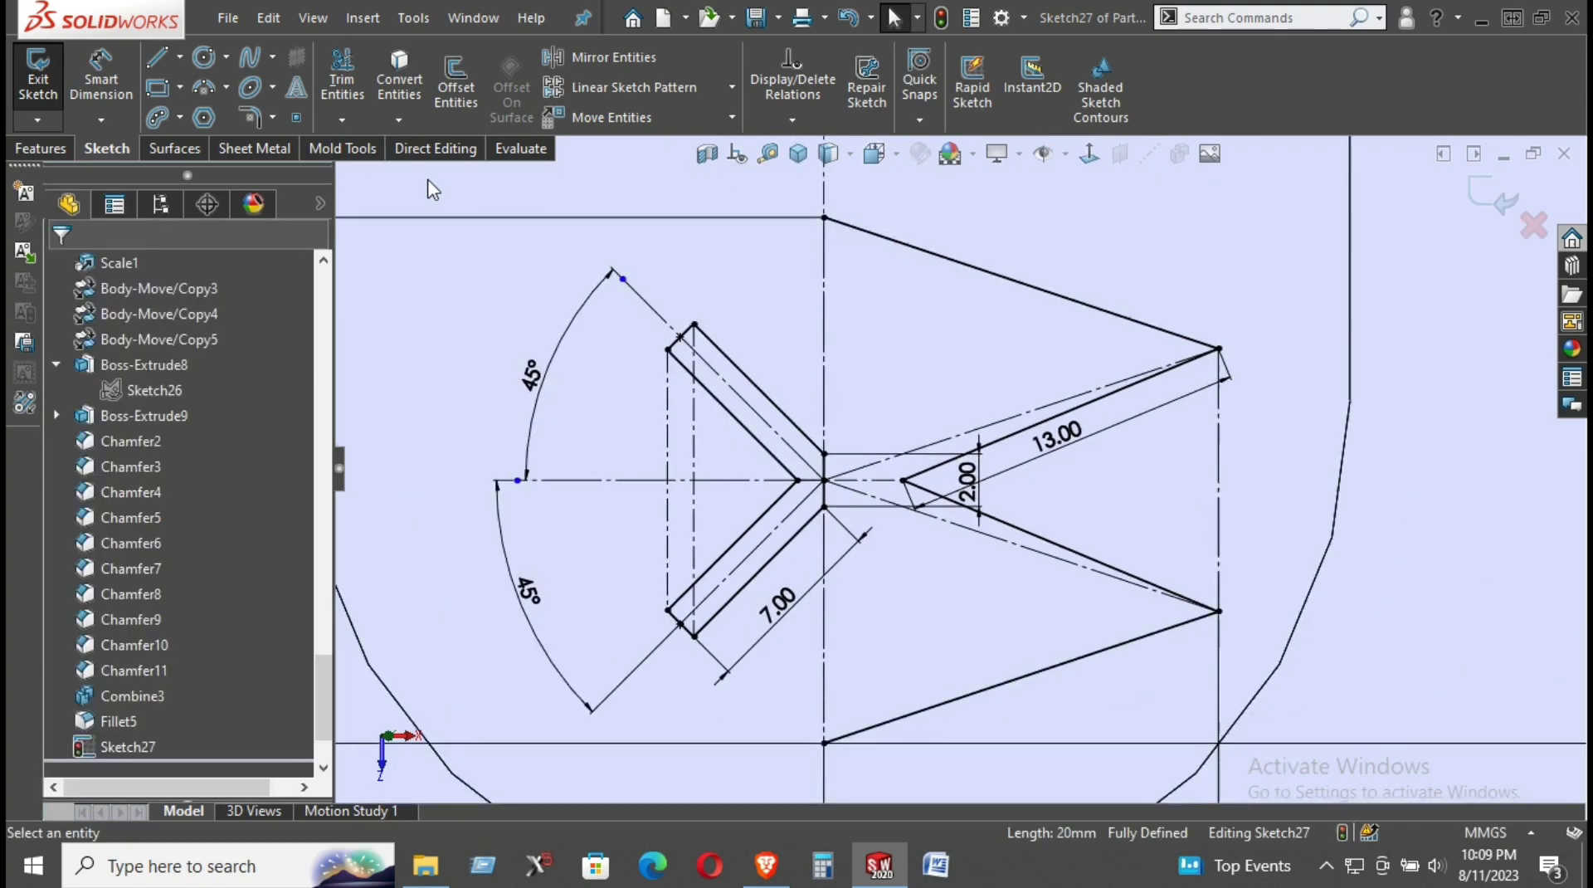
- Trace the centre axis with vertical lines above and below the apex, closing the 2 mm gap
{"action": "left_click", "coordinate": [157, 57]}
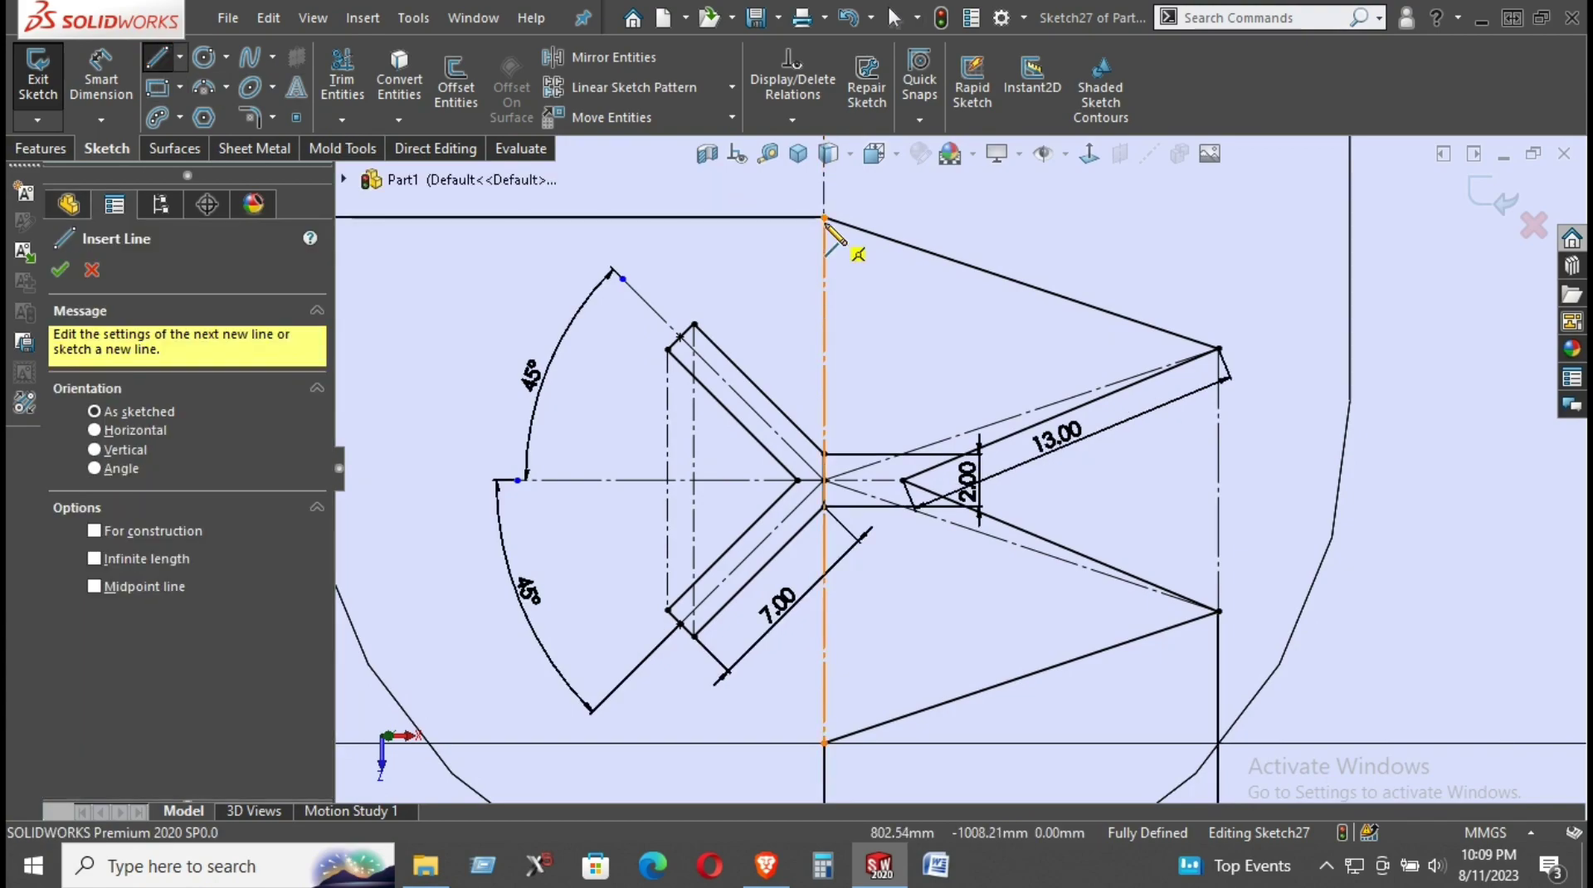
{"action": "left_click_drag", "start_coordinate": [824, 218], "coordinate": [824, 454]}
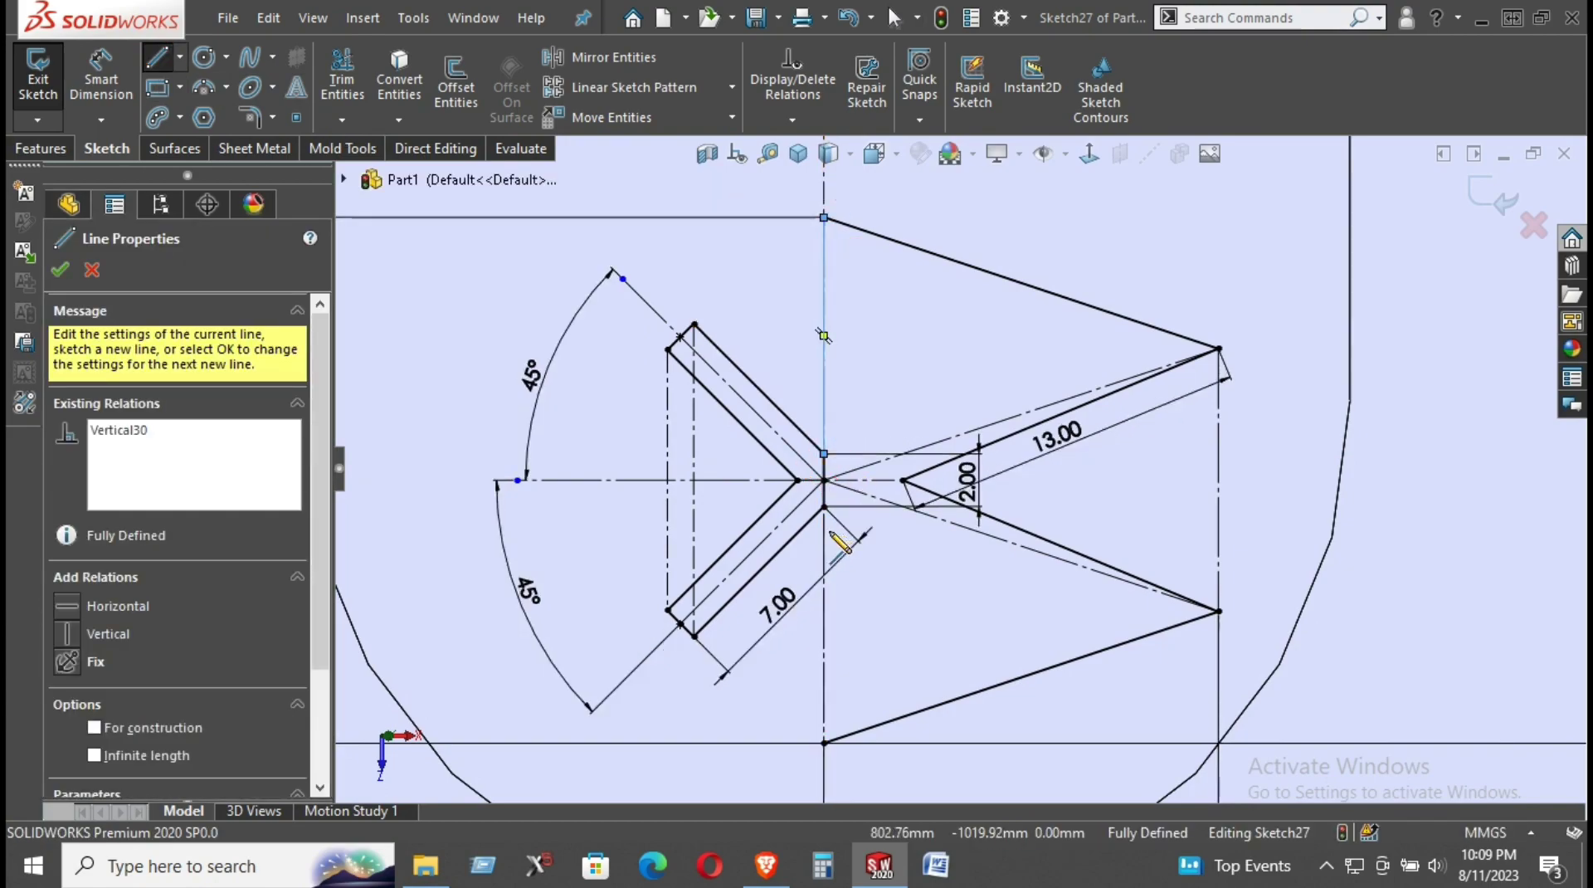
{"action": "scroll", "coordinate": [954, 531], "scroll_direction": "down", "scroll_amount": 2}
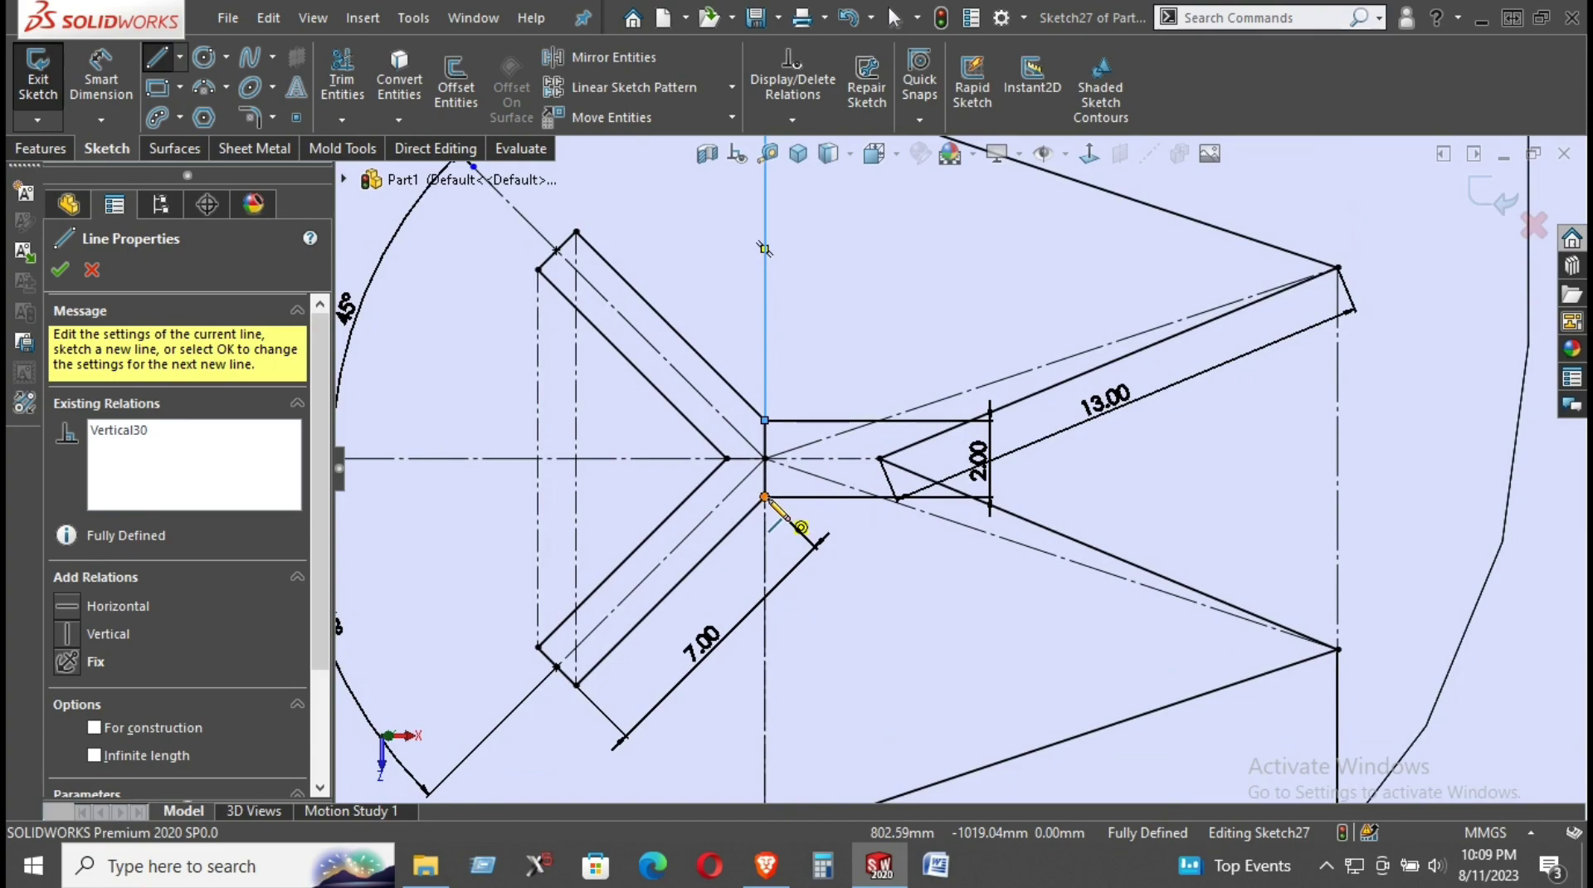
{"action": "scroll", "coordinate": [765, 498], "scroll_direction": "up", "scroll_amount": 3}
{"action": "scroll", "coordinate": [765, 498], "scroll_direction": "down", "scroll_amount": 1}
{"action": "left_click_drag", "start_coordinate": [824, 488], "coordinate": [824, 727]}
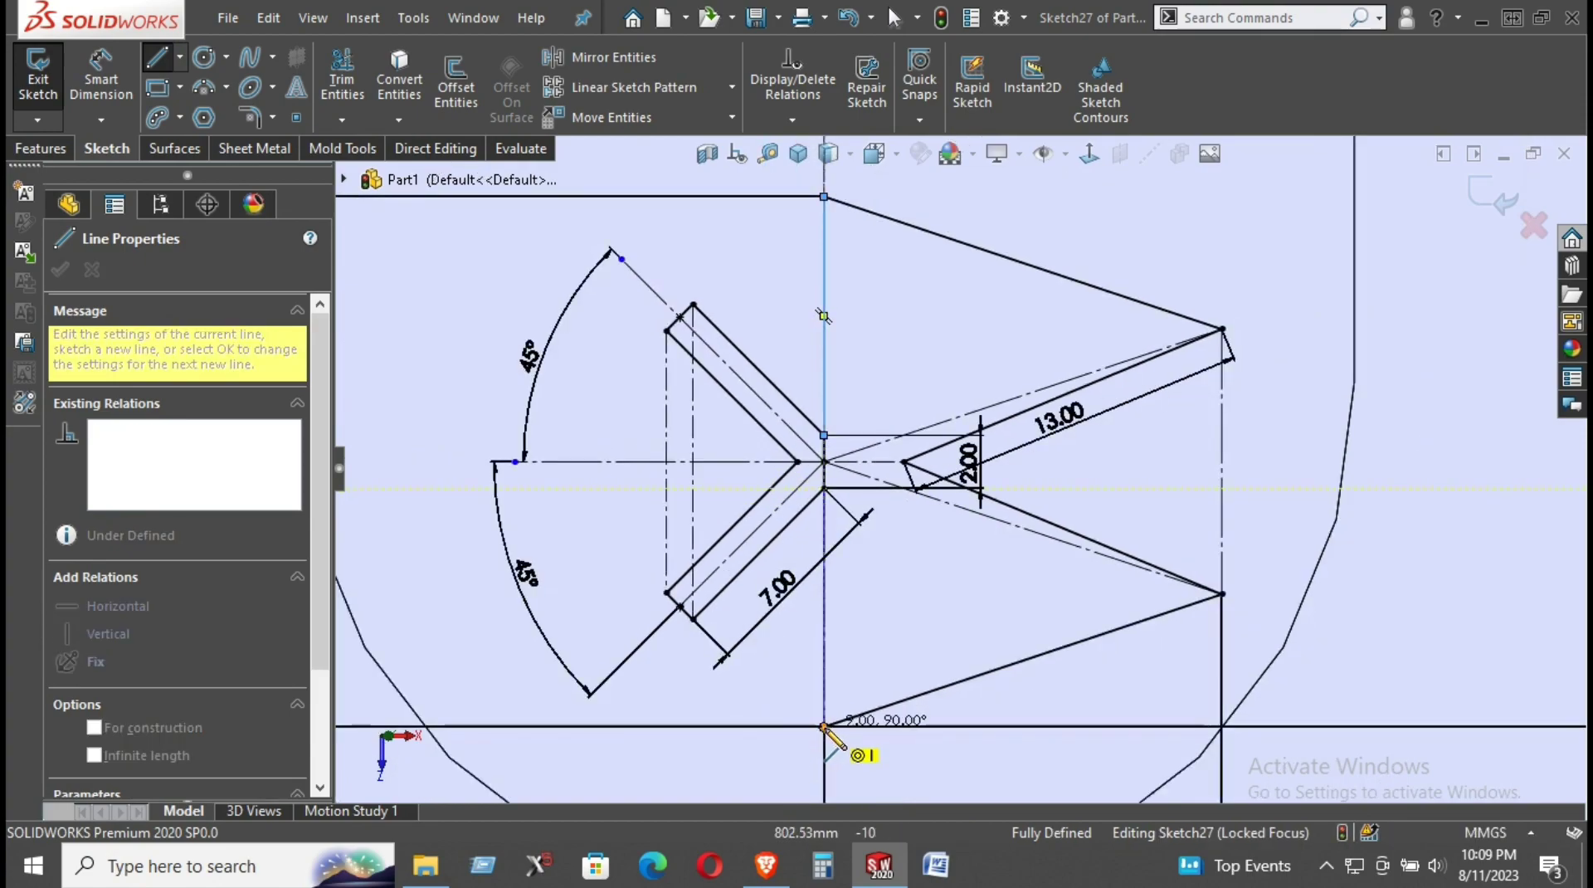
{"action": "right_click", "coordinate": [855, 531]}
{"action": "left_click", "coordinate": [923, 634]}
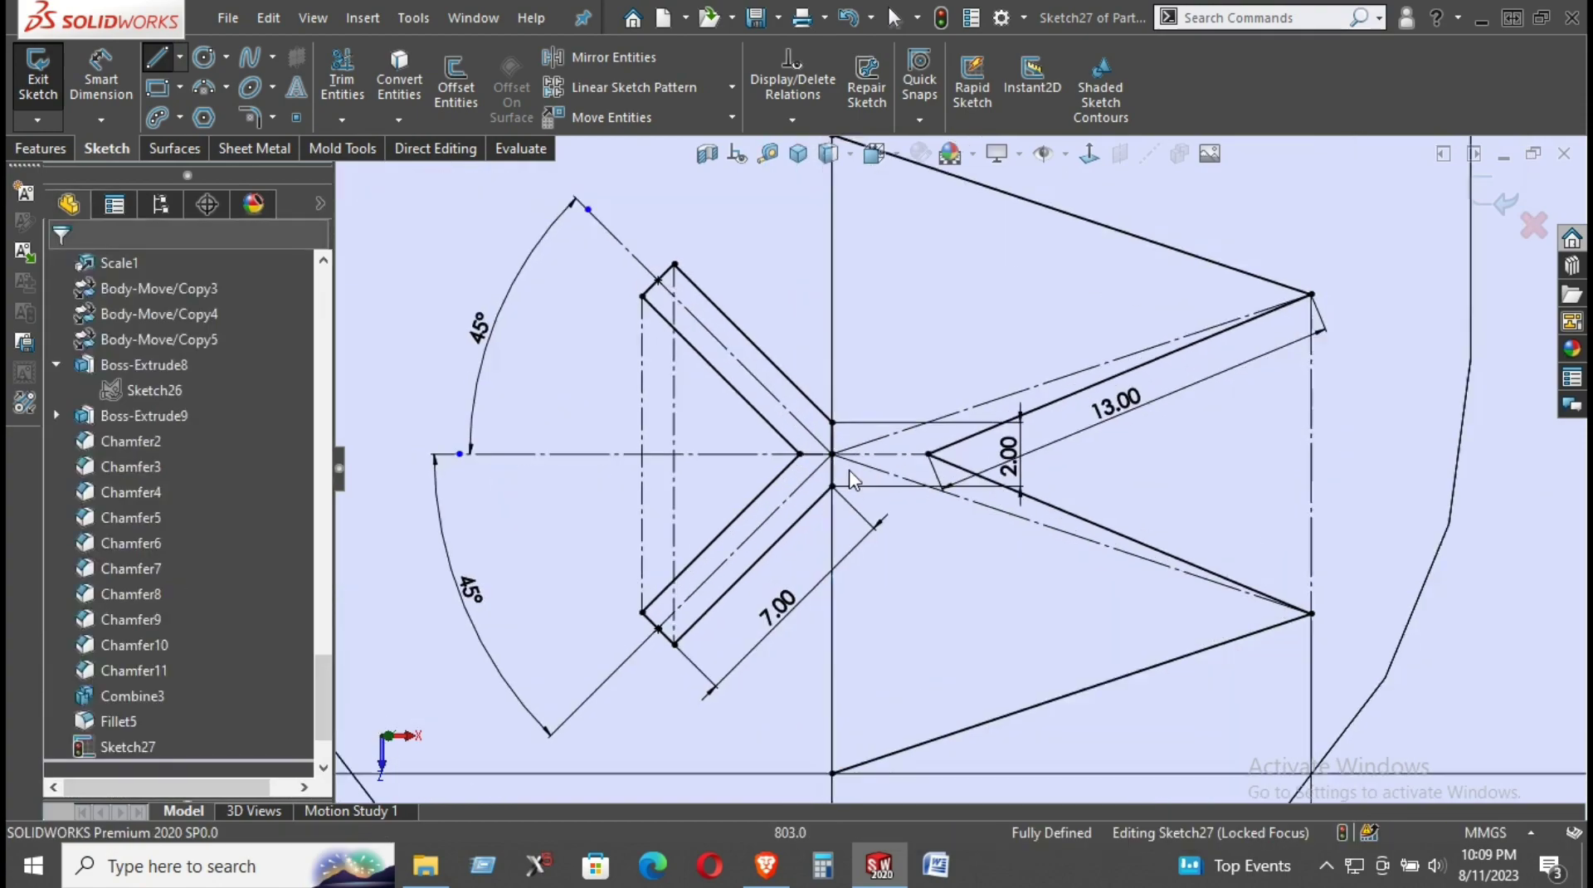
{"action": "scroll", "coordinate": [836, 431], "scroll_direction": "down", "scroll_amount": 2}
{"action": "left_click", "coordinate": [851, 453]}
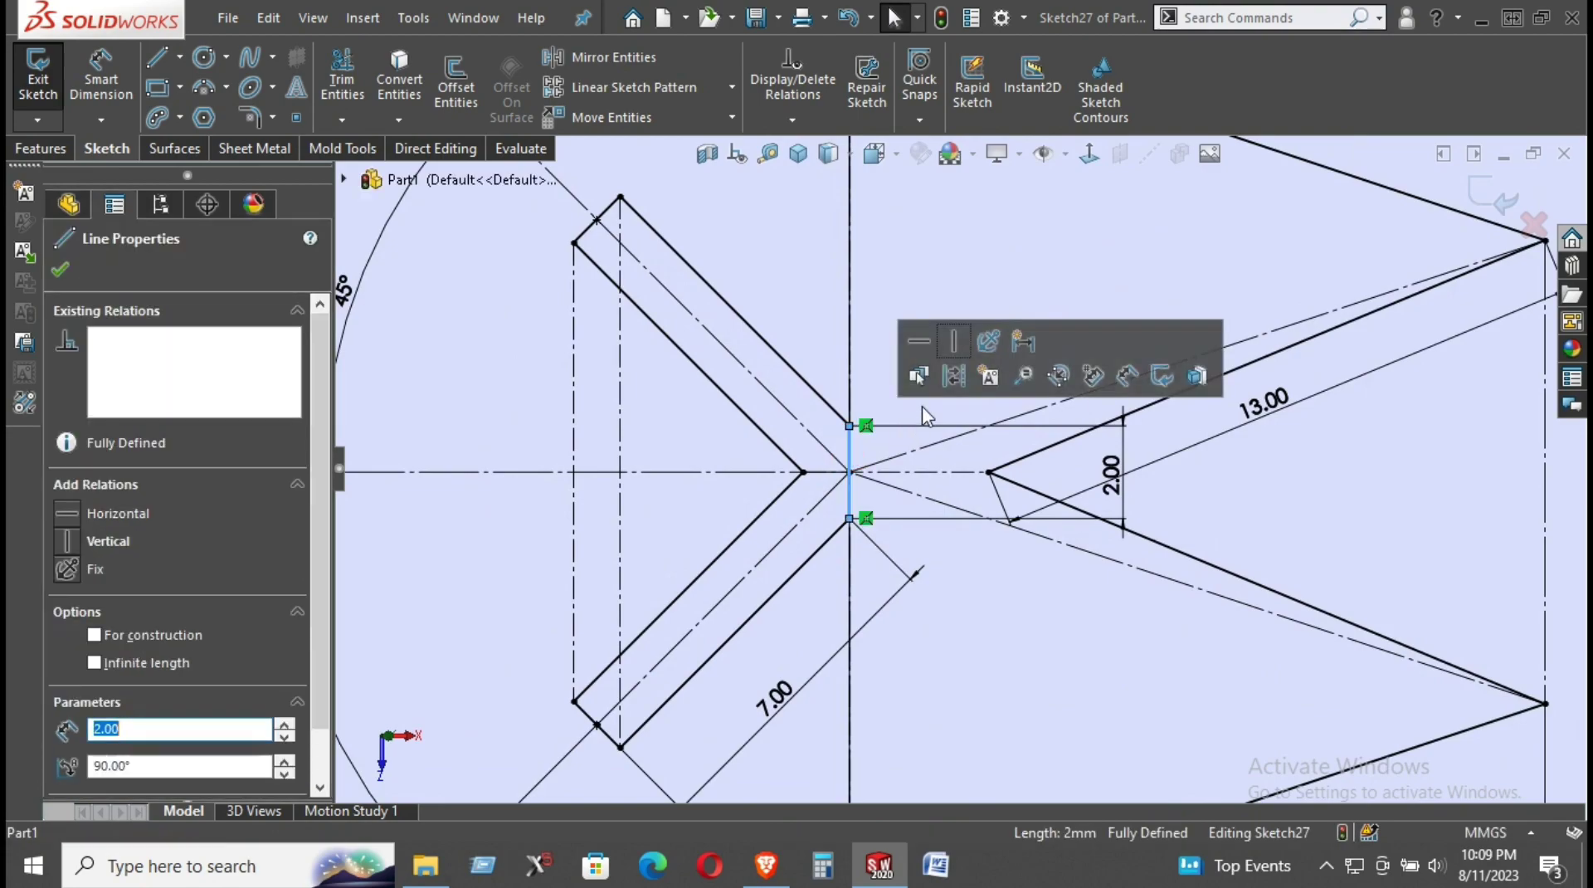
{"action": "left_click", "coordinate": [955, 380]}
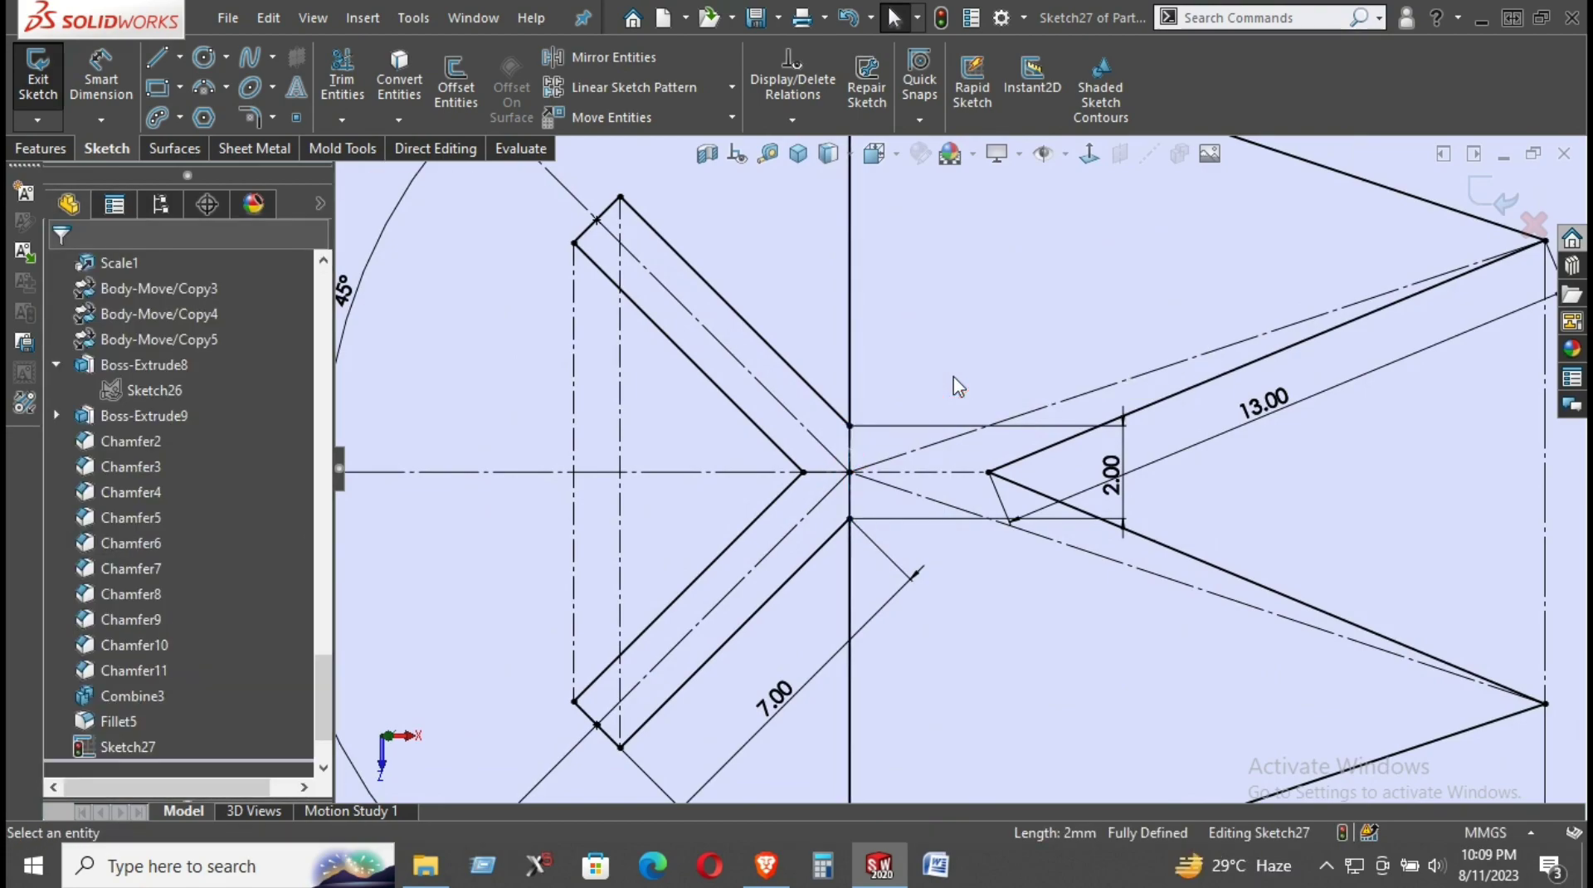
{"action": "left_click", "coordinate": [850, 502]}
{"action": "scroll", "coordinate": [1023, 571], "scroll_direction": "up", "scroll_amount": 2}
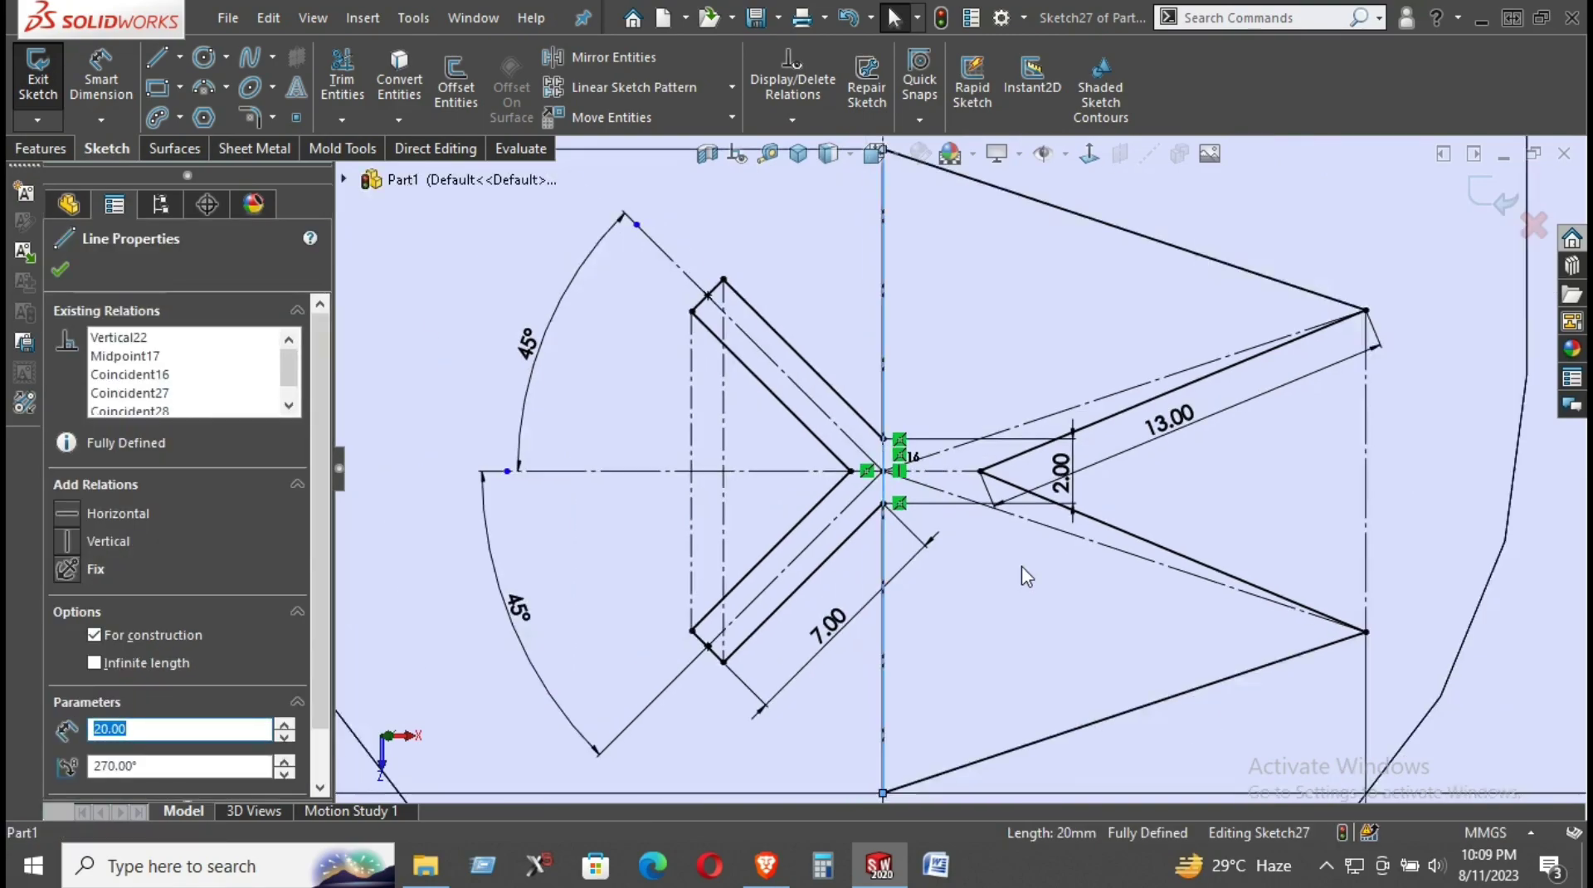
{"action": "scroll", "coordinate": [1024, 581], "scroll_direction": "up", "scroll_amount": 2}
{"action": "scroll", "coordinate": [1022, 573], "scroll_direction": "up", "scroll_amount": 2}
{"action": "scroll", "coordinate": [1023, 572], "scroll_direction": "up", "scroll_amount": 2}
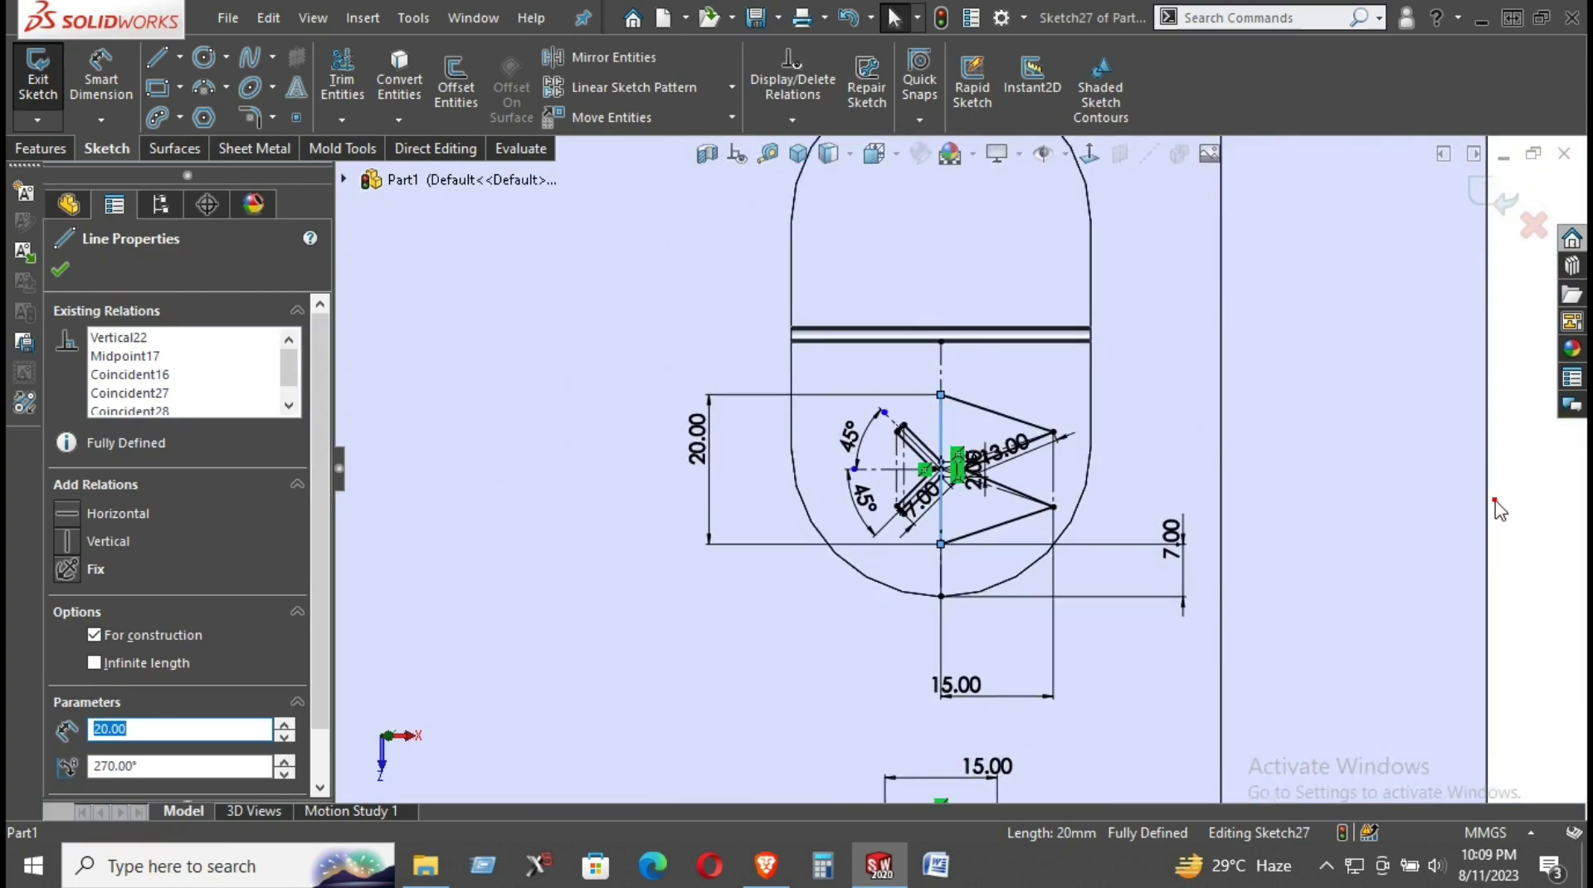
{"action": "key", "text": "Escape"}
{"action": "scroll", "coordinate": [1031, 494], "scroll_direction": "down", "scroll_amount": 3}
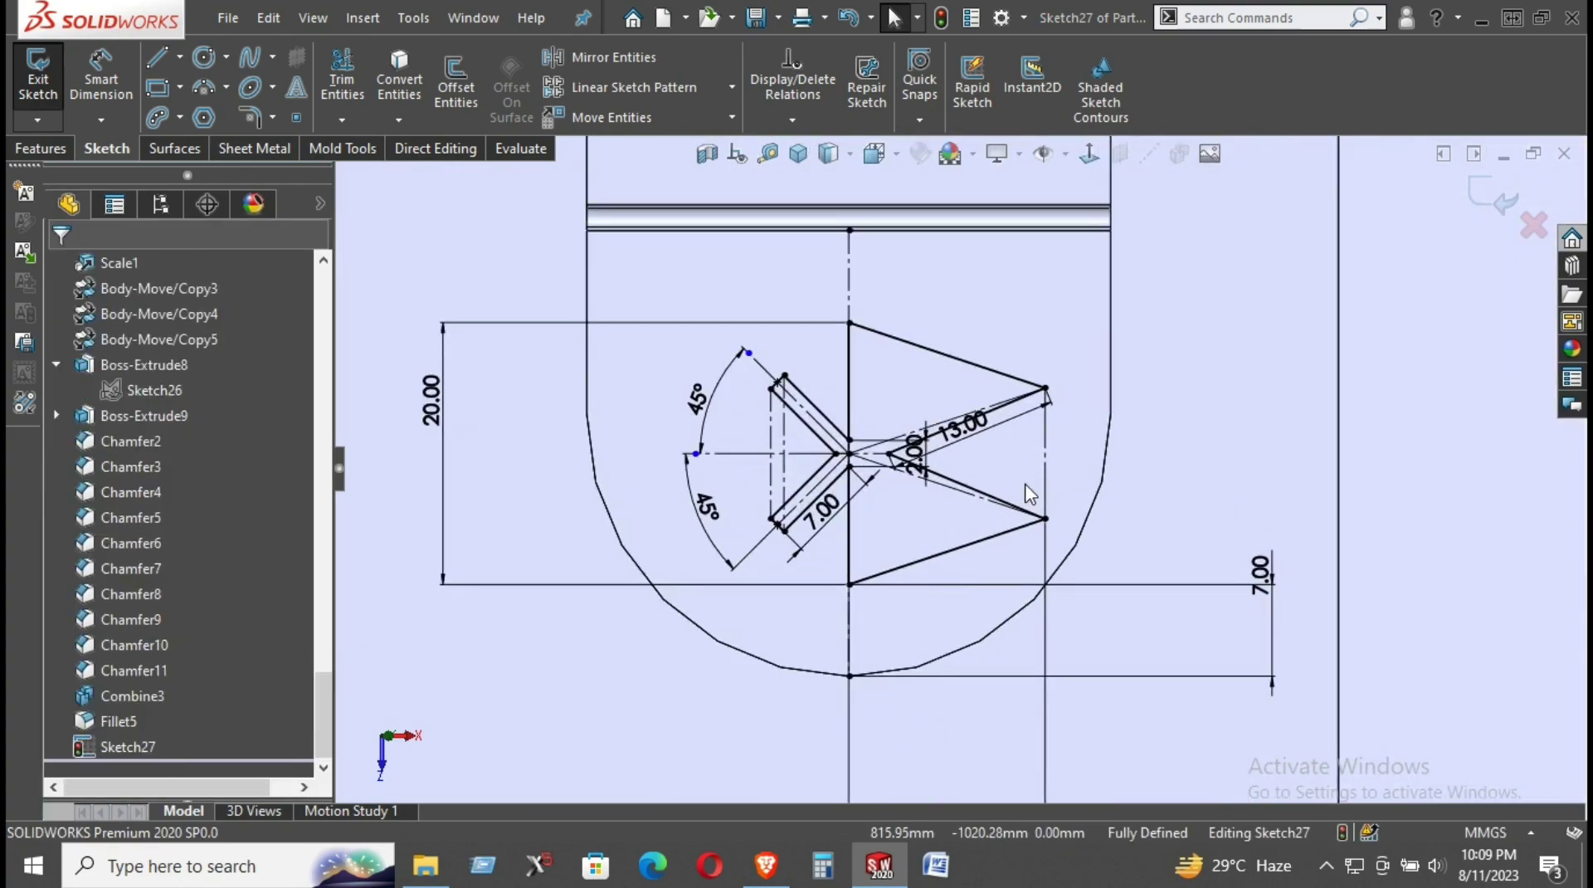
{"action": "scroll", "coordinate": [1030, 494], "scroll_direction": "down", "scroll_amount": 1}
{"action": "scroll", "coordinate": [1026, 486], "scroll_direction": "up", "scroll_amount": 2}
{"action": "scroll", "coordinate": [1023, 483], "scroll_direction": "down", "scroll_amount": 1}
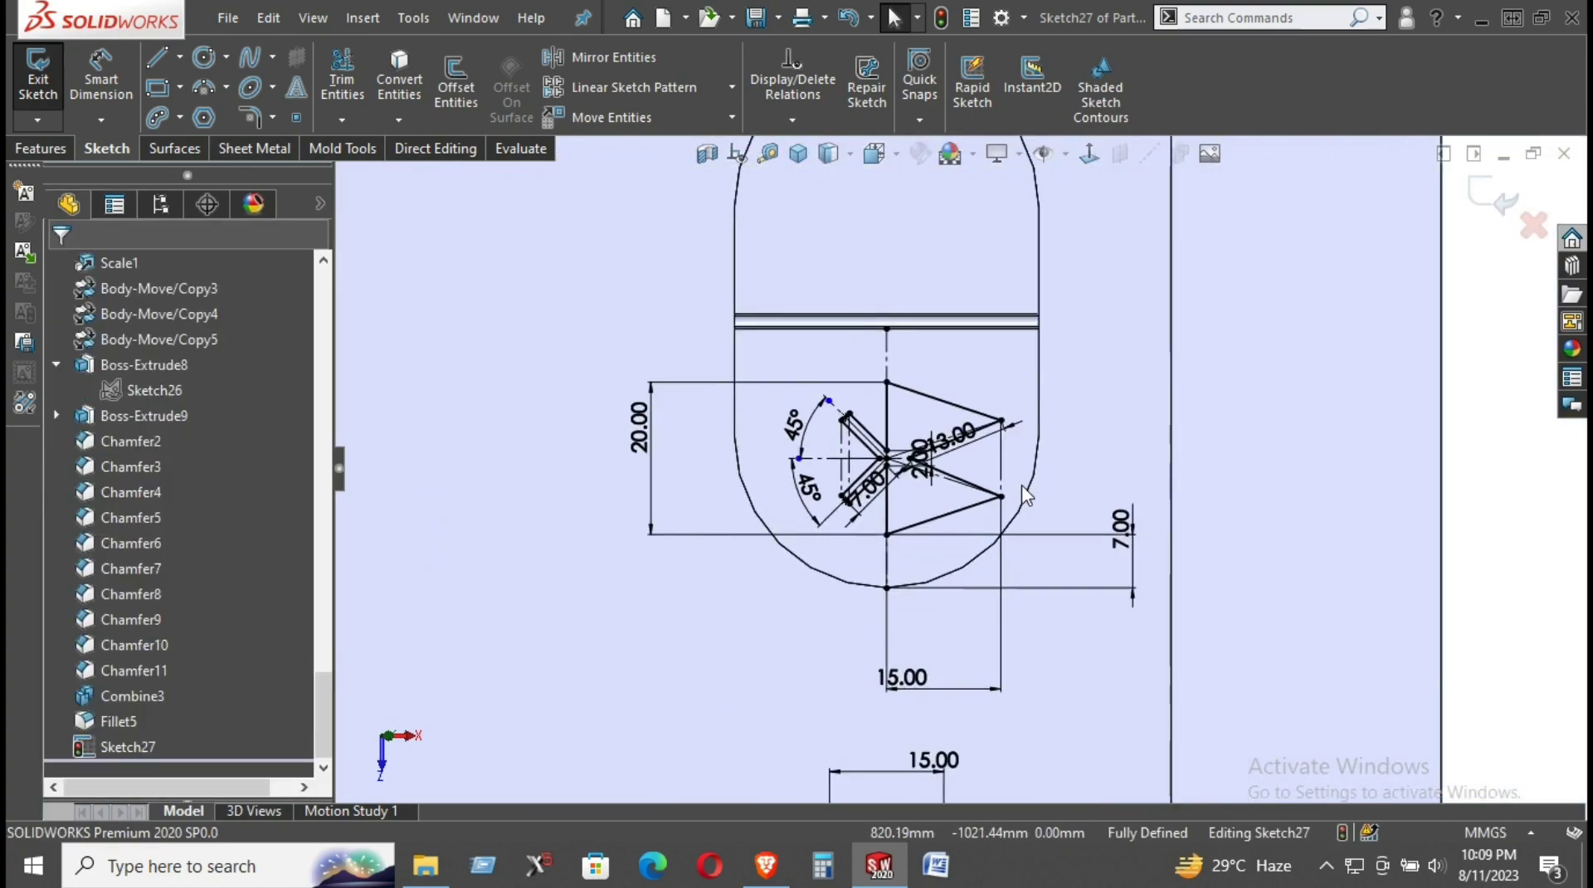
{"action": "scroll", "coordinate": [1022, 485], "scroll_direction": "up", "scroll_amount": 1}
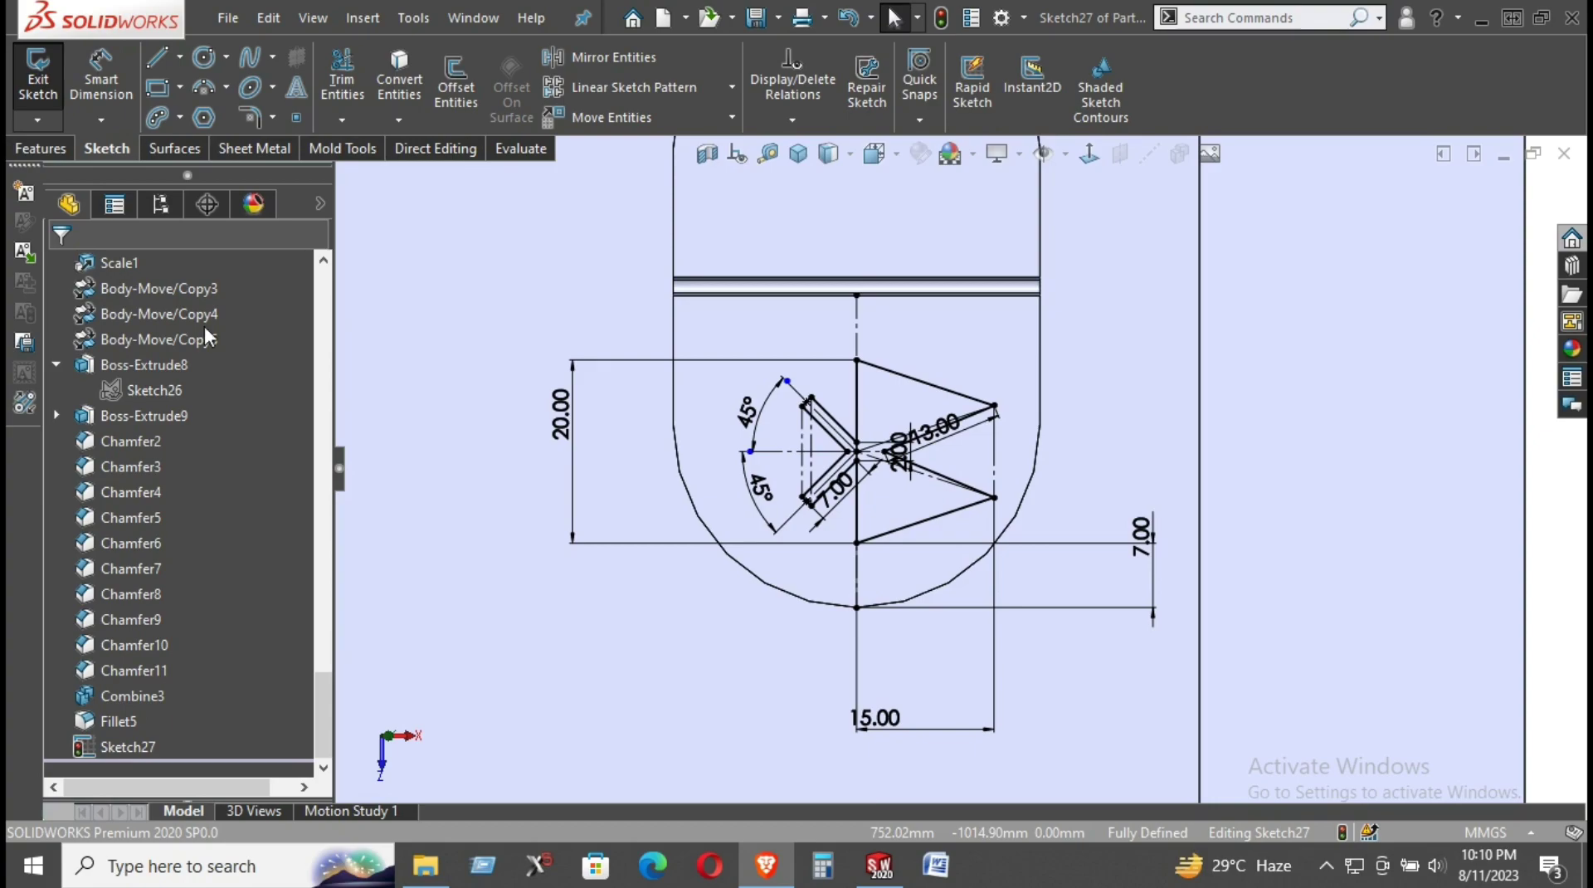
{"action": "scroll", "coordinate": [807, 415], "scroll_direction": "up", "scroll_amount": 2}
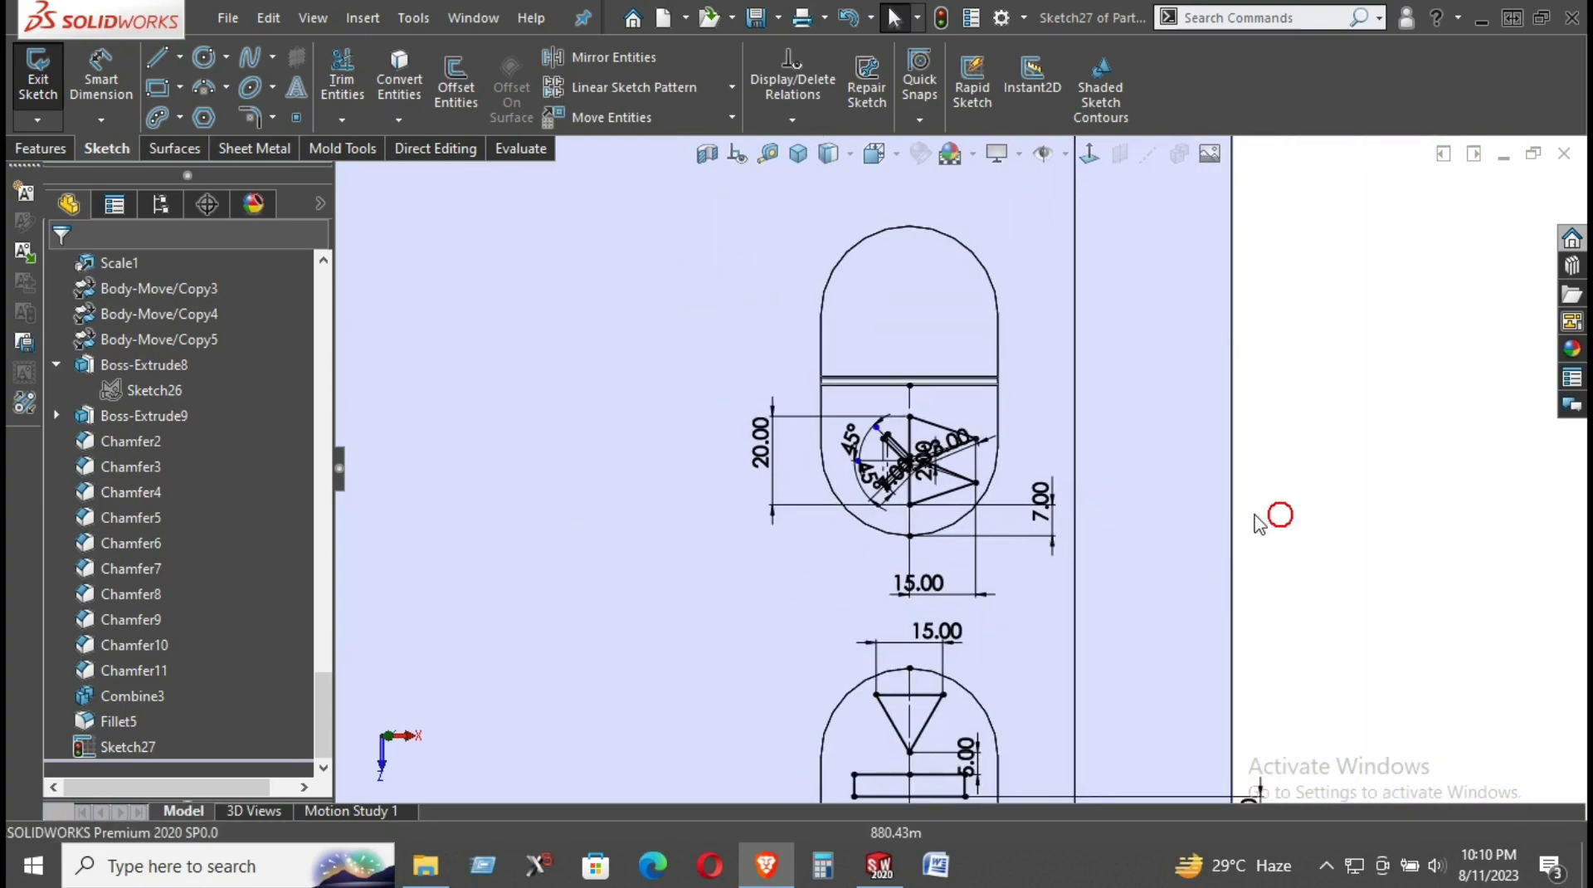
{"action": "scroll", "coordinate": [1127, 538], "scroll_direction": "up", "scroll_amount": 1}
{"action": "scroll", "coordinate": [1127, 537], "scroll_direction": "up", "scroll_amount": 2}
{"action": "scroll", "coordinate": [1127, 535], "scroll_direction": "up", "scroll_amount": 2}
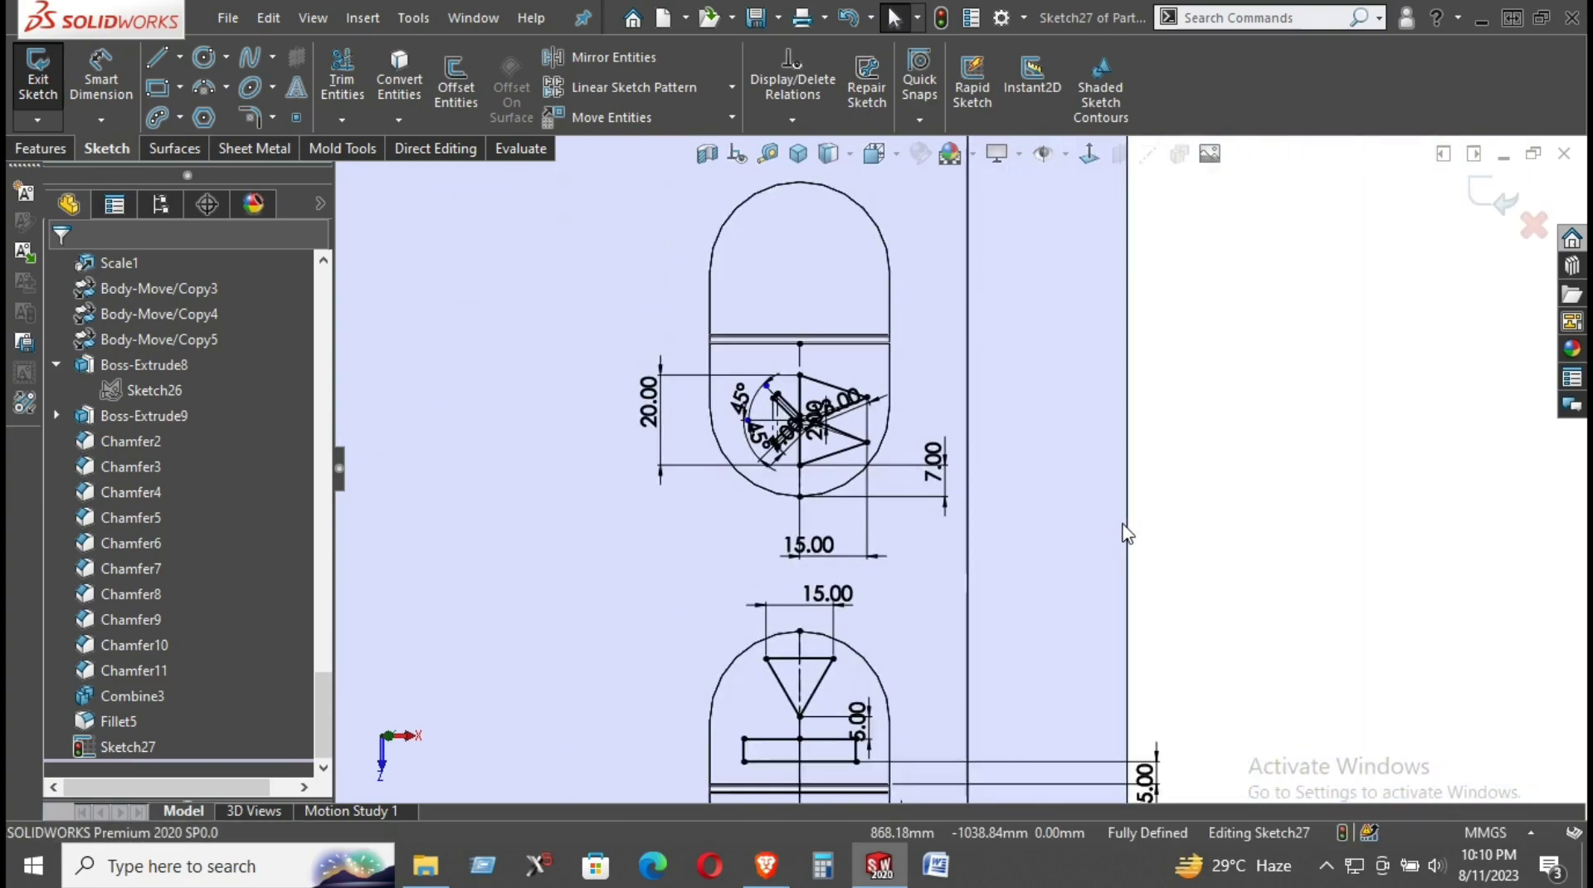
{"action": "scroll", "coordinate": [1125, 531], "scroll_direction": "down", "scroll_amount": 1}
{"action": "scroll", "coordinate": [992, 452], "scroll_direction": "down", "scroll_amount": 1}
{"action": "scroll", "coordinate": [782, 388], "scroll_direction": "down", "scroll_amount": 3}
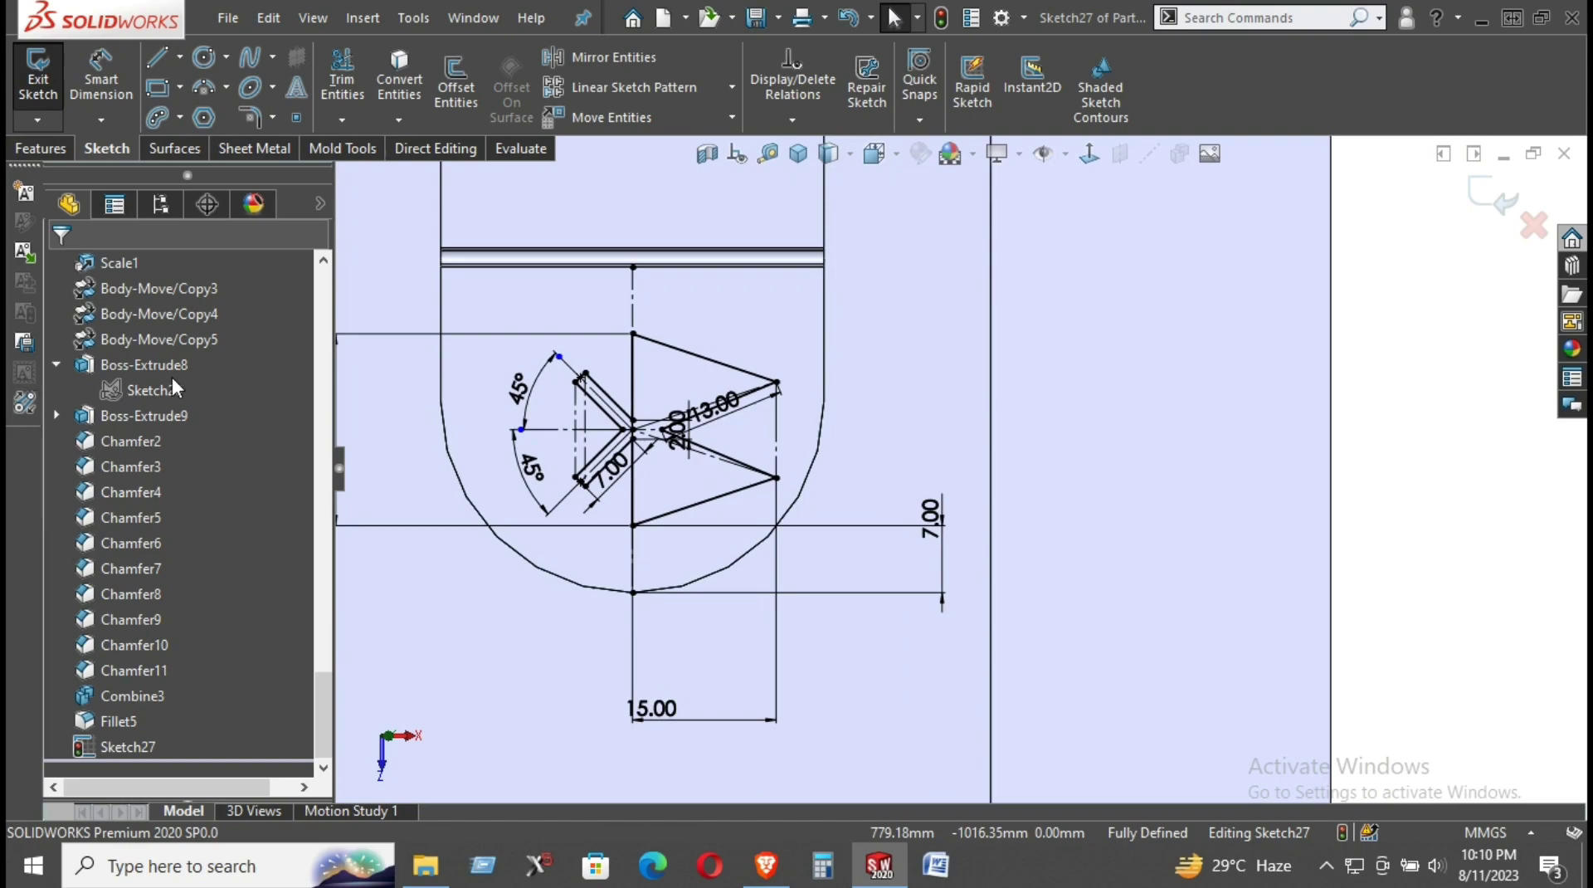
{"action": "scroll", "coordinate": [174, 387], "scroll_direction": "up", "scroll_amount": 3}
{"action": "scroll", "coordinate": [730, 381], "scroll_direction": "up", "scroll_amount": 3}
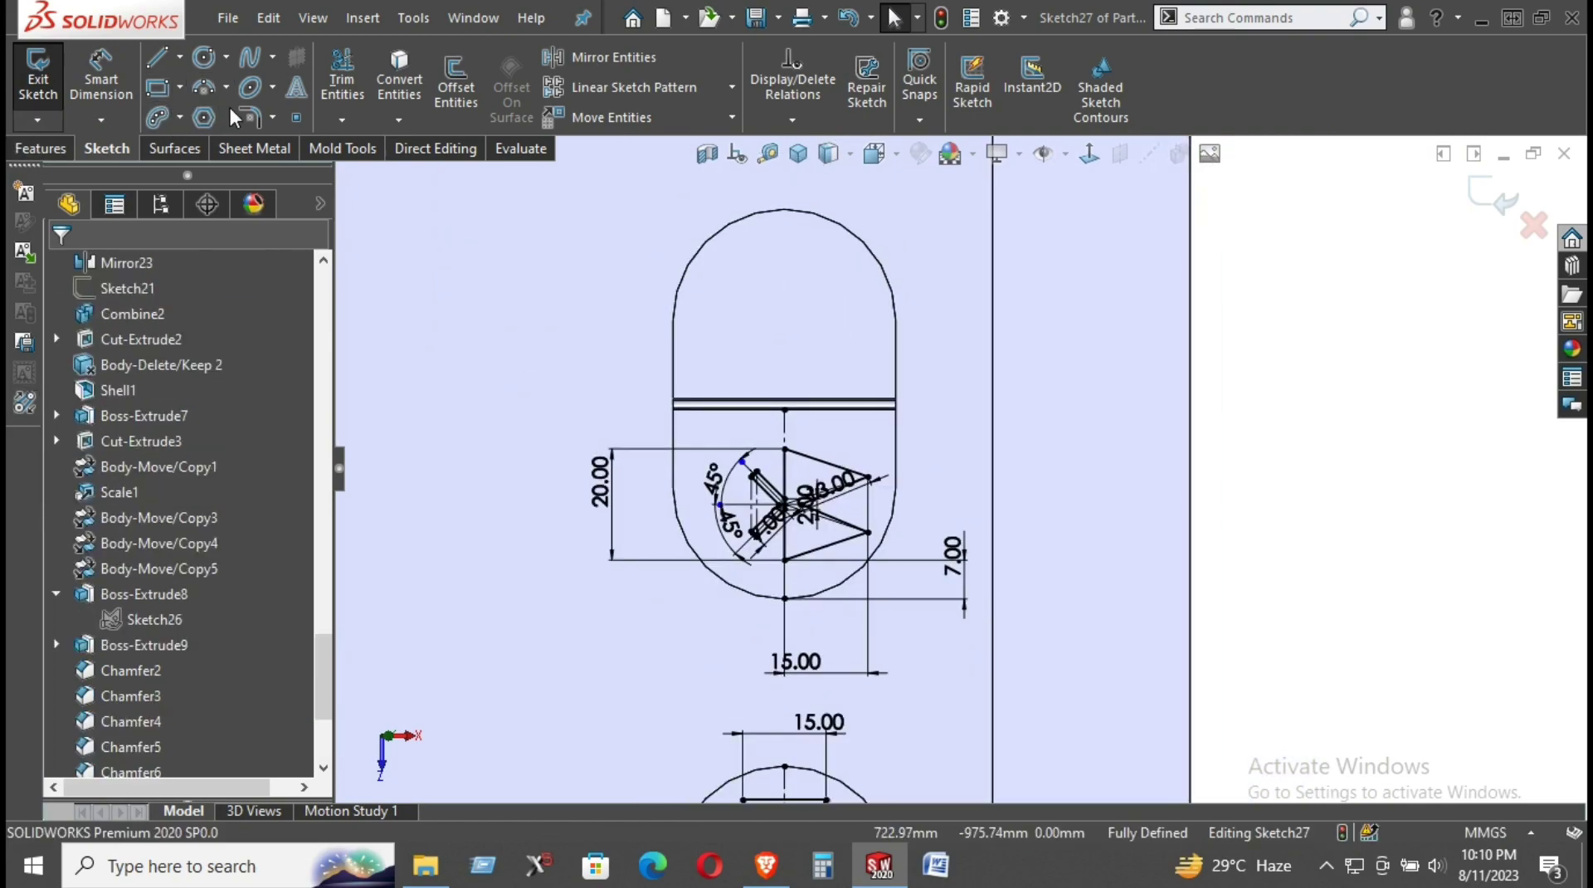
- Draw a vertical straight slot starting at the capsule's top centre
{"action": "left_click", "coordinate": [156, 119]}
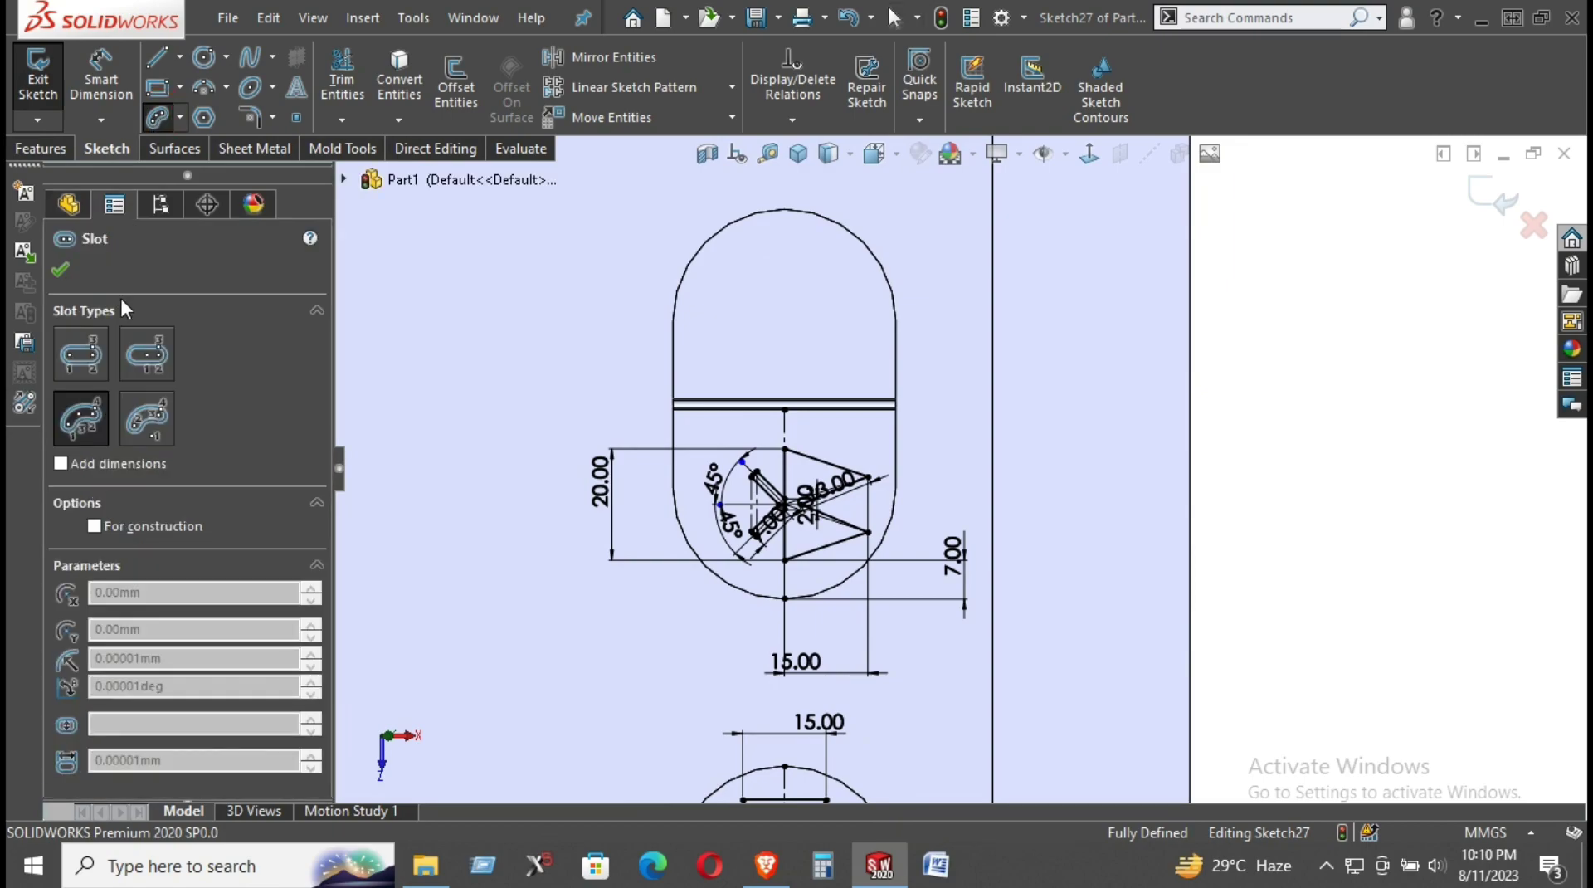
{"action": "left_click", "coordinate": [94, 352]}
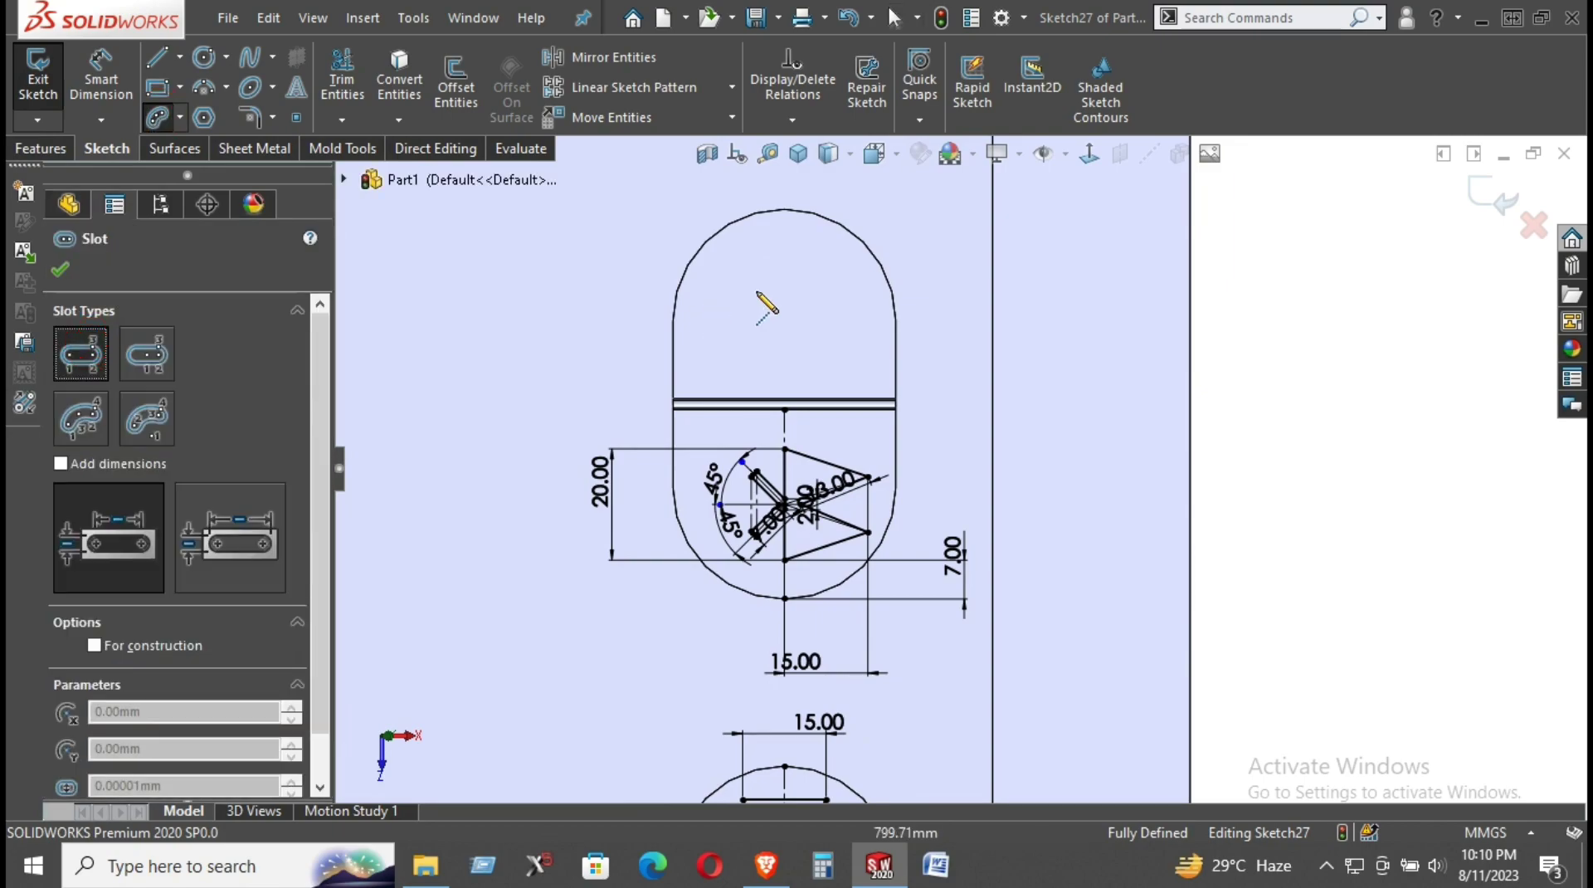
{"action": "left_click", "coordinate": [785, 249]}
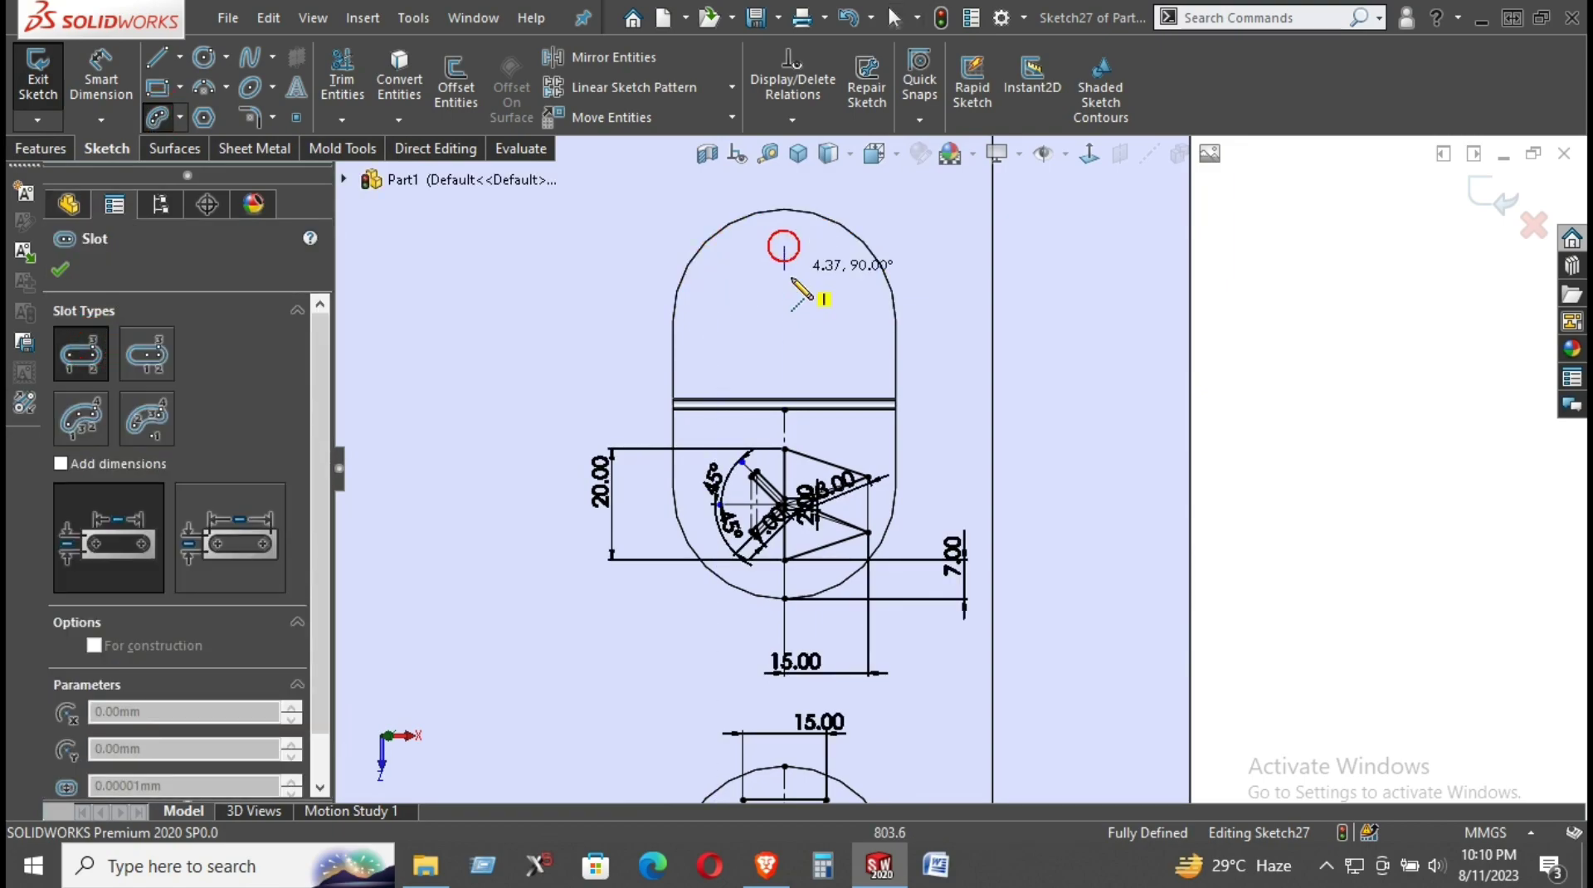
{"action": "left_click", "coordinate": [785, 369]}
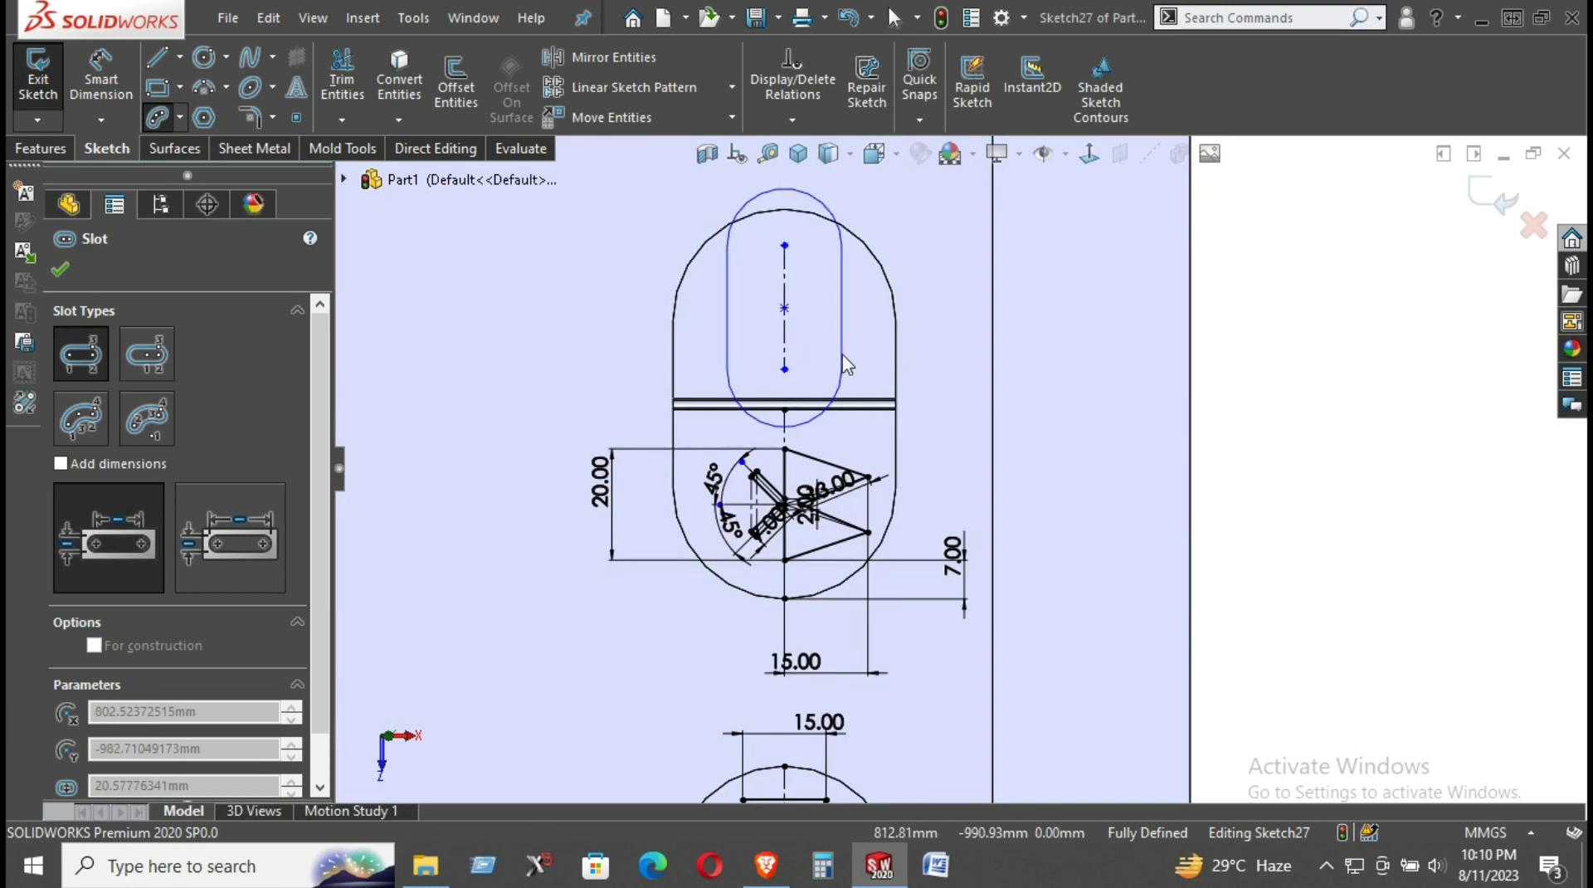
{"action": "left_click", "coordinate": [841, 302]}
{"action": "right_click", "coordinate": [953, 267]}
{"action": "left_click", "coordinate": [972, 268]}
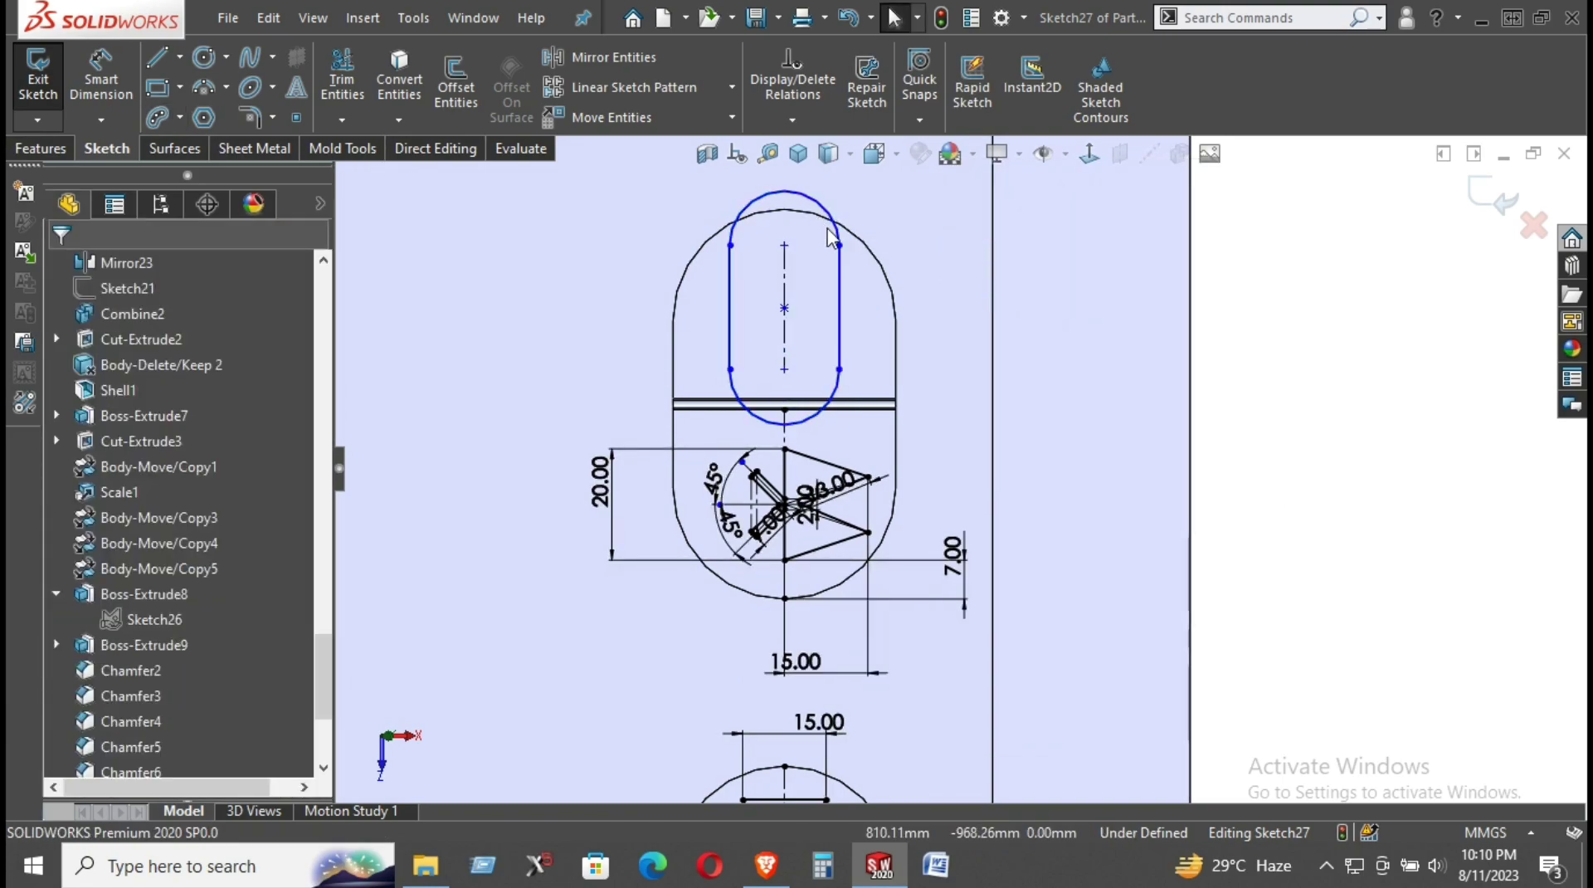
- Resize and widen the slot and shift it upward along the centerline
{"action": "left_click_drag", "start_coordinate": [785, 192], "coordinate": [817, 409]}
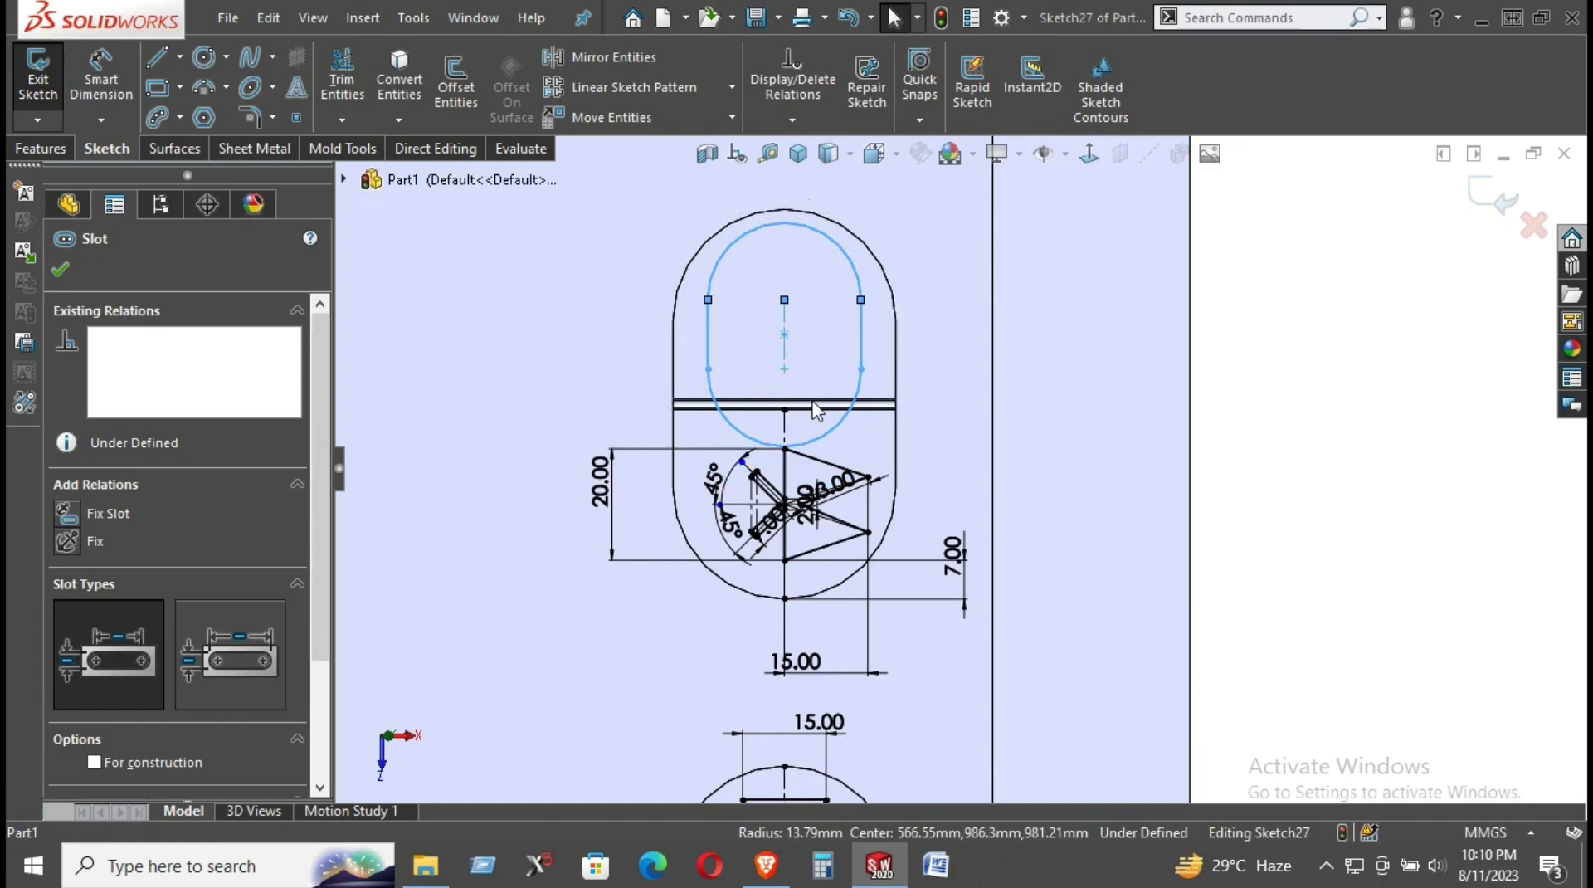
{"action": "left_click", "coordinate": [1274, 344]}
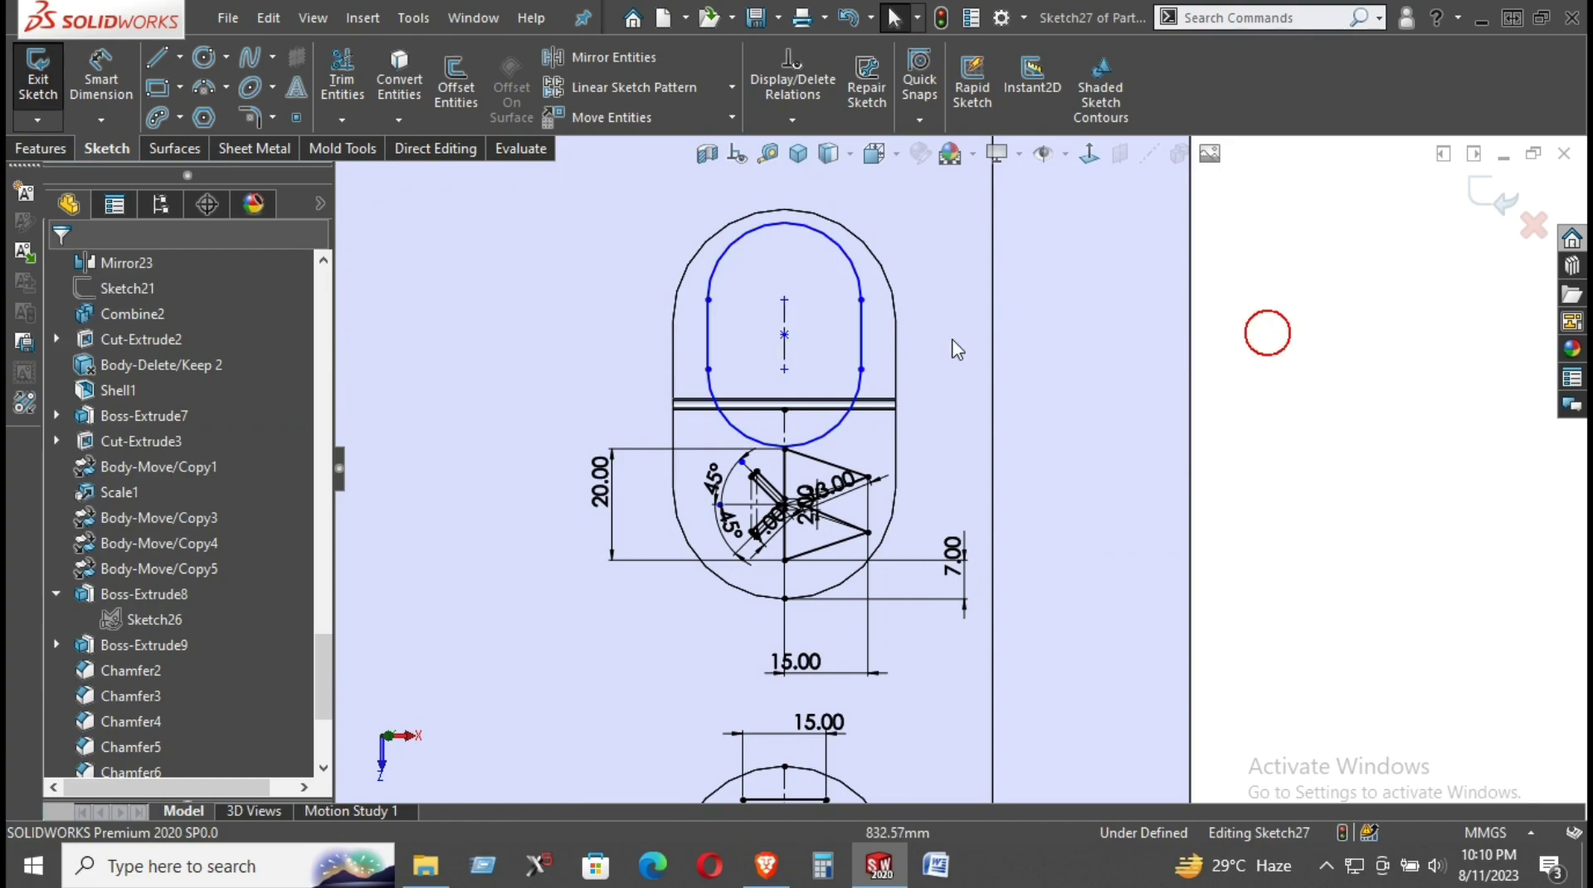
{"action": "mouse_move", "coordinate": [836, 423]}
{"action": "left_mouse_down"}
{"action": "mouse_move", "coordinate": [861, 385]}
{"action": "mouse_move", "coordinate": [816, 363]}
{"action": "left_mouse_up"}
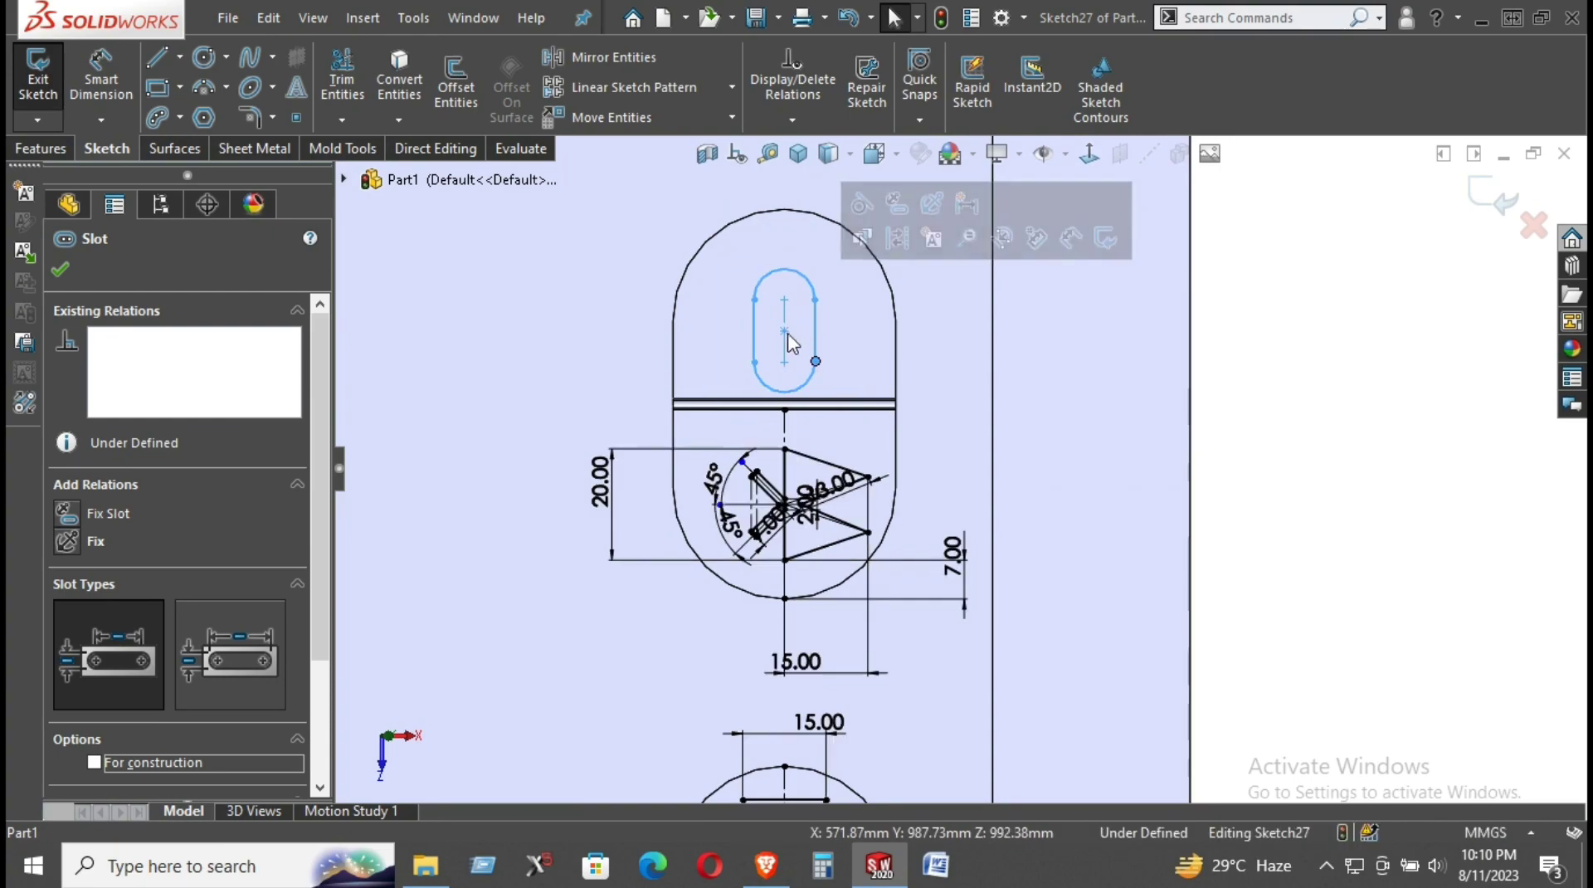
{"action": "mouse_move", "coordinate": [787, 334]}
{"action": "left_mouse_down"}
{"action": "mouse_move", "coordinate": [798, 306]}
{"action": "mouse_move", "coordinate": [794, 320]}
{"action": "left_mouse_up"}
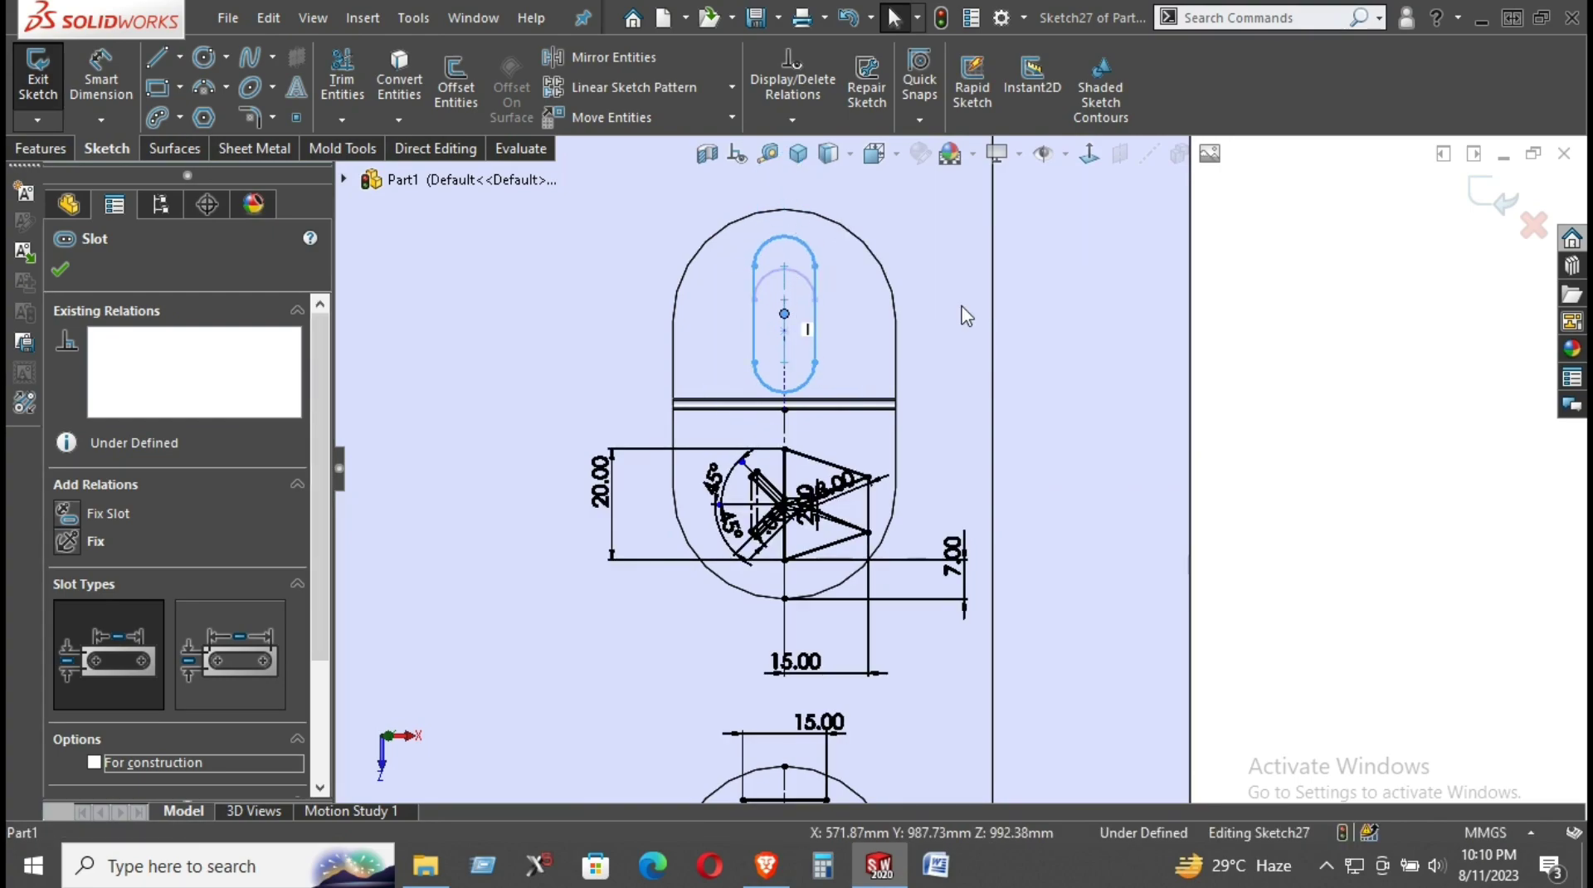
{"action": "key", "text": "Escape"}
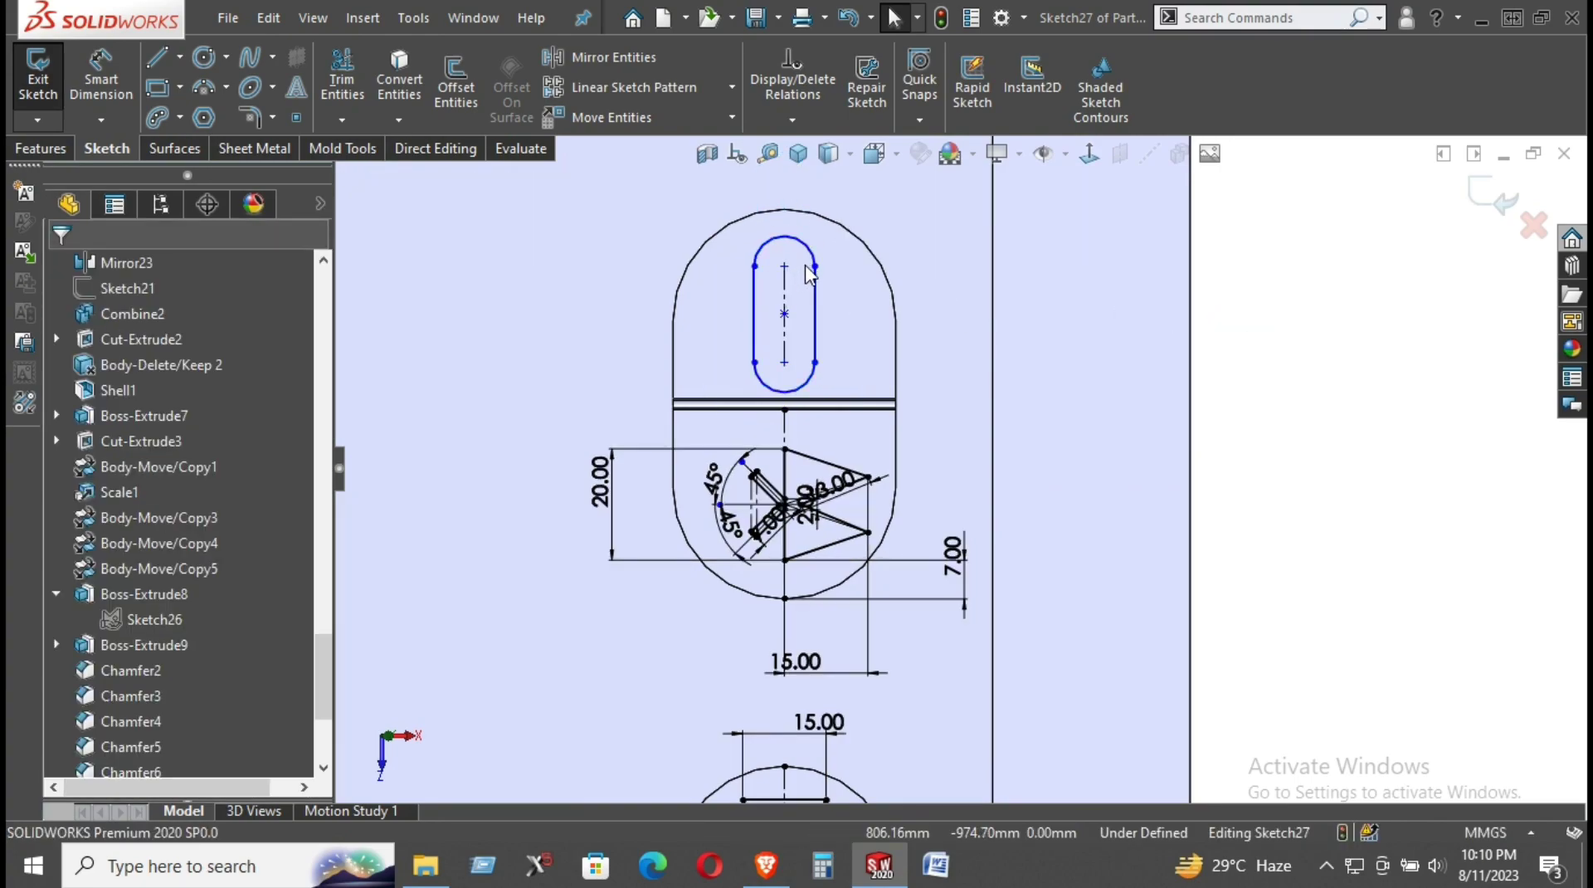
{"action": "left_click_drag", "start_coordinate": [817, 270], "coordinate": [839, 271]}
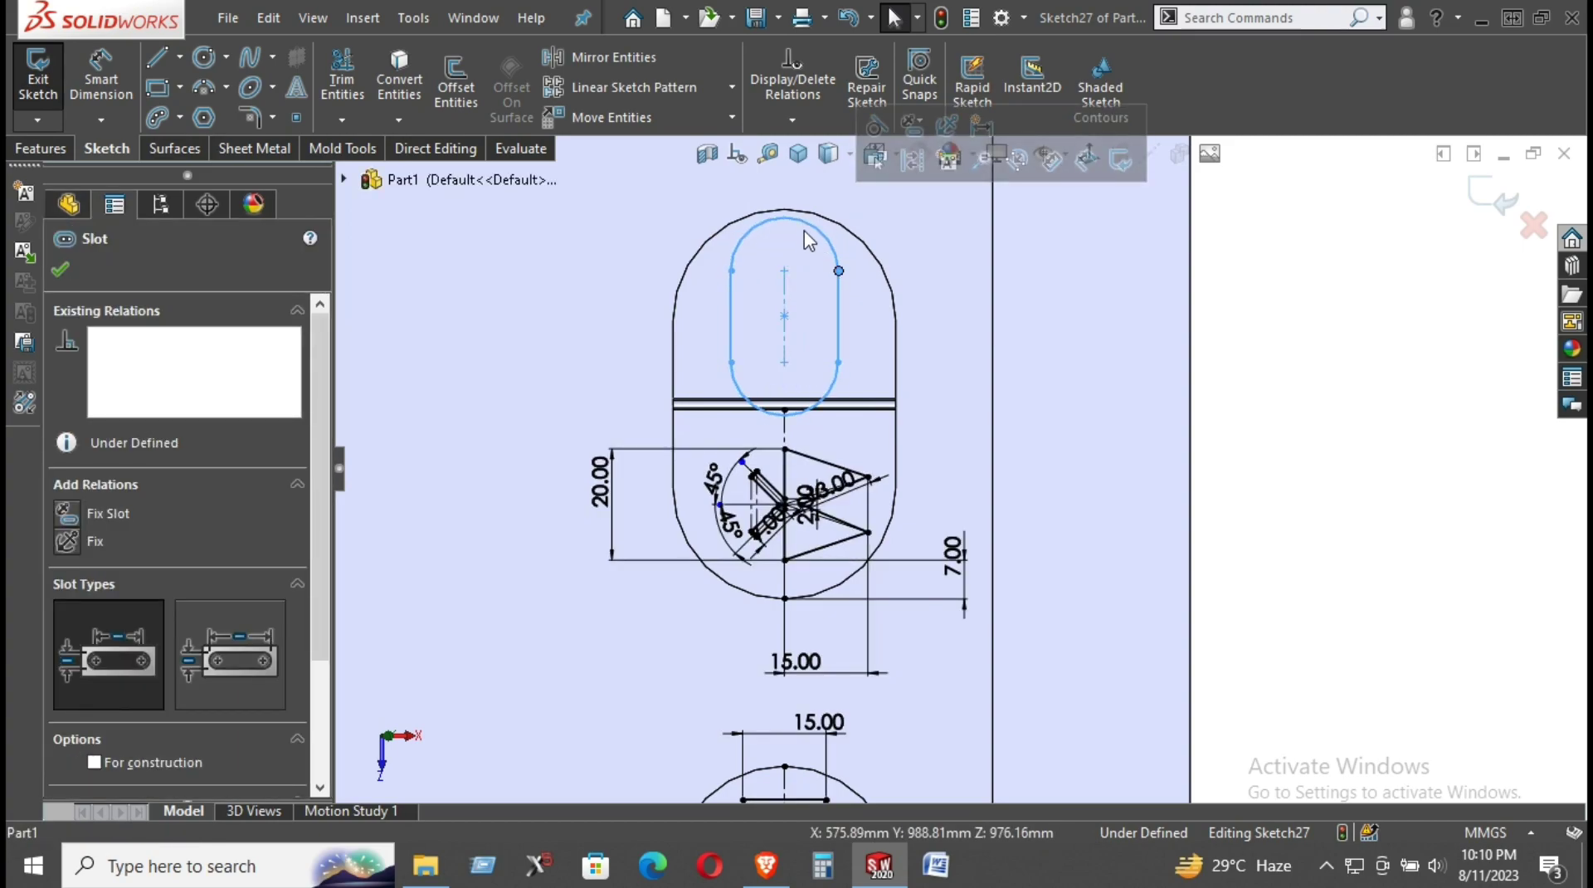
- Trim away the slot completely and delete its leftover sketch point
{"action": "left_click", "coordinate": [341, 74]}
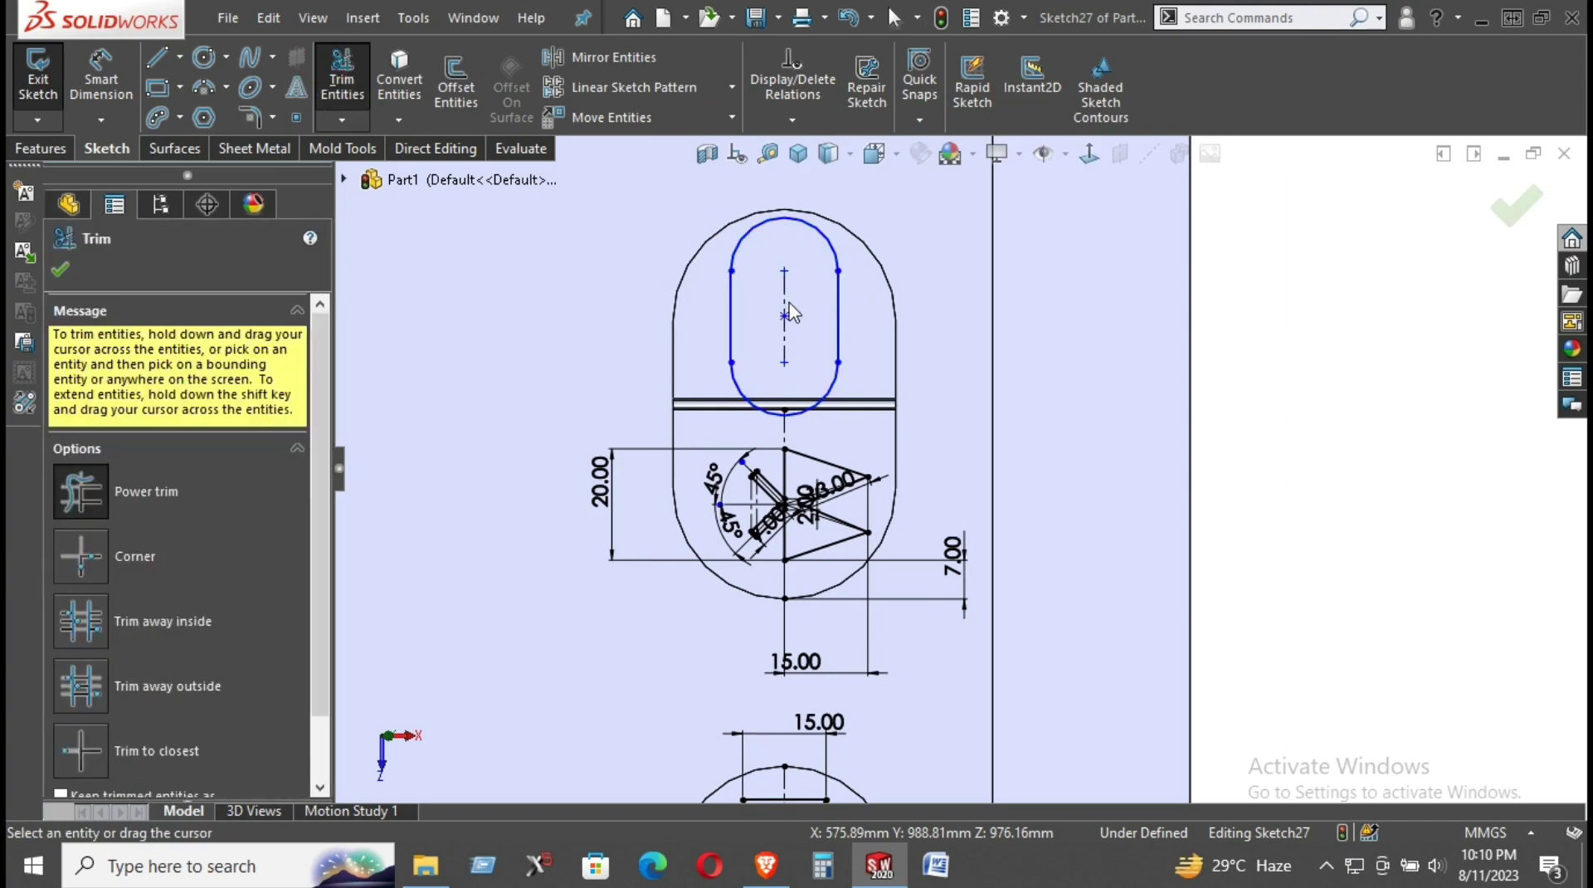
{"action": "left_click_drag", "start_coordinate": [859, 323], "coordinate": [795, 315]}
{"action": "left_click", "coordinate": [840, 444]}
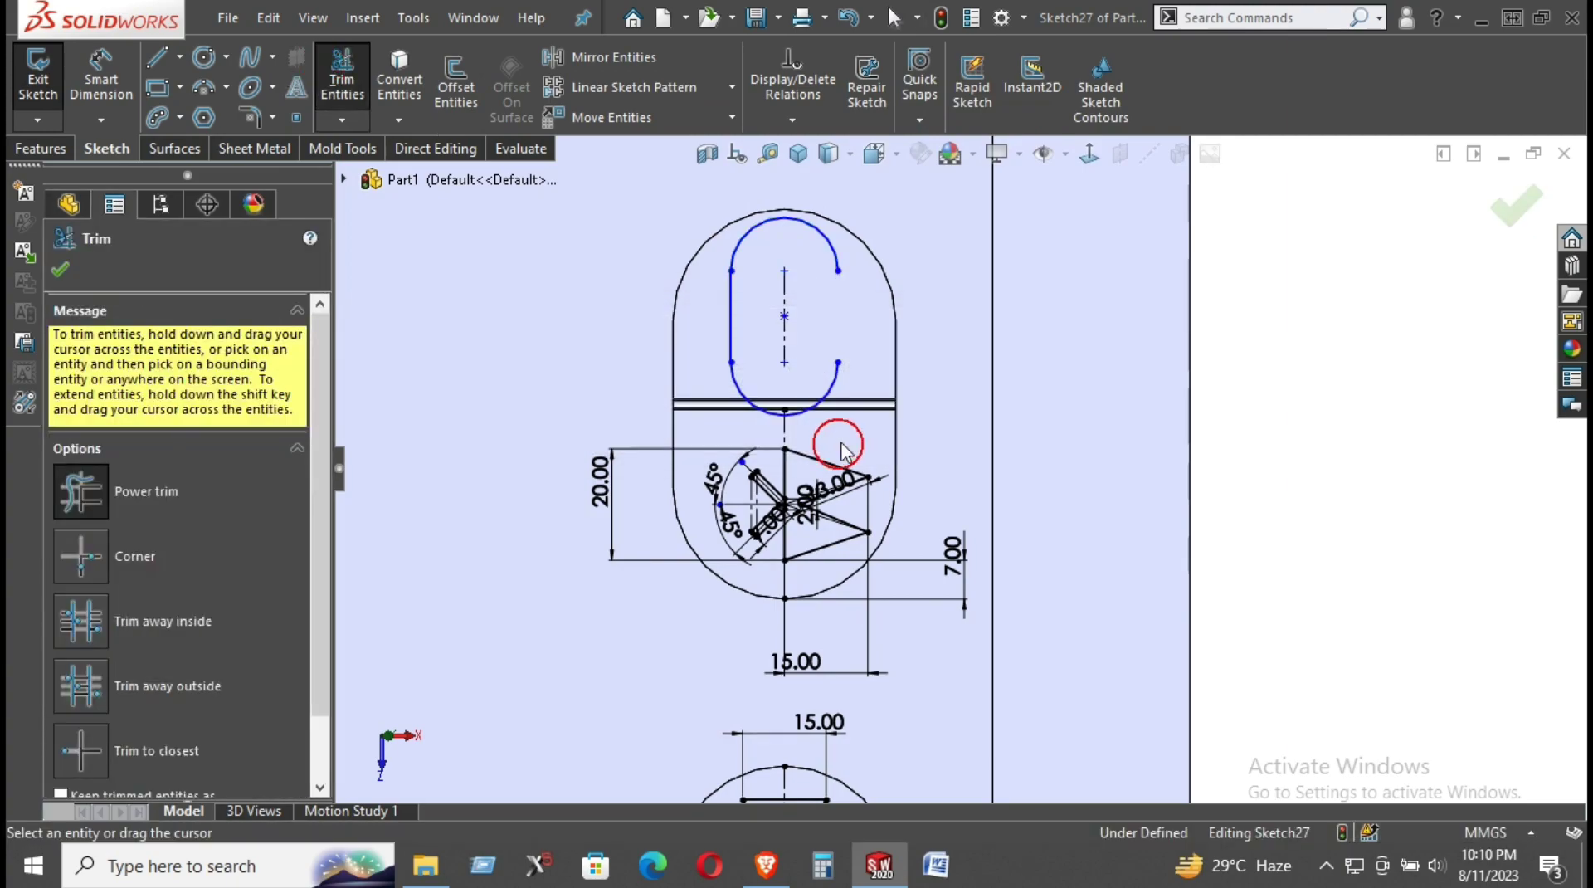
{"action": "left_click_drag", "start_coordinate": [820, 297], "coordinate": [730, 444]}
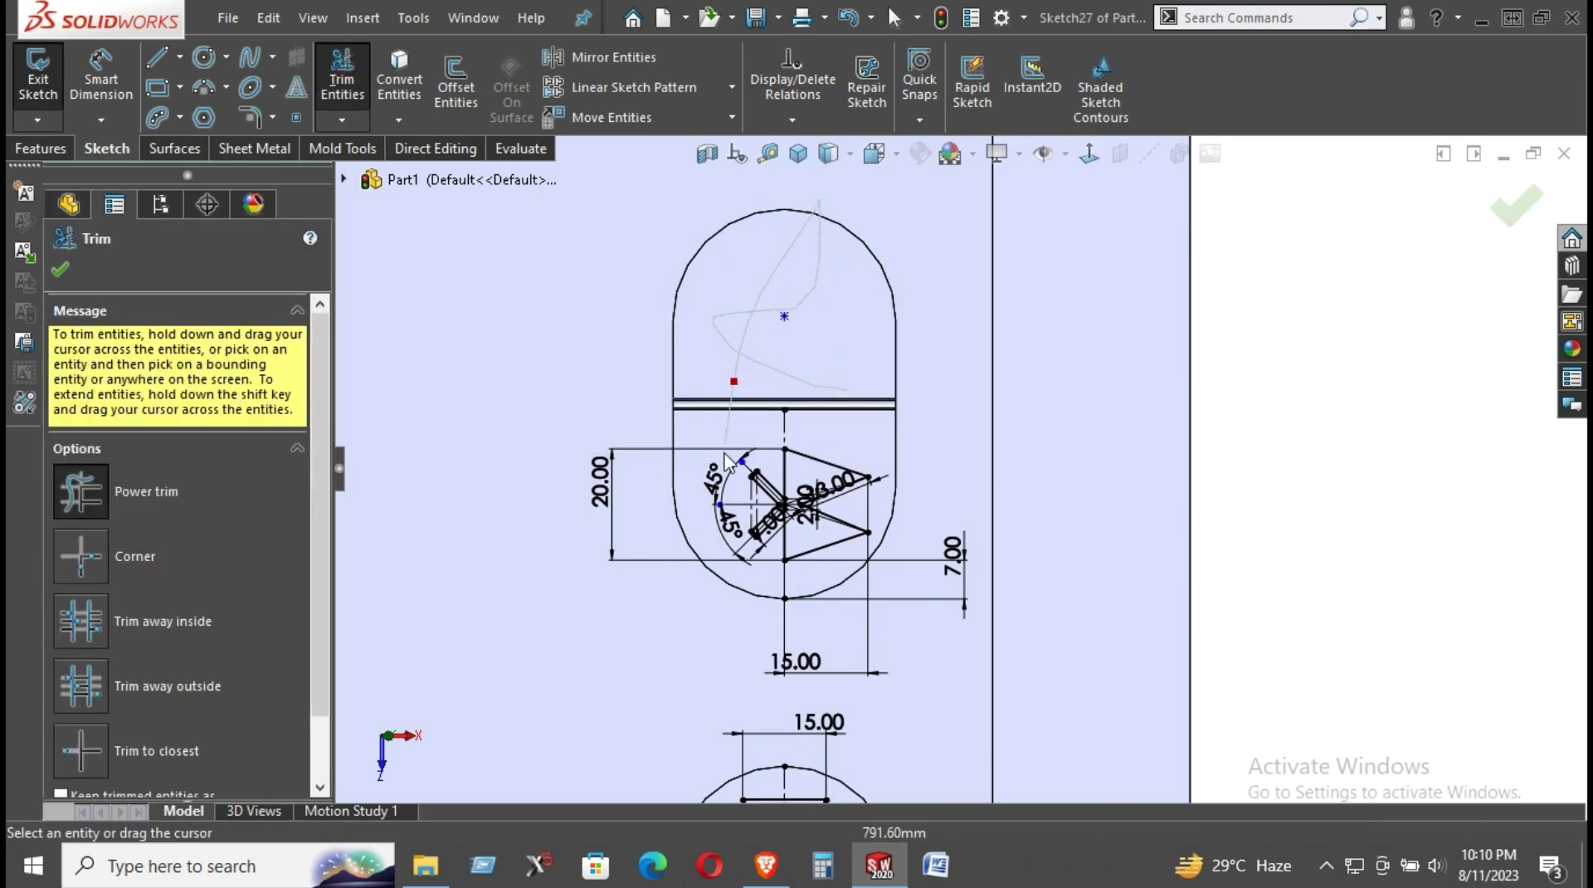
{"action": "left_click_drag", "start_coordinate": [812, 311], "coordinate": [624, 339]}
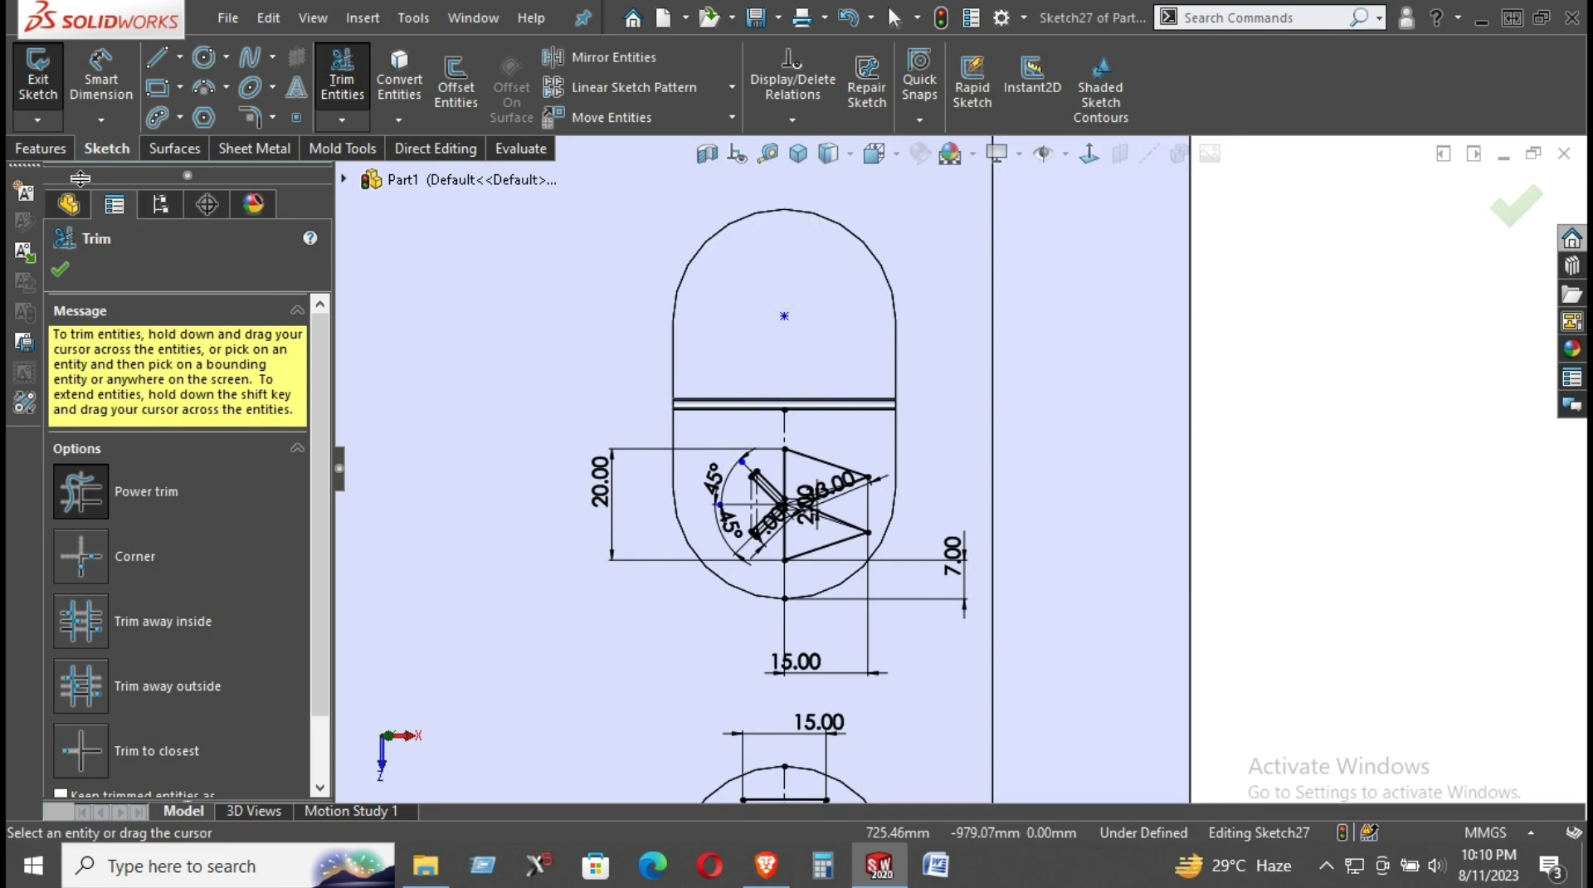
{"action": "left_click", "coordinate": [61, 270]}
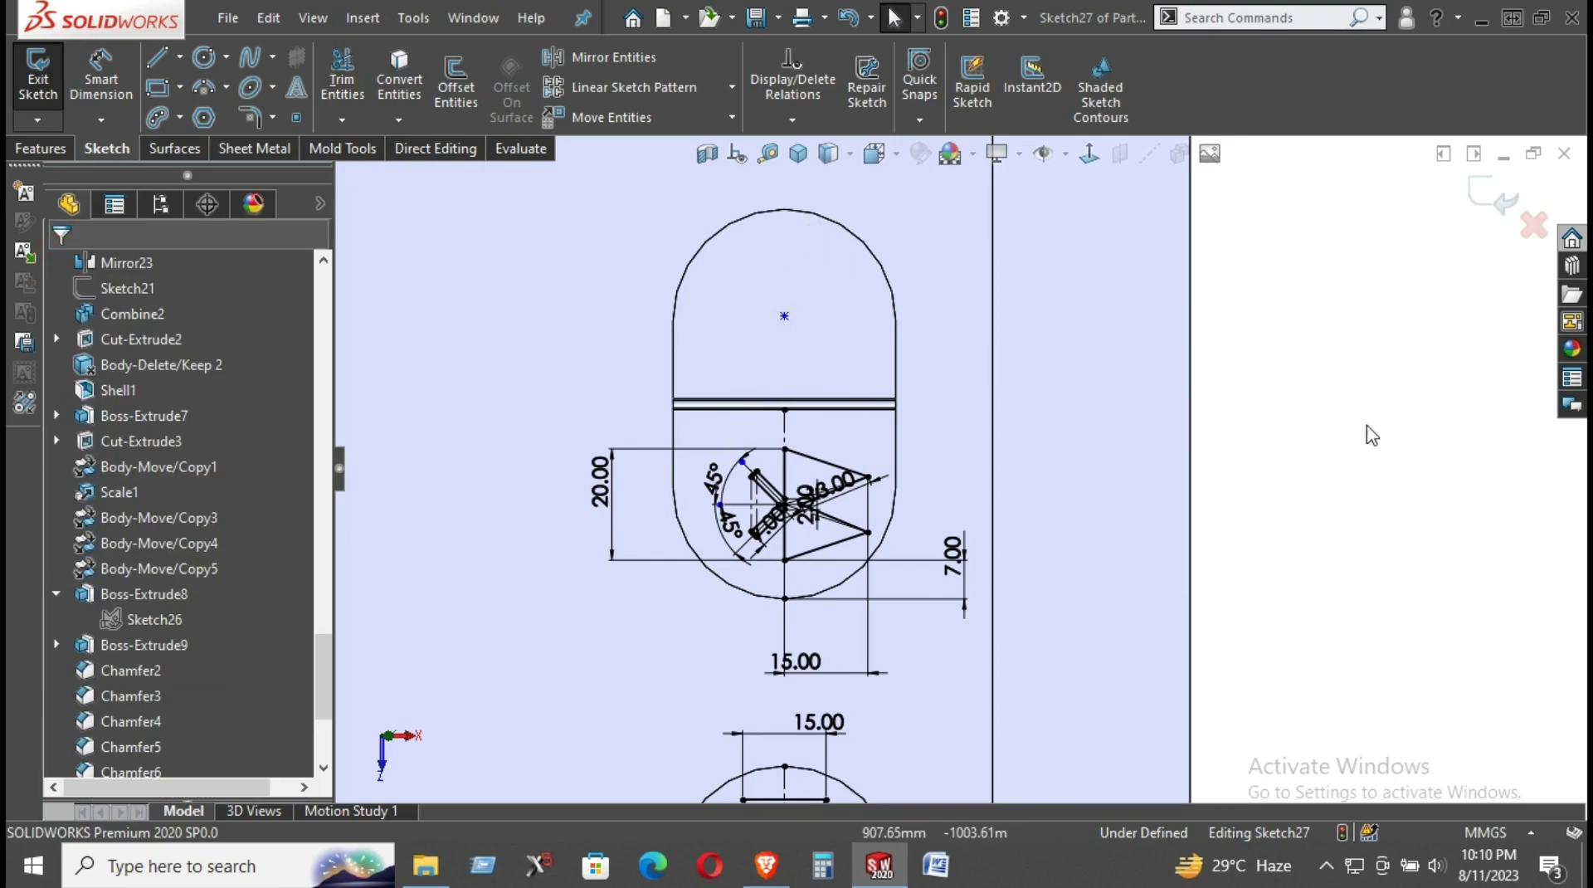
{"action": "right_click", "coordinate": [783, 324]}
{"action": "left_click", "coordinate": [784, 315]}
{"action": "right_click", "coordinate": [783, 315]}
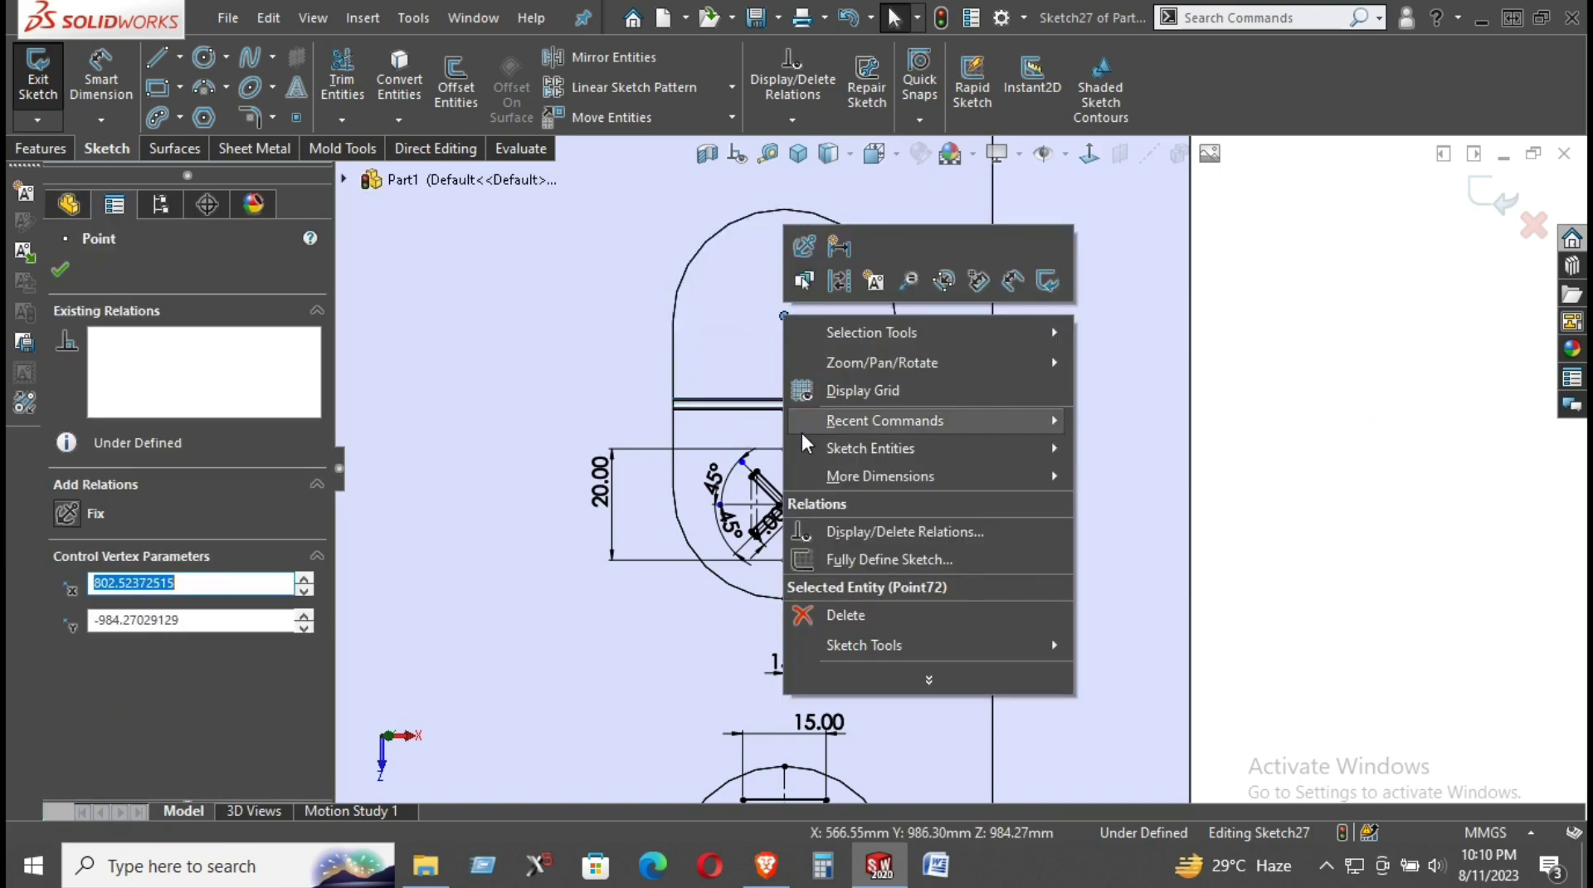
{"action": "left_click", "coordinate": [818, 612]}
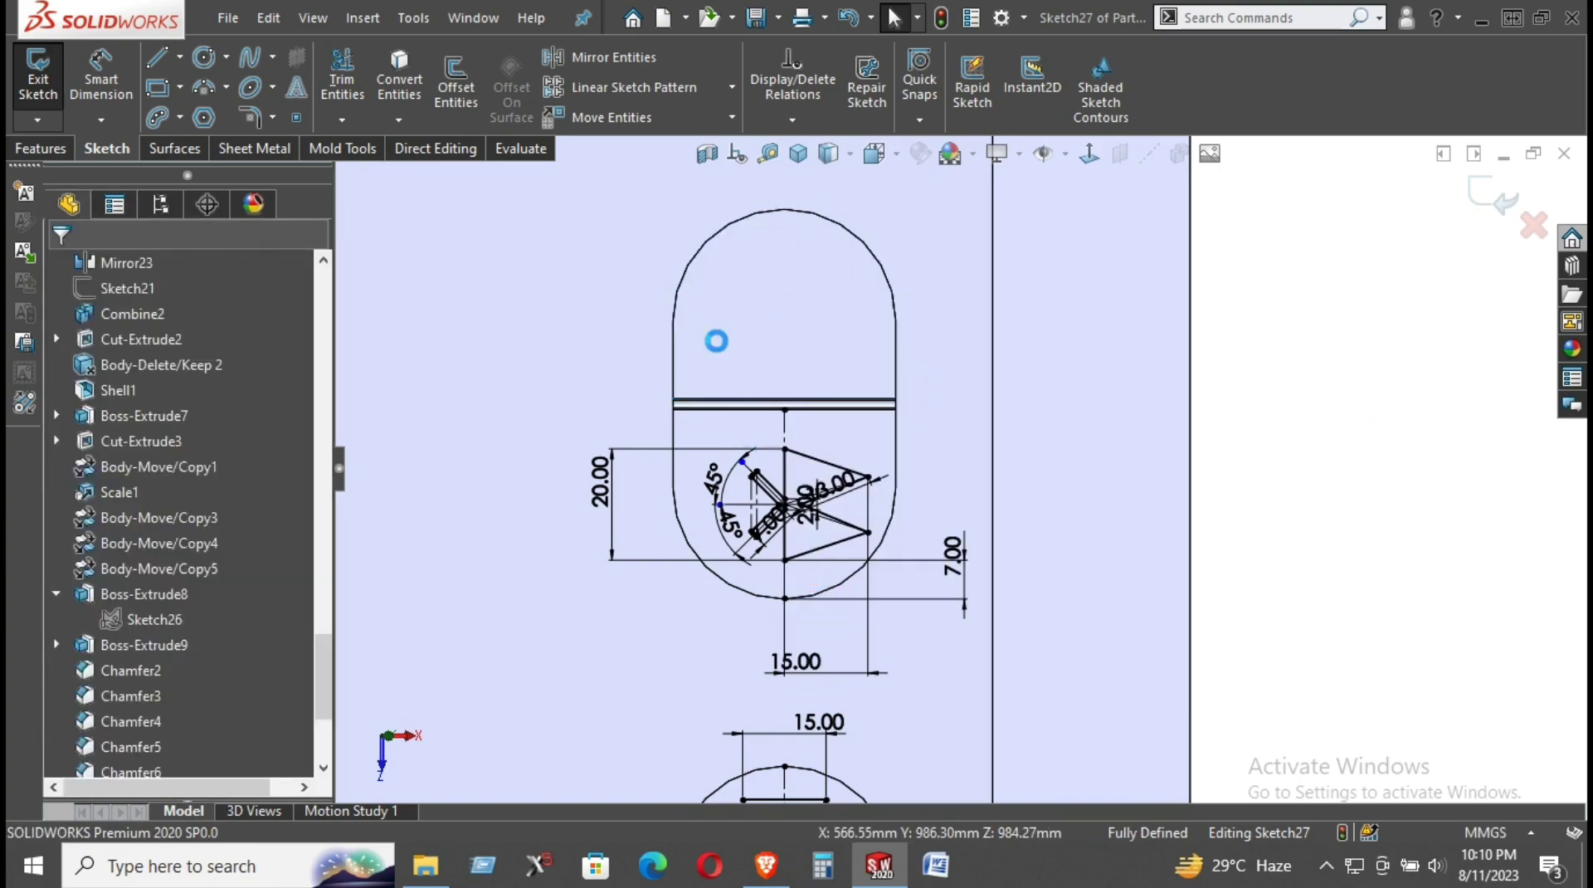
- Draw a tall narrow corner rectangle in the capsule's upper half
{"action": "left_click", "coordinate": [161, 94]}
{"action": "left_click", "coordinate": [756, 245]}
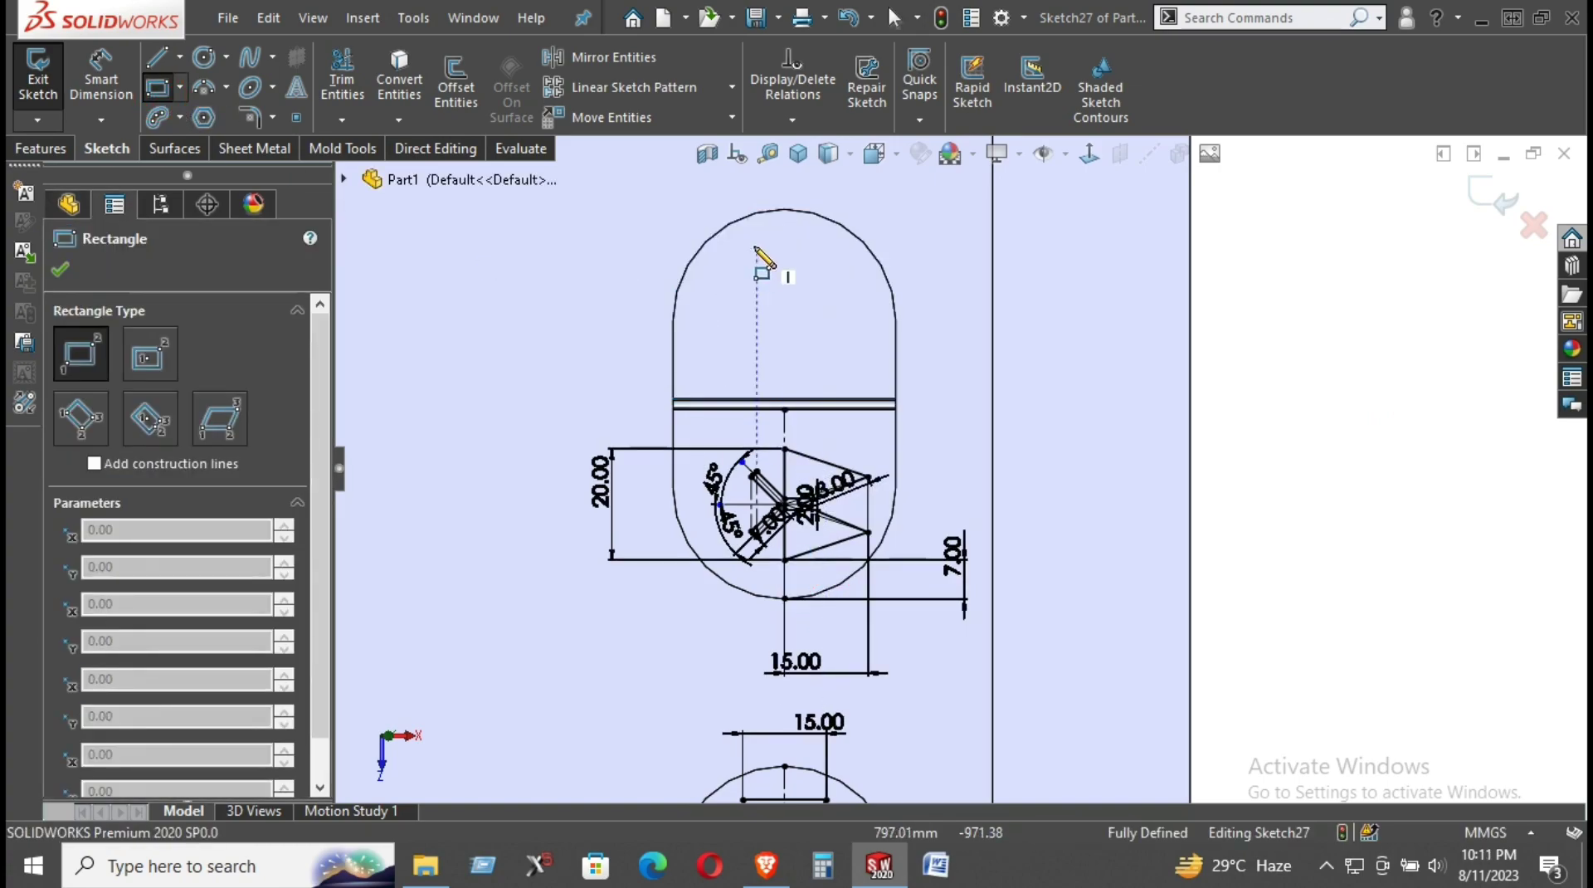
{"action": "left_click", "coordinate": [817, 368]}
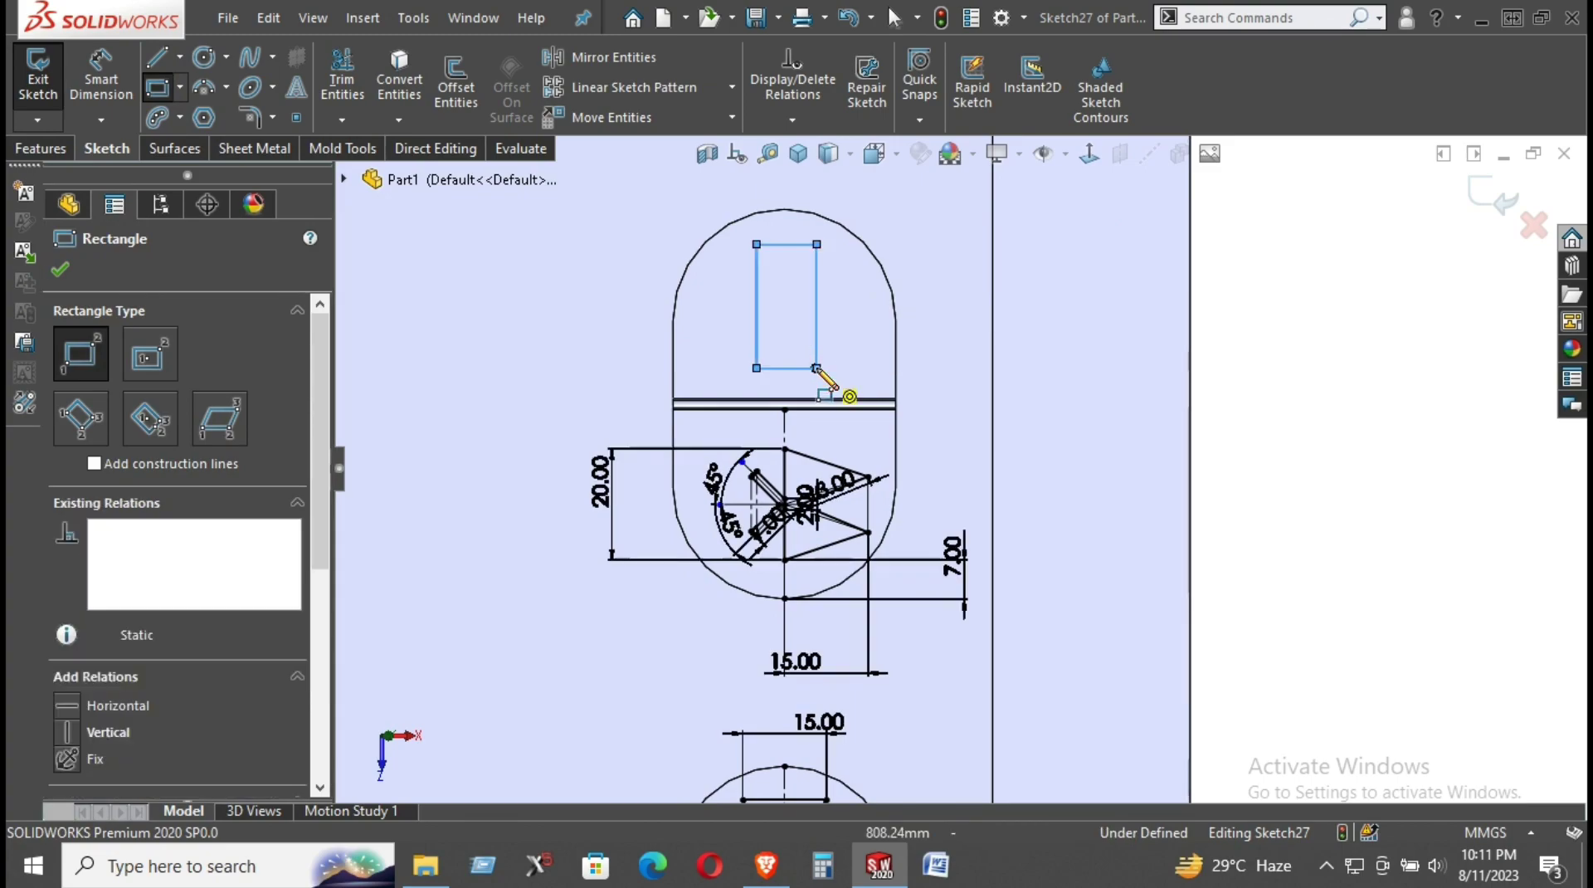
{"action": "right_click", "coordinate": [1283, 290]}
{"action": "left_click", "coordinate": [1310, 287]}
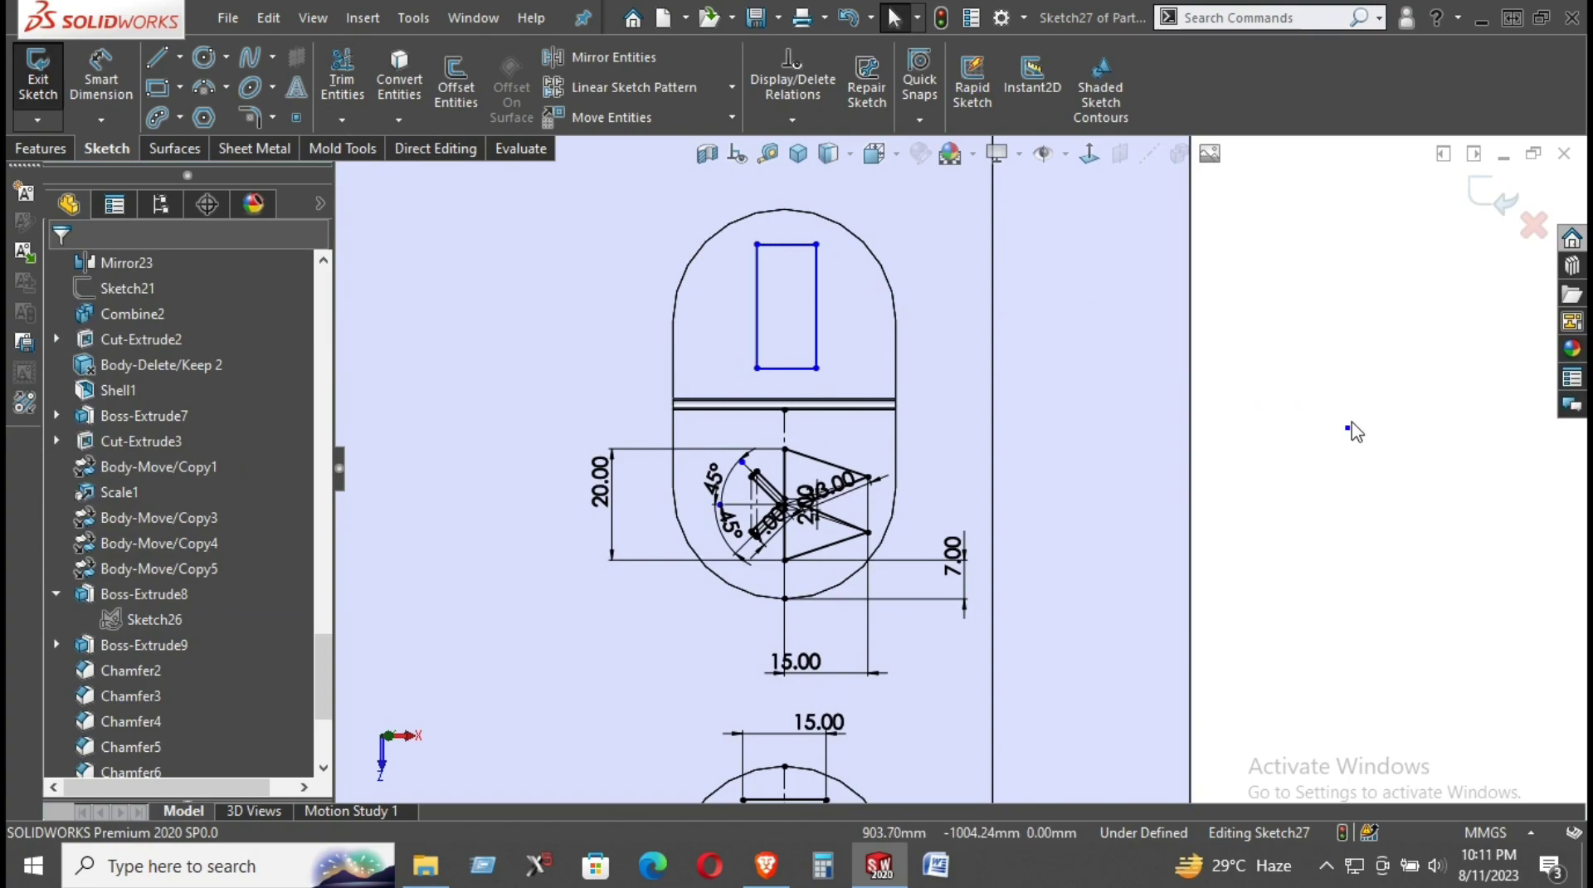
{"action": "left_click", "coordinate": [101, 79]}
- Dimension the rectangle's bottom edge at 10 and its height at 22
{"action": "left_click", "coordinate": [787, 367]}
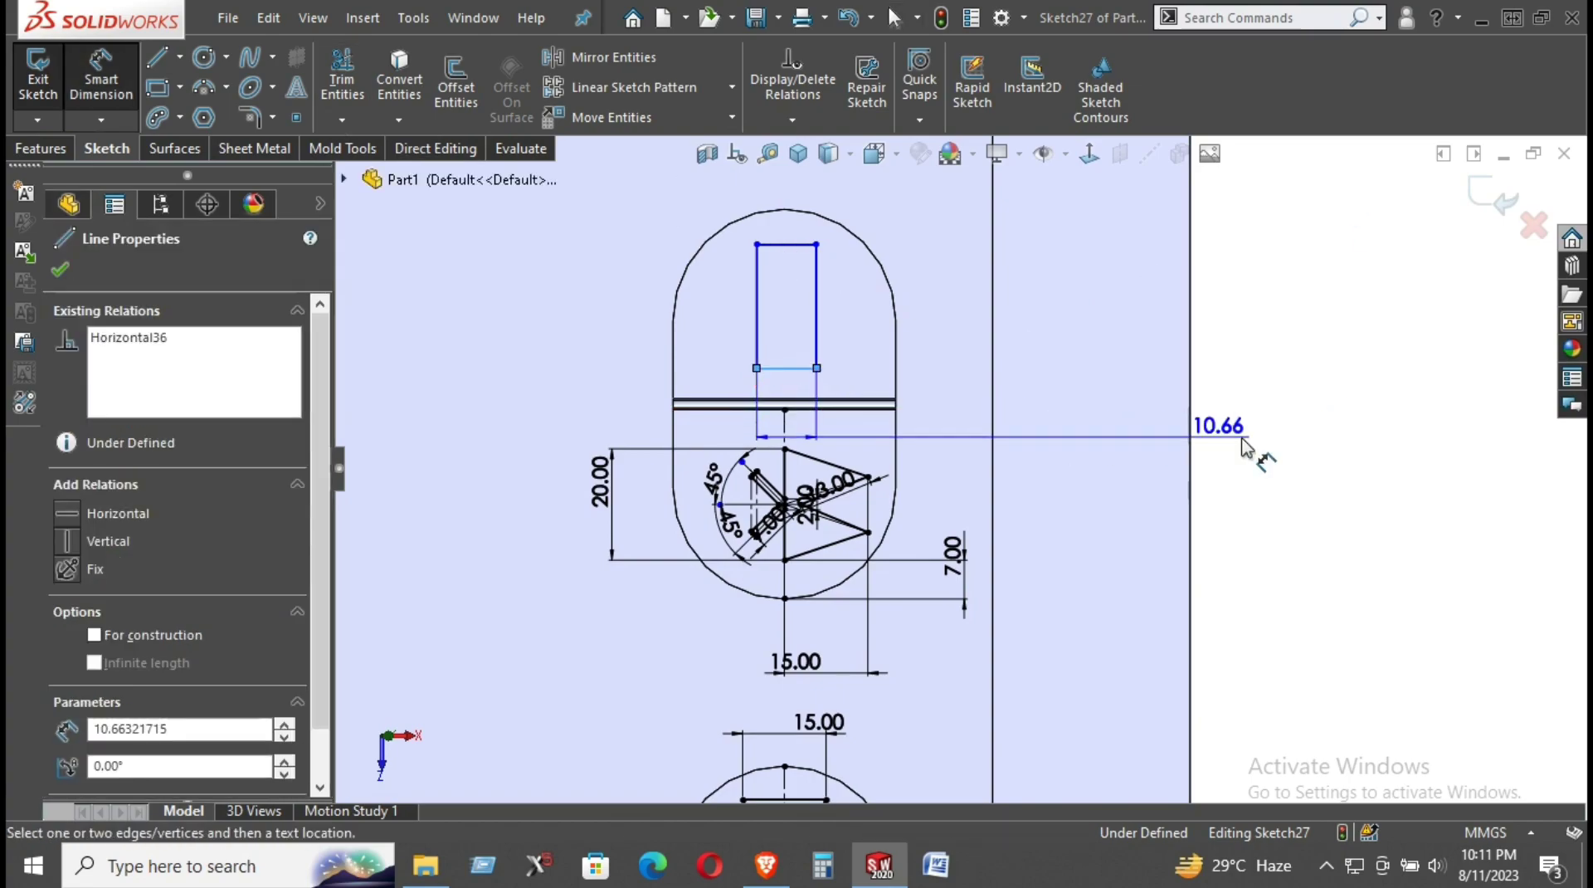
{"action": "left_click", "coordinate": [1244, 444]}
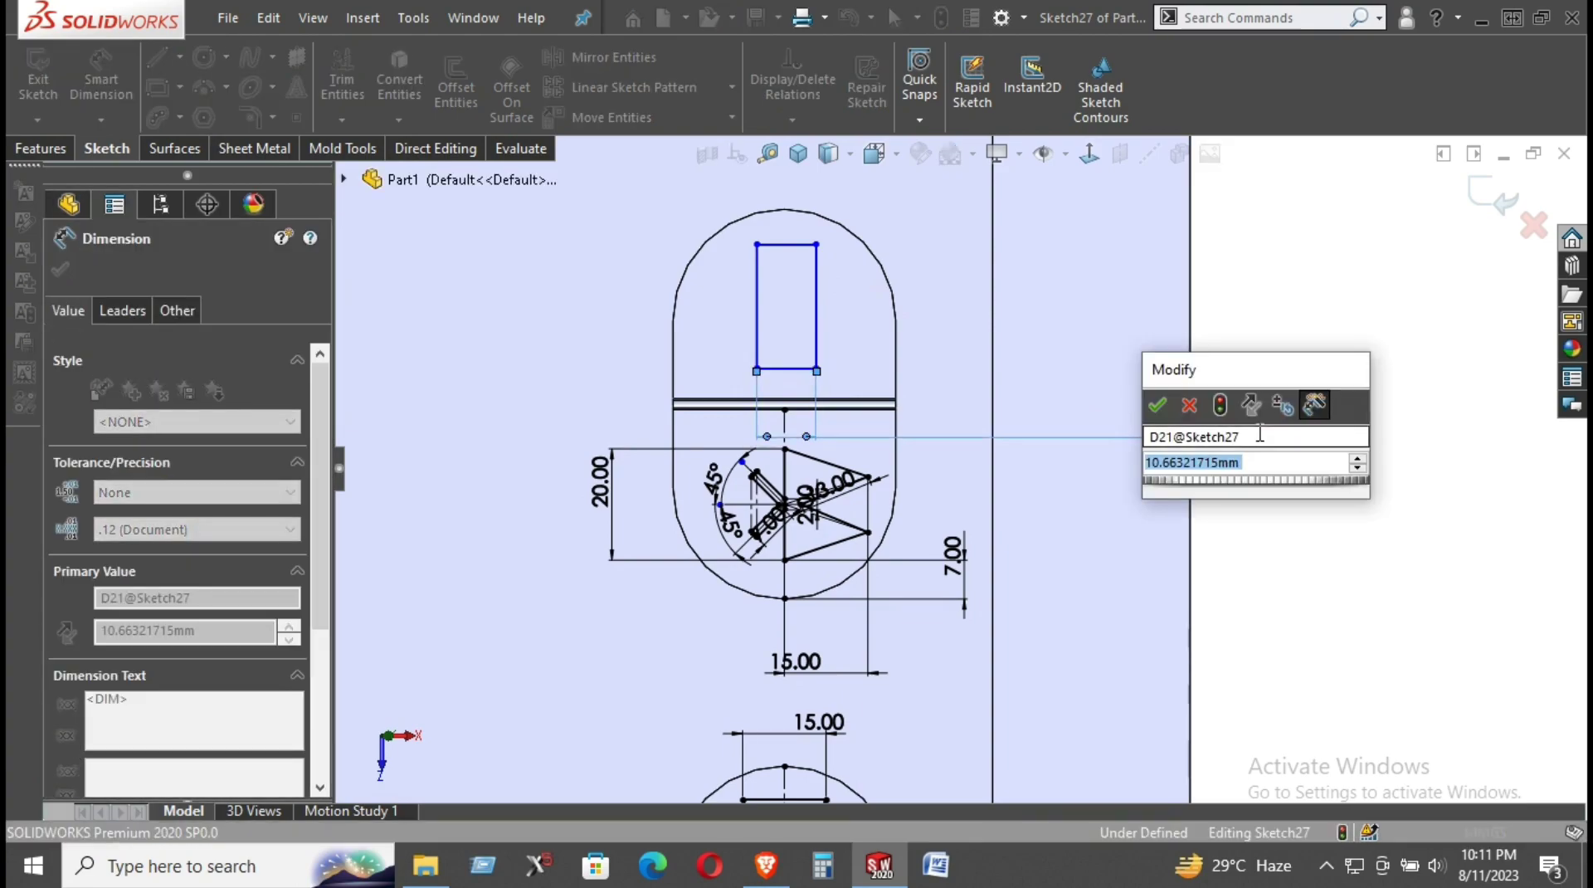
{"action": "type", "text": "10"}
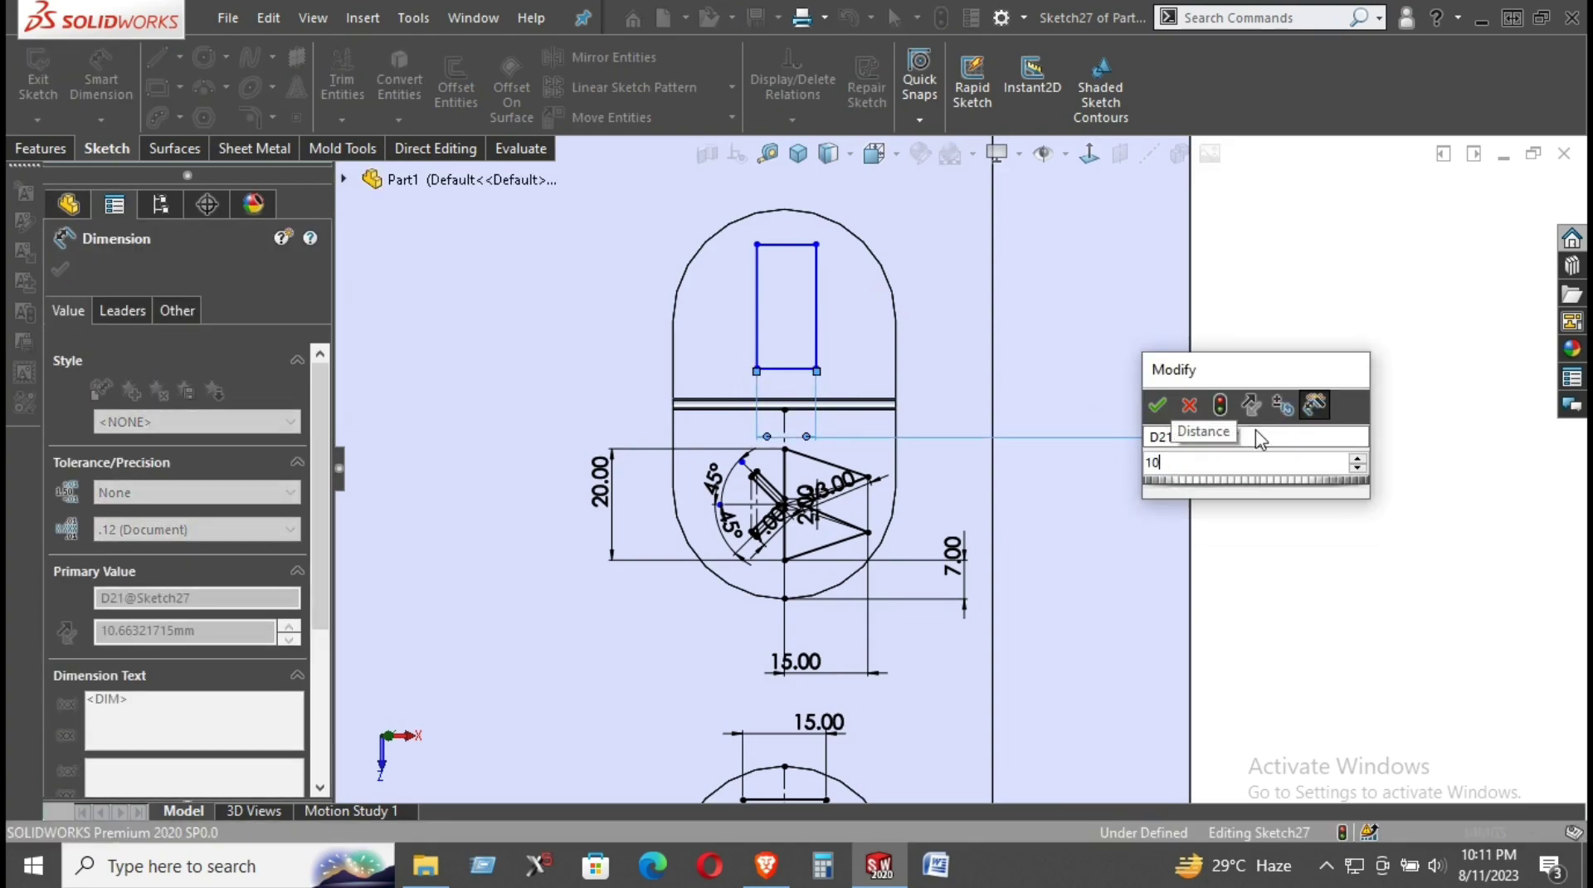
{"action": "key", "text": "Return"}
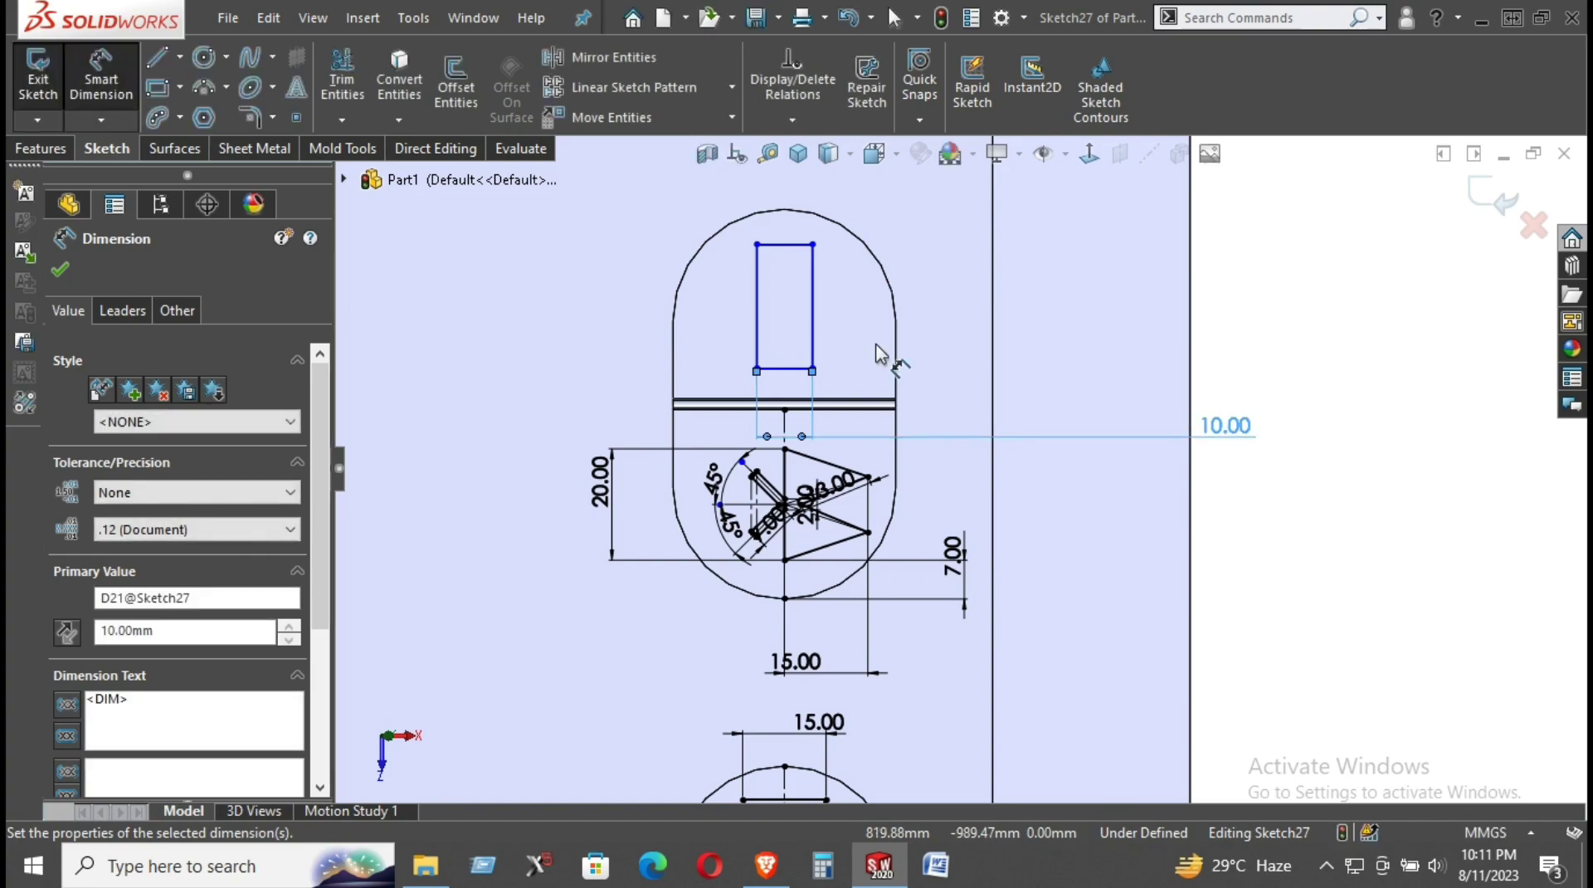
{"action": "left_click", "coordinate": [813, 342]}
{"action": "left_click", "coordinate": [1149, 341]}
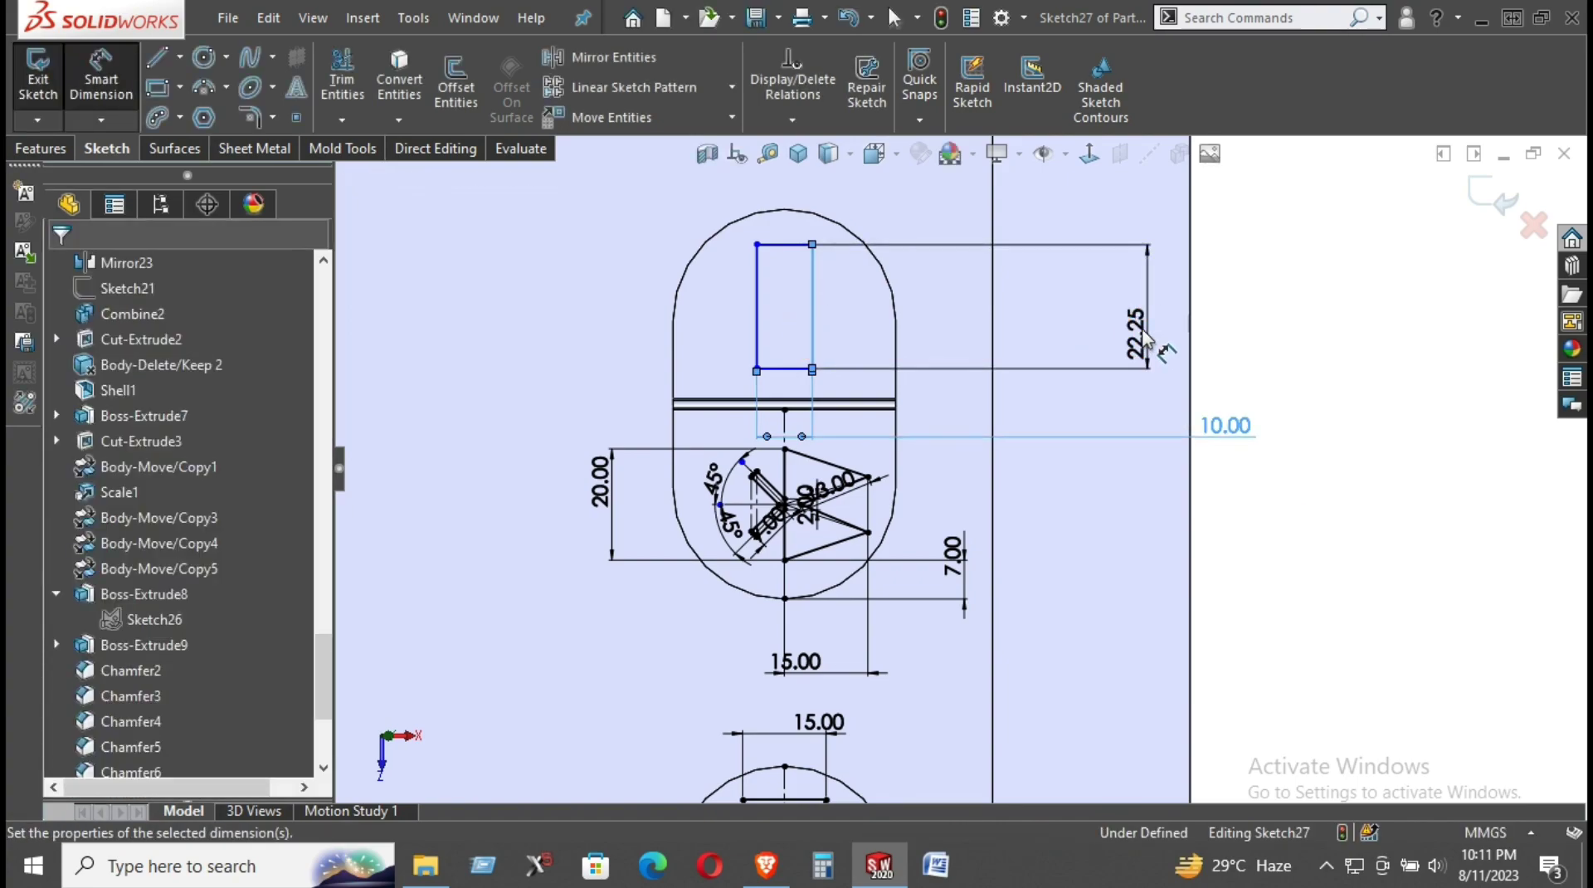
{"action": "type", "text": "25"}
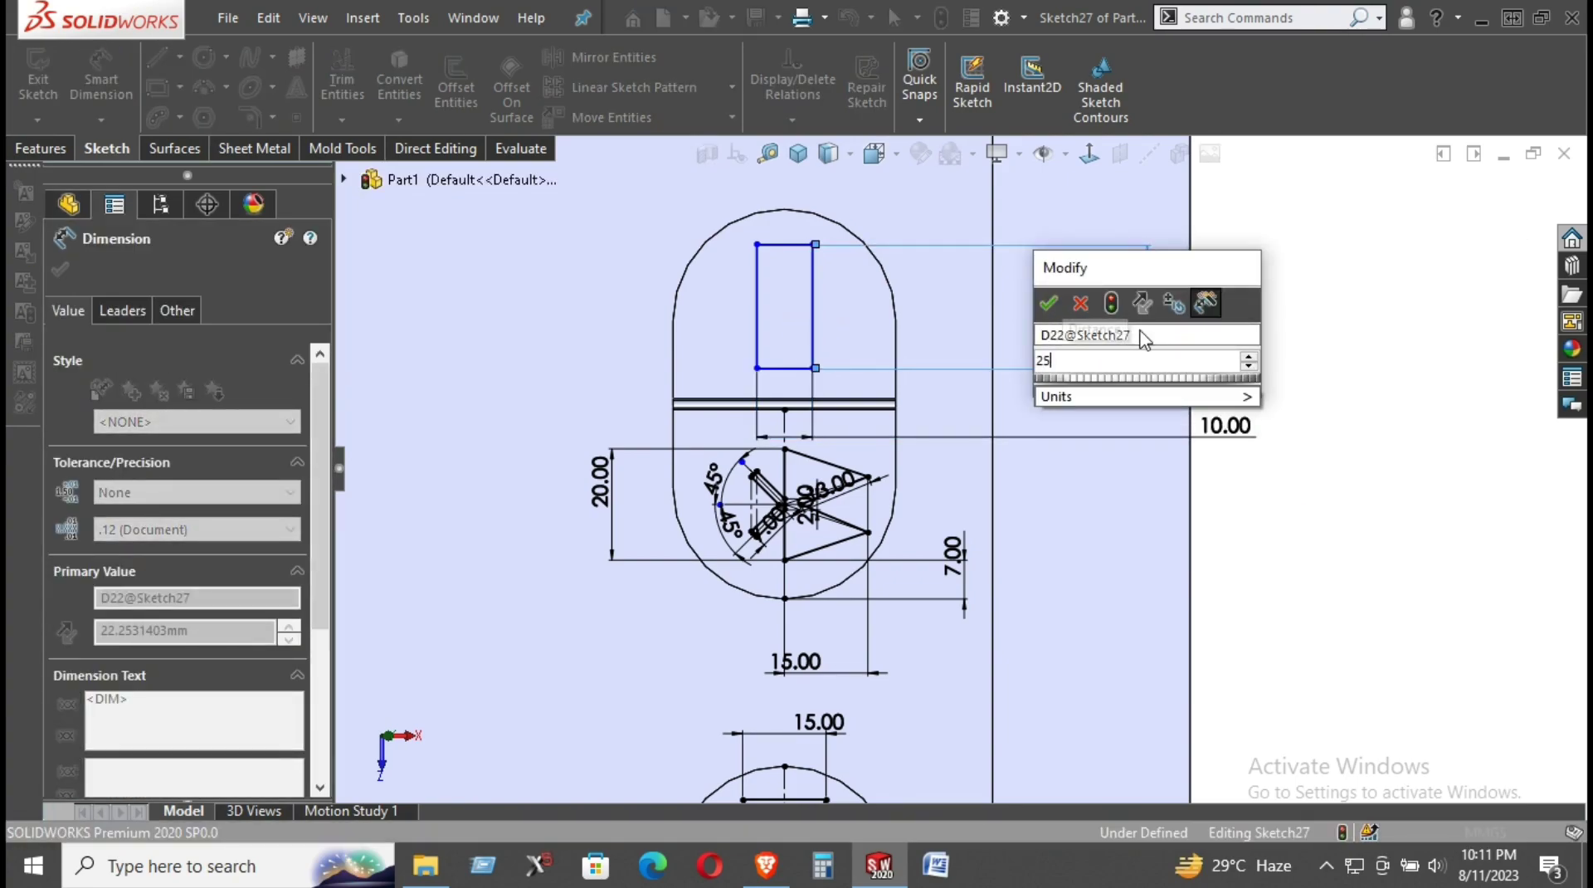
{"action": "key", "text": "Escape"}
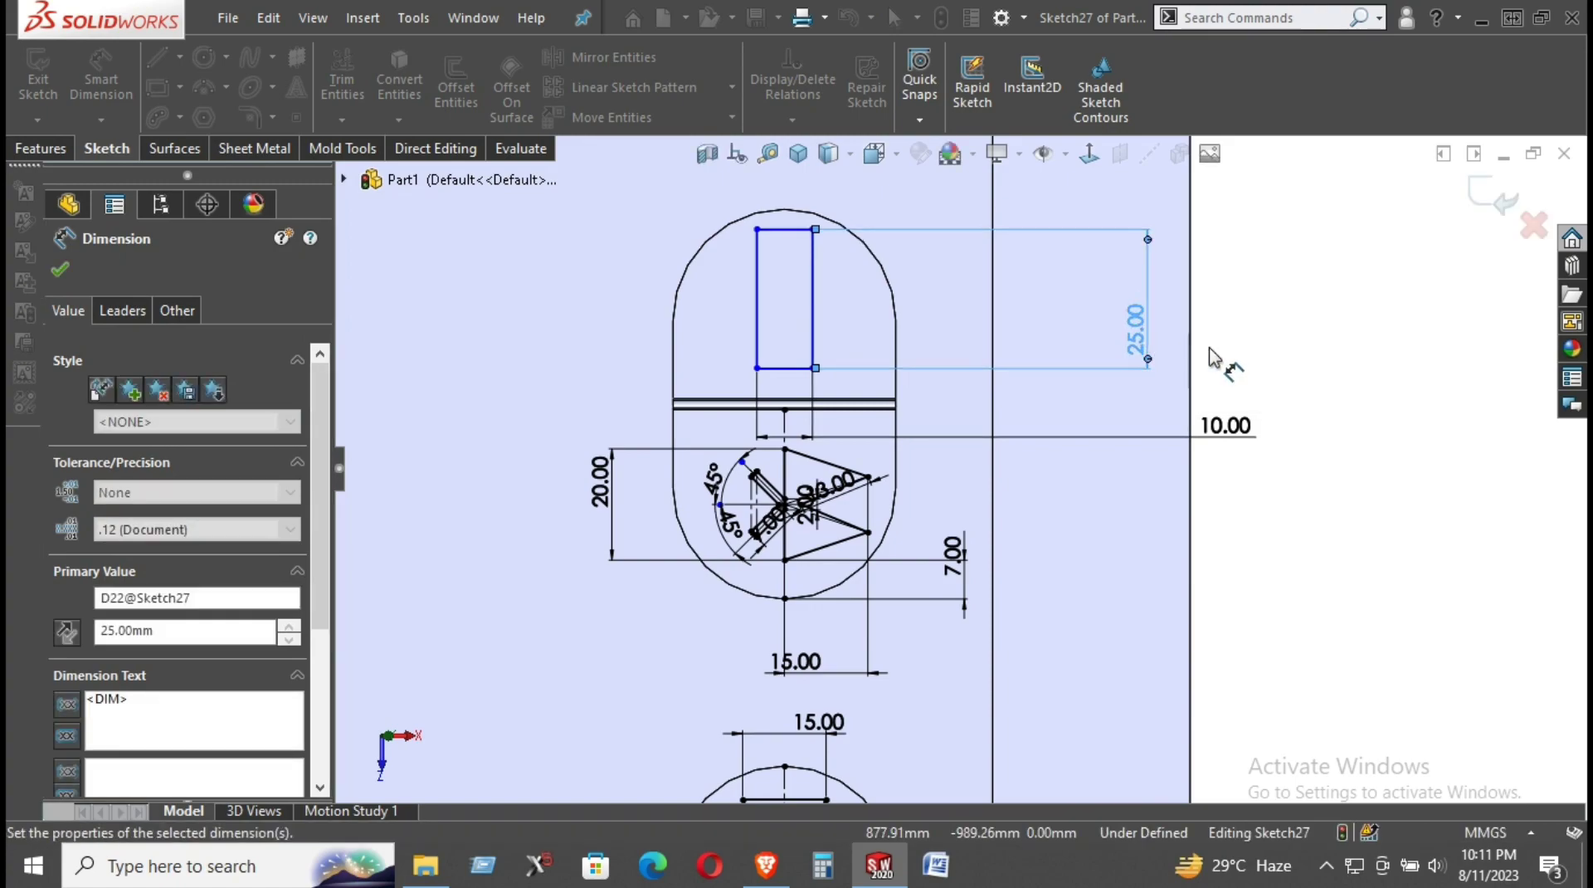
{"action": "double_click", "coordinate": [1144, 327]}
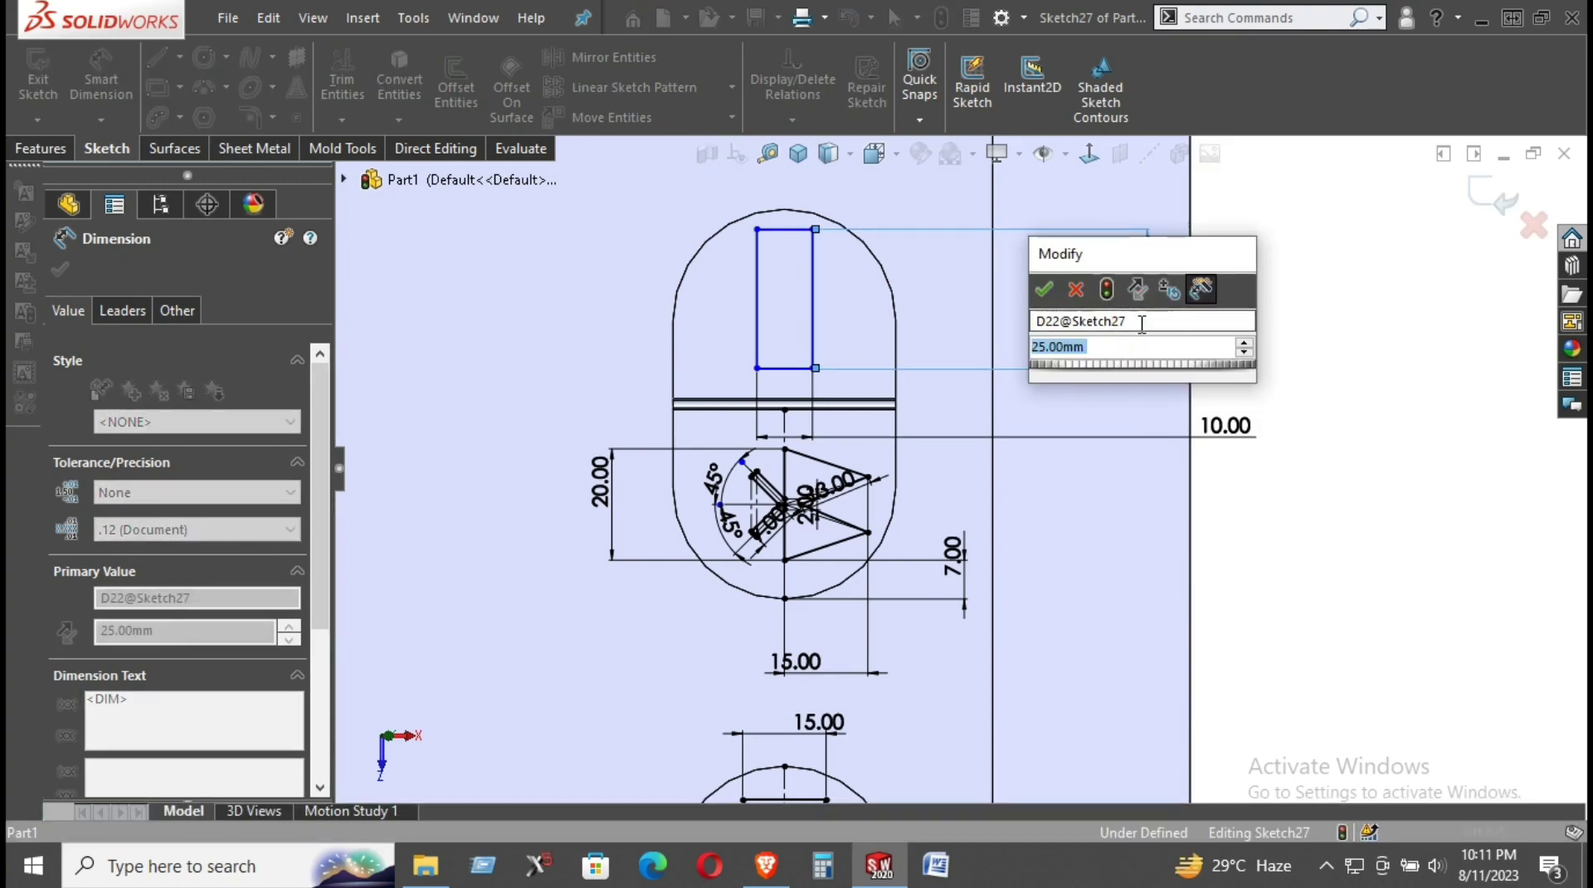
{"action": "type", "text": "25"}
{"action": "key", "text": "Return"}
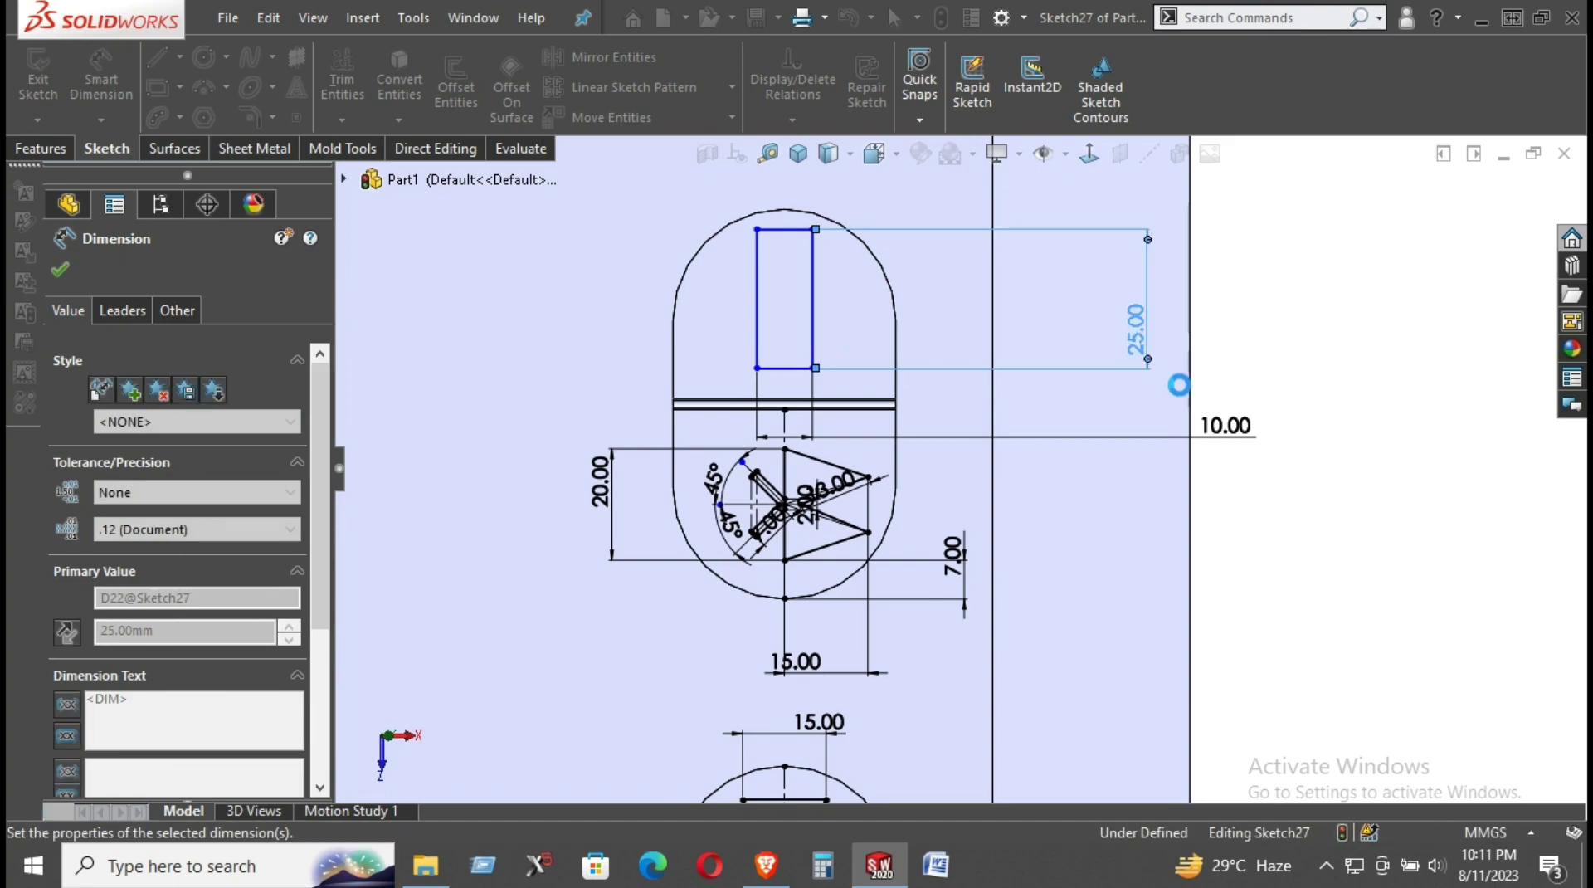
- Change the rectangle's 10.00 dimension to 12
{"action": "double_click", "coordinate": [1236, 429]}
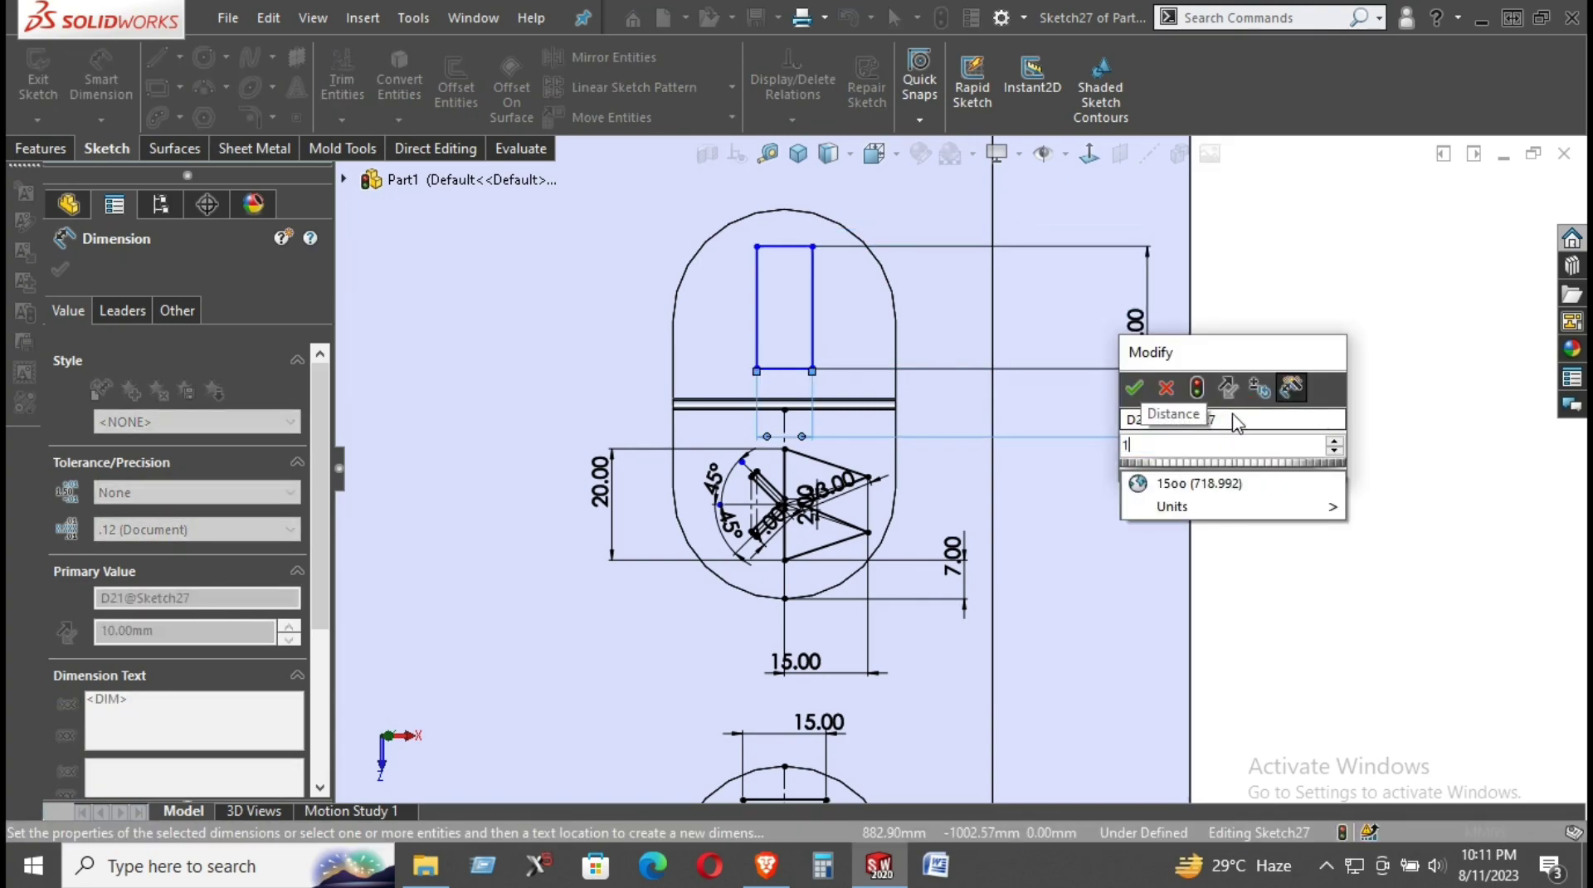
{"action": "type", "text": "12"}
{"action": "key", "text": "Return"}
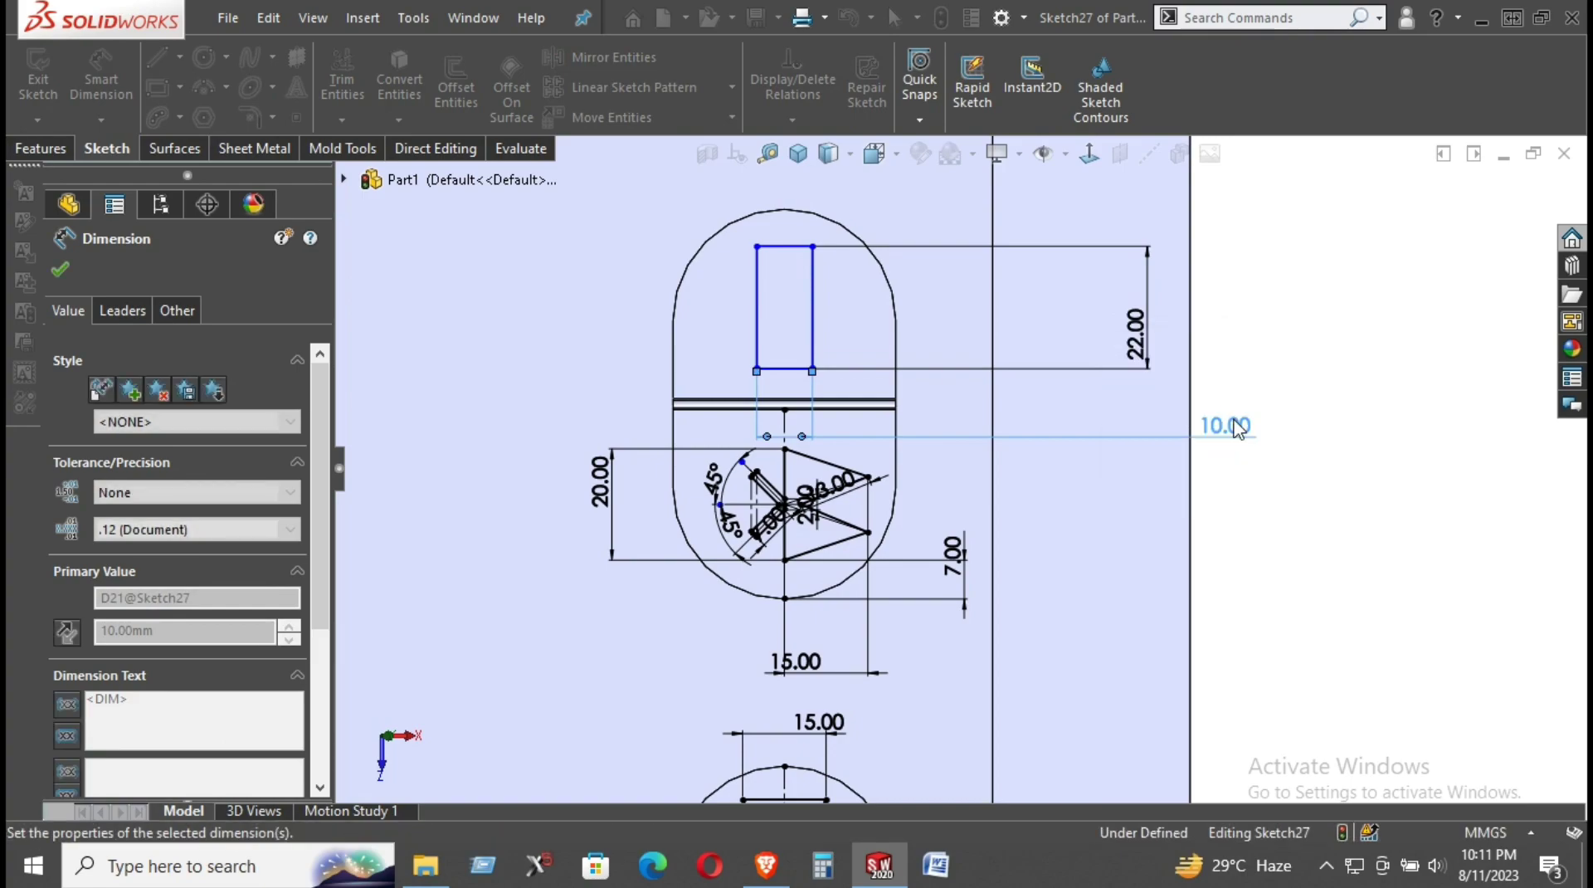
{"action": "left_click", "coordinate": [1288, 548]}
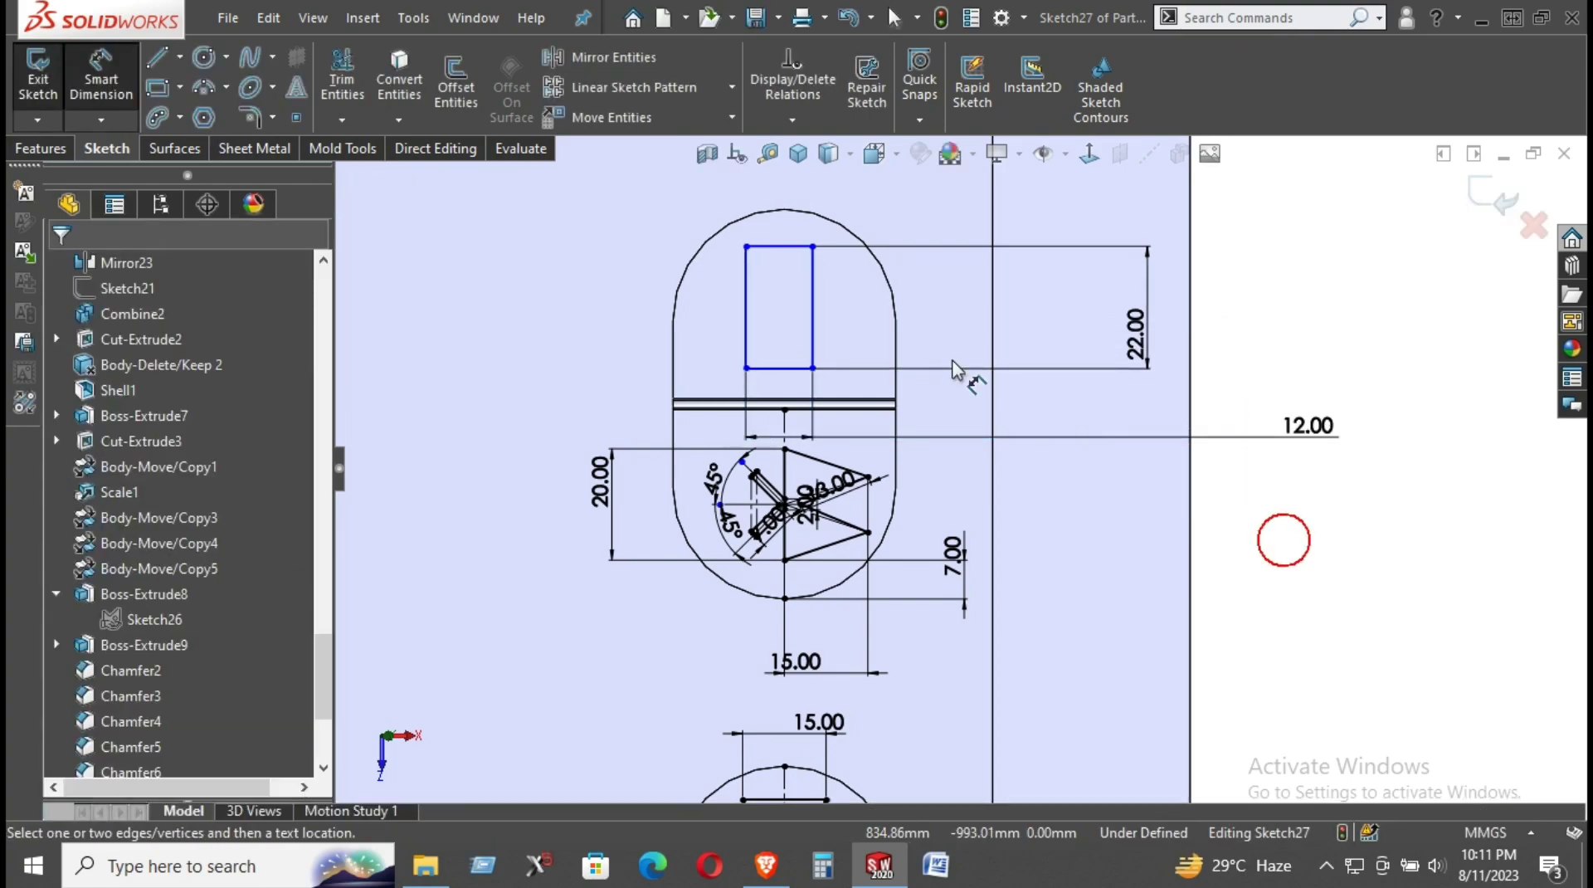
- Round all four rectangle corners with R3 sketch fillets
{"action": "left_click", "coordinate": [251, 120]}
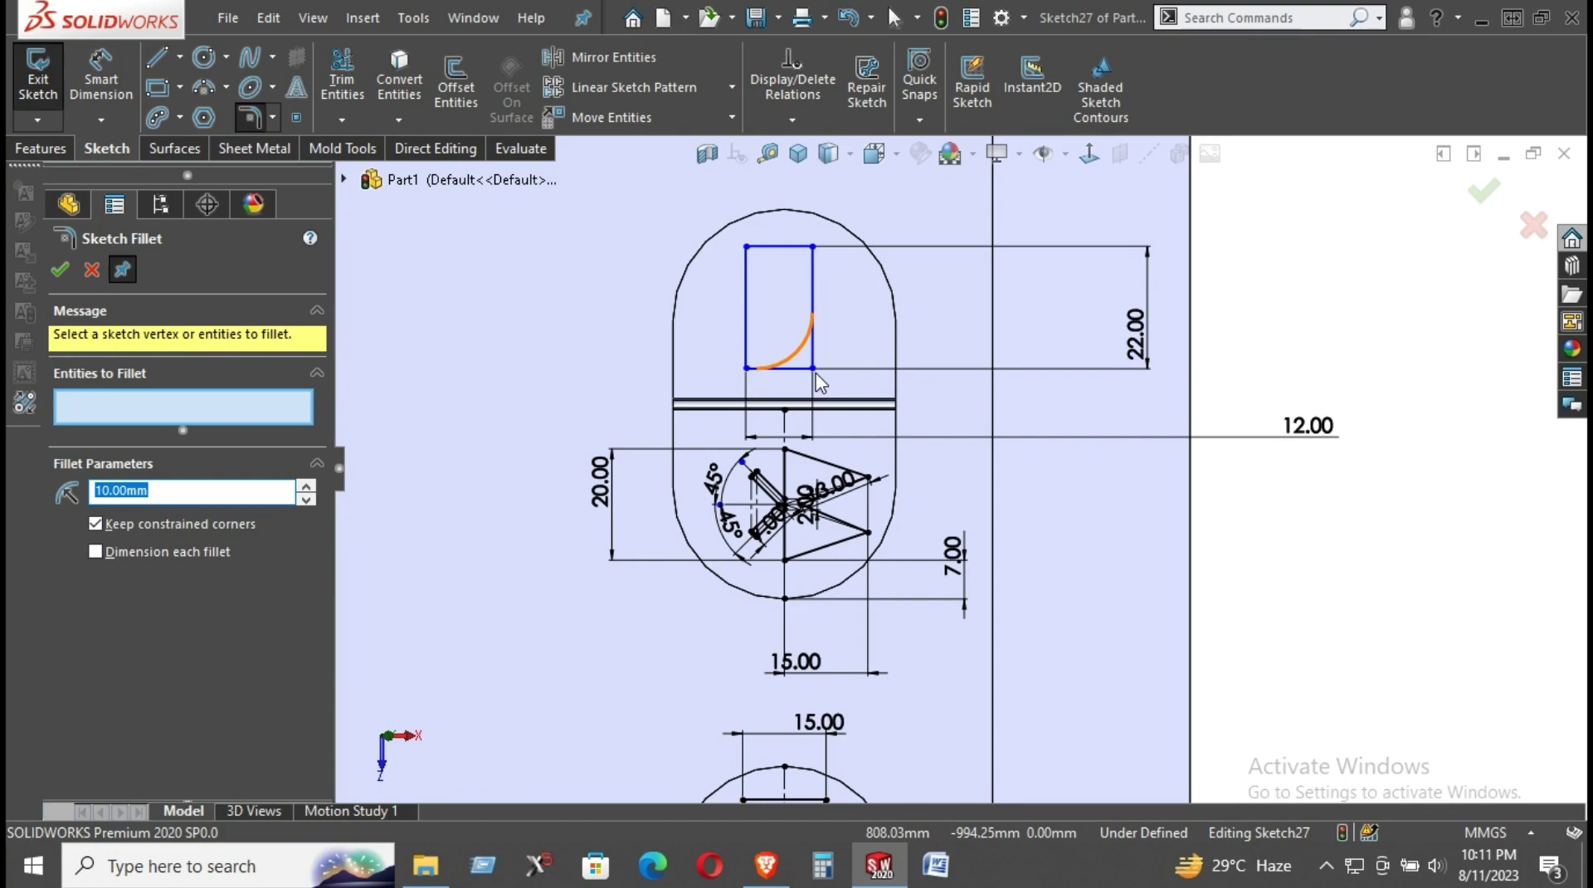
{"action": "left_click", "coordinate": [813, 370]}
{"action": "type", "text": "1m"}
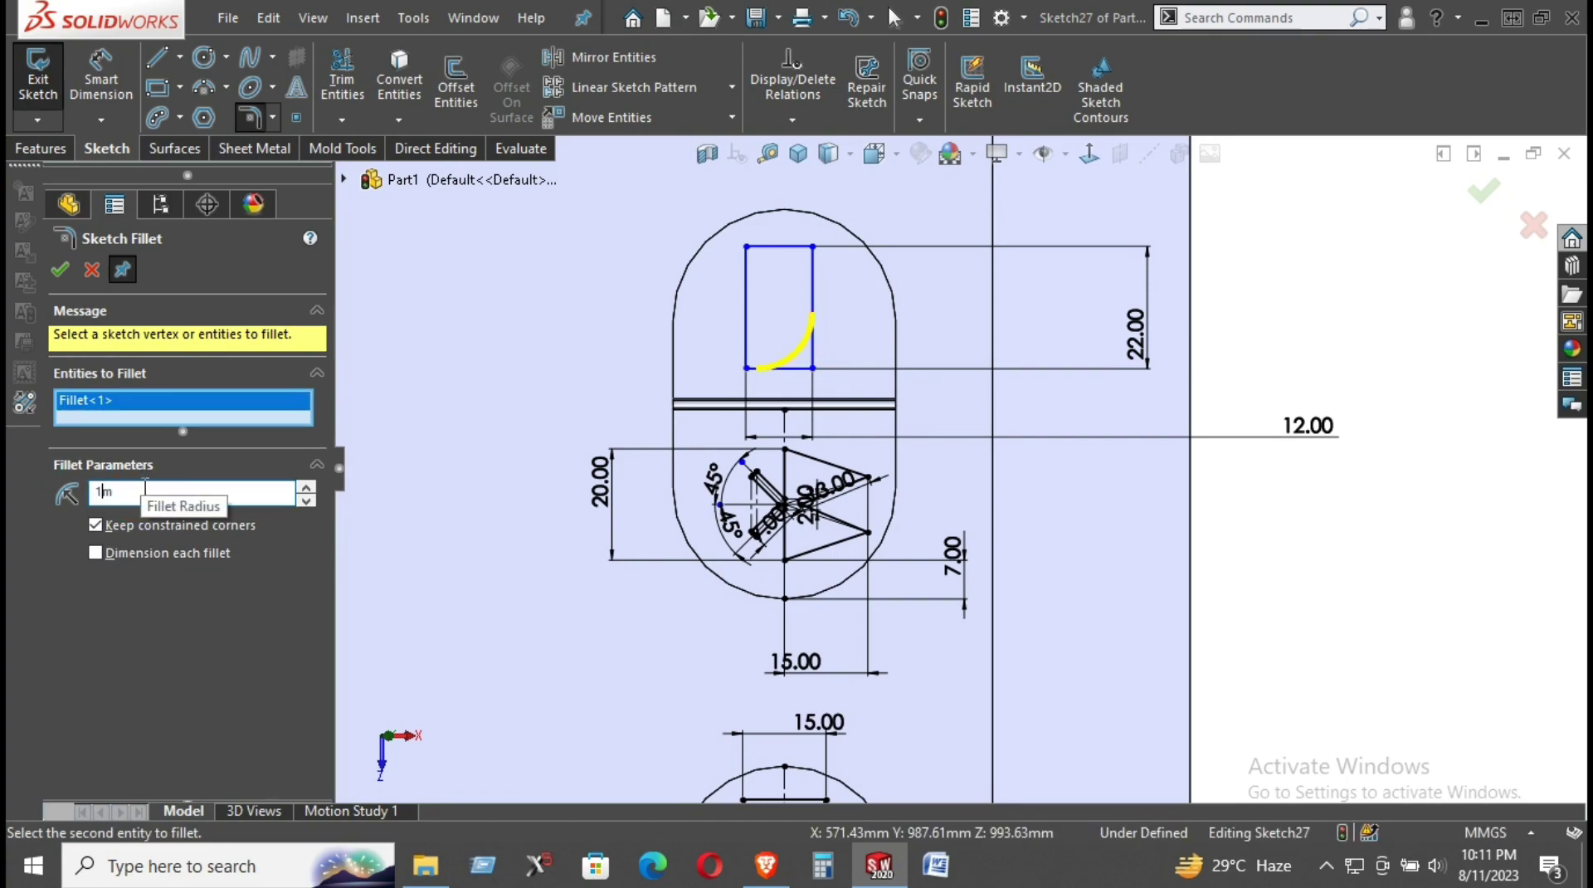
{"action": "type", "text": "2"}
{"action": "key", "text": "Return"}
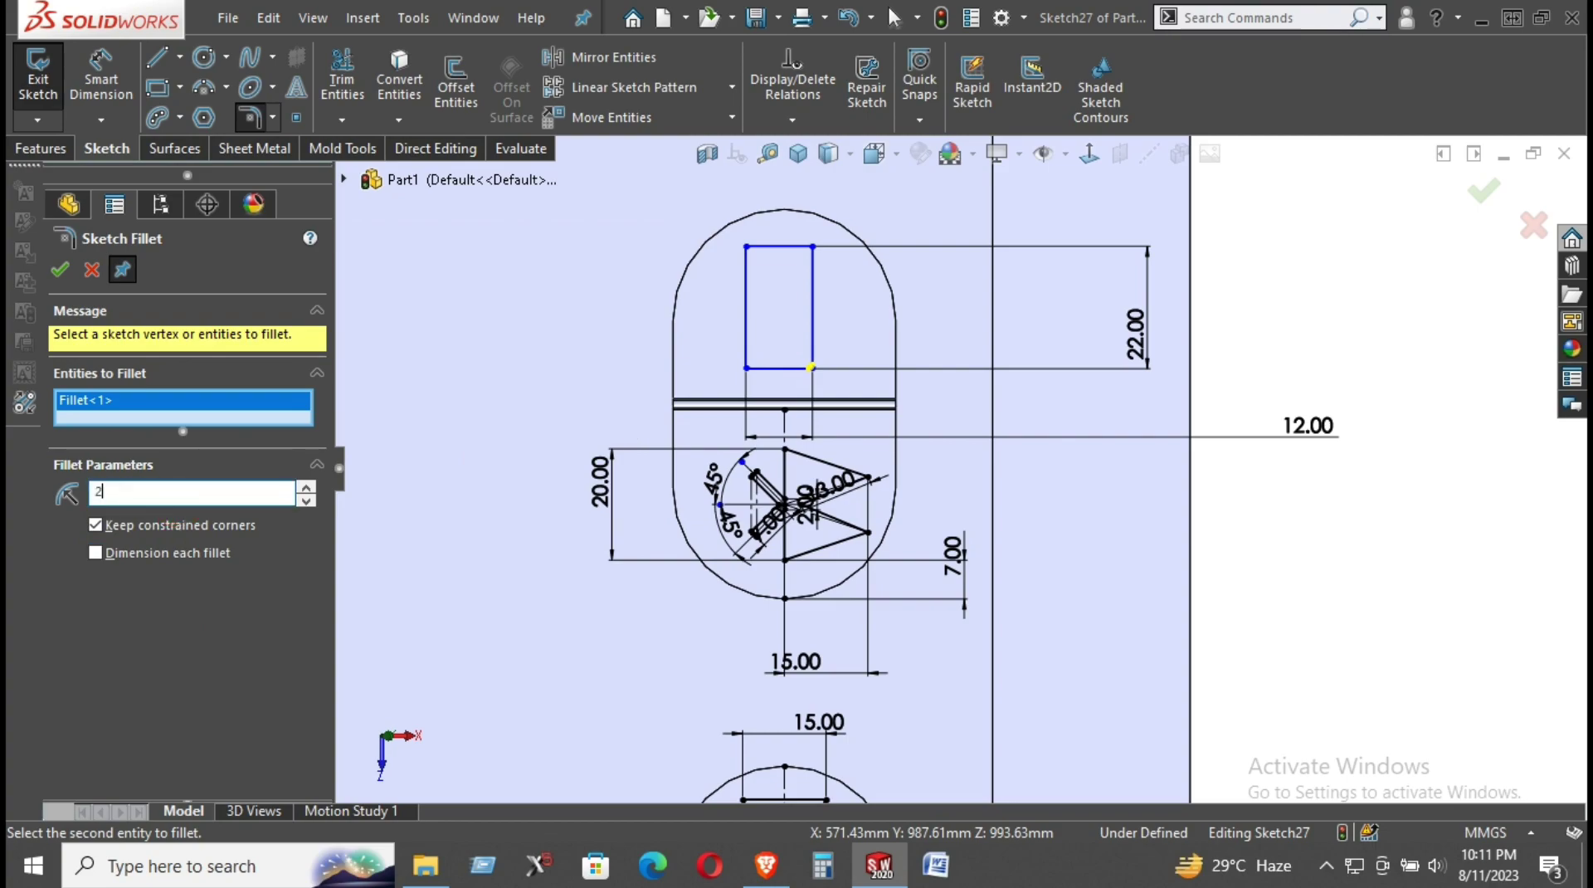
{"action": "left_click", "coordinate": [746, 366]}
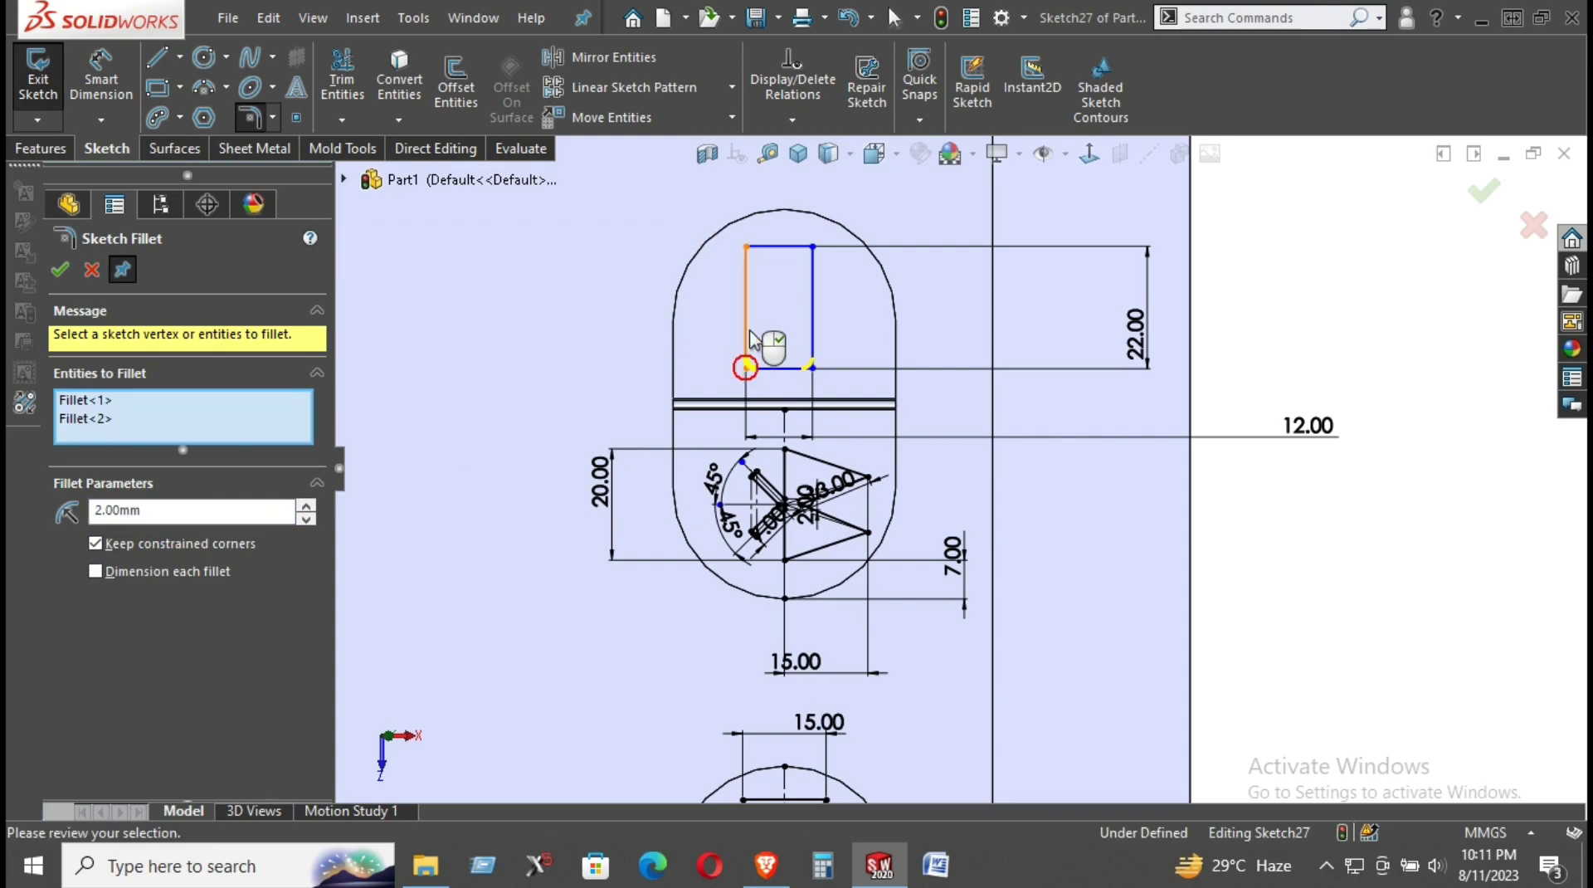
{"action": "left_click", "coordinate": [746, 248]}
{"action": "left_click", "coordinate": [812, 248]}
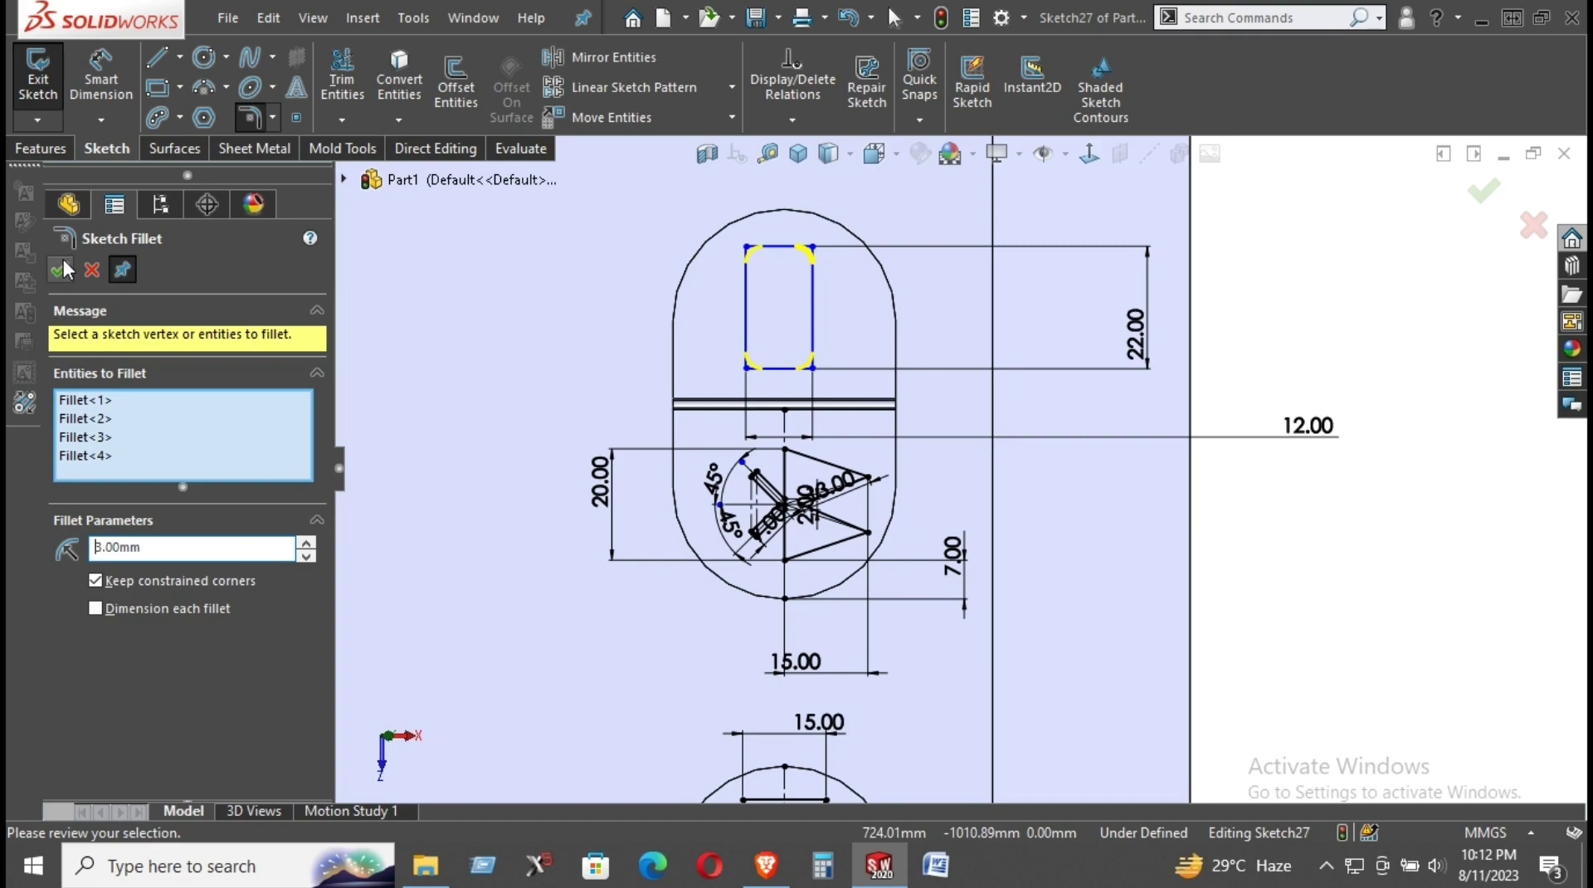
{"action": "key", "text": "Return"}
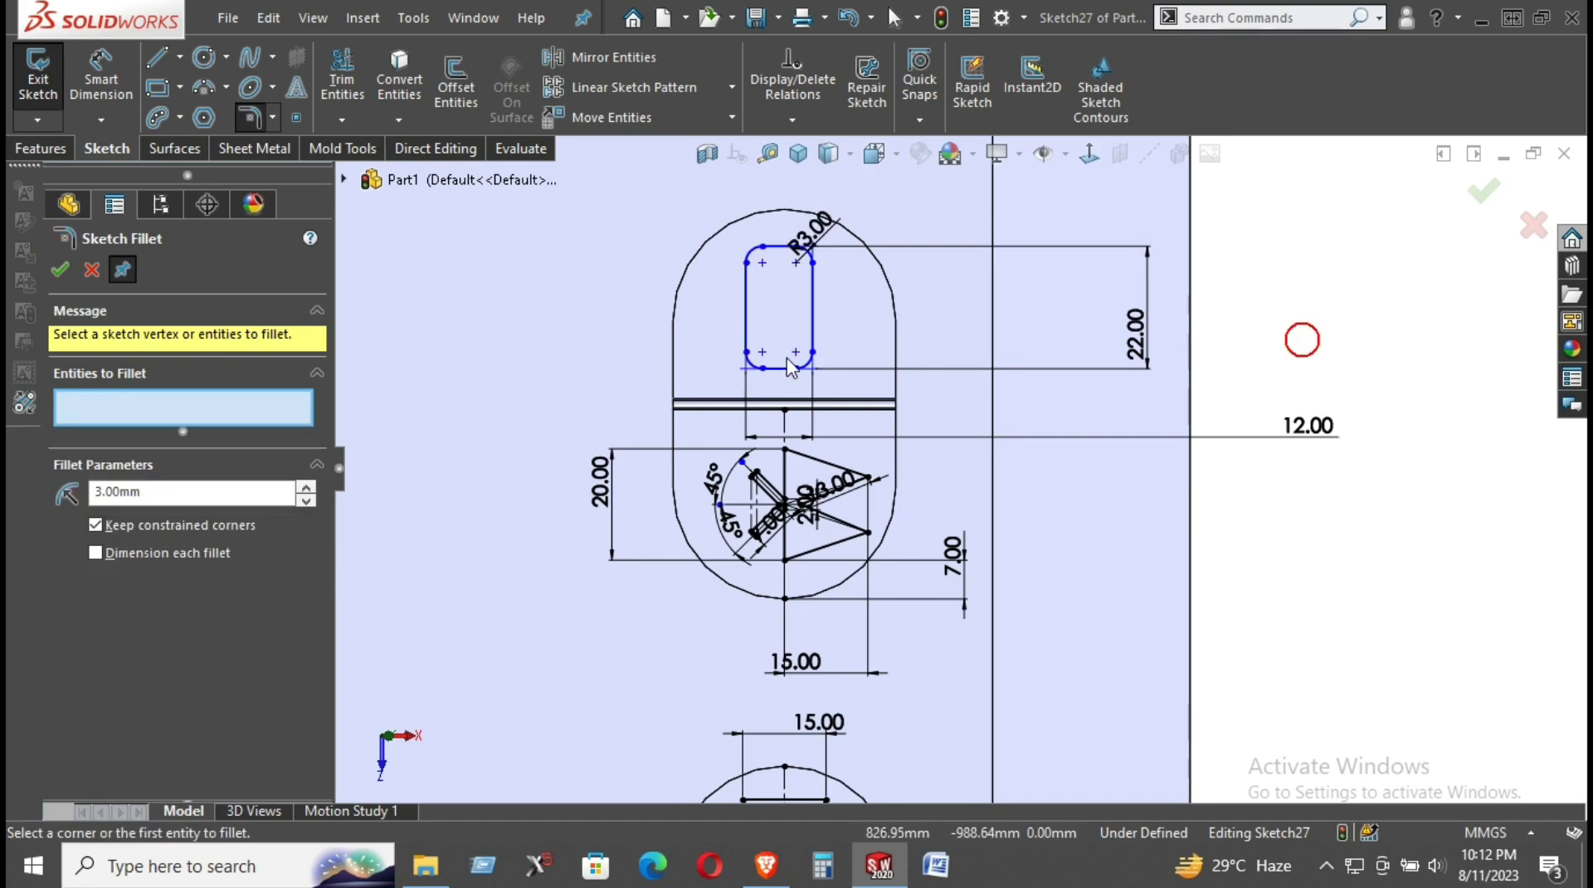
{"action": "left_click", "coordinate": [158, 86]}
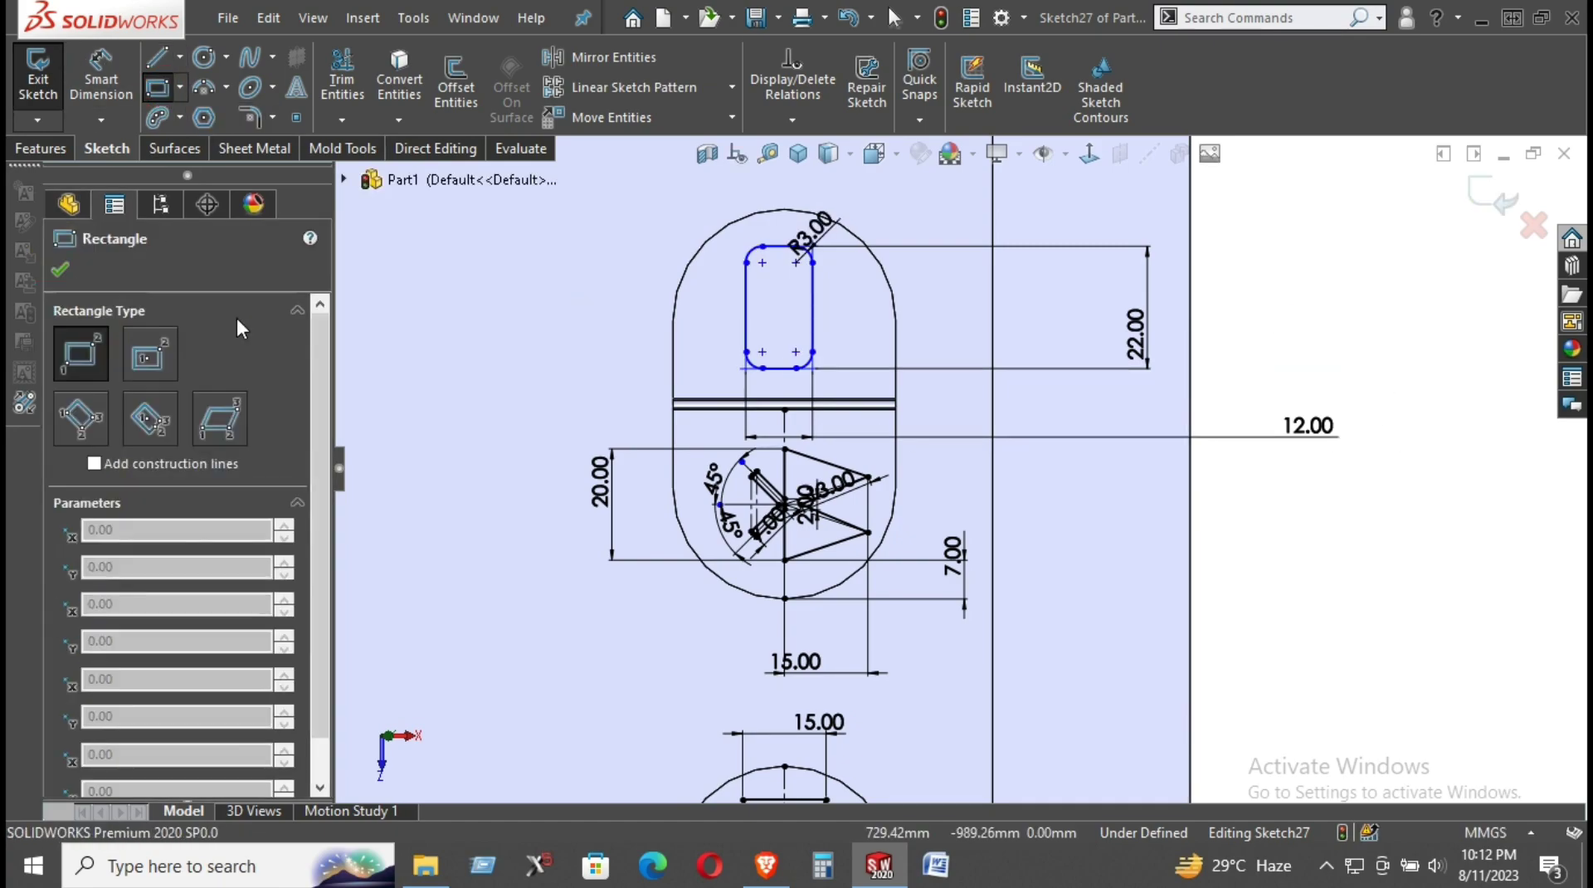
- Draw a small angled centre rectangle inside the rounded rectangle, tilted toward its lower-right corner
{"action": "left_click", "coordinate": [149, 421]}
{"action": "scroll", "coordinate": [822, 357], "scroll_direction": "down", "scroll_amount": 2}
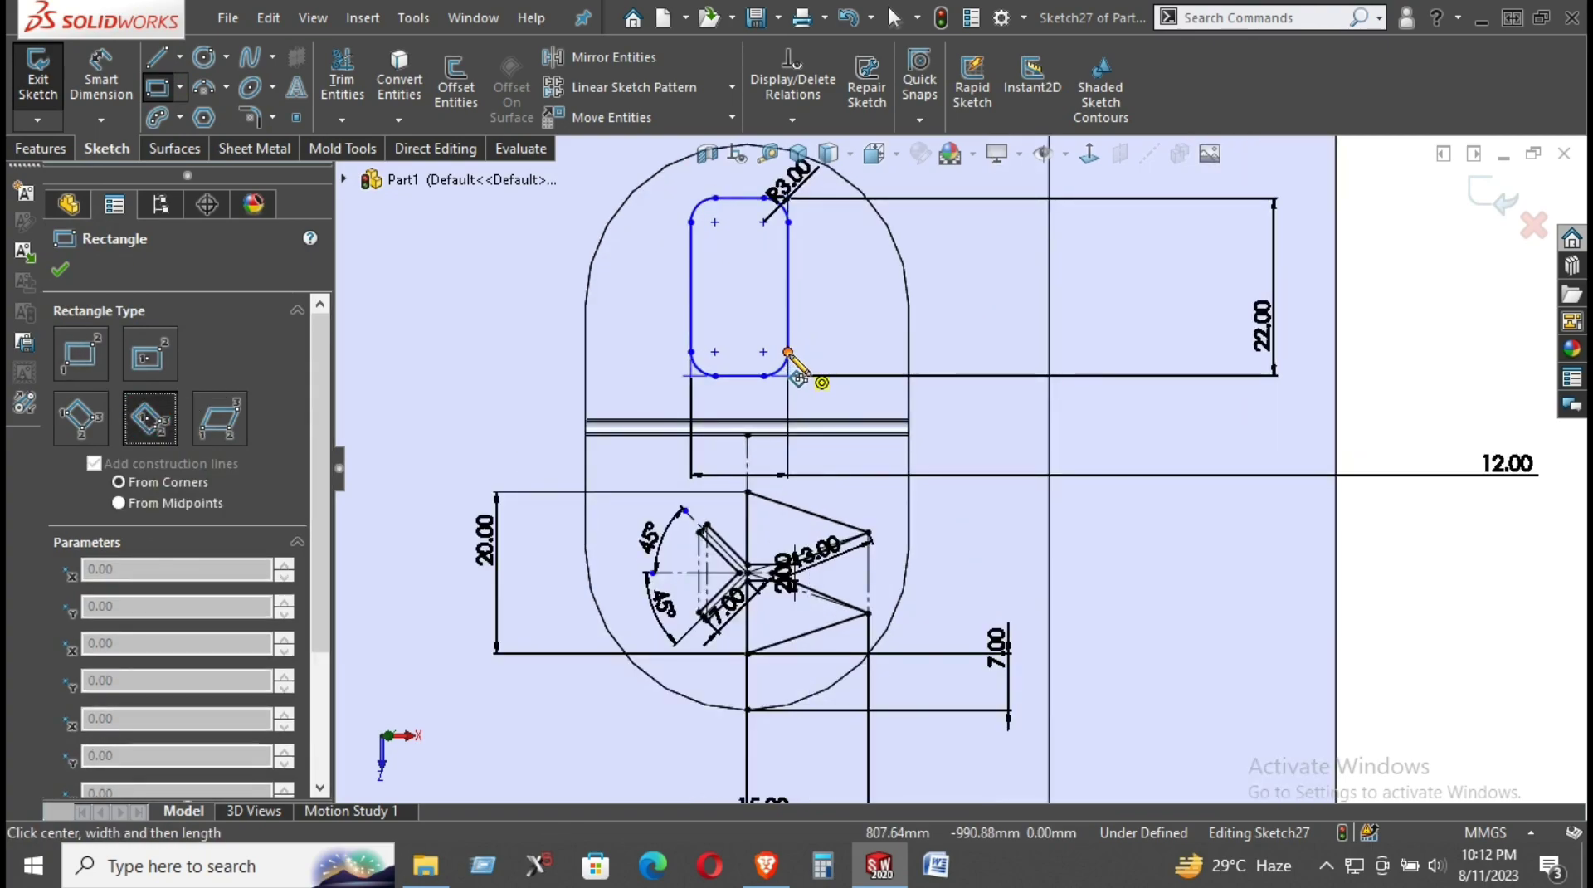
{"action": "left_click", "coordinate": [788, 287]}
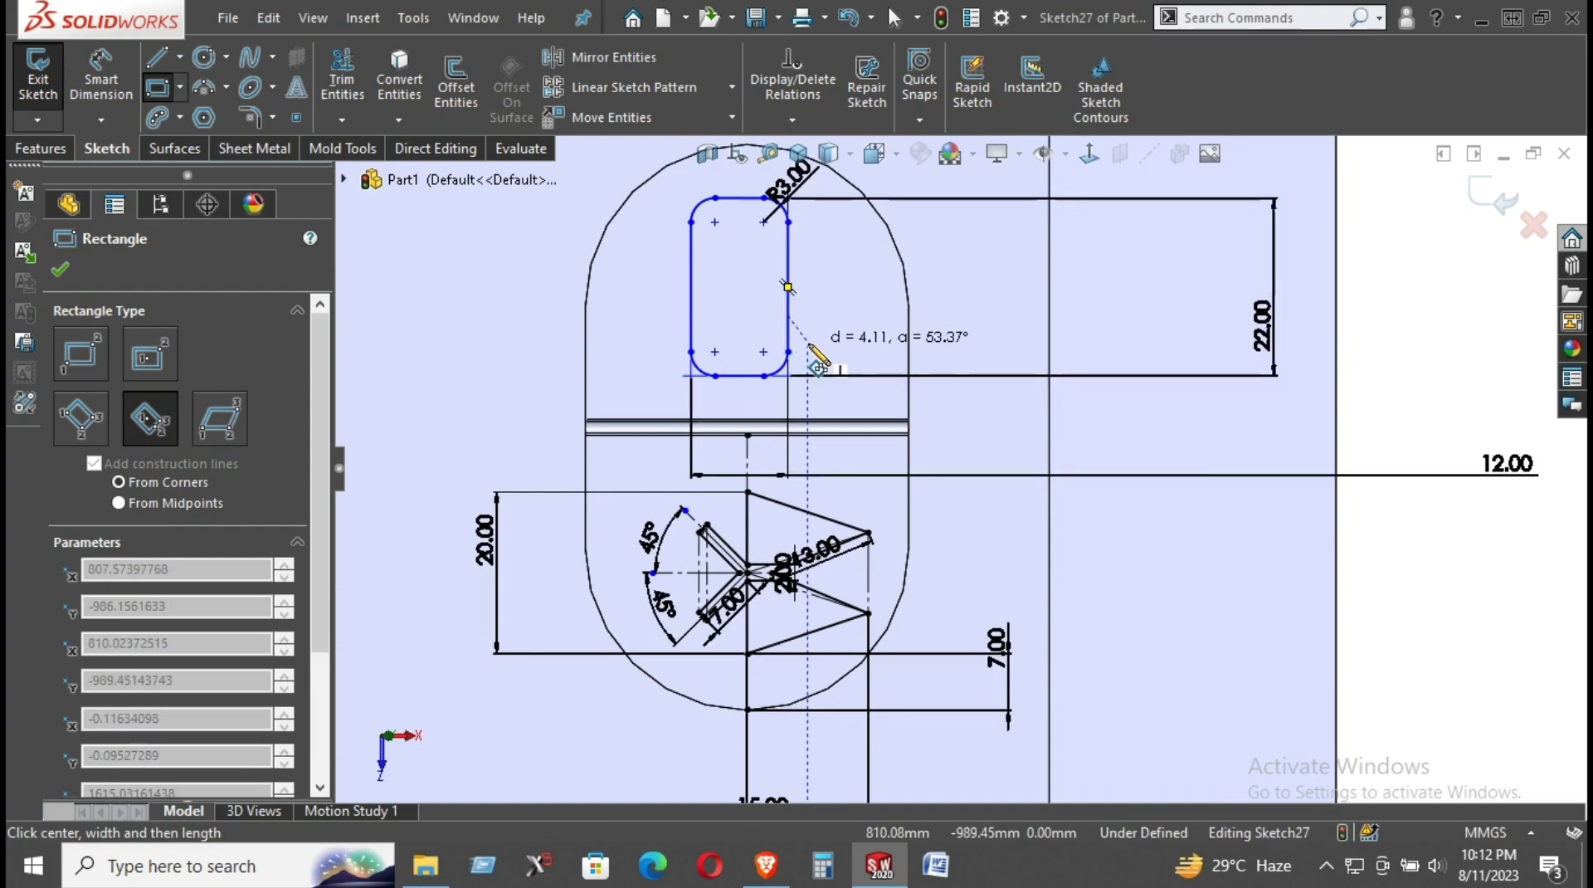
{"action": "left_click", "coordinate": [828, 363]}
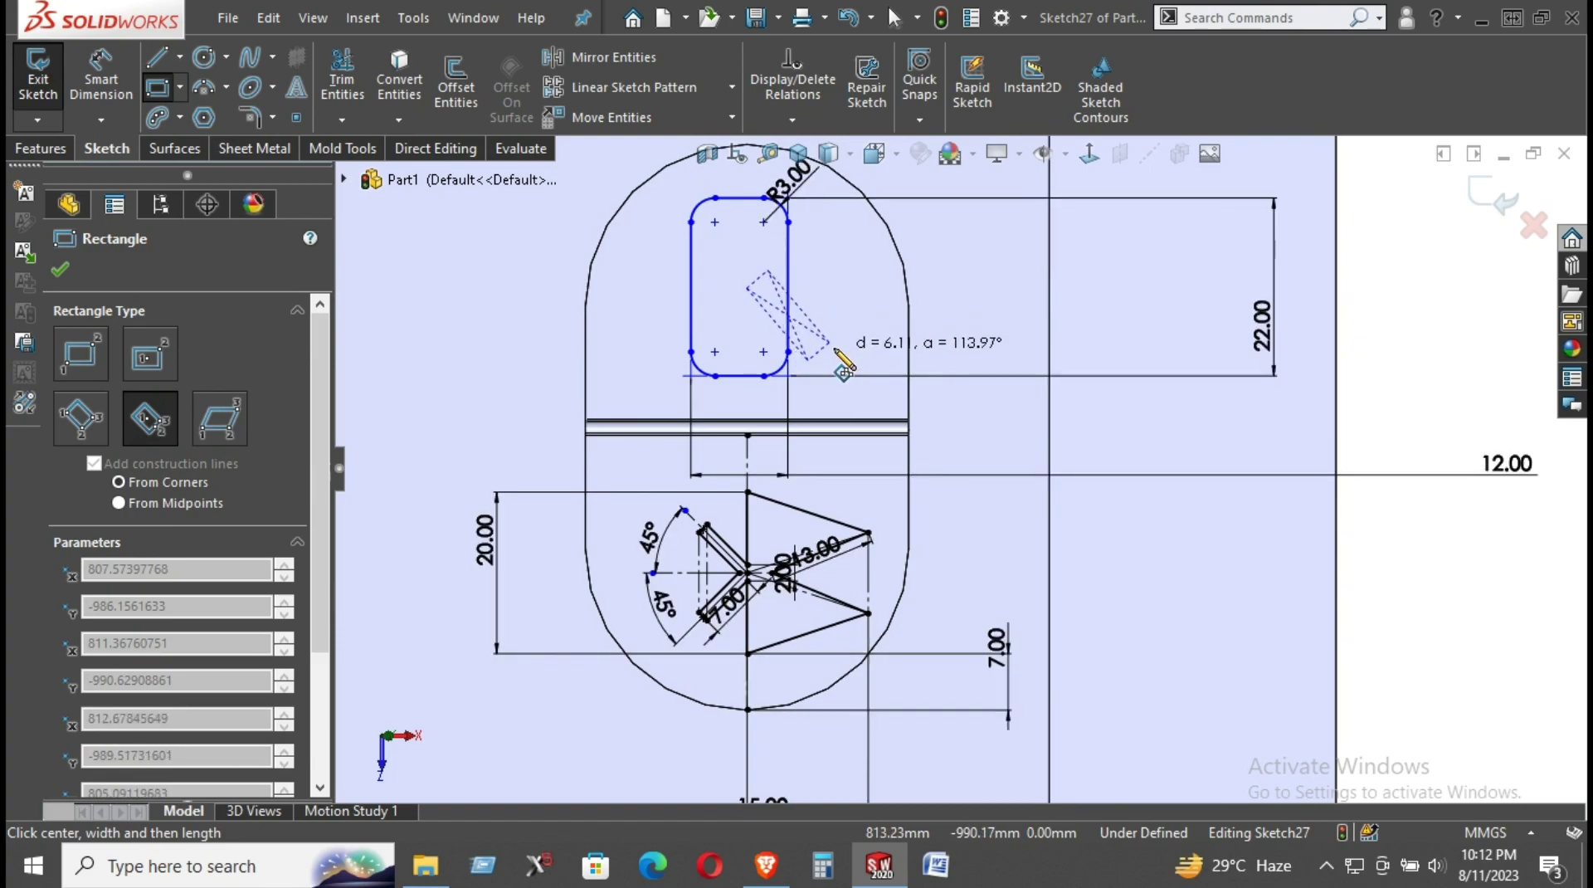
{"action": "left_click", "coordinate": [839, 347]}
{"action": "right_click", "coordinate": [860, 254]}
{"action": "left_click", "coordinate": [892, 290]}
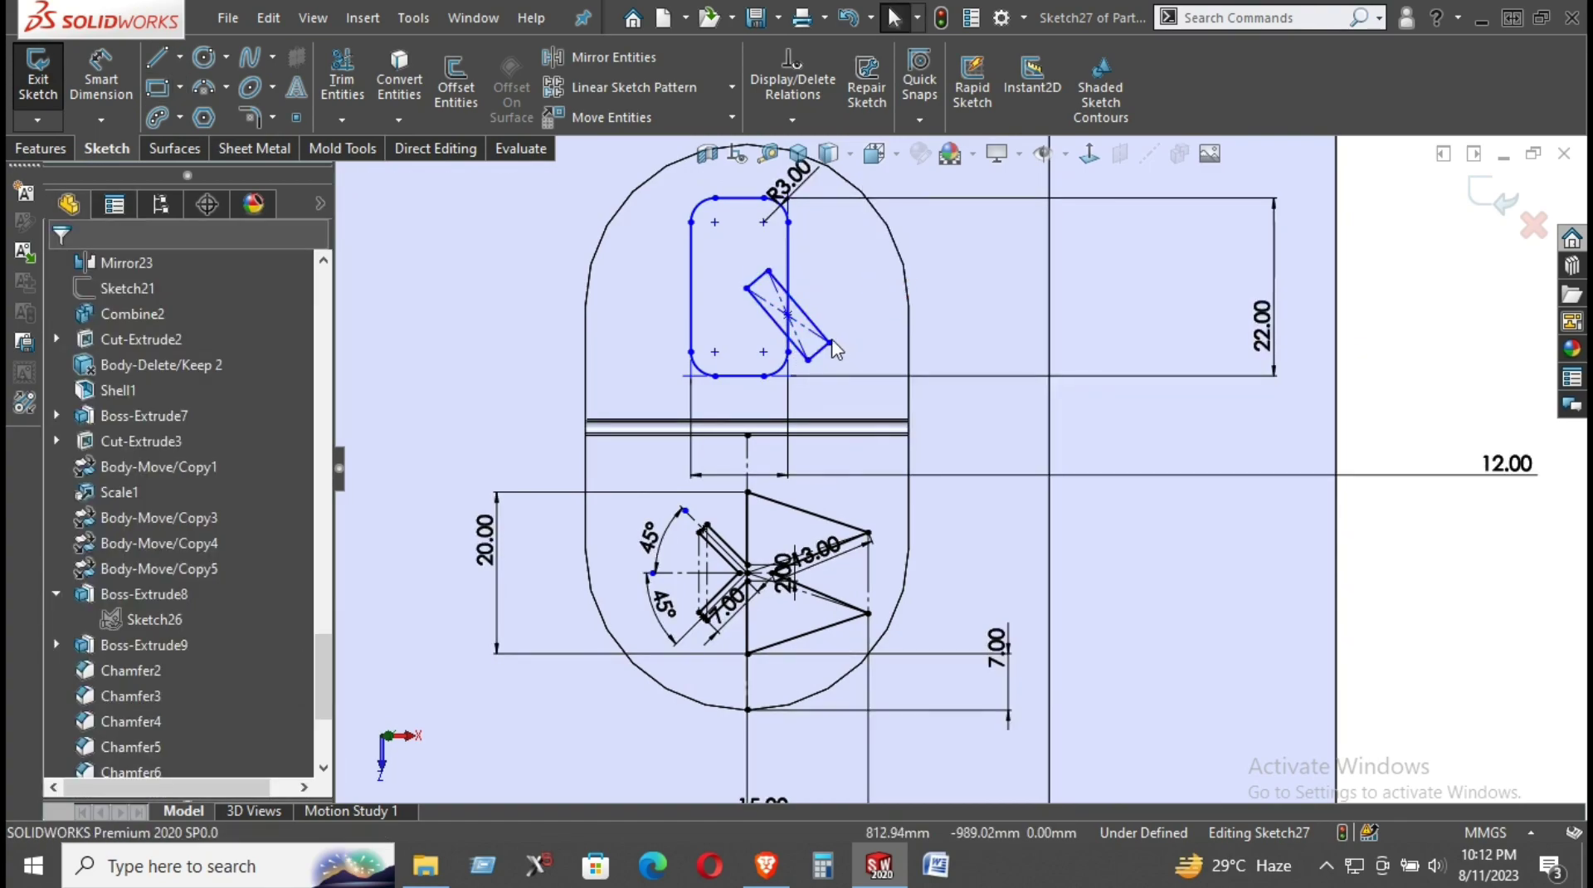
{"action": "mouse_move", "coordinate": [830, 343]}
{"action": "left_mouse_down"}
{"action": "mouse_move", "coordinate": [853, 341]}
{"action": "mouse_move", "coordinate": [838, 340]}
{"action": "left_mouse_up"}
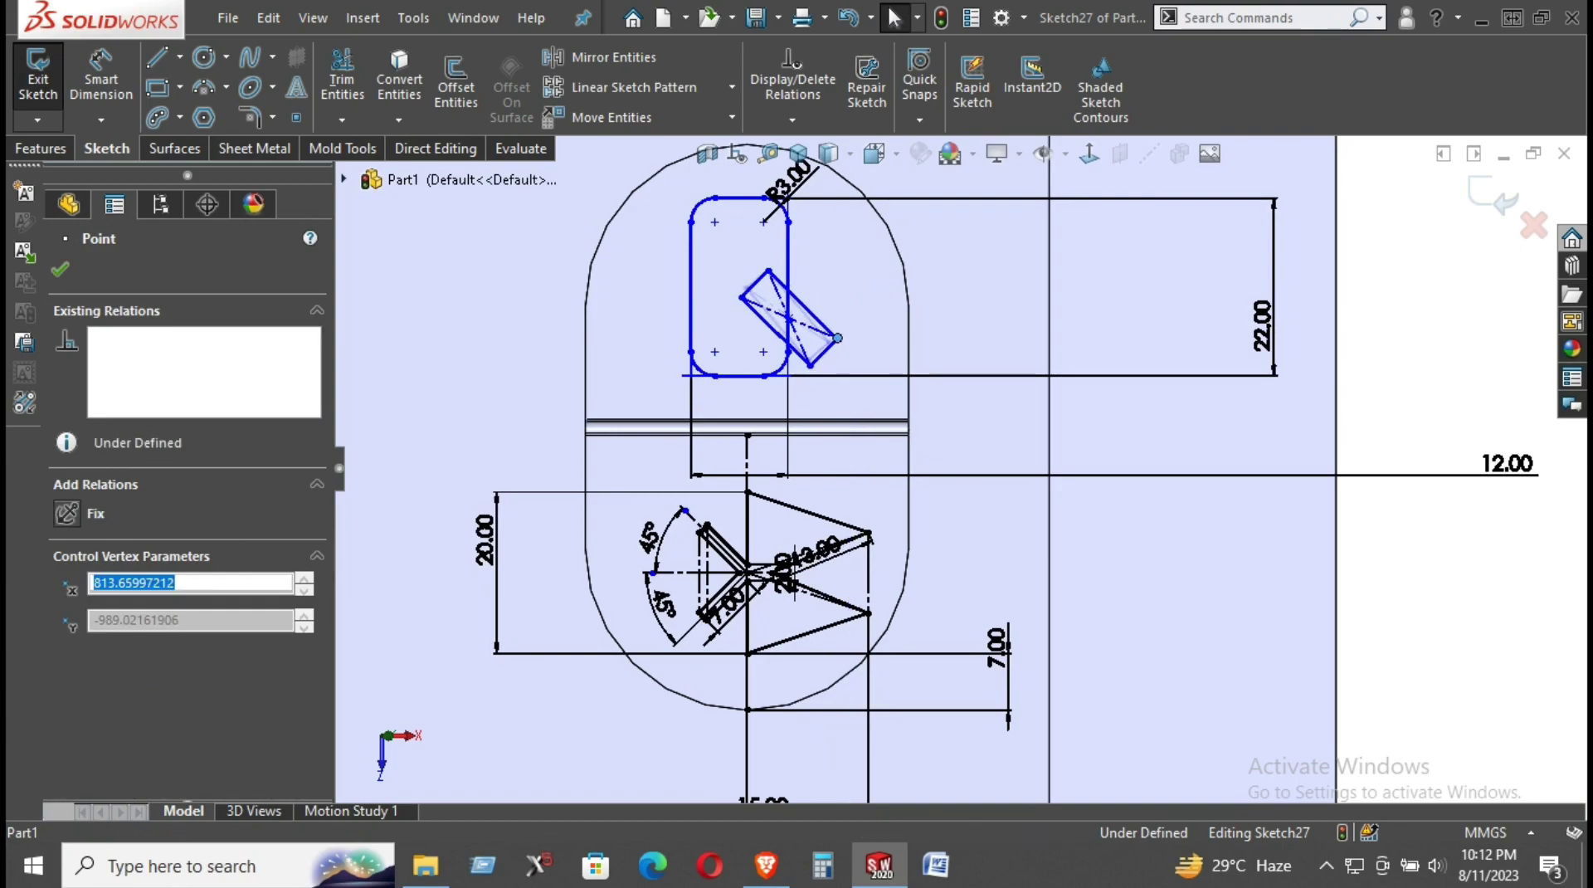
{"action": "right_click_drag", "start_coordinate": [1429, 390], "coordinate": [1429, 357]}
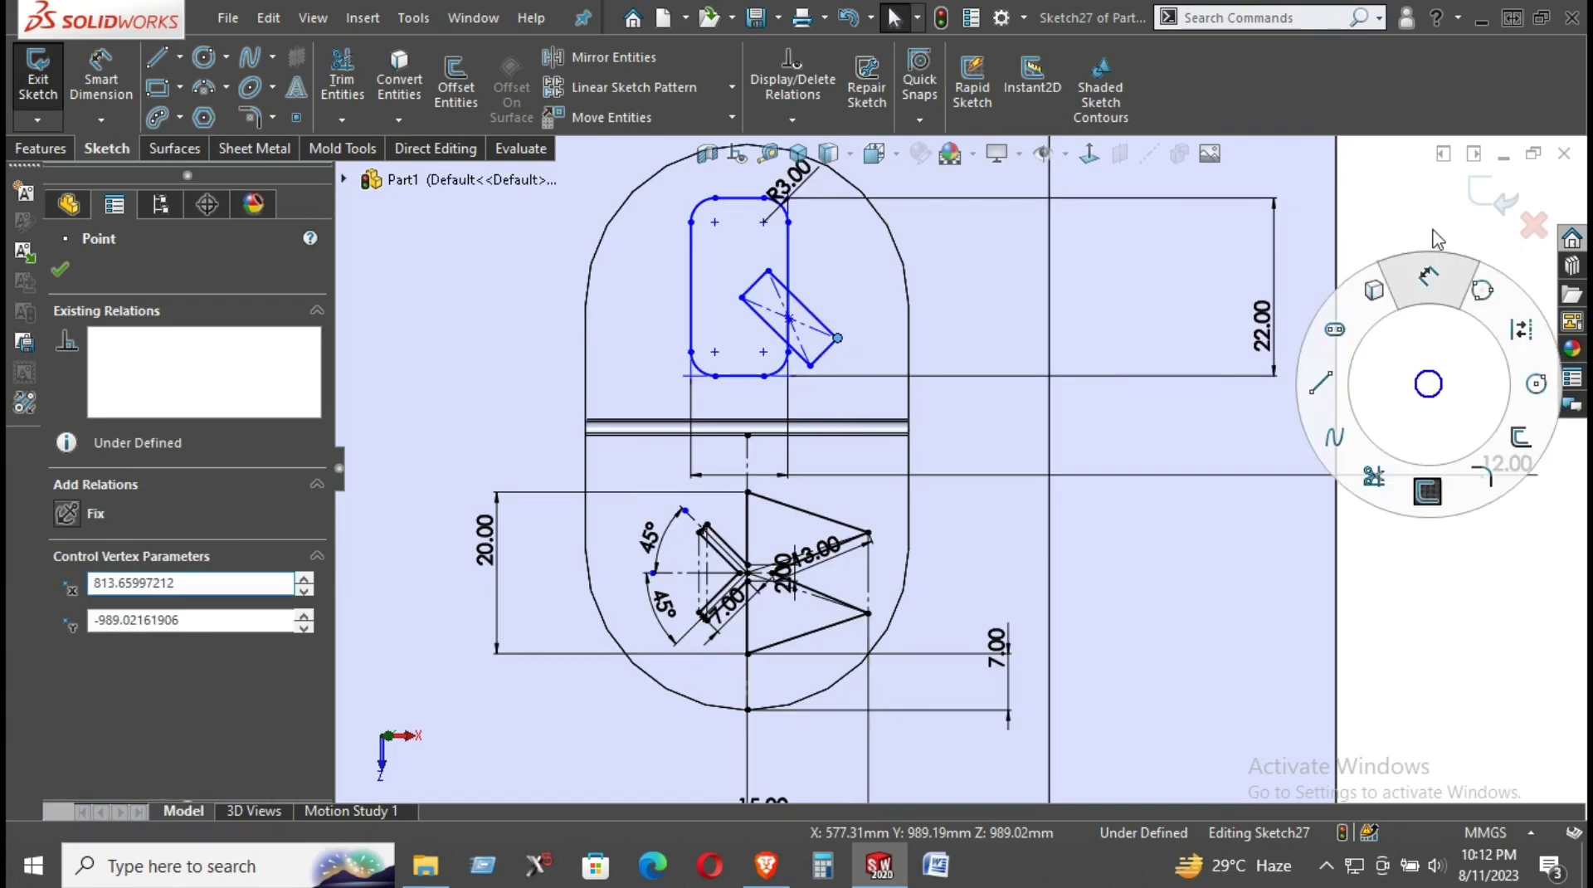
- Dimension the tilted rectangle's width between its long edges to 2
{"action": "left_click", "coordinate": [818, 358]}
{"action": "left_click", "coordinate": [913, 432]}
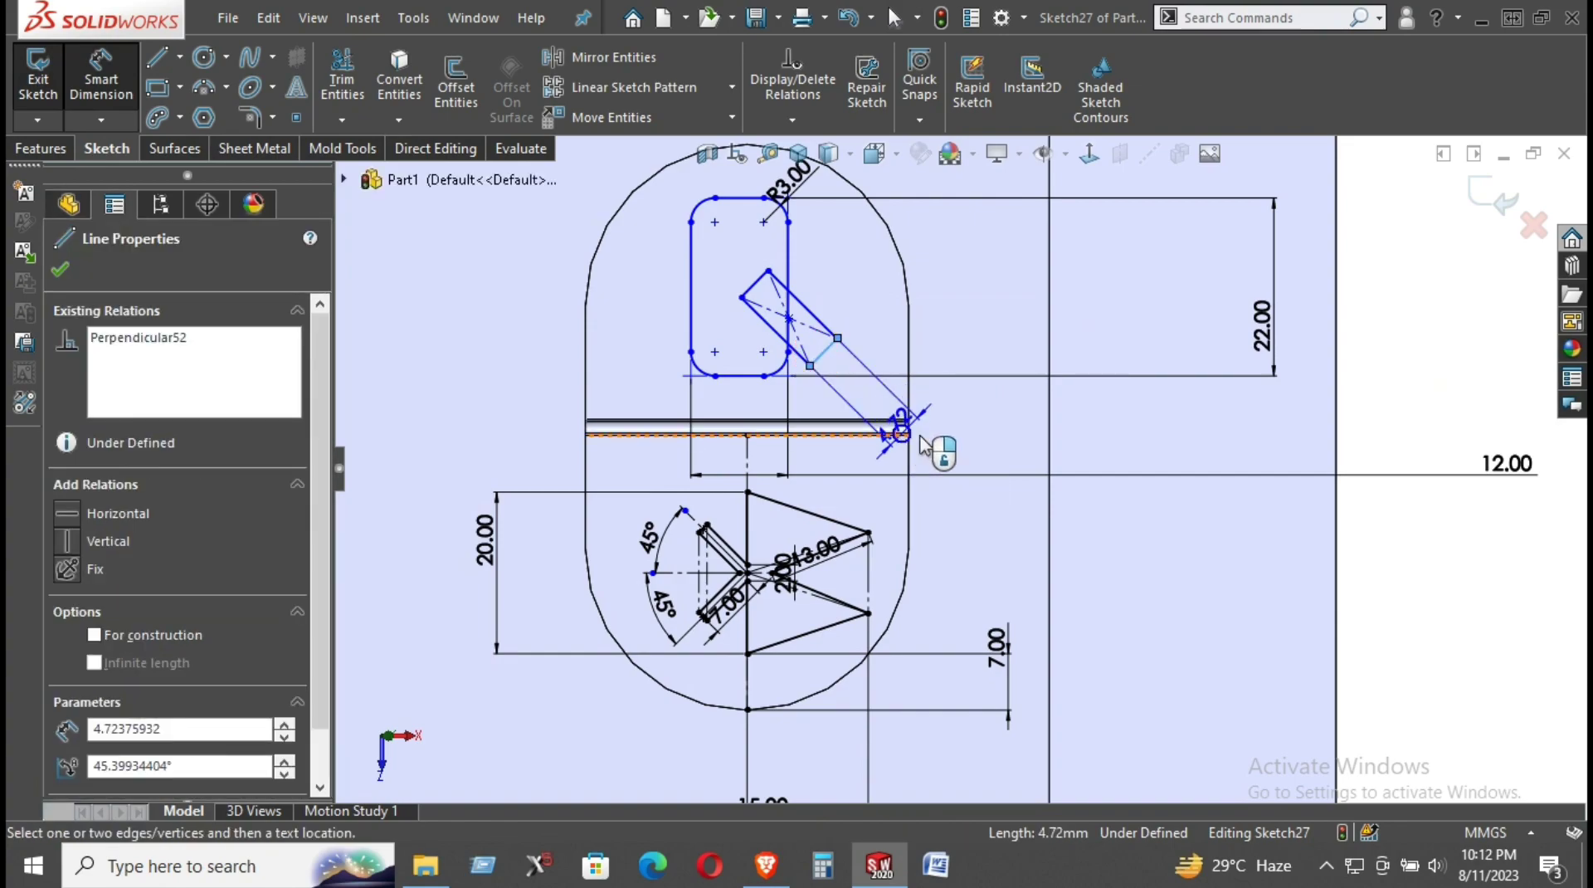
{"action": "left_click", "coordinate": [1336, 361]}
{"action": "type", "text": "2"}
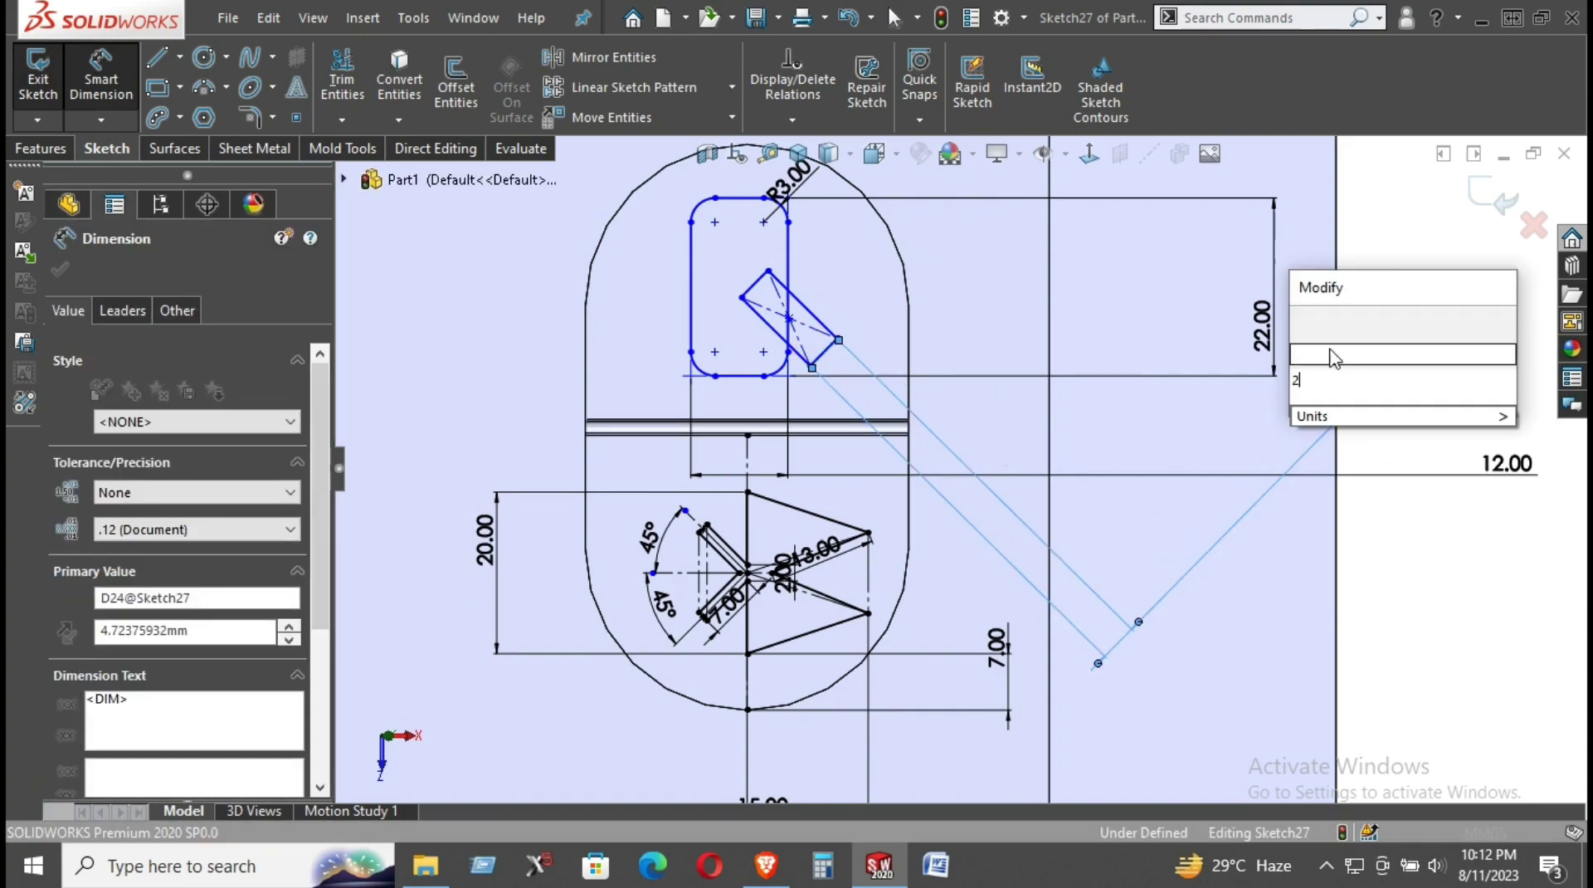
{"action": "key", "text": "Return"}
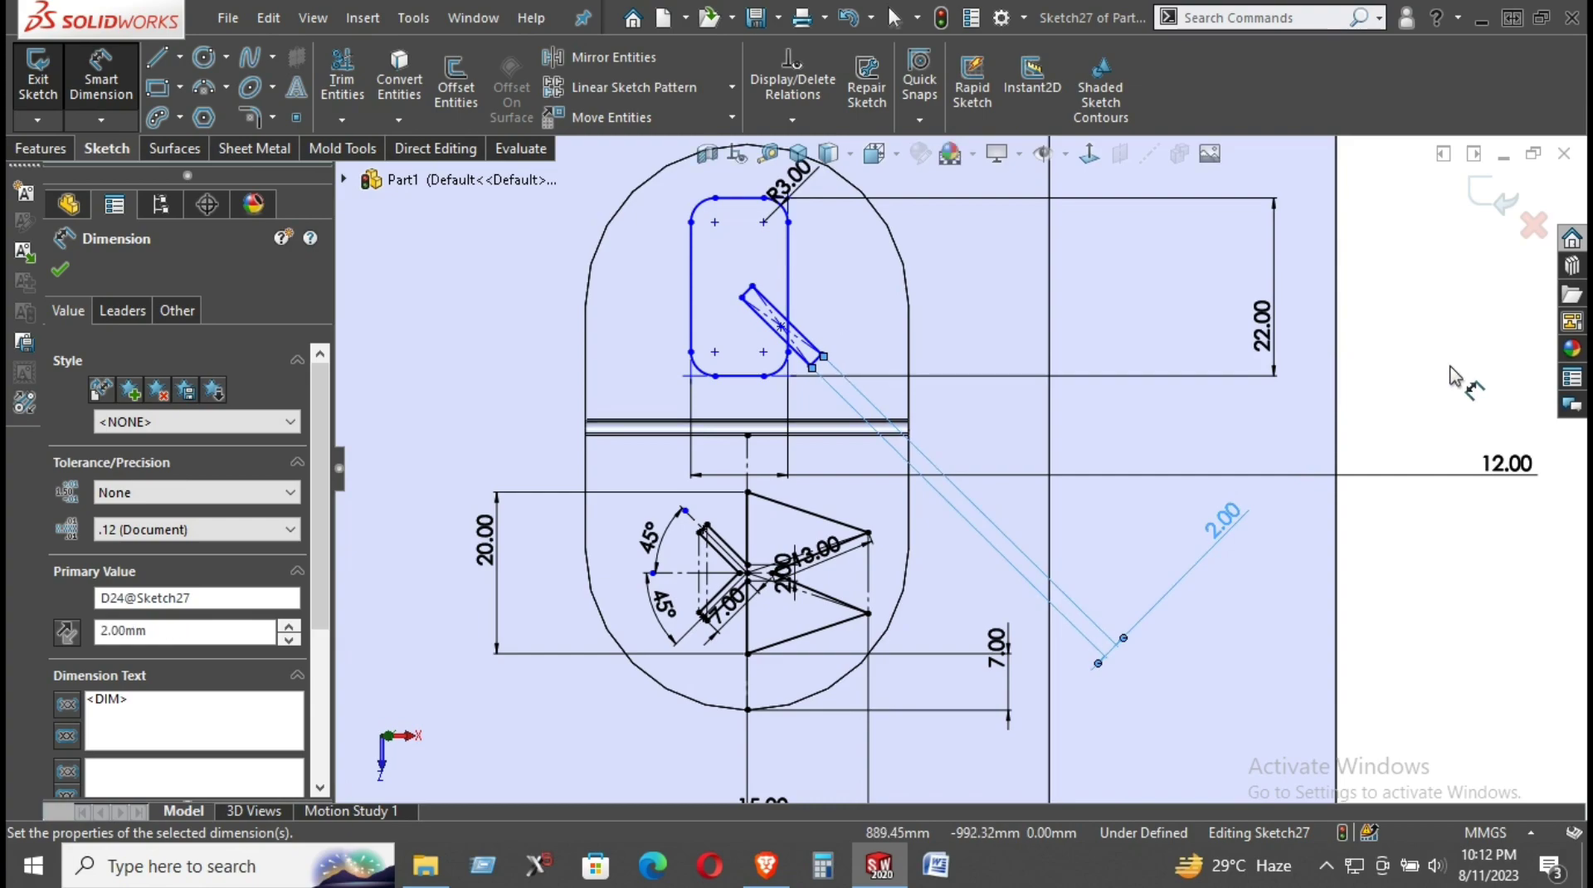
{"action": "right_click", "coordinate": [1452, 377]}
{"action": "left_click", "coordinate": [1430, 413]}
- Swing the tilted rectangle and make its centre point coincident with the rounded rectangle's right edge
{"action": "scroll", "coordinate": [859, 349], "scroll_direction": "down", "scroll_amount": 2}
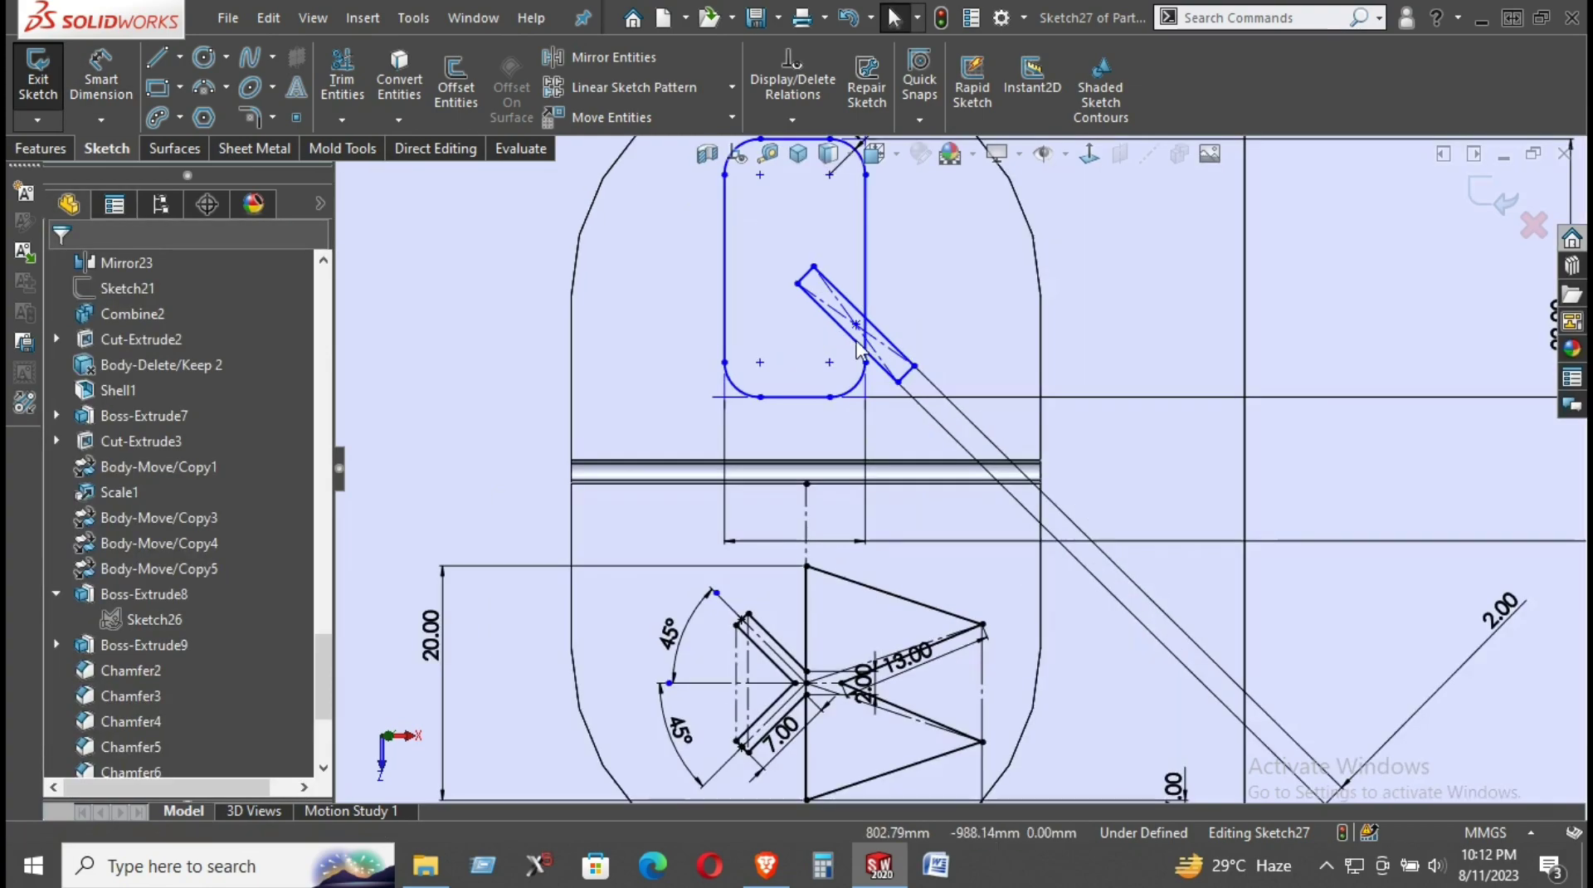
{"action": "scroll", "coordinate": [859, 349], "scroll_direction": "down", "scroll_amount": 1}
{"action": "mouse_move", "coordinate": [973, 373]}
{"action": "left_mouse_down"}
{"action": "mouse_move", "coordinate": [1000, 382]}
{"action": "mouse_move", "coordinate": [928, 274]}
{"action": "left_mouse_up"}
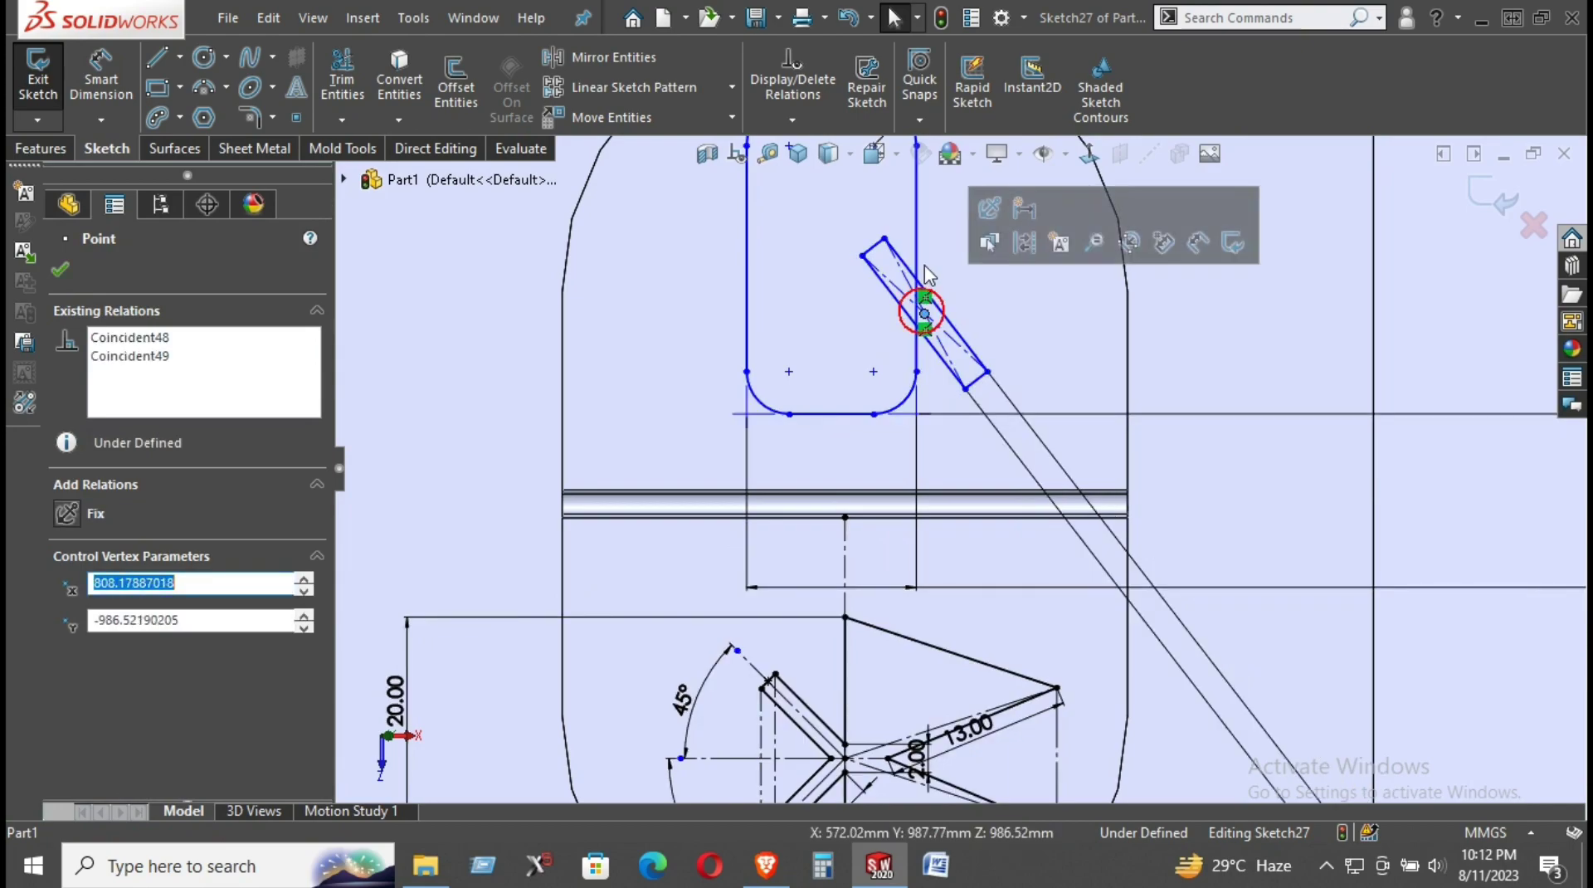
{"action": "left_click", "coordinate": [917, 241], "text": "ctrl"}
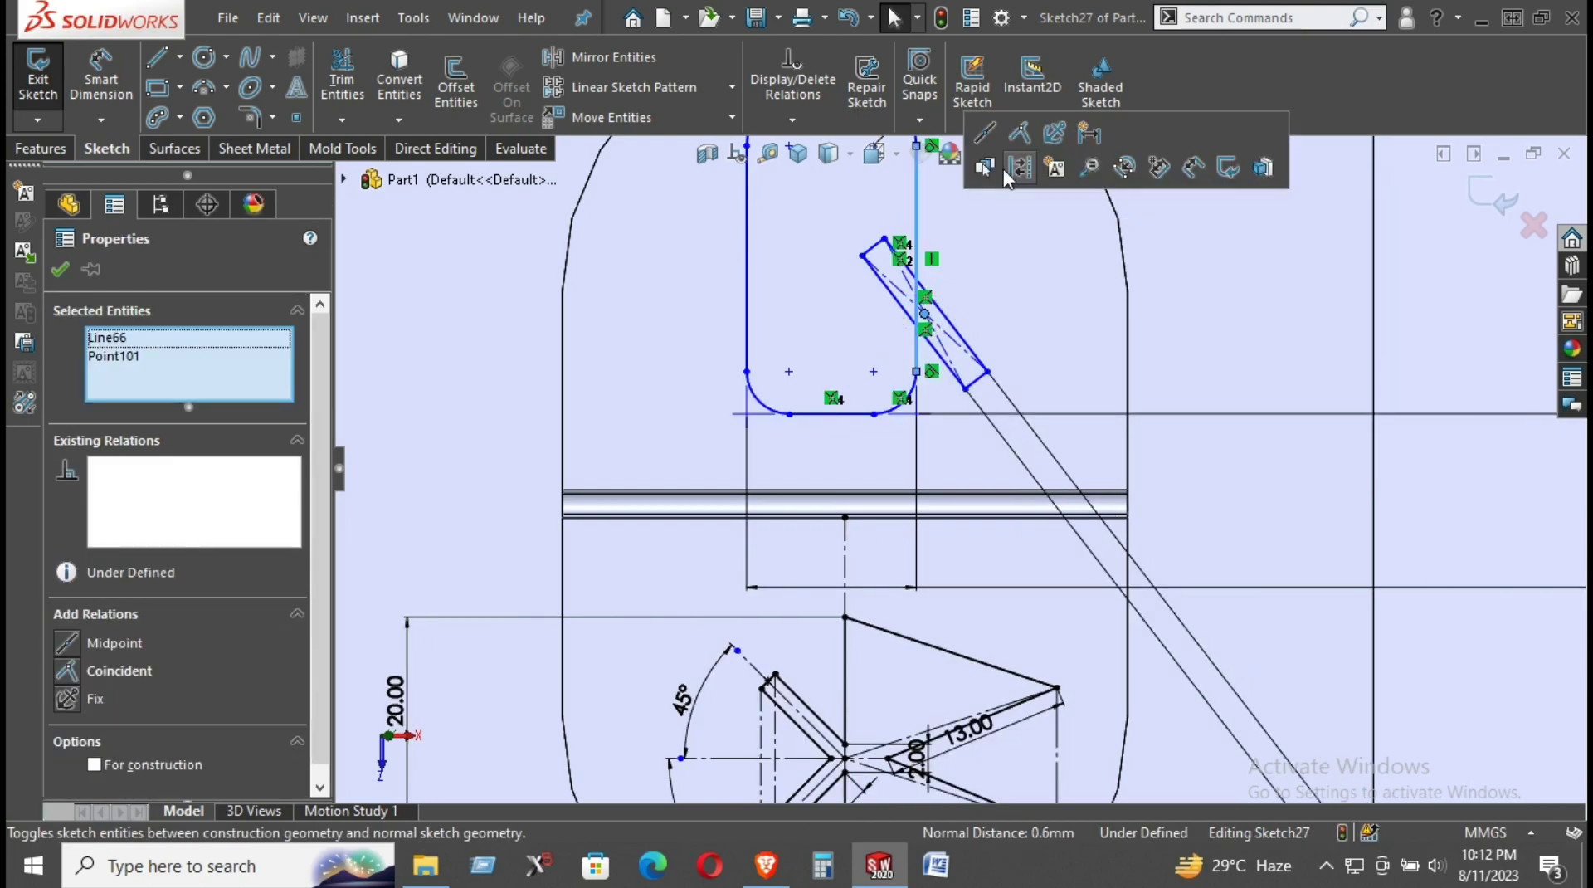
{"action": "left_click", "coordinate": [1021, 167]}
{"action": "left_click", "coordinate": [984, 247]}
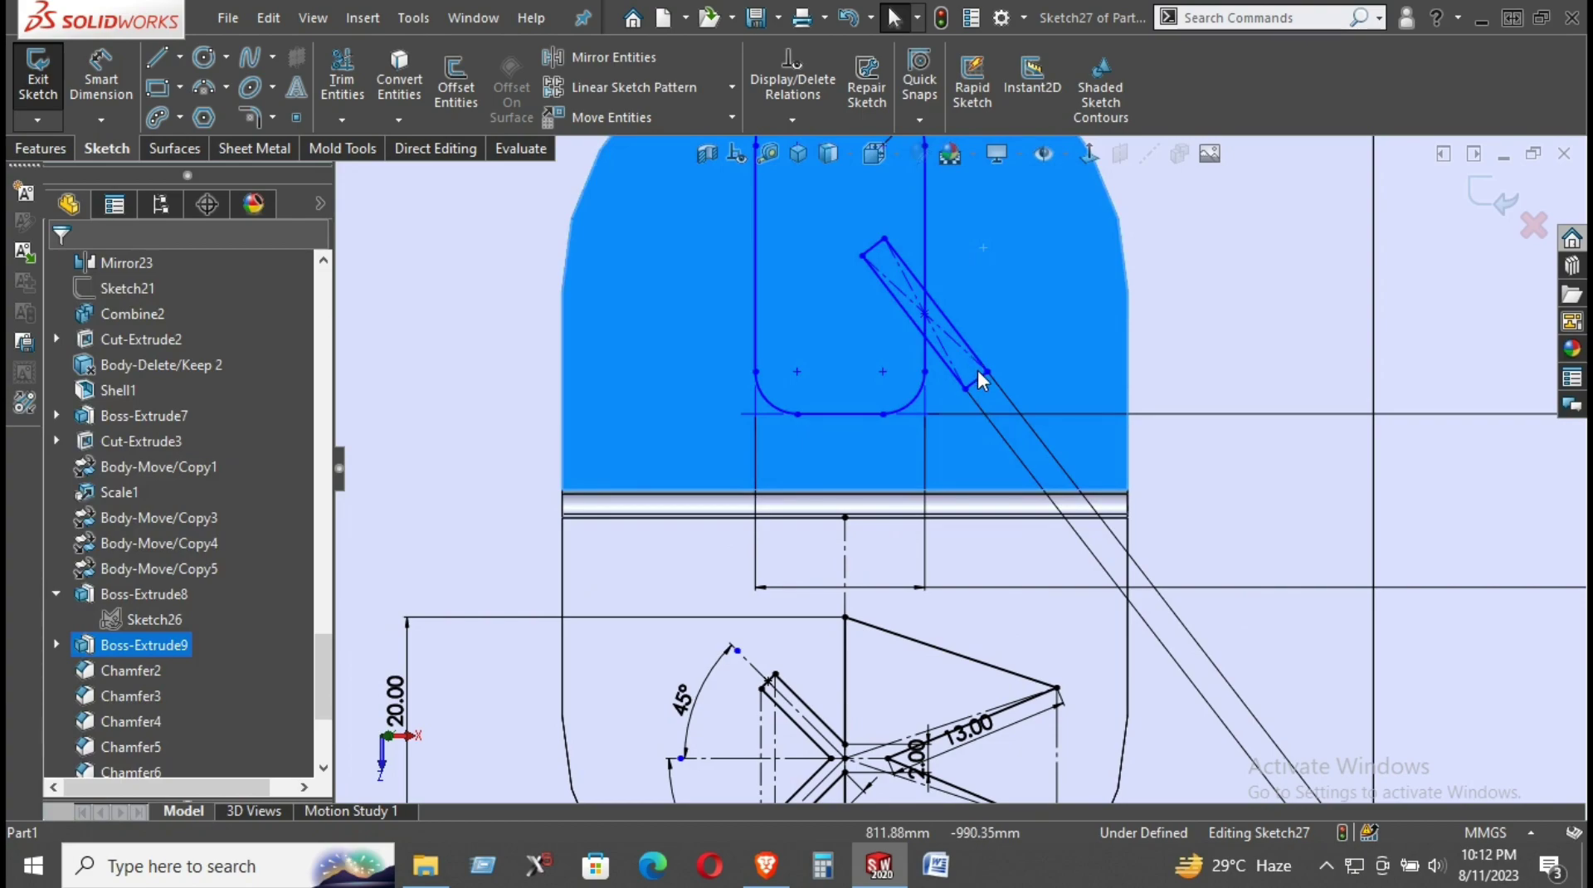
{"action": "scroll", "coordinate": [978, 375], "scroll_direction": "up", "scroll_amount": 2}
- Draw a short vertical centerline down from the rounded rectangle's bottom midpoint
{"action": "left_click", "coordinate": [166, 62]}
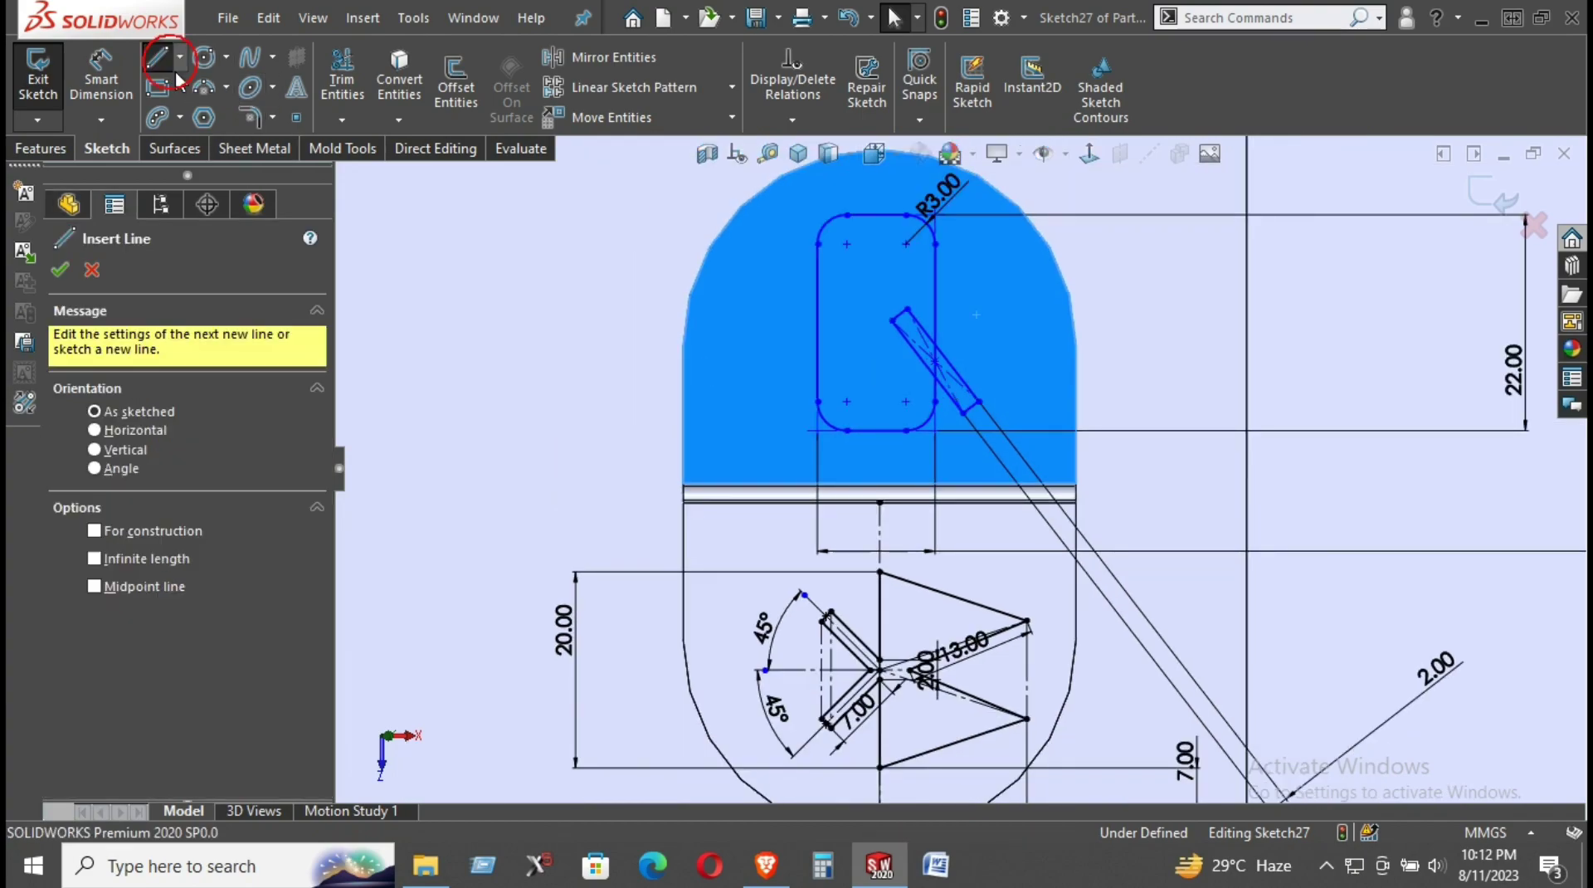
{"action": "left_click", "coordinate": [179, 56]}
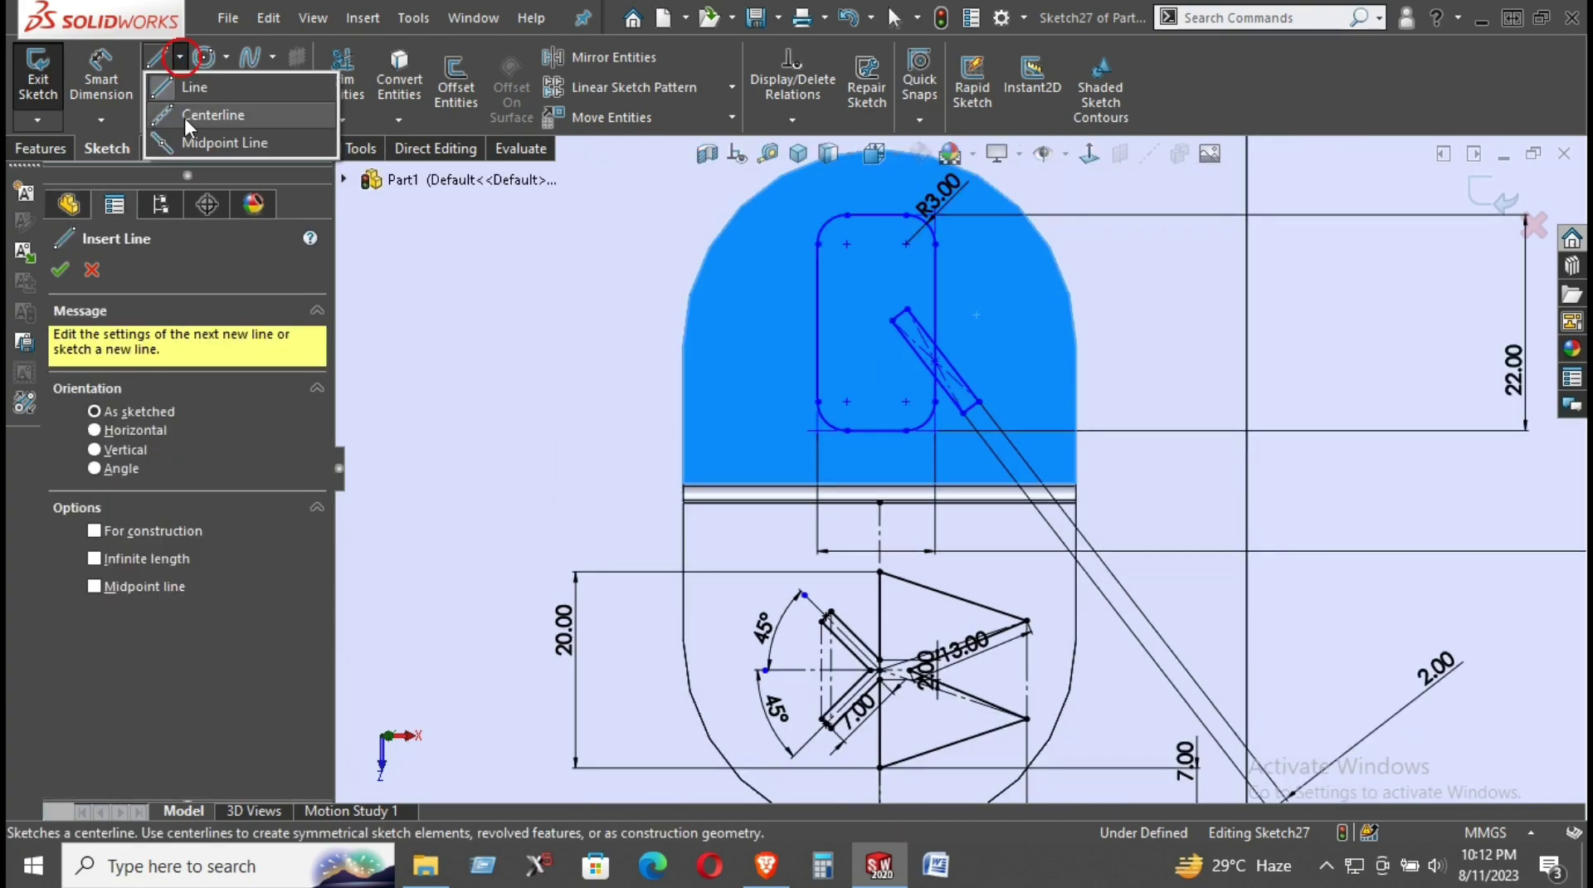
{"action": "left_click", "coordinate": [274, 110]}
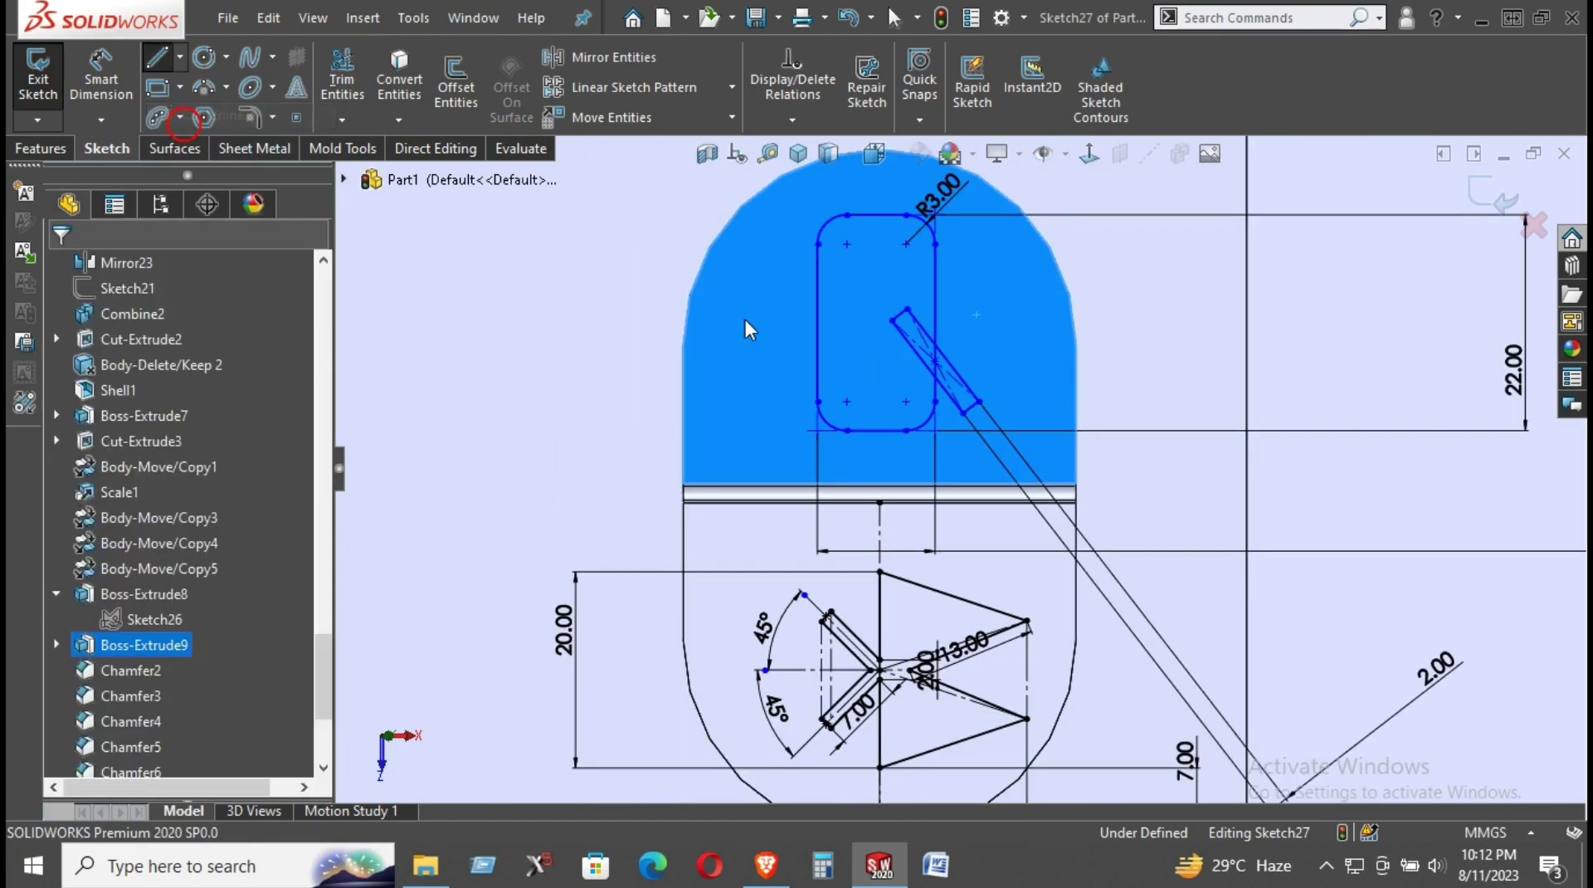
{"action": "left_click", "coordinate": [875, 431]}
{"action": "left_click", "coordinate": [878, 504]}
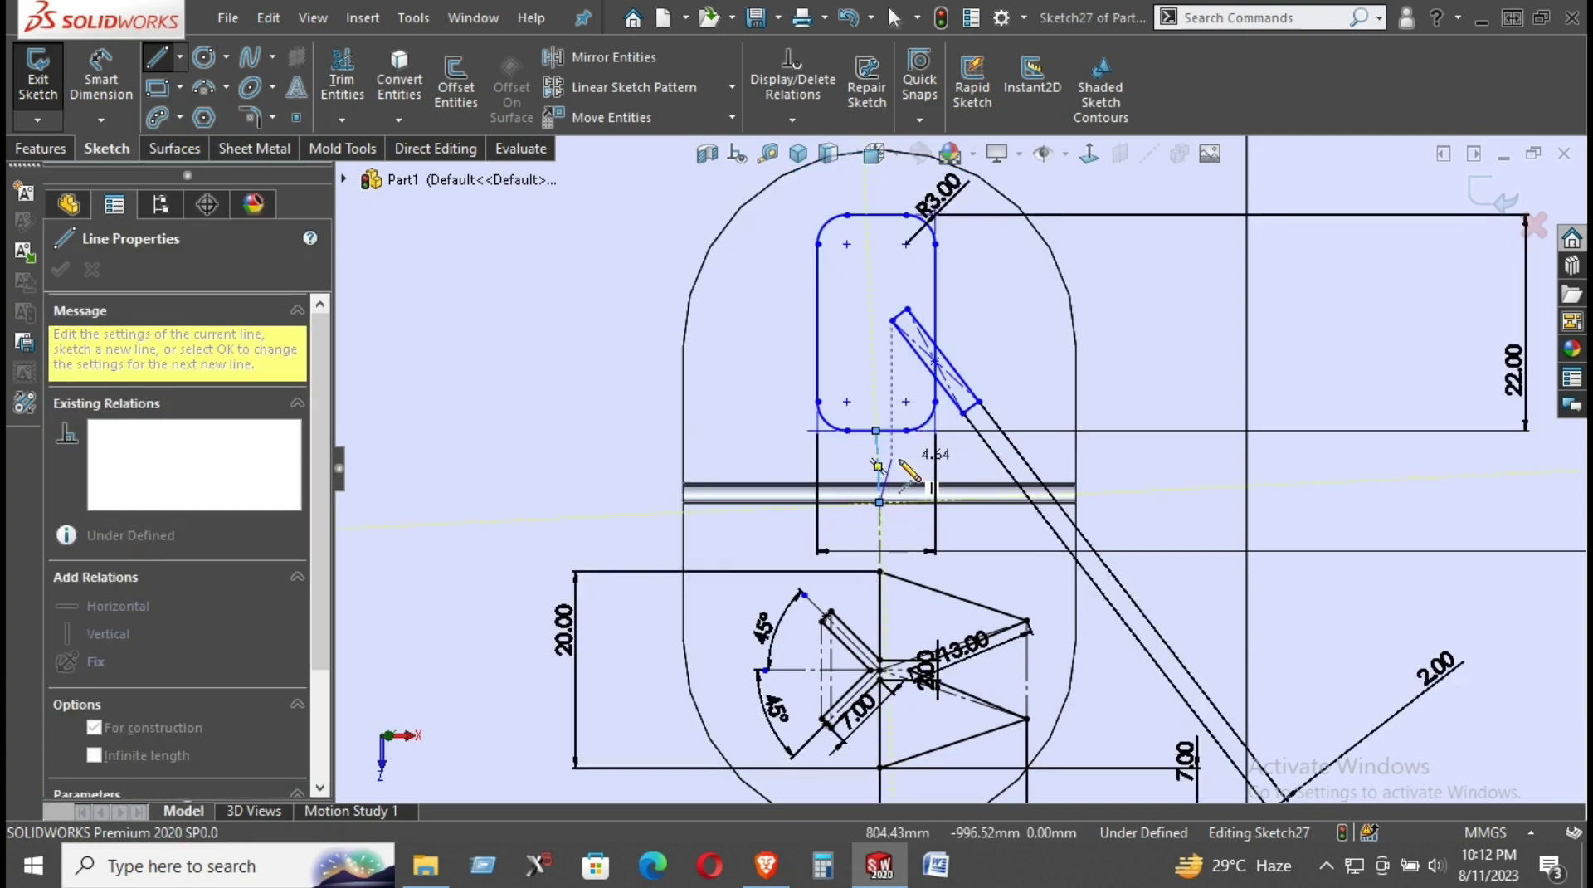
{"action": "right_click", "coordinate": [881, 454]}
{"action": "left_click", "coordinate": [936, 470]}
{"action": "left_click", "coordinate": [879, 465]}
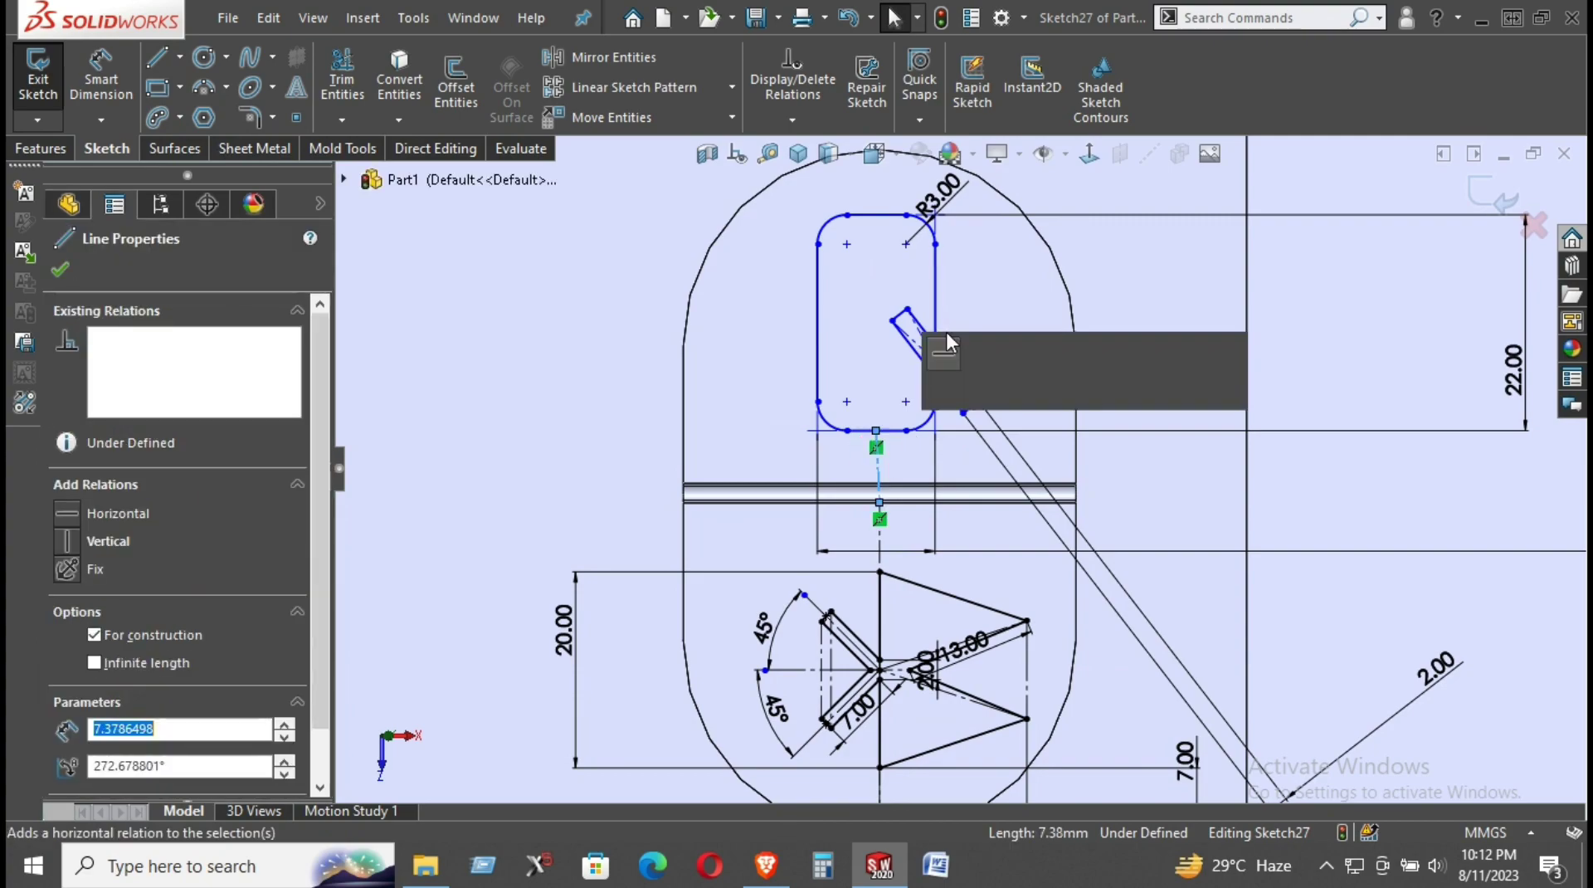
{"action": "key", "text": "z"}
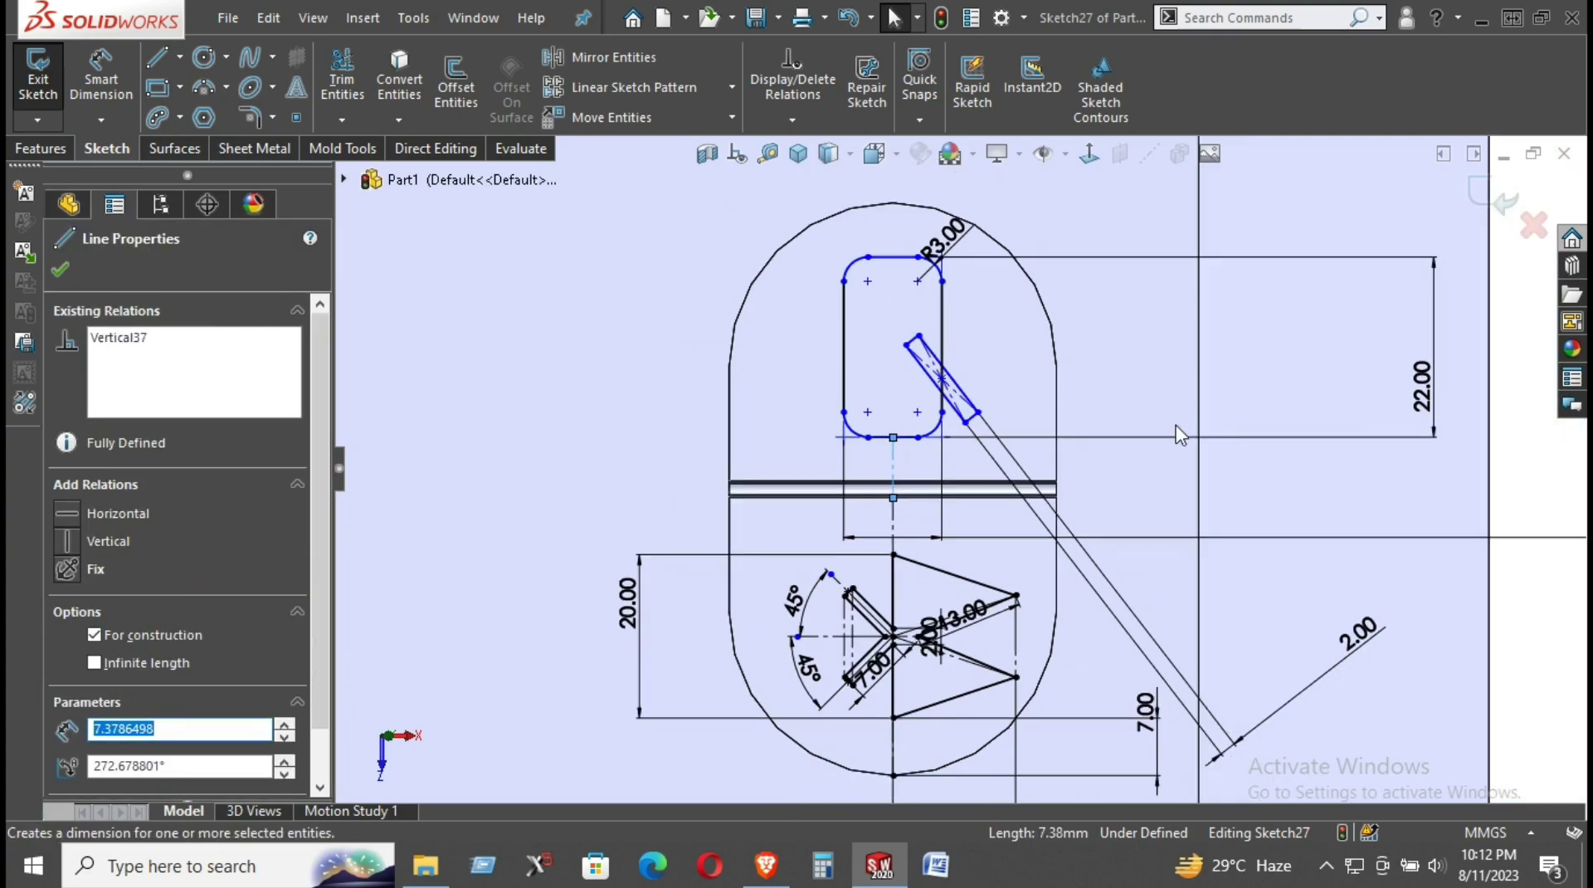
{"action": "scroll", "coordinate": [984, 428], "scroll_direction": "down", "scroll_amount": 2}
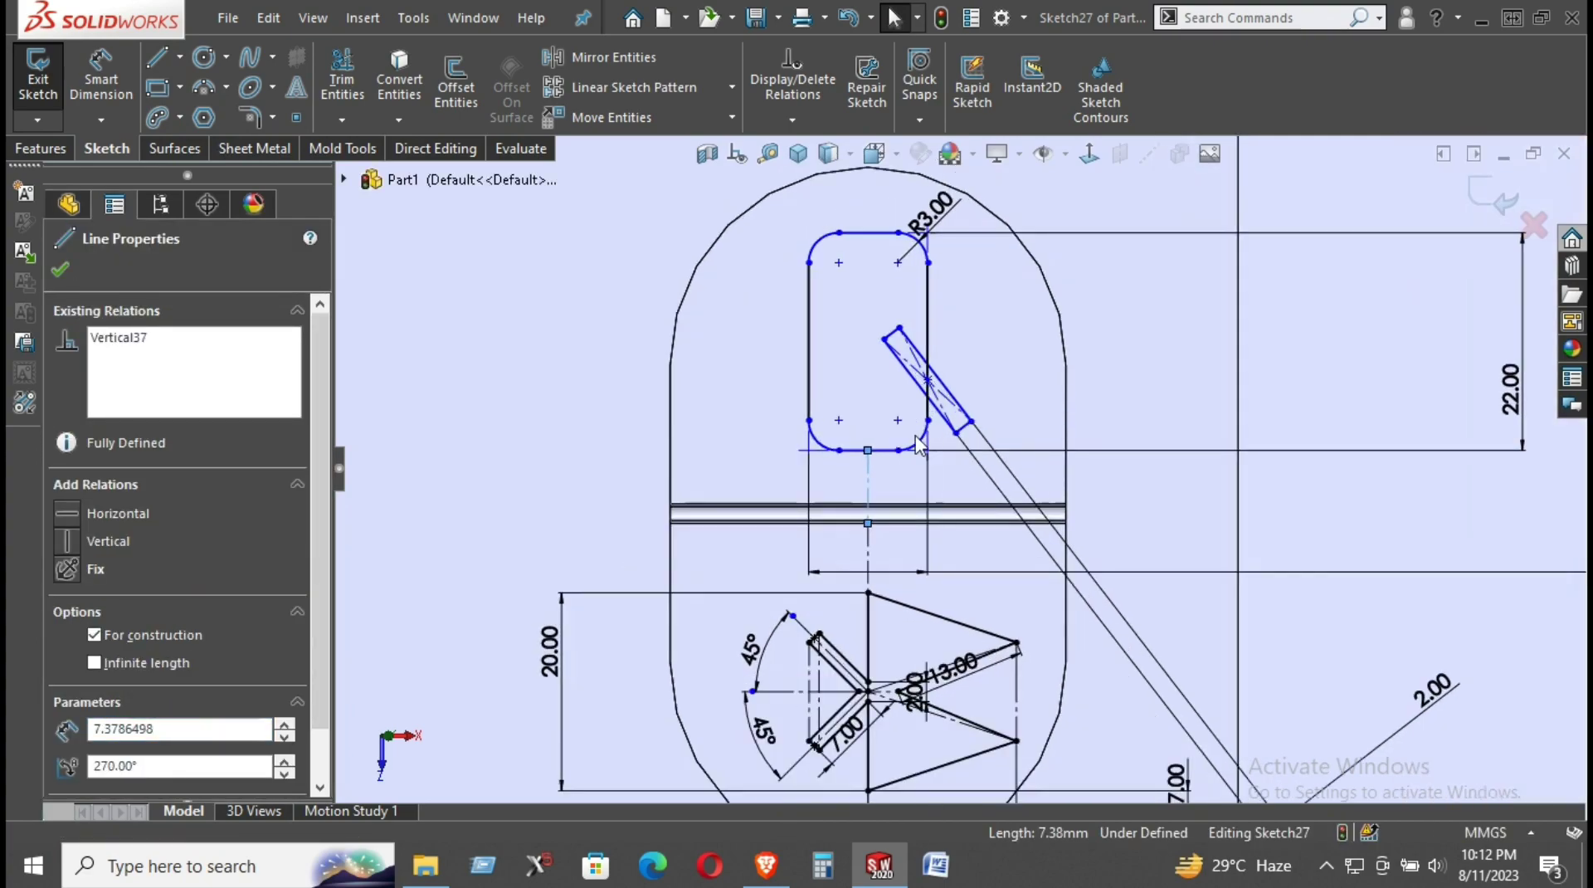
- Dimension the short centerline to 8 mm, raising the rounded rectangle above the band line
{"action": "right_click_drag", "start_coordinate": [1052, 510], "coordinate": [1032, 355]}
{"action": "left_click", "coordinate": [870, 450]}
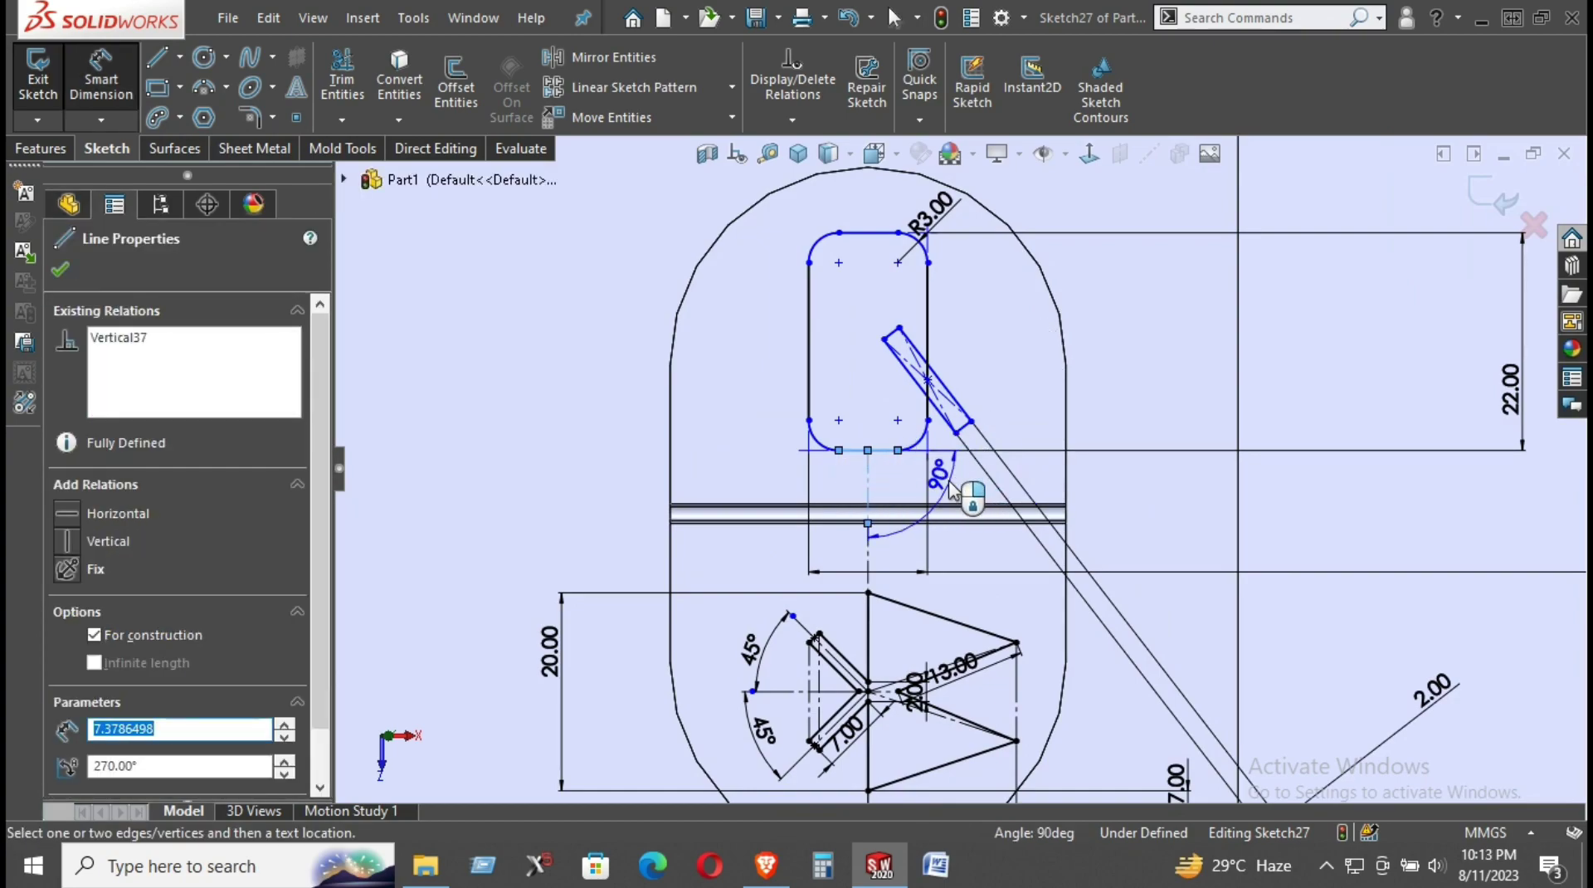
{"action": "key", "text": "Escape"}
{"action": "right_click_drag", "start_coordinate": [892, 498], "coordinate": [896, 427]}
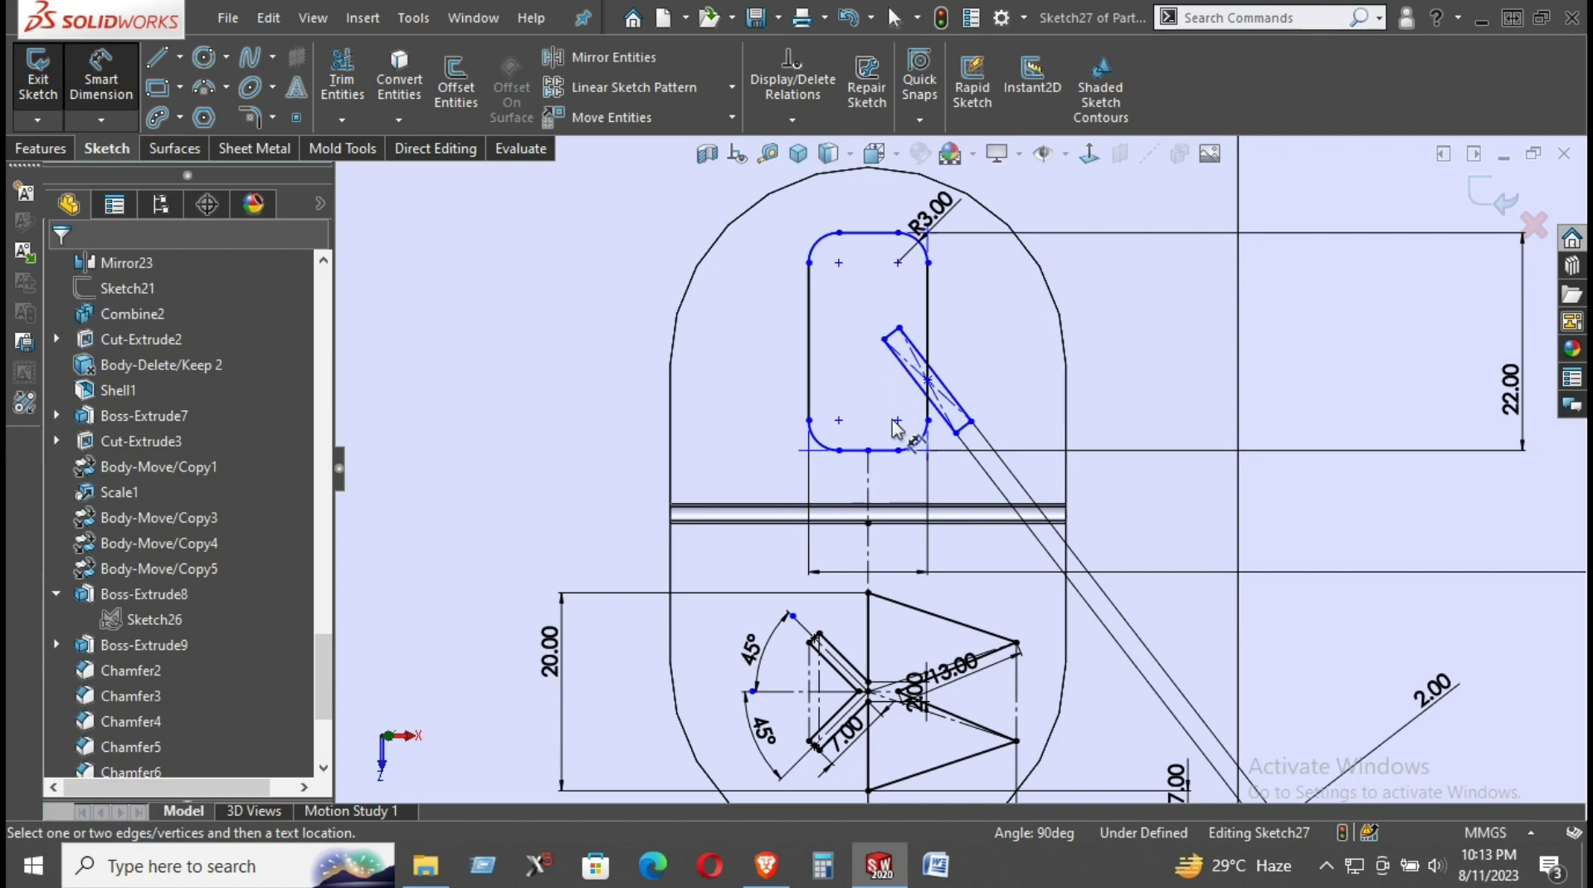
{"action": "left_click", "coordinate": [869, 486]}
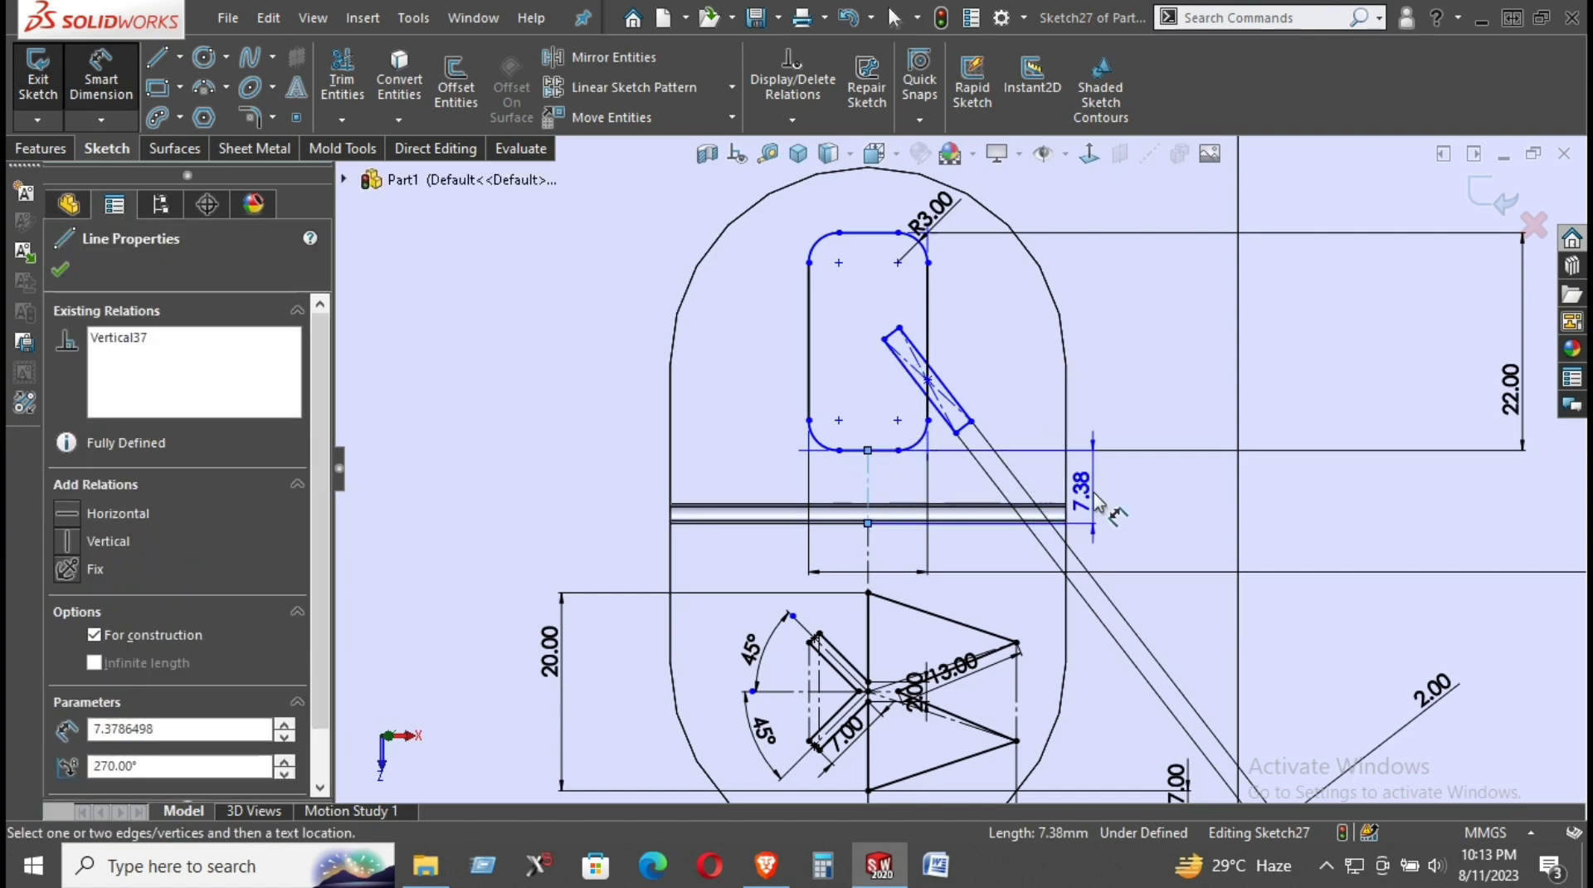
{"action": "left_click", "coordinate": [1115, 385]}
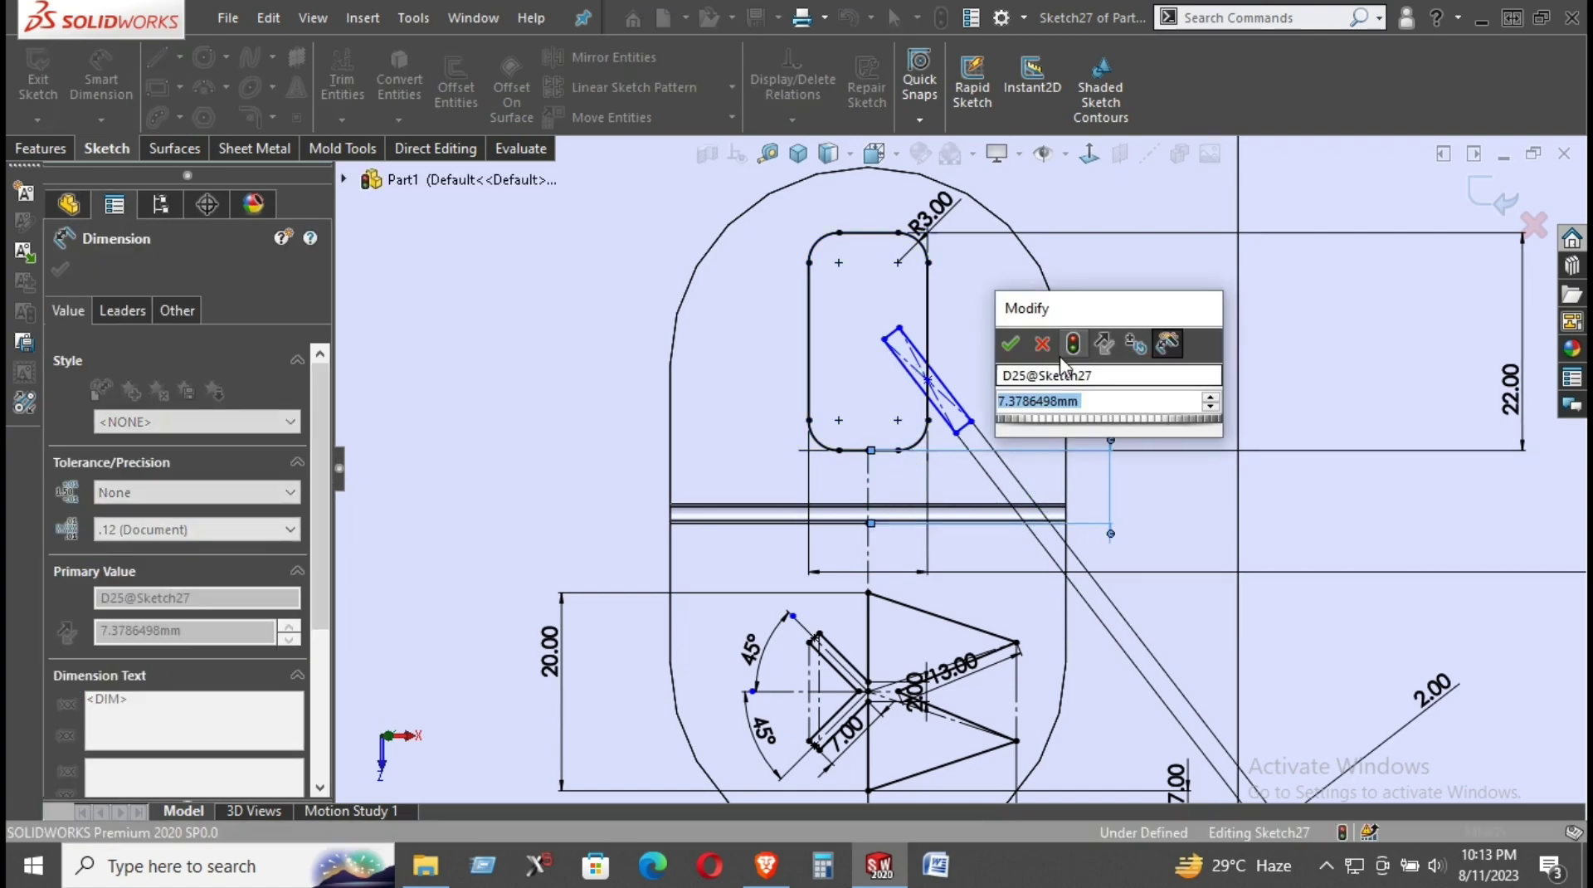
{"action": "type", "text": "8"}
{"action": "key", "text": "Return"}
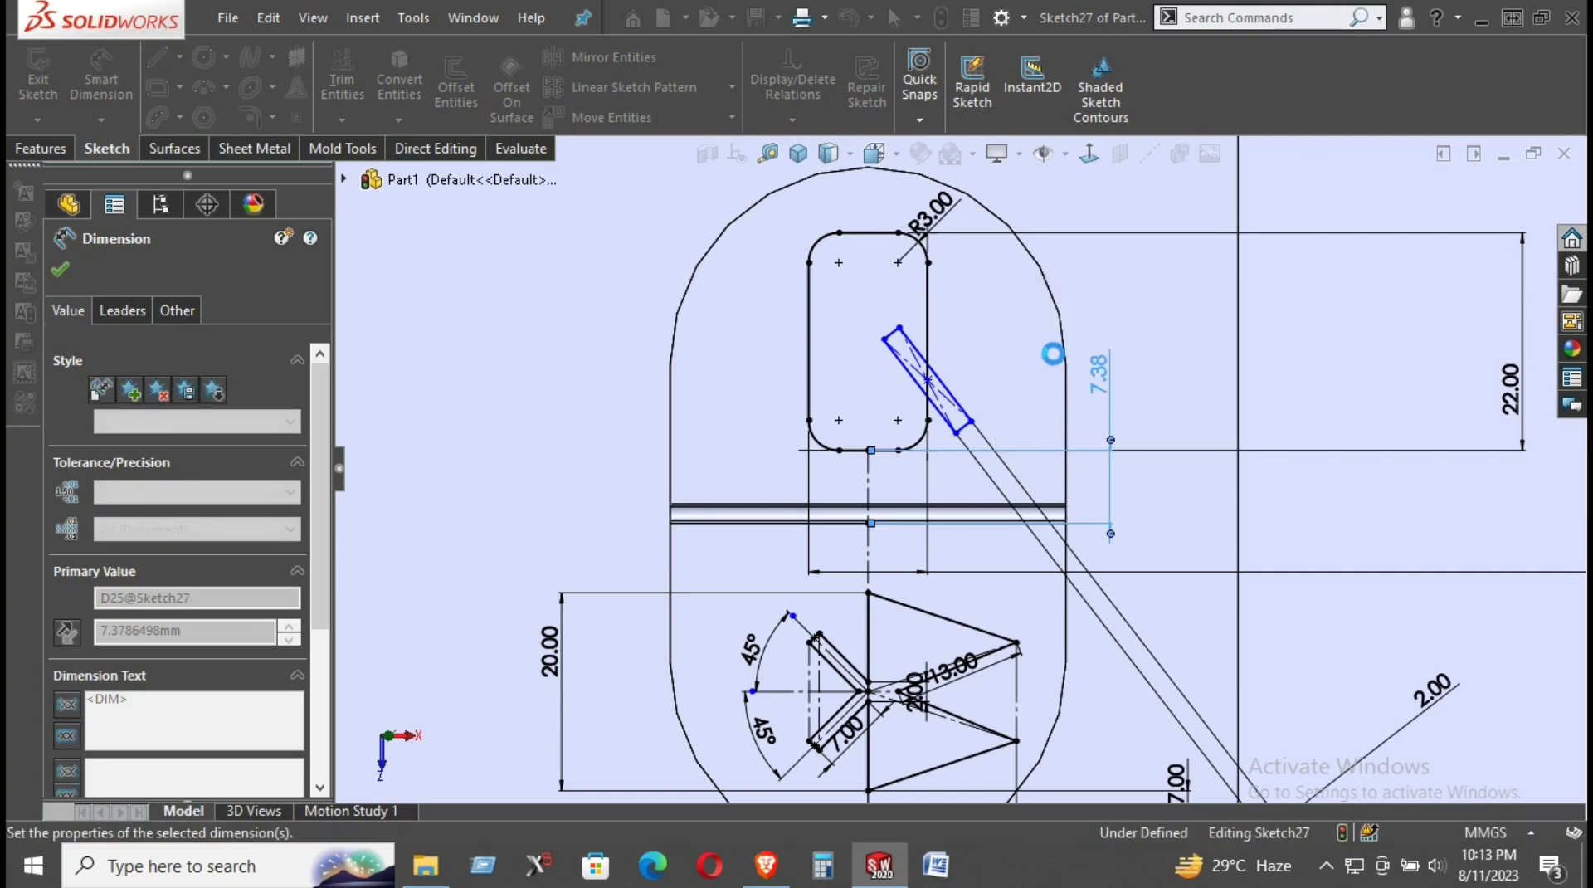
{"action": "right_click", "coordinate": [1102, 287]}
{"action": "left_click", "coordinate": [1162, 352]}
{"action": "left_click_drag", "start_coordinate": [929, 381], "coordinate": [988, 349]}
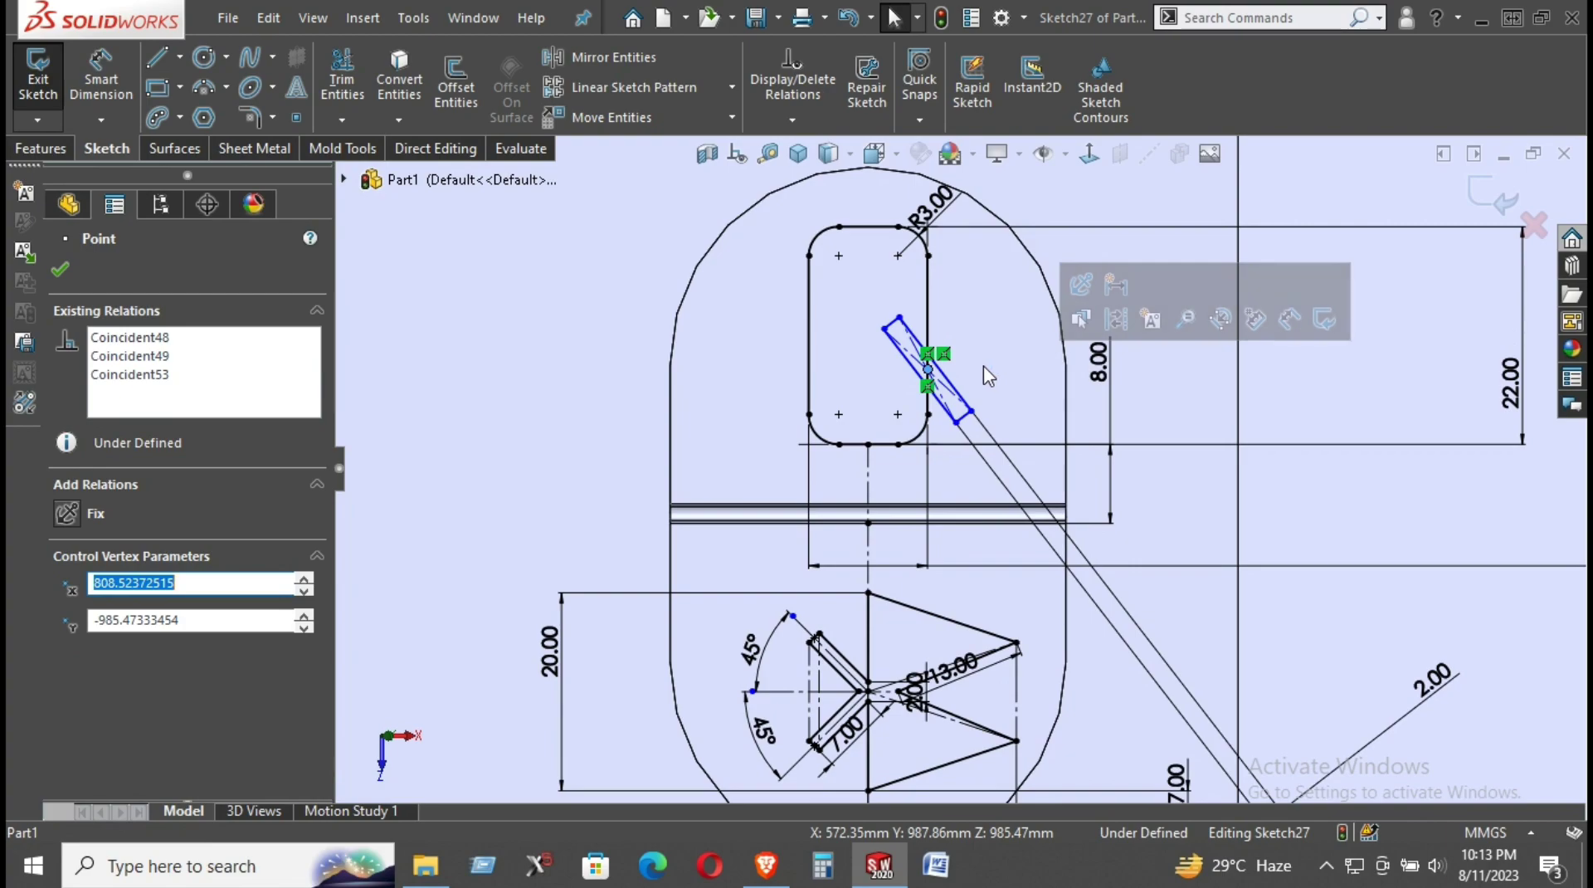
- Swing the slot flatter and dimension it at 45° to the vertical edge
{"action": "left_click", "coordinate": [976, 413]}
{"action": "left_click_drag", "start_coordinate": [1009, 421], "coordinate": [1033, 459]}
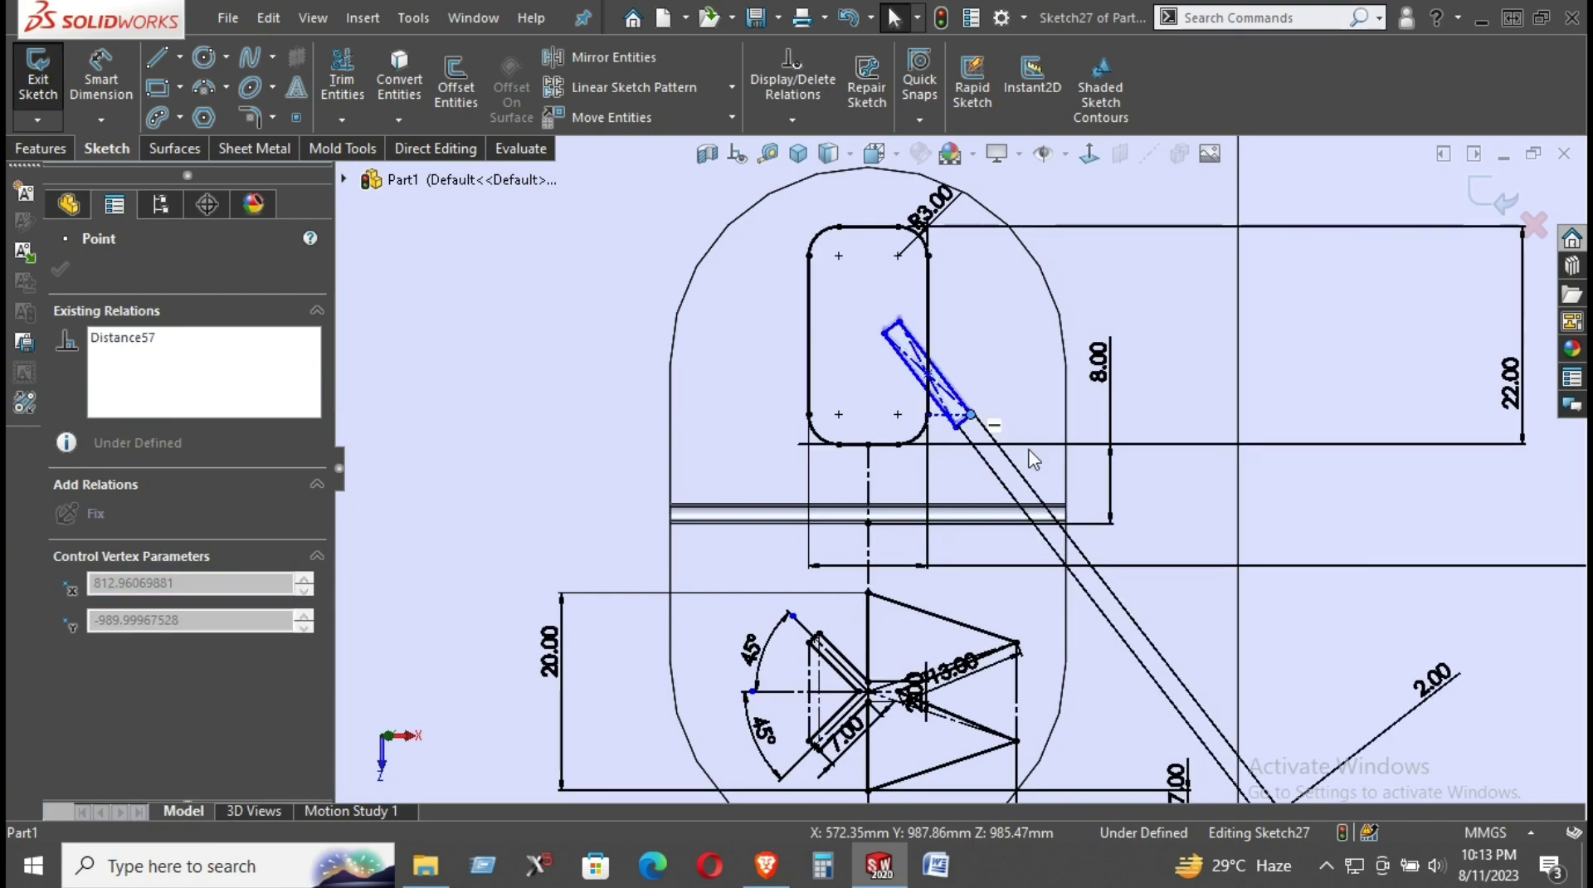
{"action": "mouse_move", "coordinate": [971, 413]}
{"action": "left_mouse_down"}
{"action": "mouse_move", "coordinate": [985, 452]}
{"action": "mouse_move", "coordinate": [979, 399]}
{"action": "left_mouse_up"}
{"action": "key", "text": "Escape"}
{"action": "key", "text": "d"}
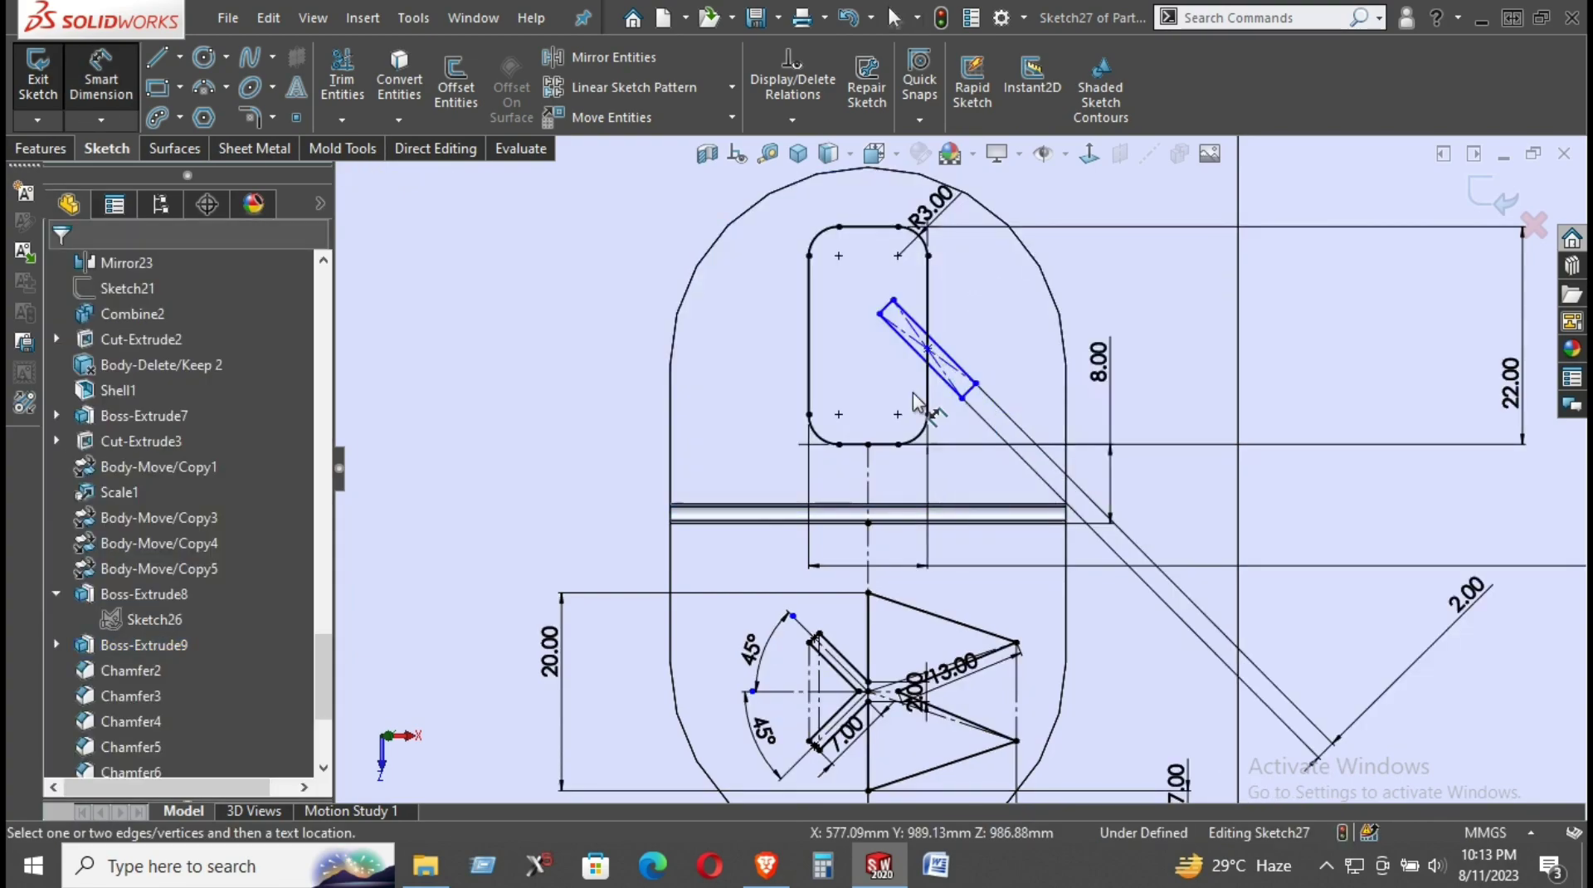
{"action": "left_click", "coordinate": [931, 384]}
{"action": "left_click", "coordinate": [928, 394]}
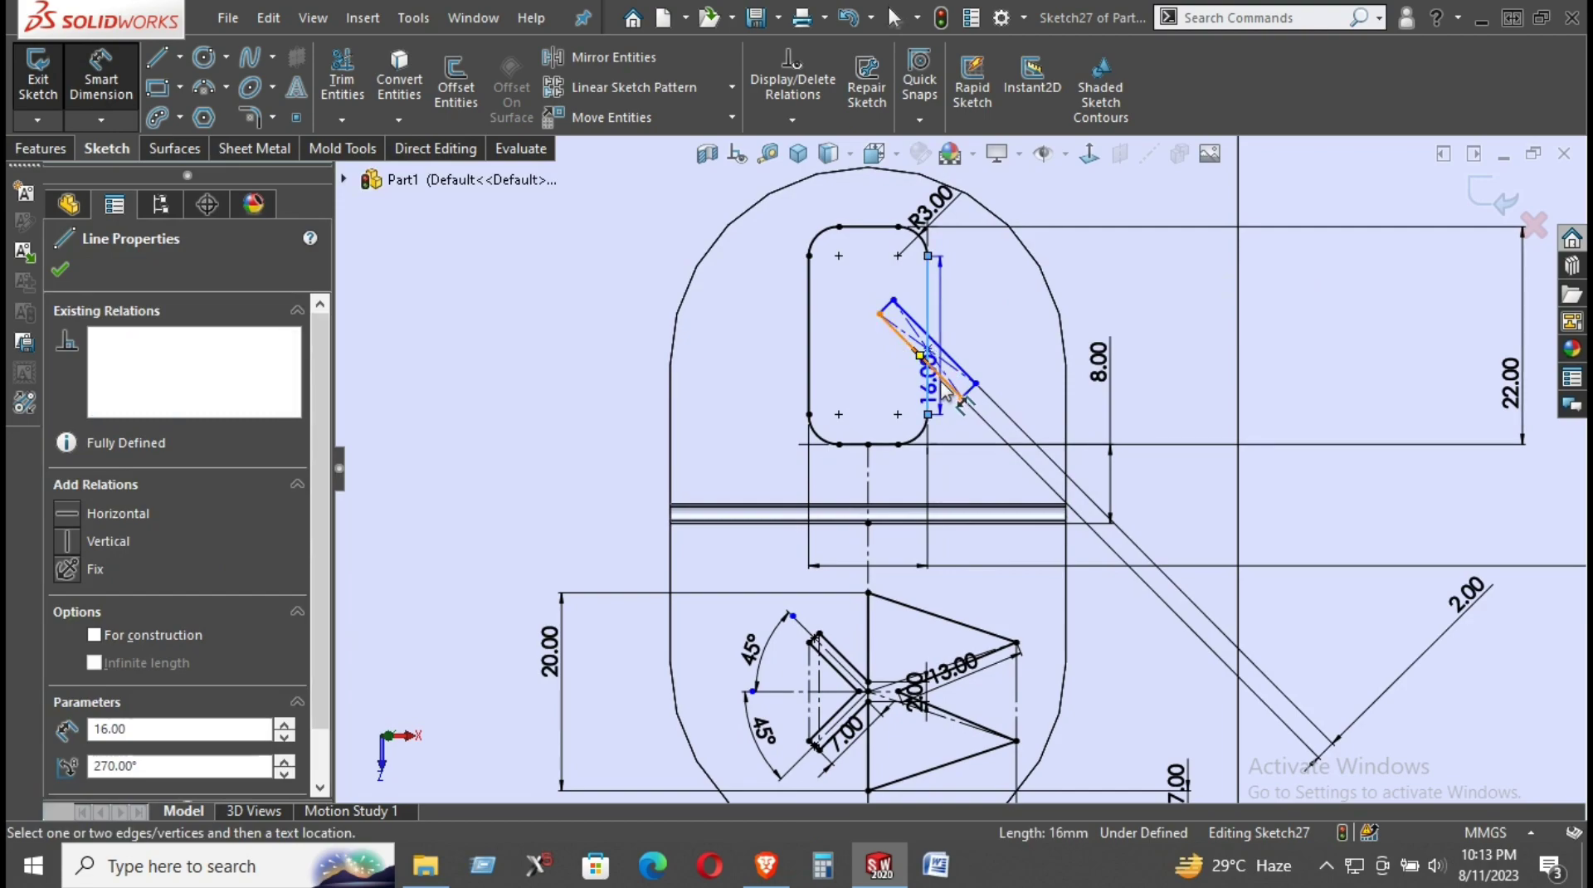
{"action": "left_click", "coordinate": [940, 411]}
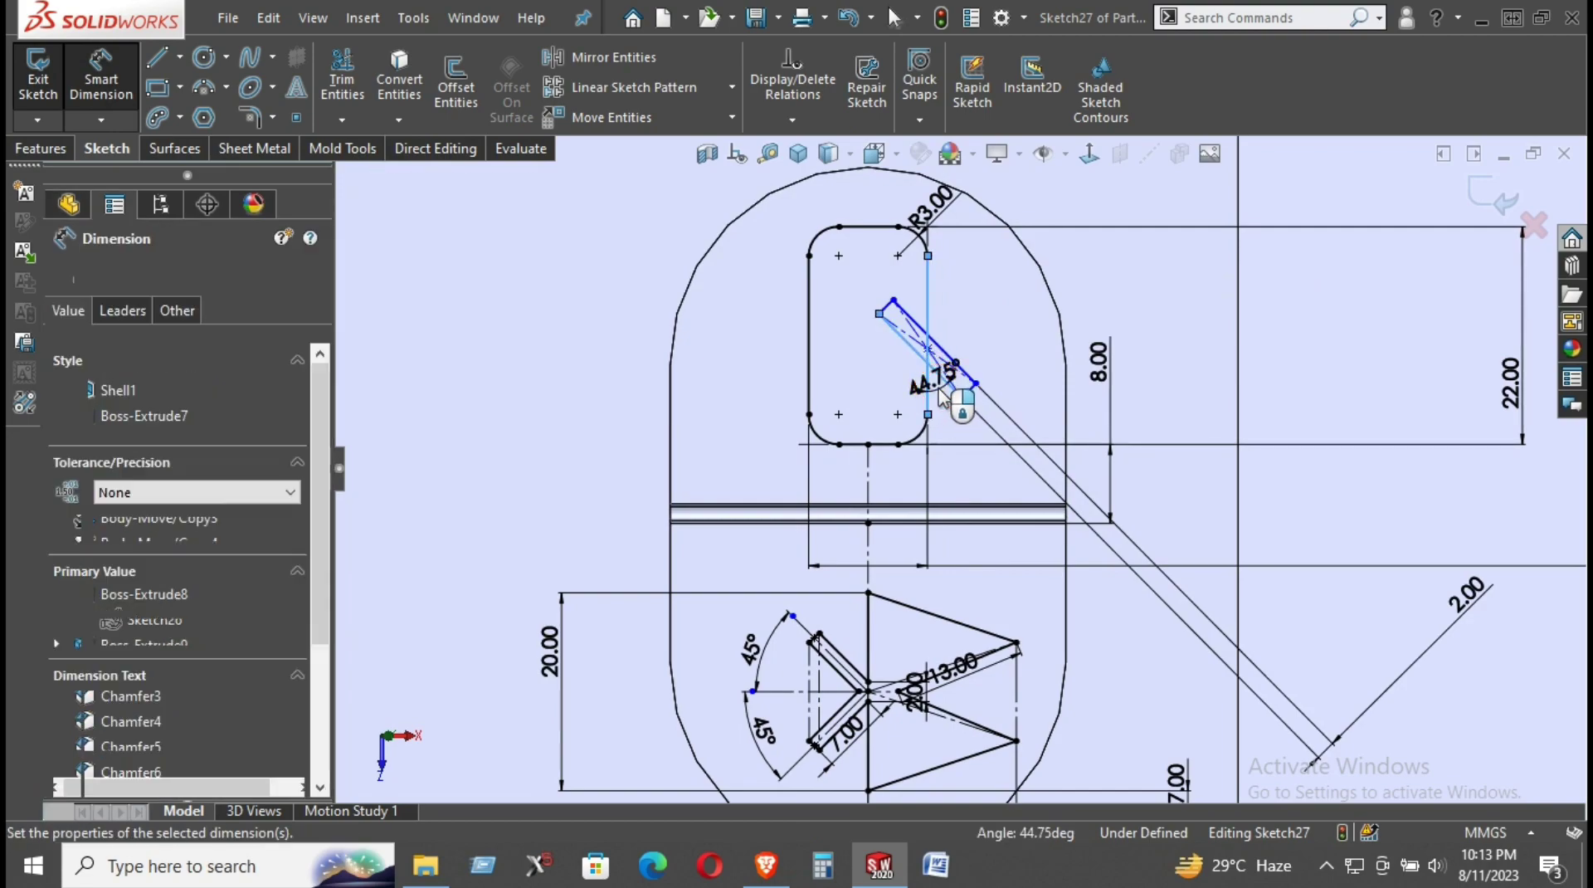
{"action": "type", "text": "45"}
{"action": "key", "text": "Return"}
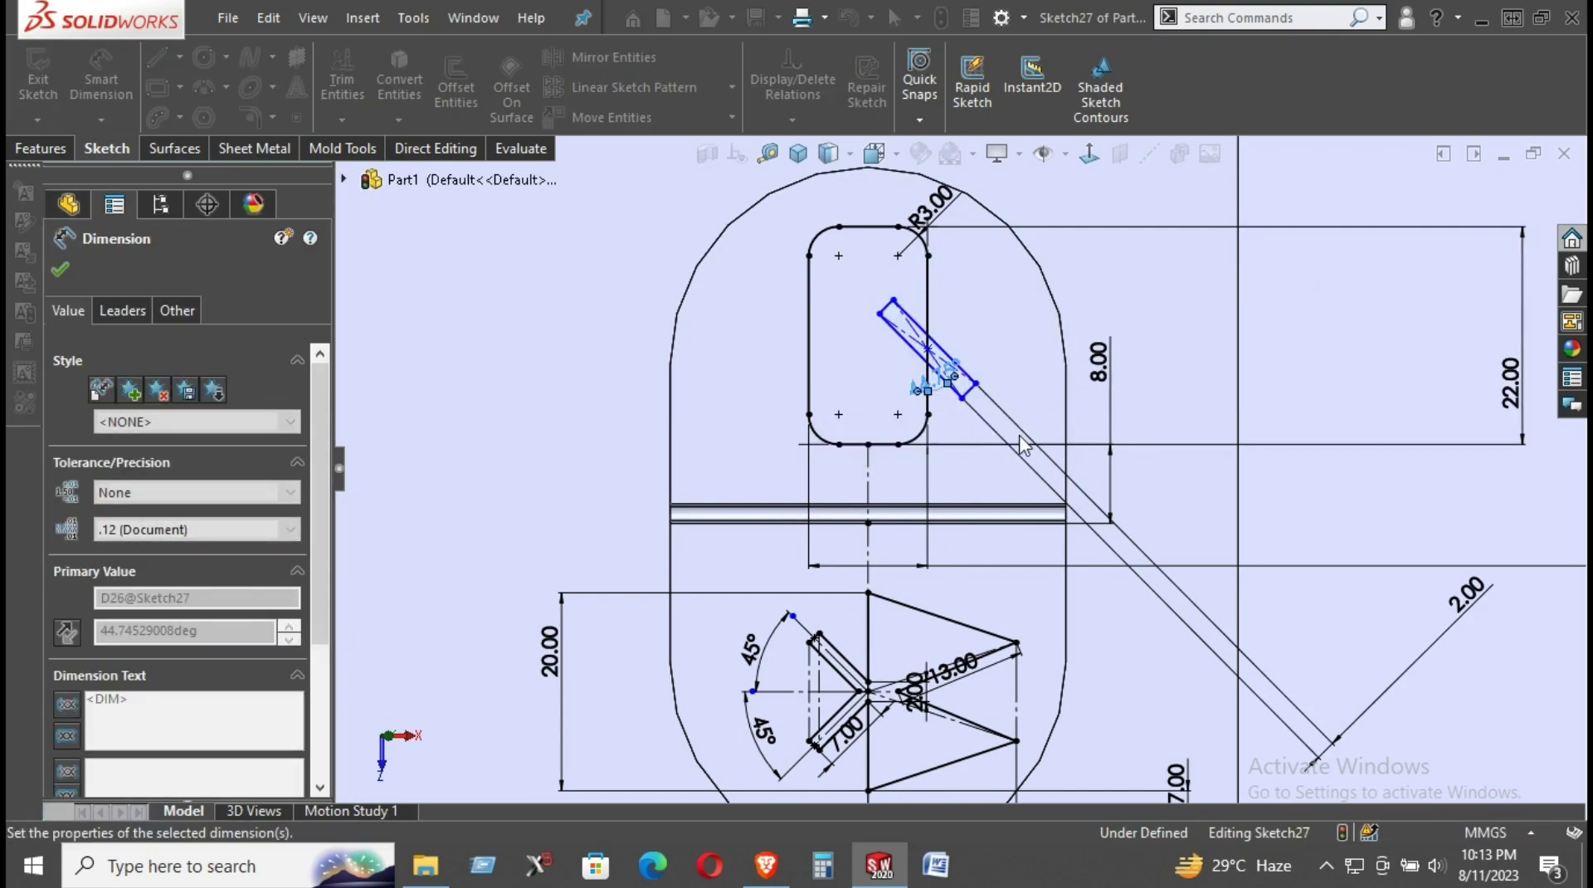
{"action": "right_click", "coordinate": [986, 315]}
{"action": "left_click", "coordinate": [1024, 384]}
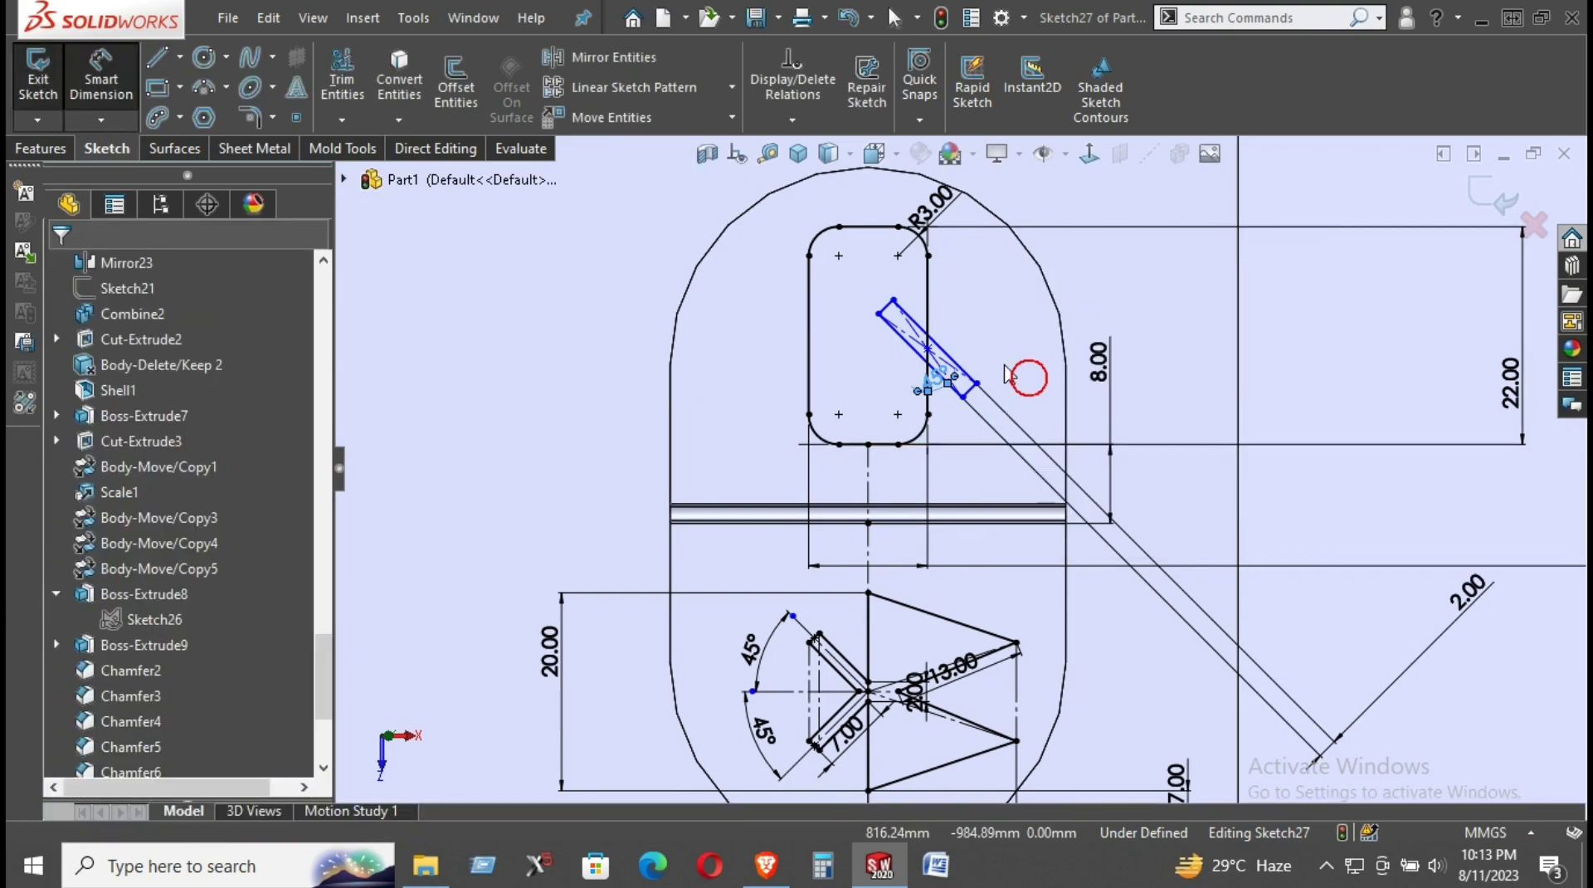
- Dimension the slot's upper edge length to 20 mm
{"action": "key", "text": "d"}
{"action": "left_click", "coordinate": [942, 375]}
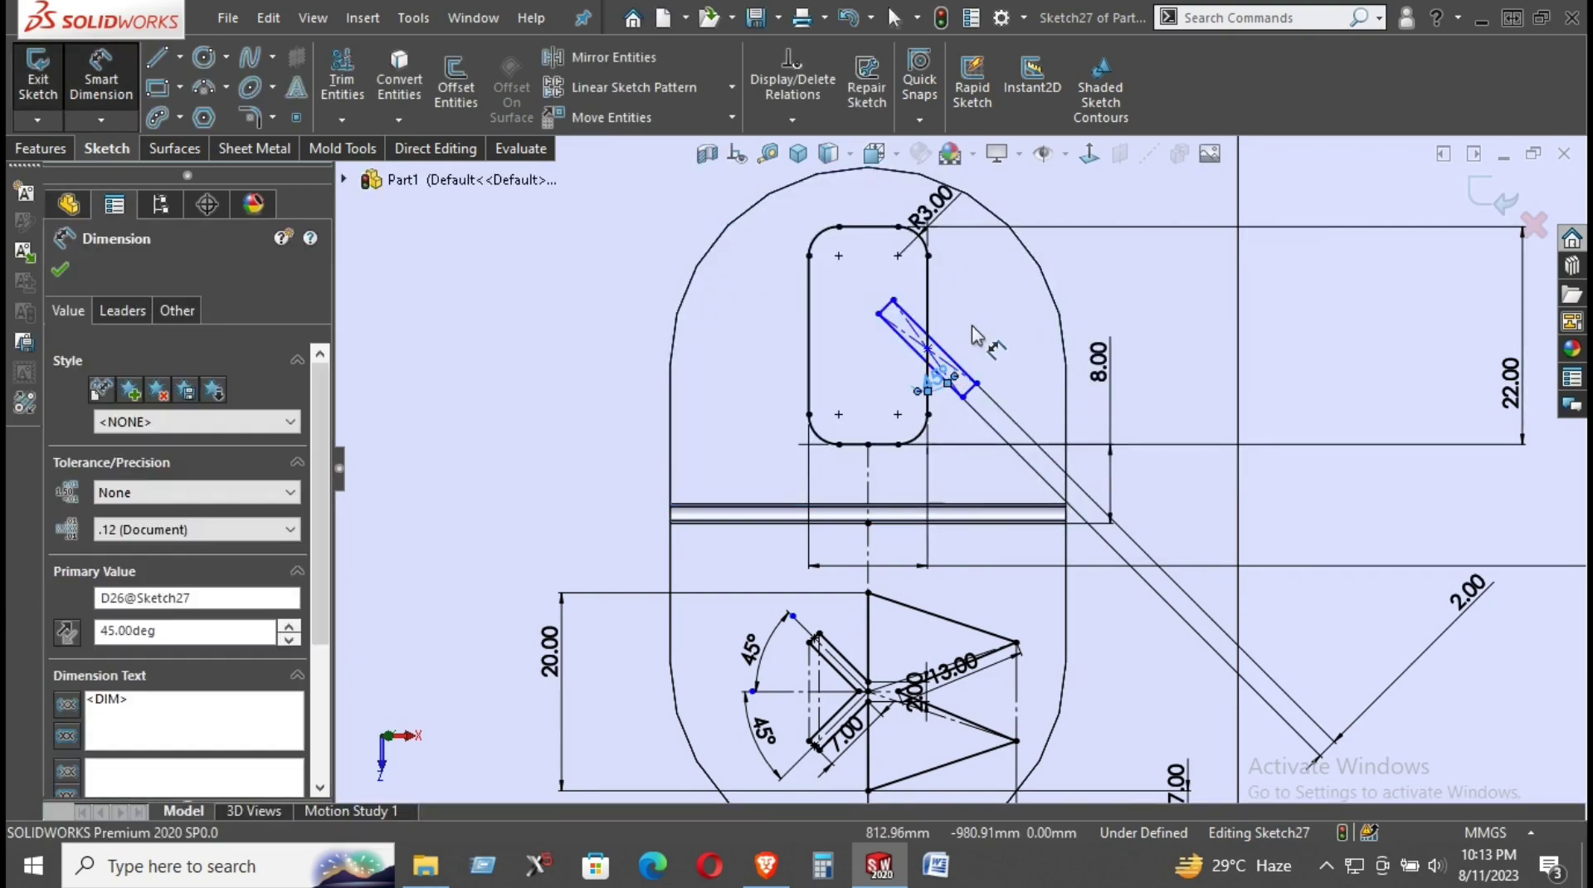
{"action": "key", "text": "Escape"}
{"action": "scroll", "coordinate": [971, 335], "scroll_direction": "down", "scroll_amount": 2}
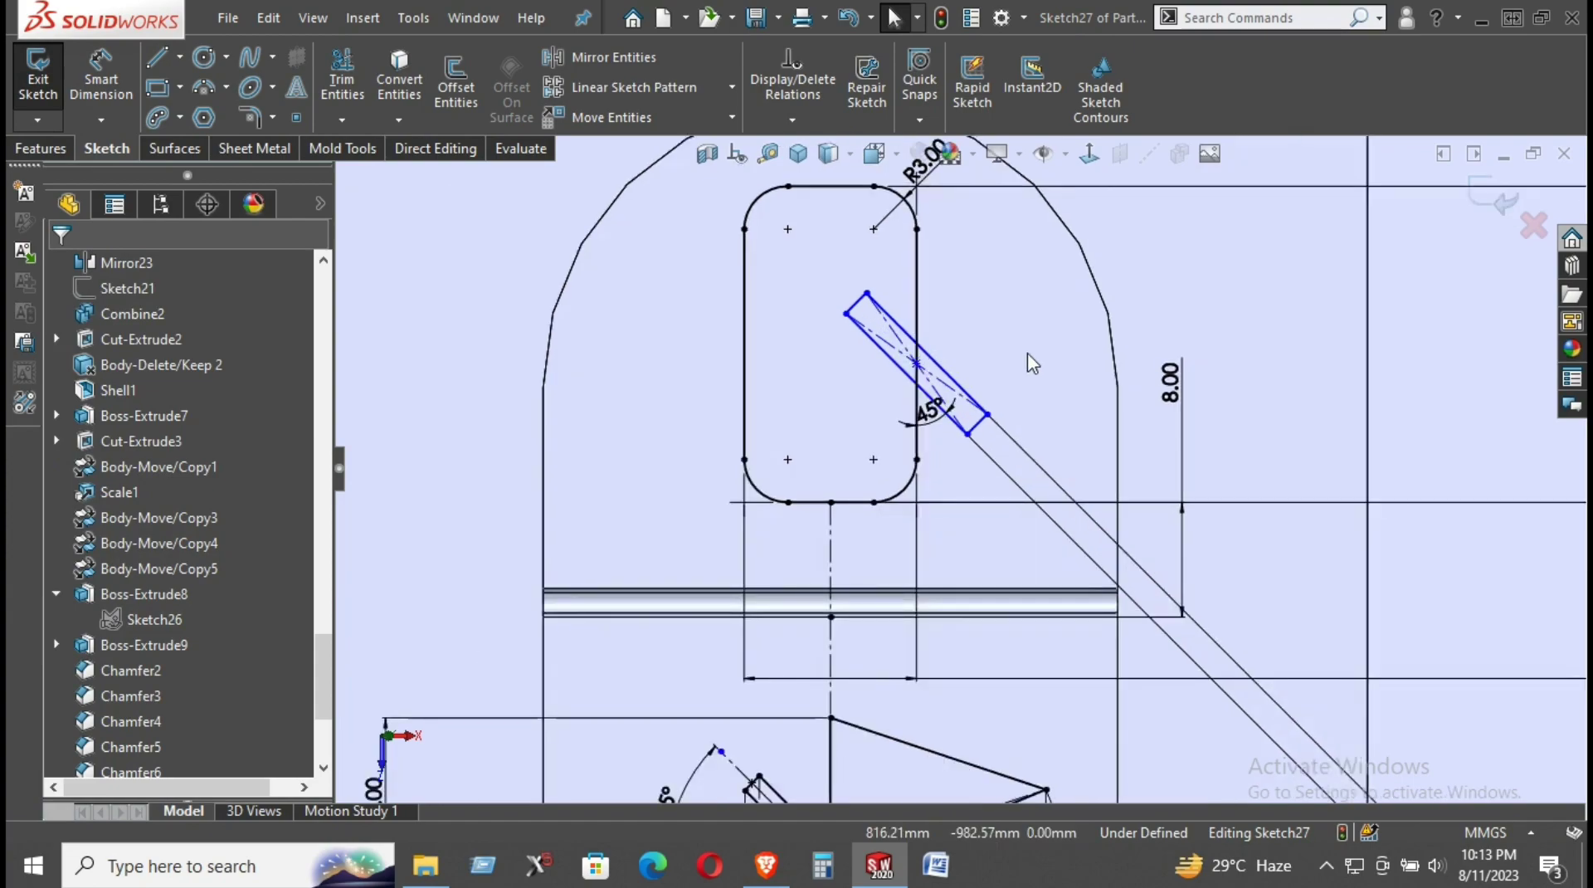
{"action": "left_click", "coordinate": [937, 369]}
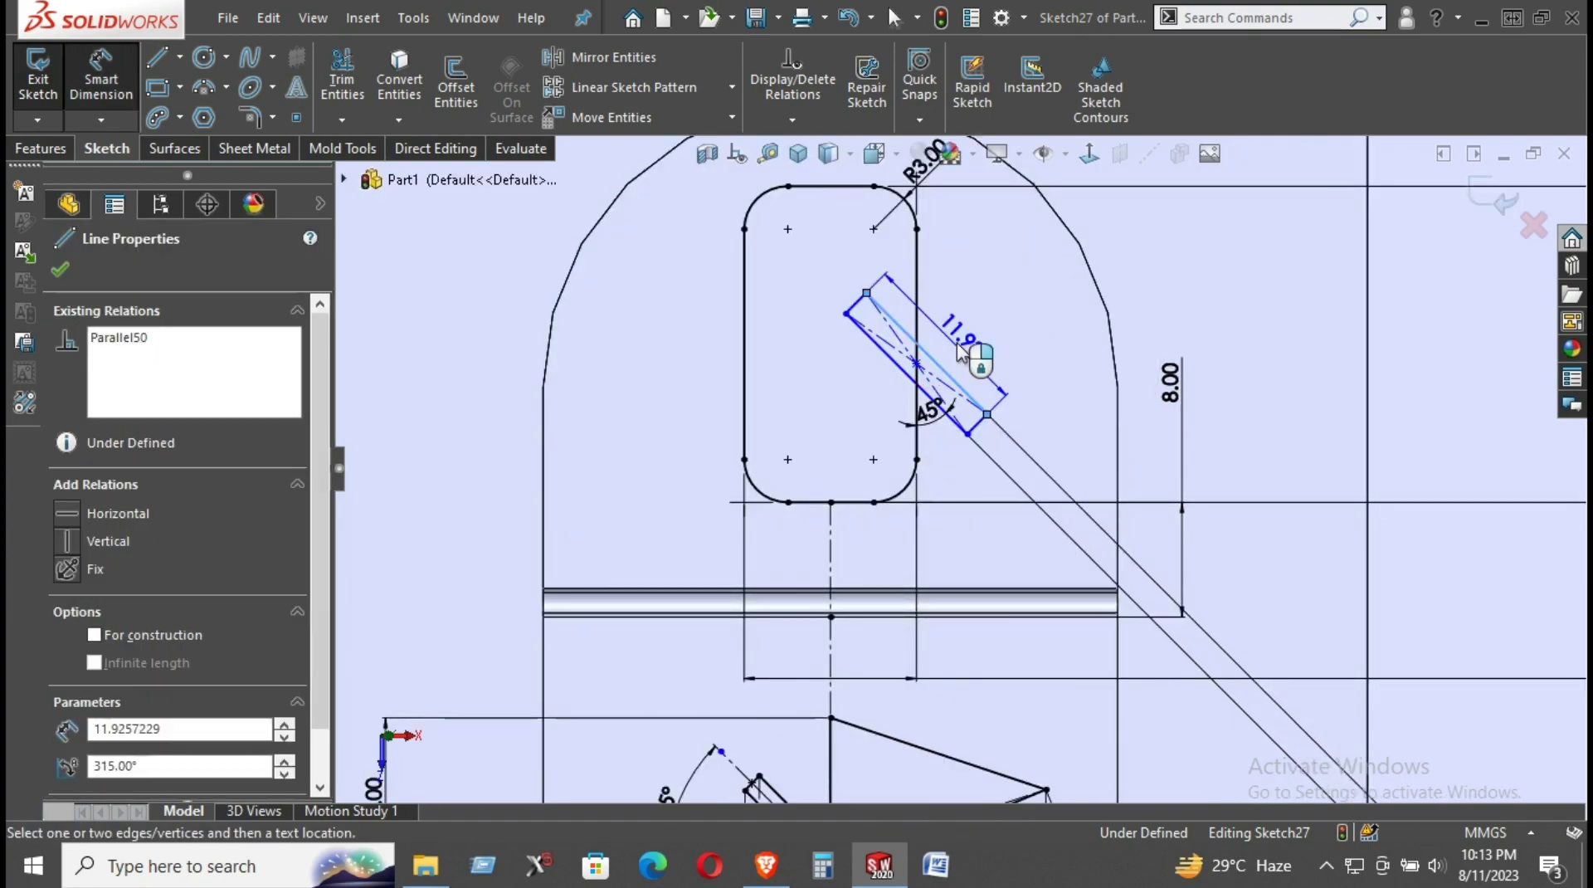
{"action": "left_click", "coordinate": [962, 347]}
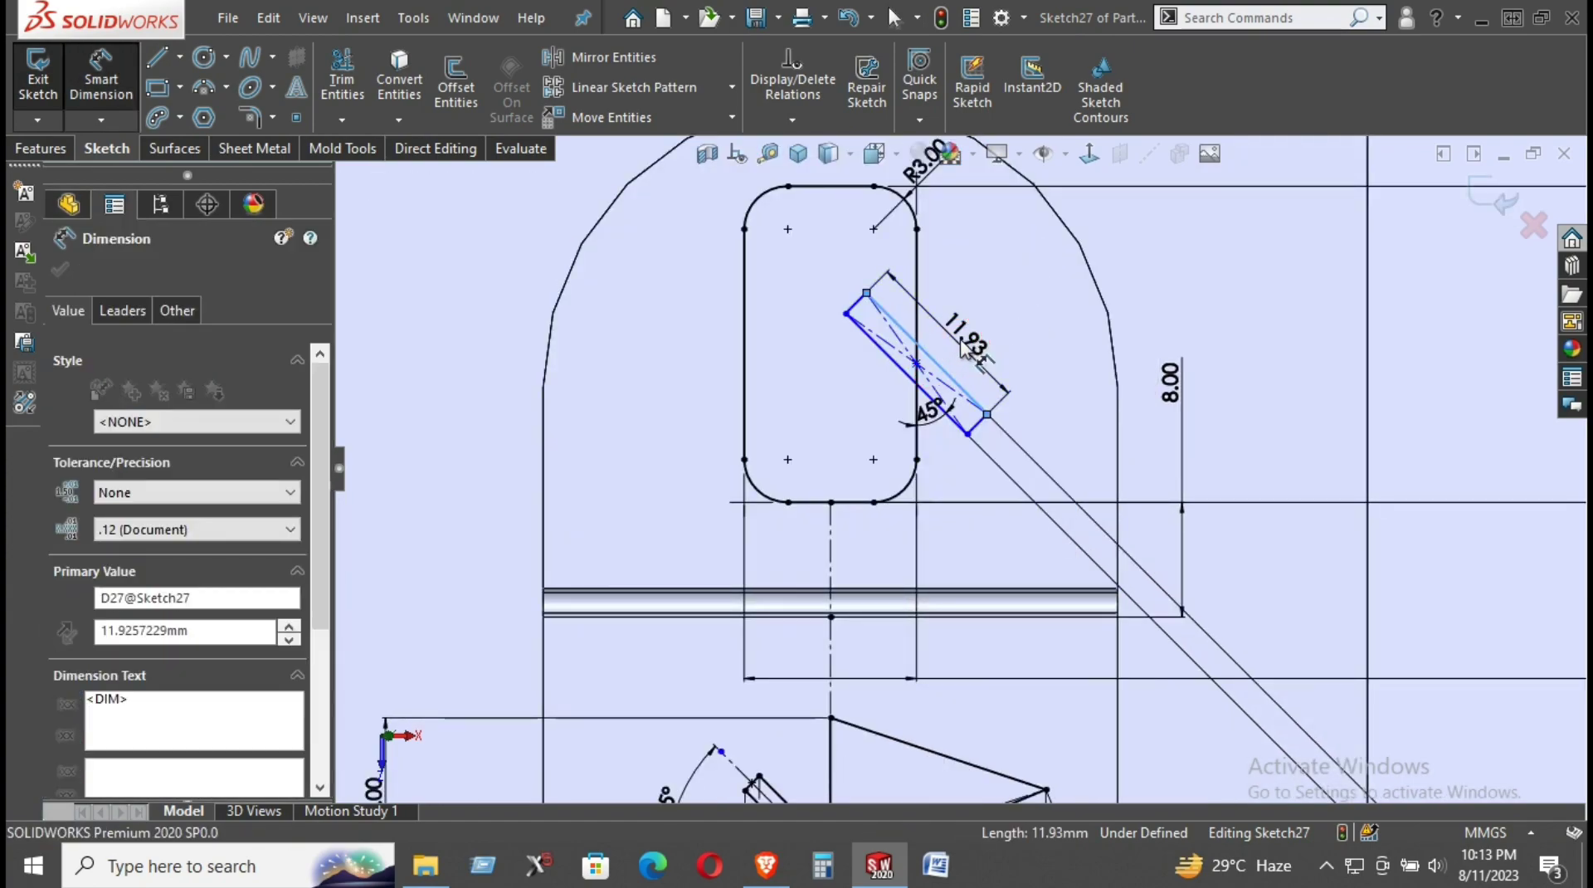
{"action": "type", "text": "20"}
{"action": "key", "text": "Return"}
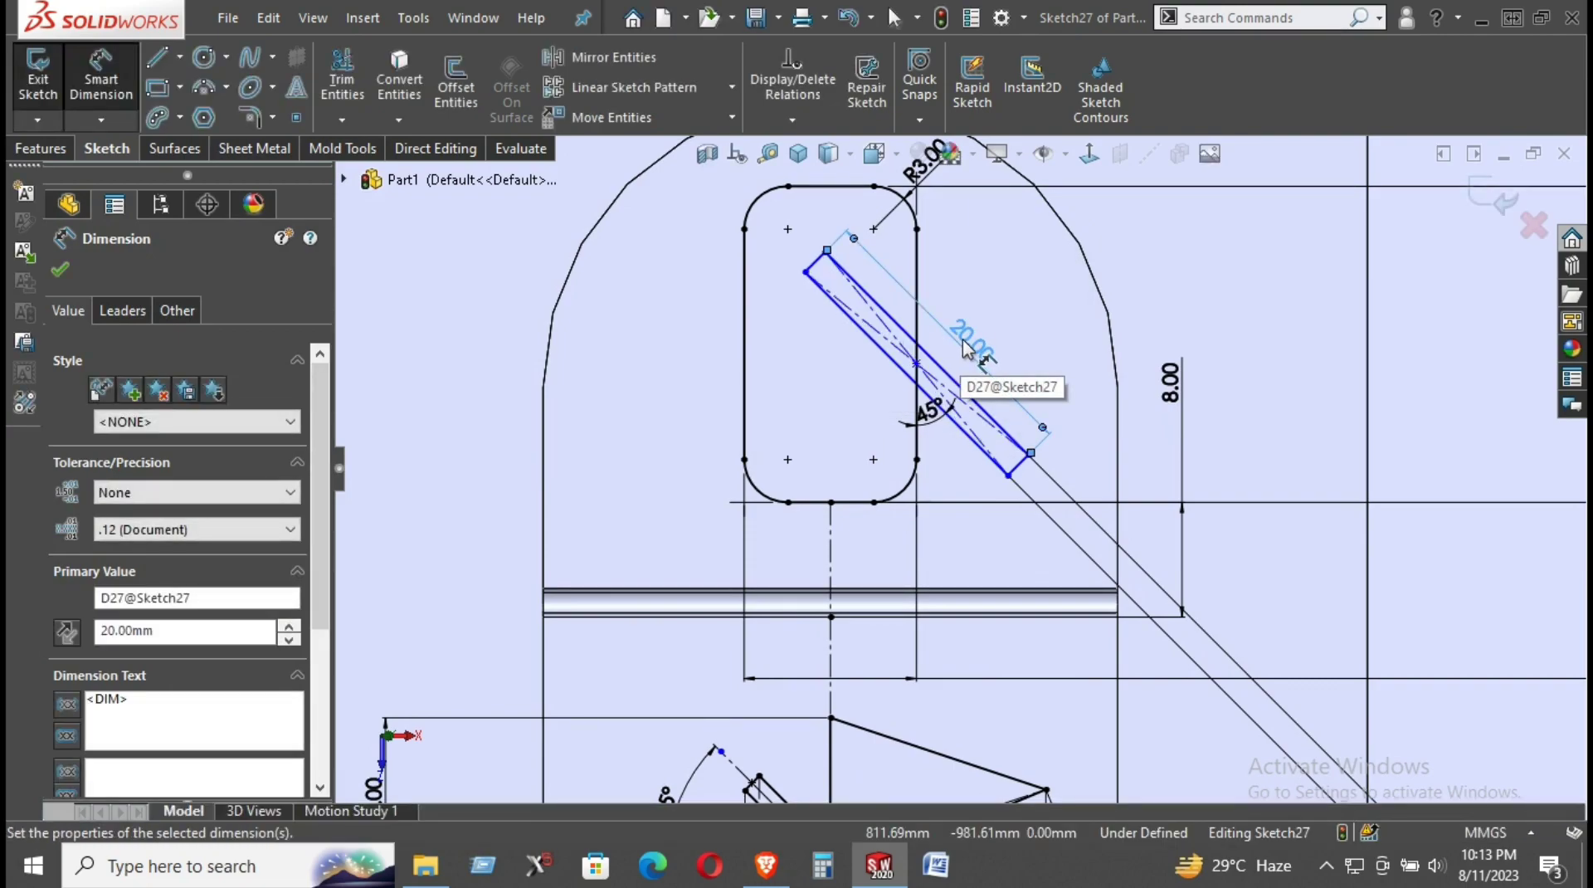
{"action": "right_click", "coordinate": [1050, 334]}
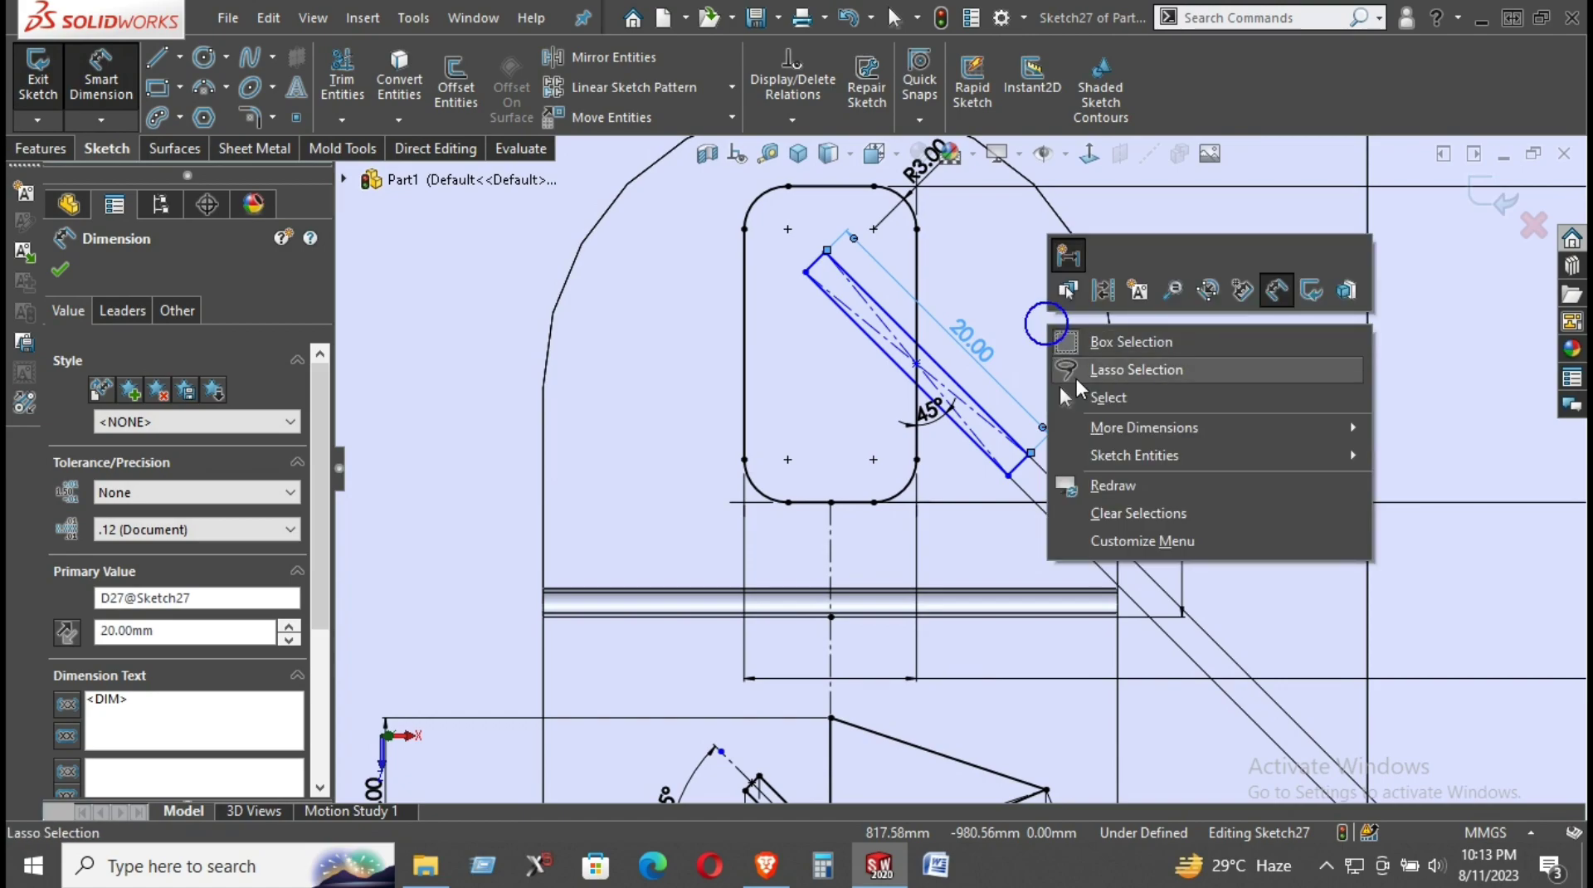
{"action": "left_click", "coordinate": [1099, 389]}
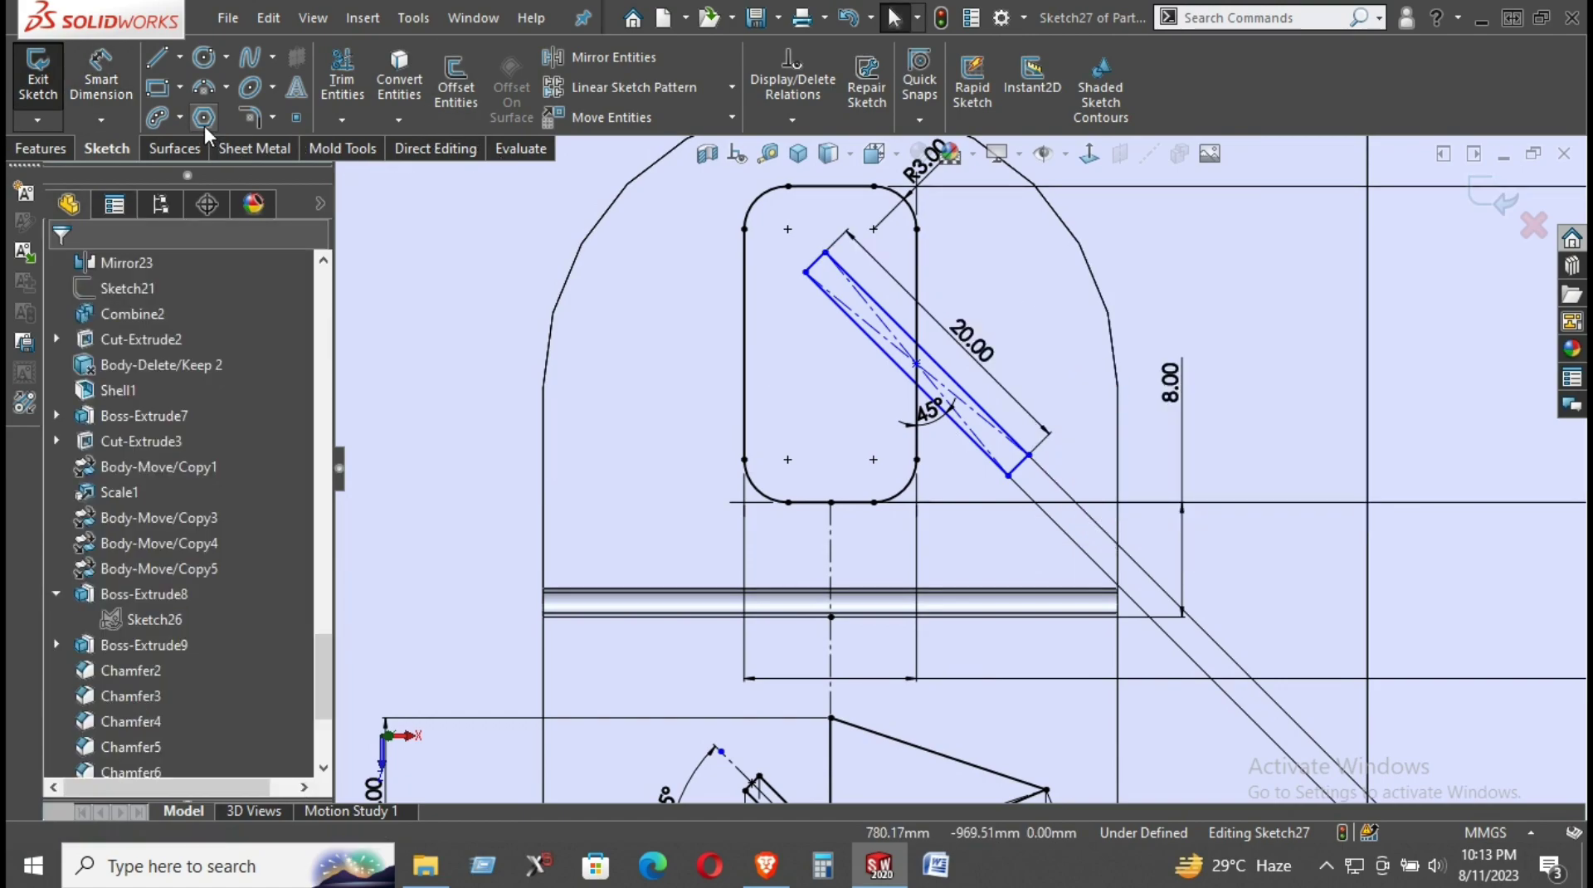
- Try a sketch fillet on the slot's lower corner, then cancel the failed attempt
{"action": "left_click", "coordinate": [251, 116]}
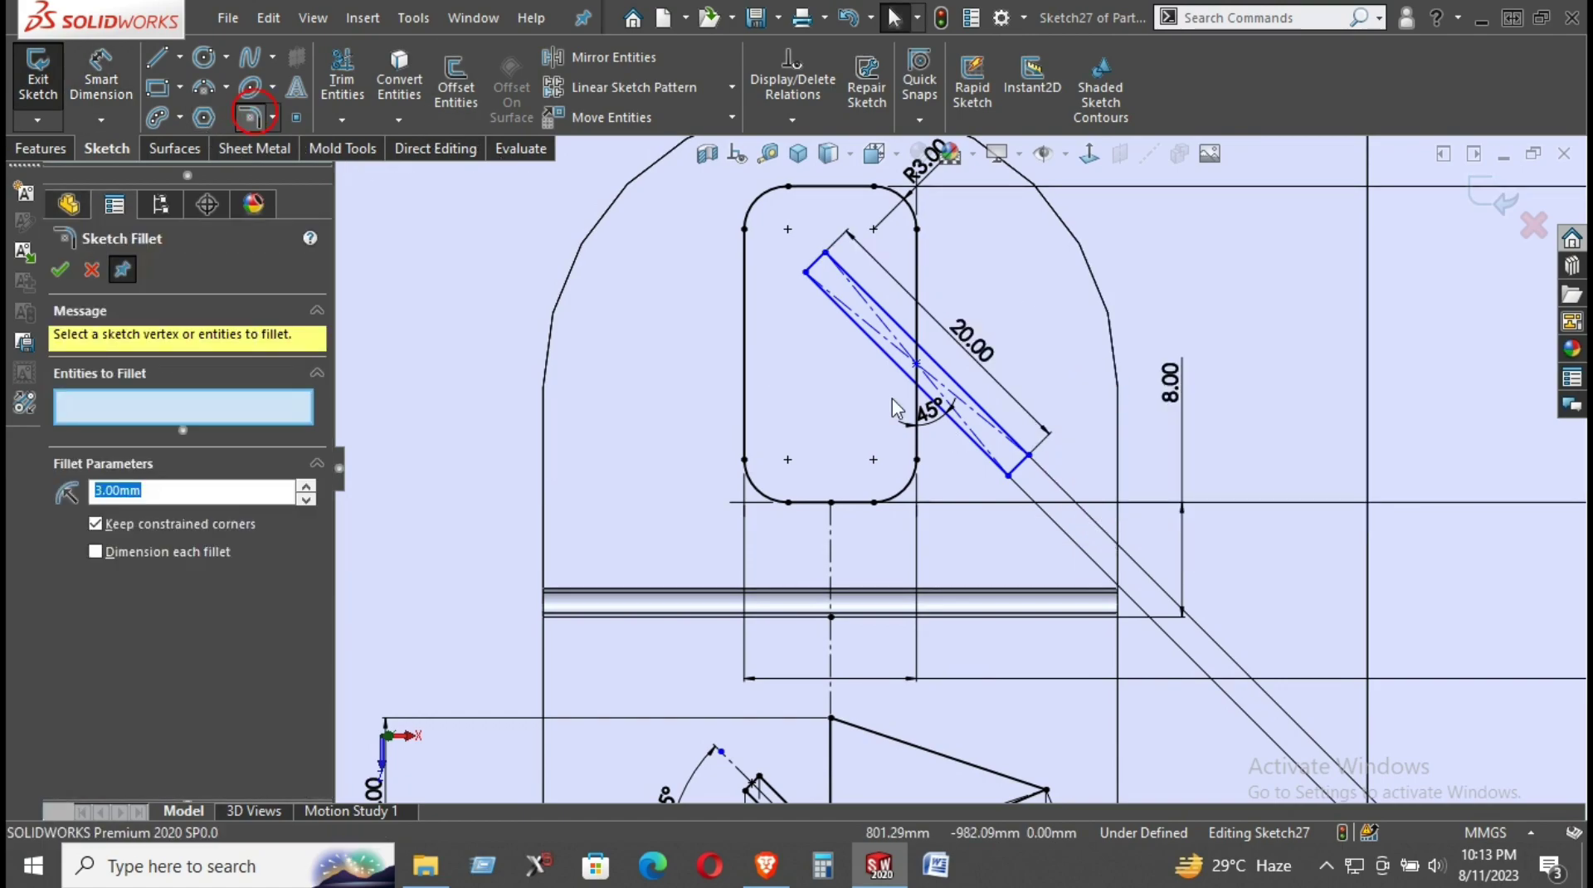
{"action": "left_click", "coordinate": [1010, 476]}
{"action": "scroll", "coordinate": [1048, 471], "scroll_direction": "down", "scroll_amount": 2}
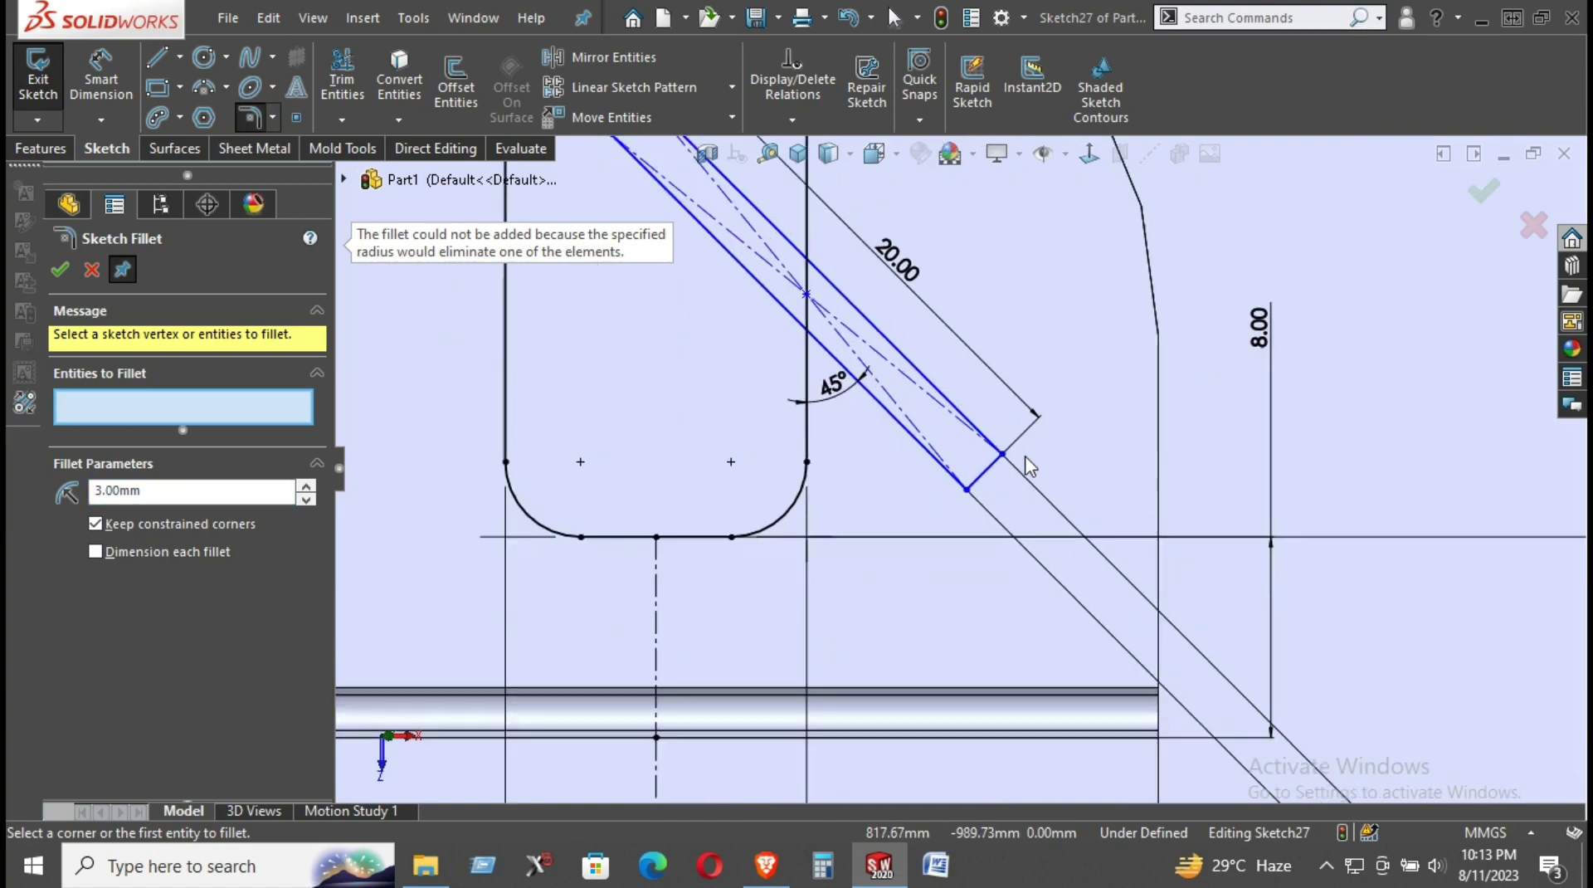
{"action": "scroll", "coordinate": [1025, 462], "scroll_direction": "down", "scroll_amount": 3}
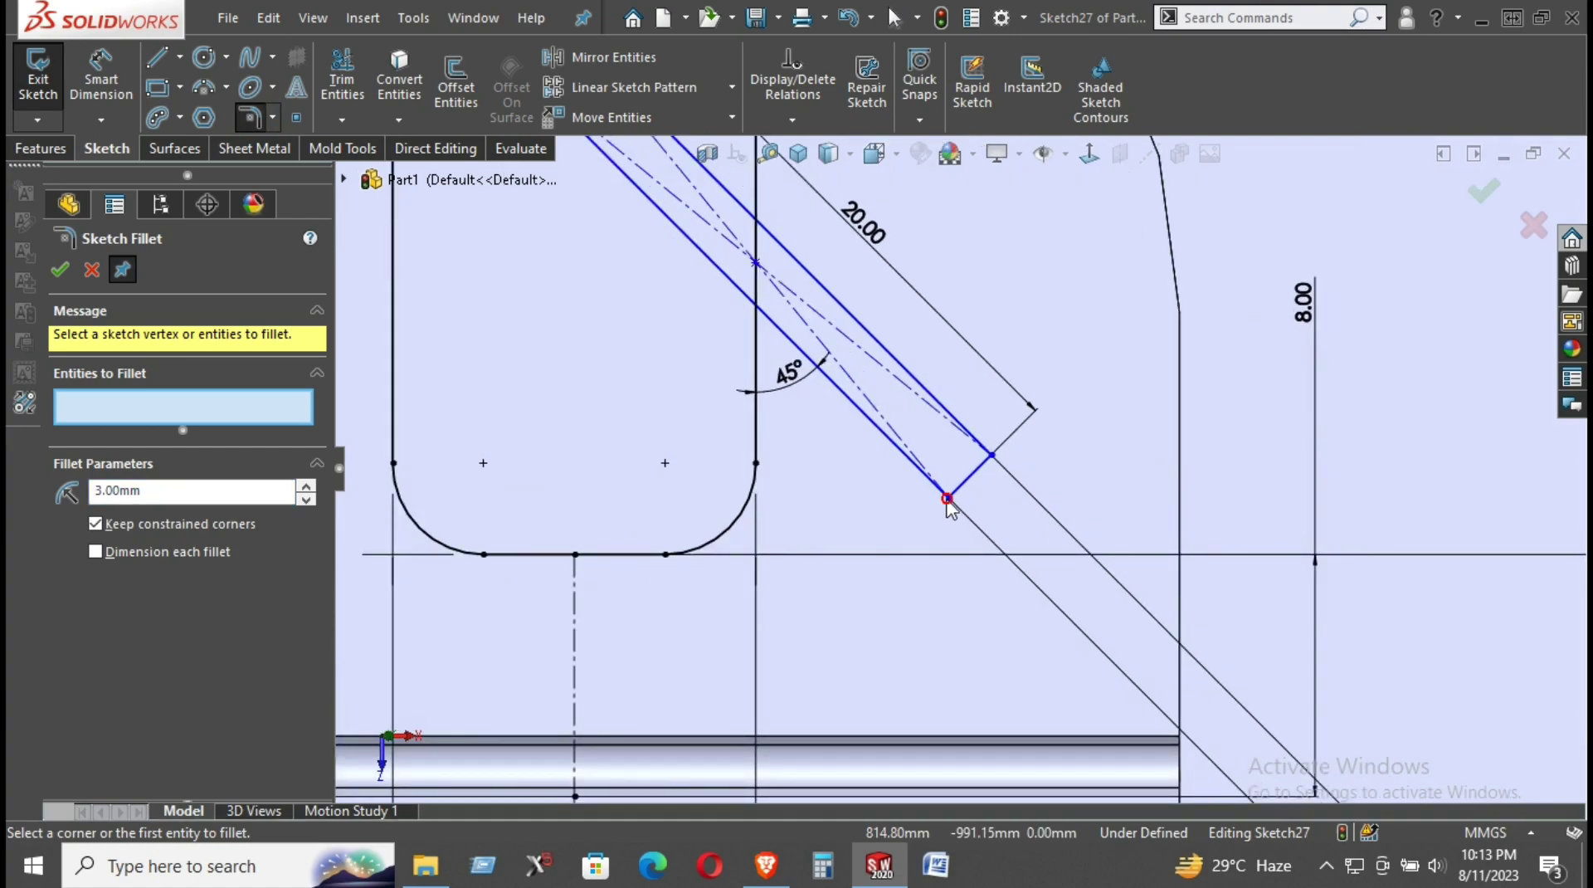
{"action": "left_click", "coordinate": [950, 498]}
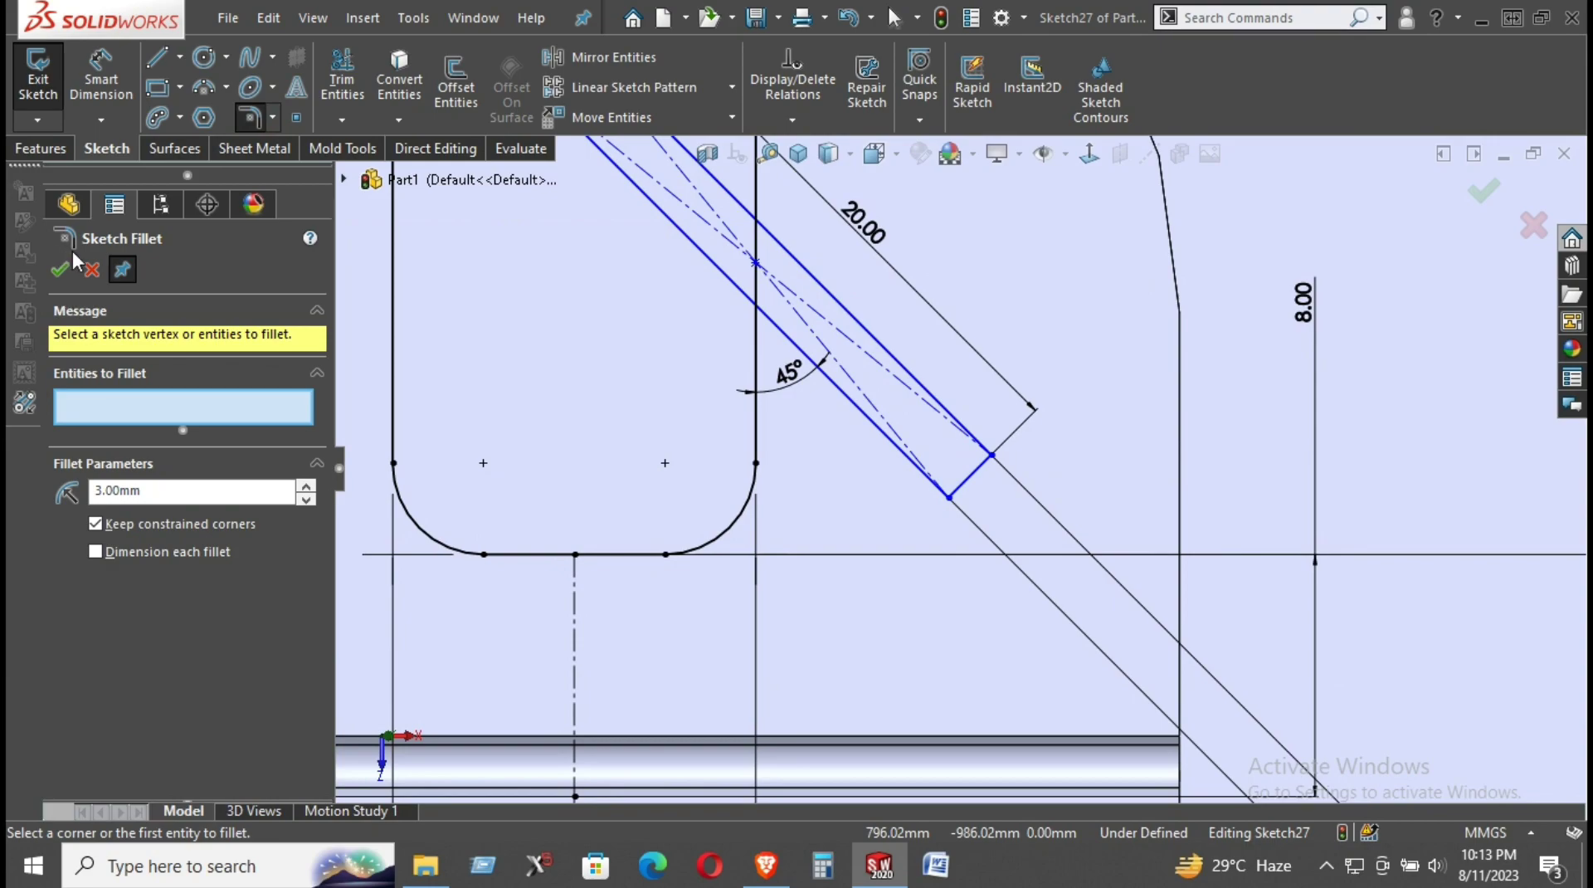
{"action": "left_click", "coordinate": [91, 270]}
{"action": "scroll", "coordinate": [988, 432], "scroll_direction": "down", "scroll_amount": 2}
{"action": "scroll", "coordinate": [988, 431], "scroll_direction": "down", "scroll_amount": 1}
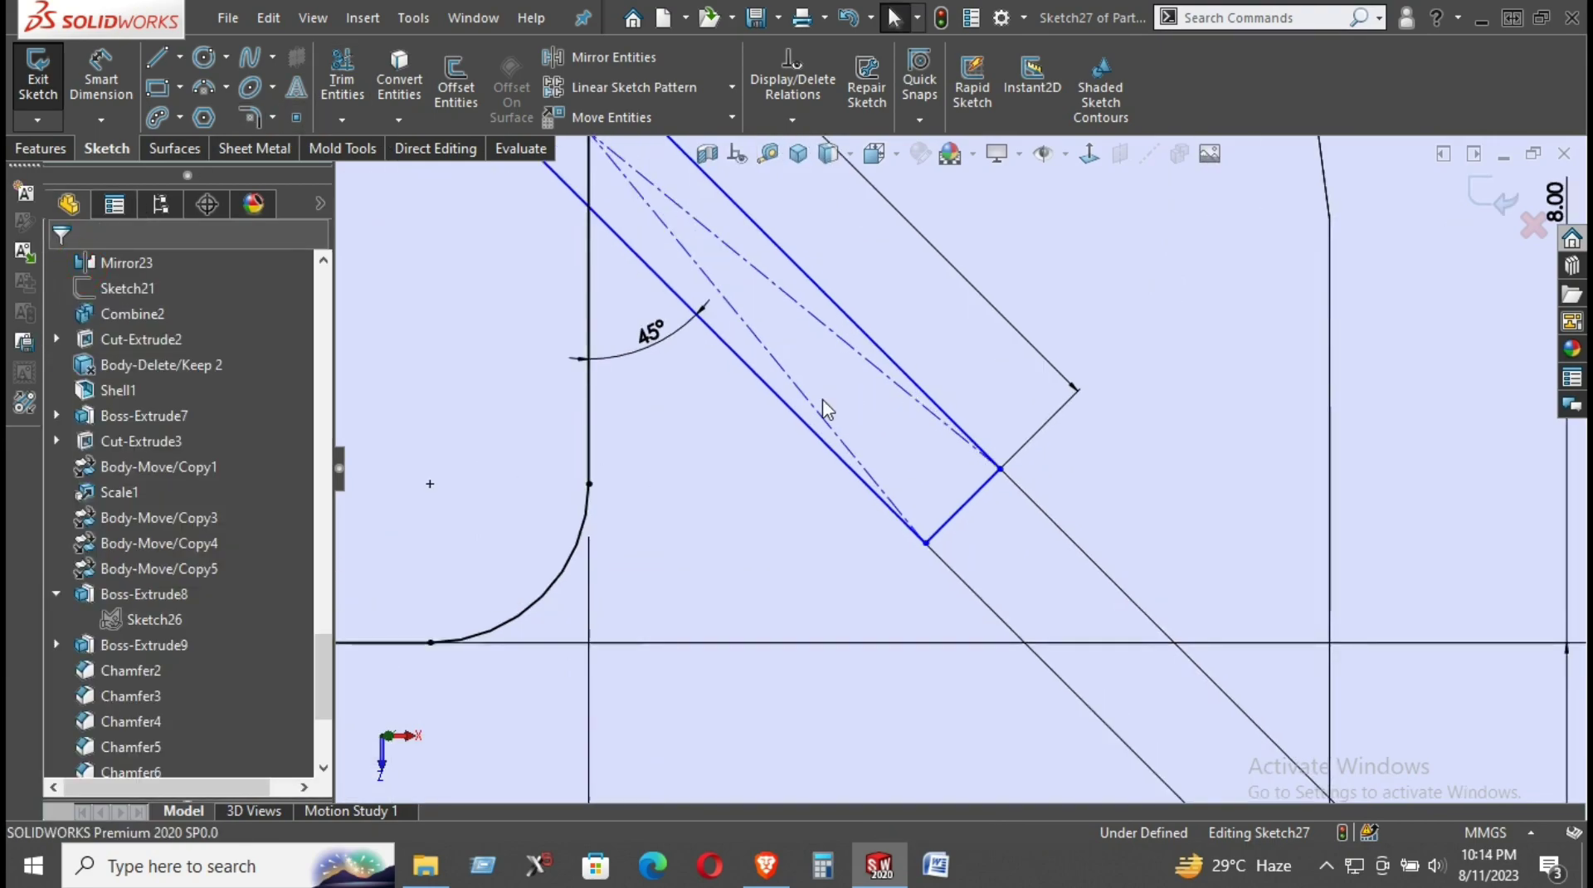
- Fillet both slot corners with 0.50 mm radius and fit the slot in view
{"action": "left_click", "coordinate": [253, 118]}
{"action": "type", "text": "1"}
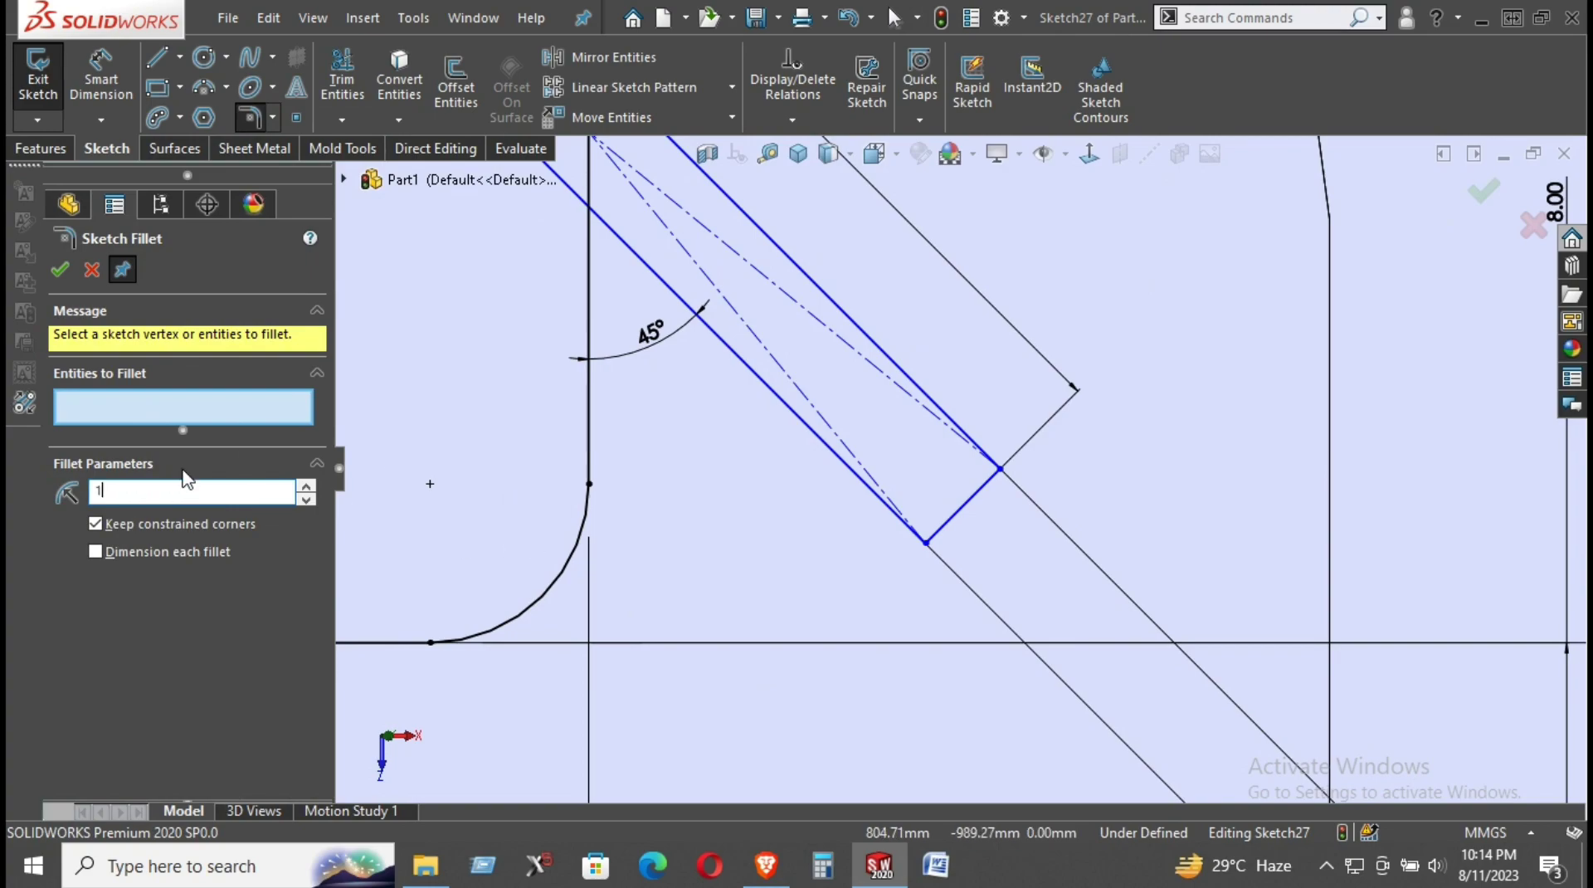
{"action": "left_click", "coordinate": [927, 544]}
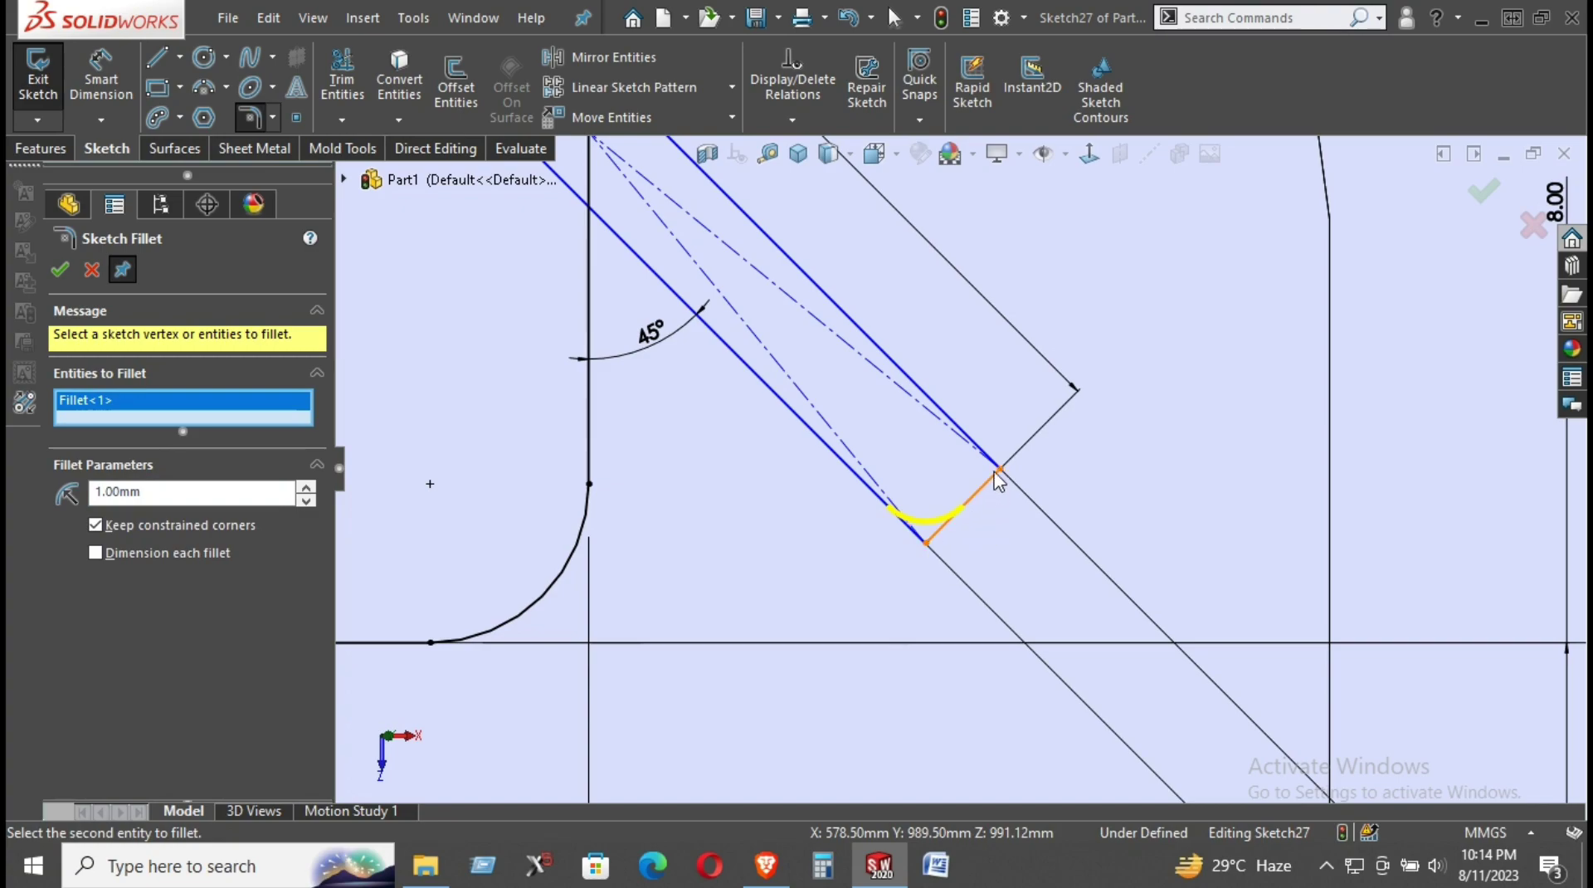
{"action": "left_click", "coordinate": [998, 466]}
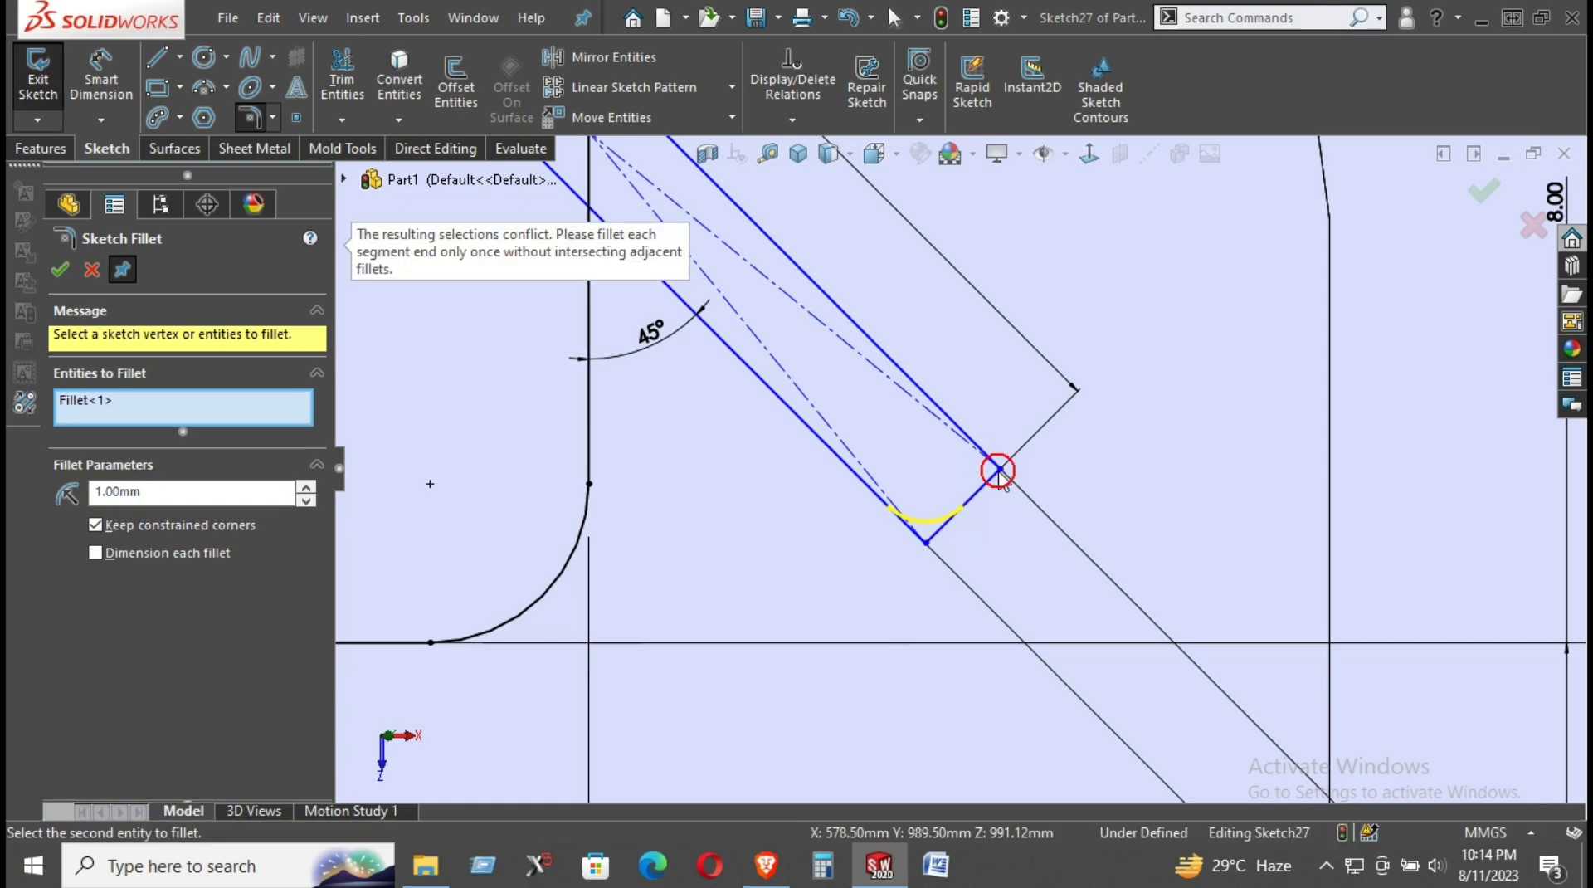
{"action": "left_click", "coordinate": [152, 402]}
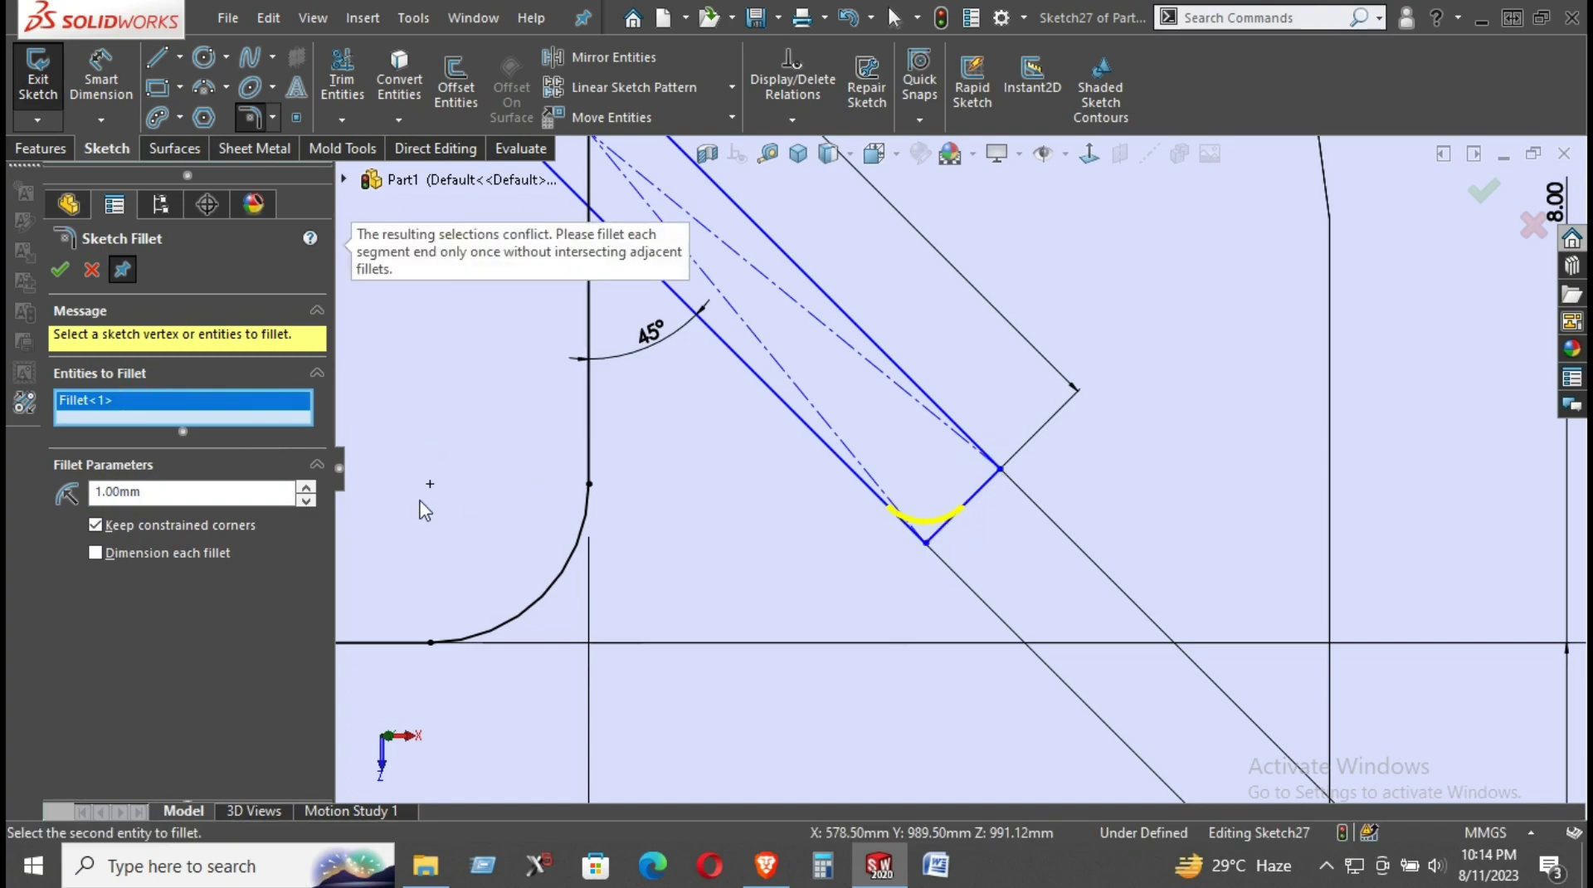
{"action": "double_click", "coordinate": [177, 486]}
{"action": "type", "text": ".5"}
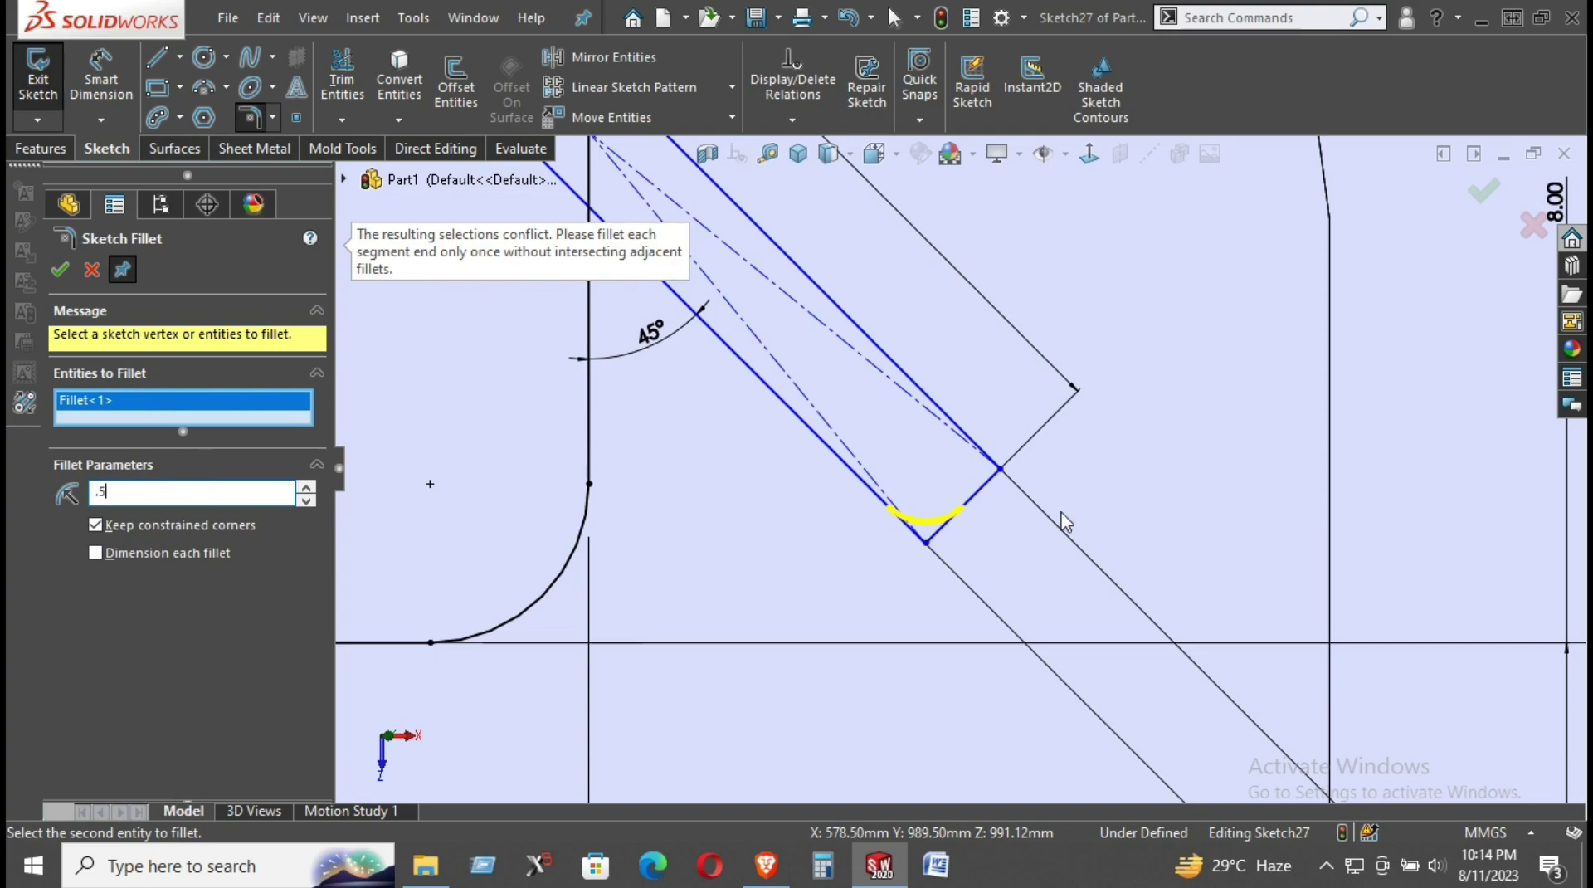
{"action": "left_click", "coordinate": [1001, 468]}
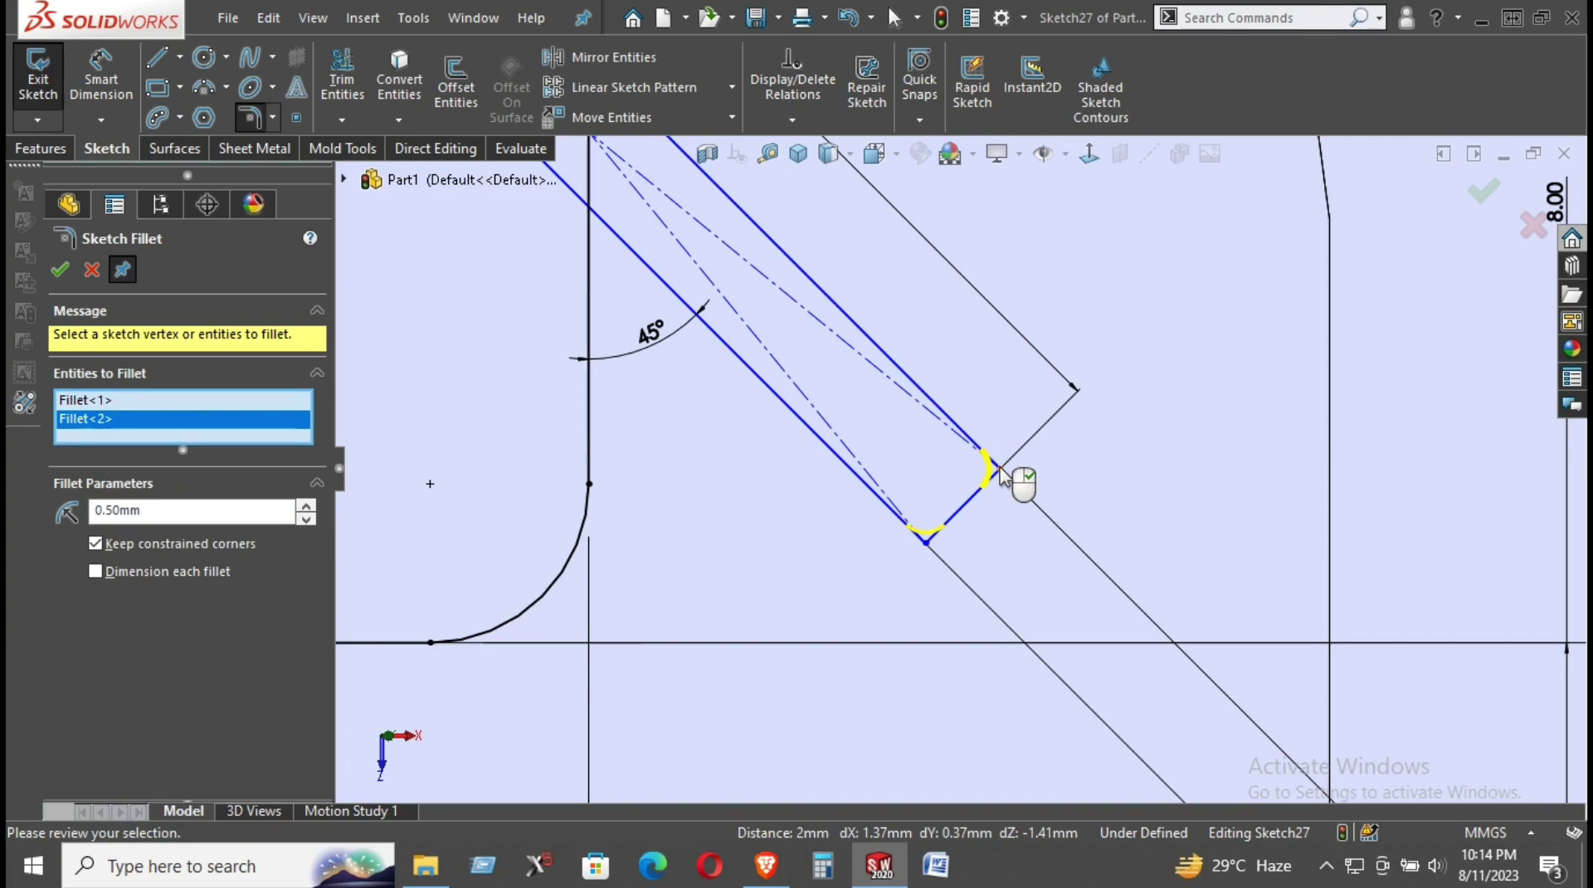
{"action": "left_click", "coordinate": [57, 277]}
{"action": "key", "text": "f"}
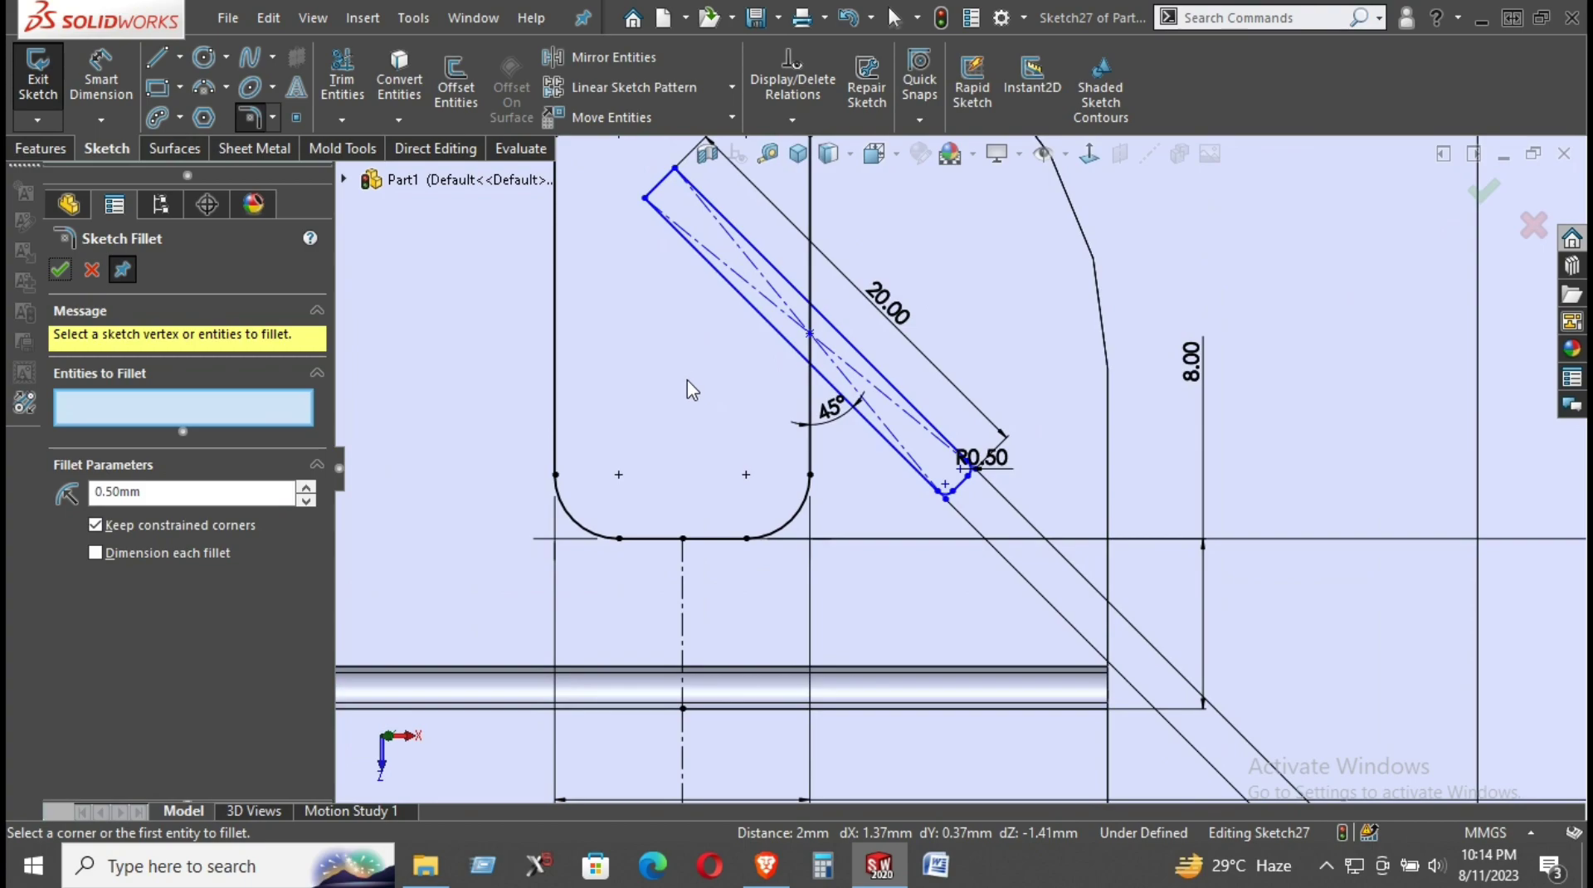
- Power-trim the slot lines inside the rounded rectangle so they end at its right edge
{"action": "key", "text": "z"}
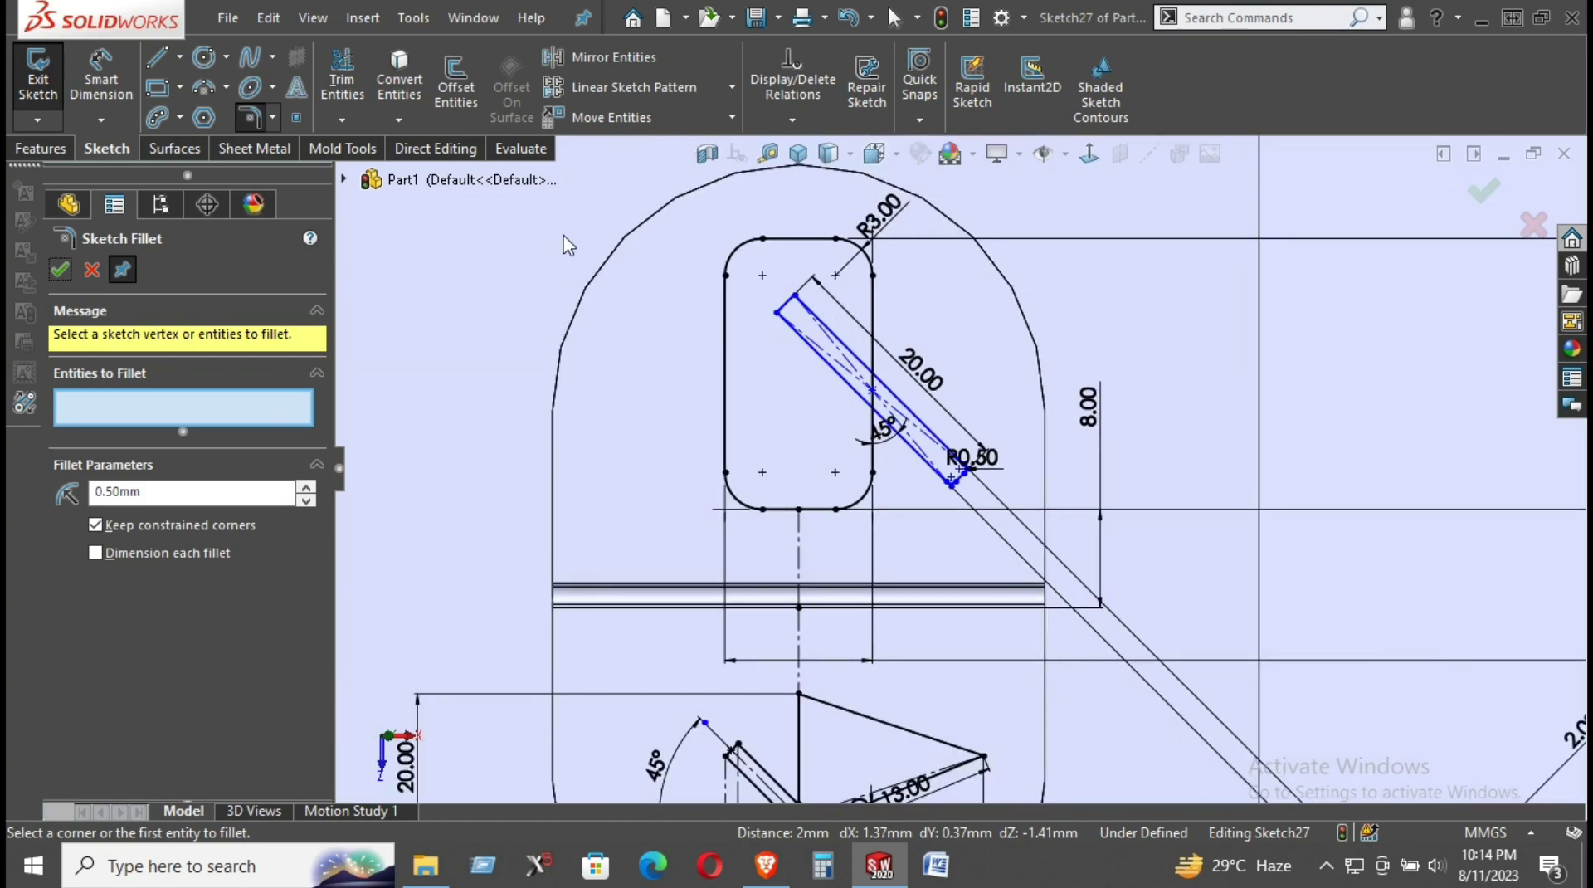
{"action": "left_click", "coordinate": [338, 71]}
{"action": "scroll", "coordinate": [809, 315], "scroll_direction": "up", "scroll_amount": 3}
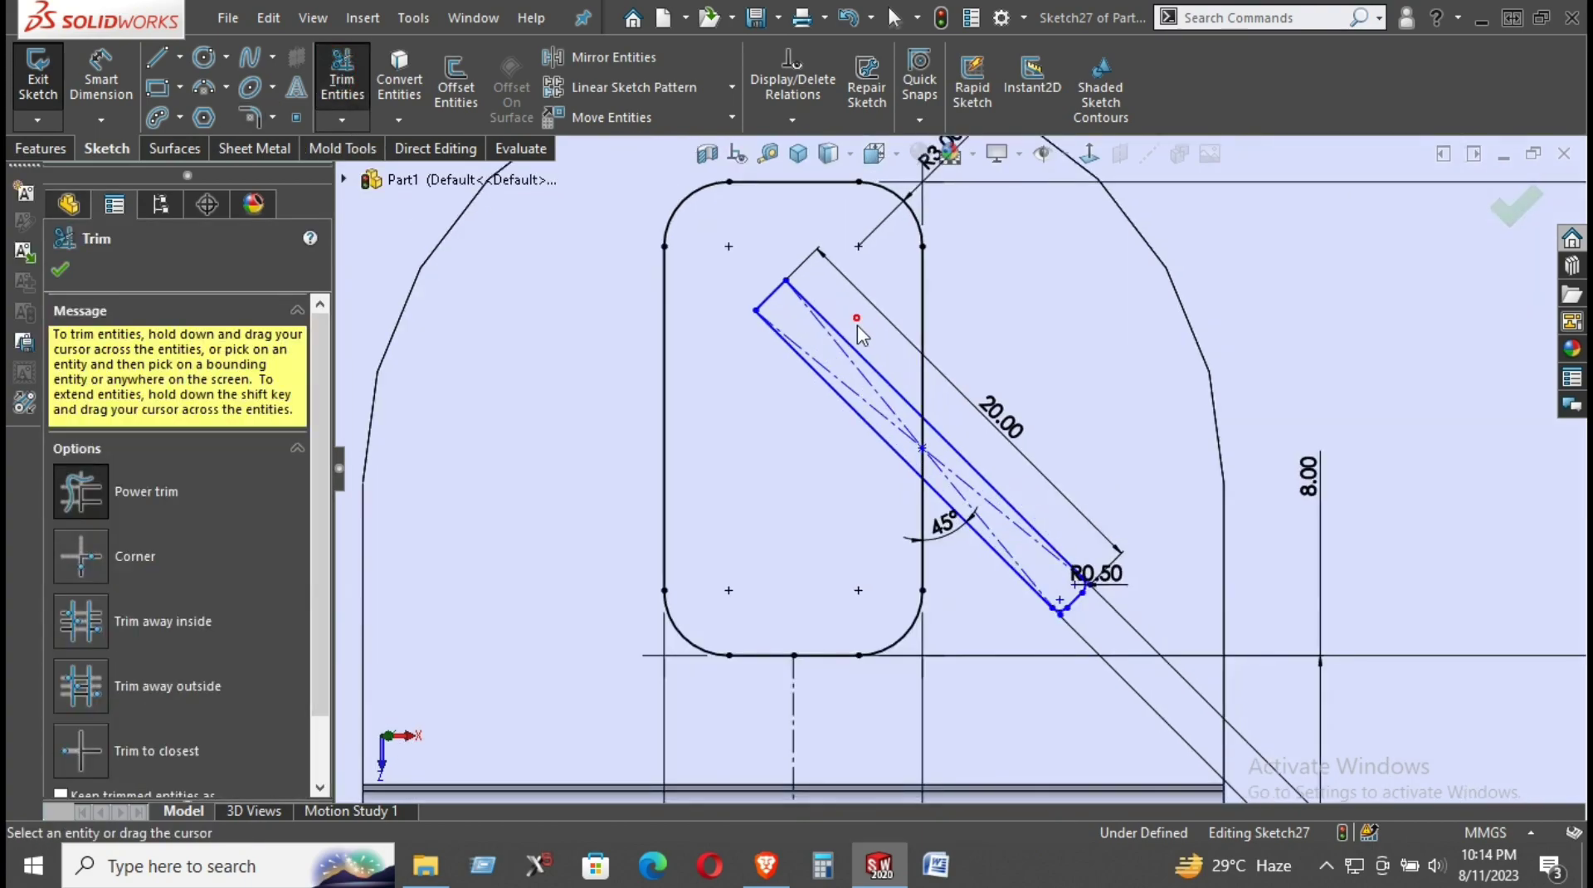
{"action": "left_click_drag", "start_coordinate": [836, 421], "coordinate": [772, 302]}
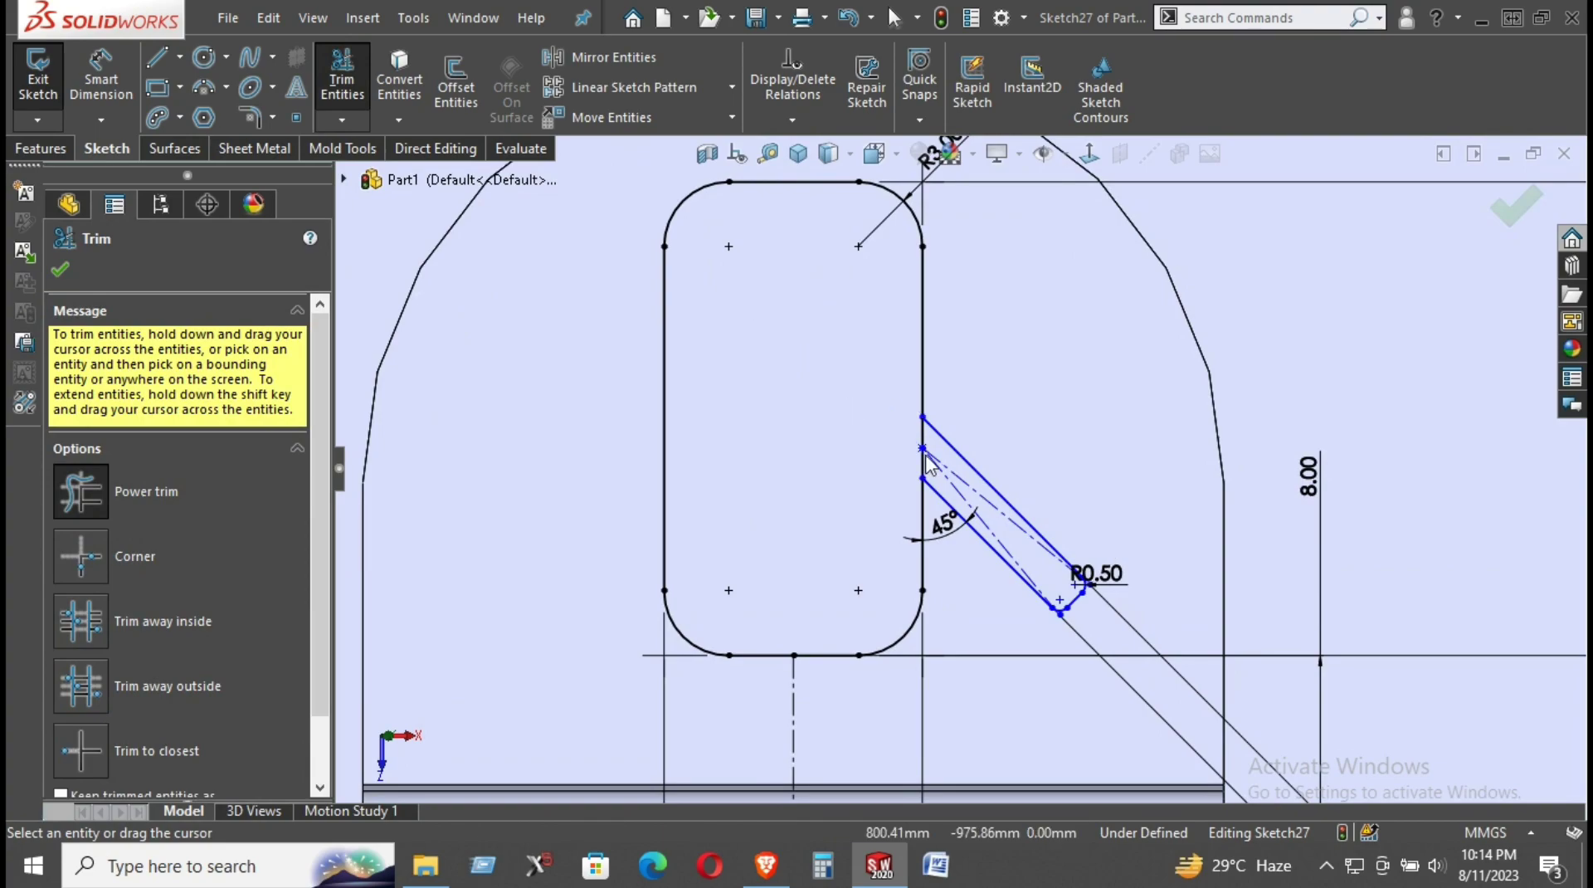
{"action": "scroll", "coordinate": [930, 452], "scroll_direction": "up", "scroll_amount": 2}
{"action": "scroll", "coordinate": [928, 452], "scroll_direction": "up", "scroll_amount": 2}
{"action": "left_click_drag", "start_coordinate": [937, 434], "coordinate": [900, 427]}
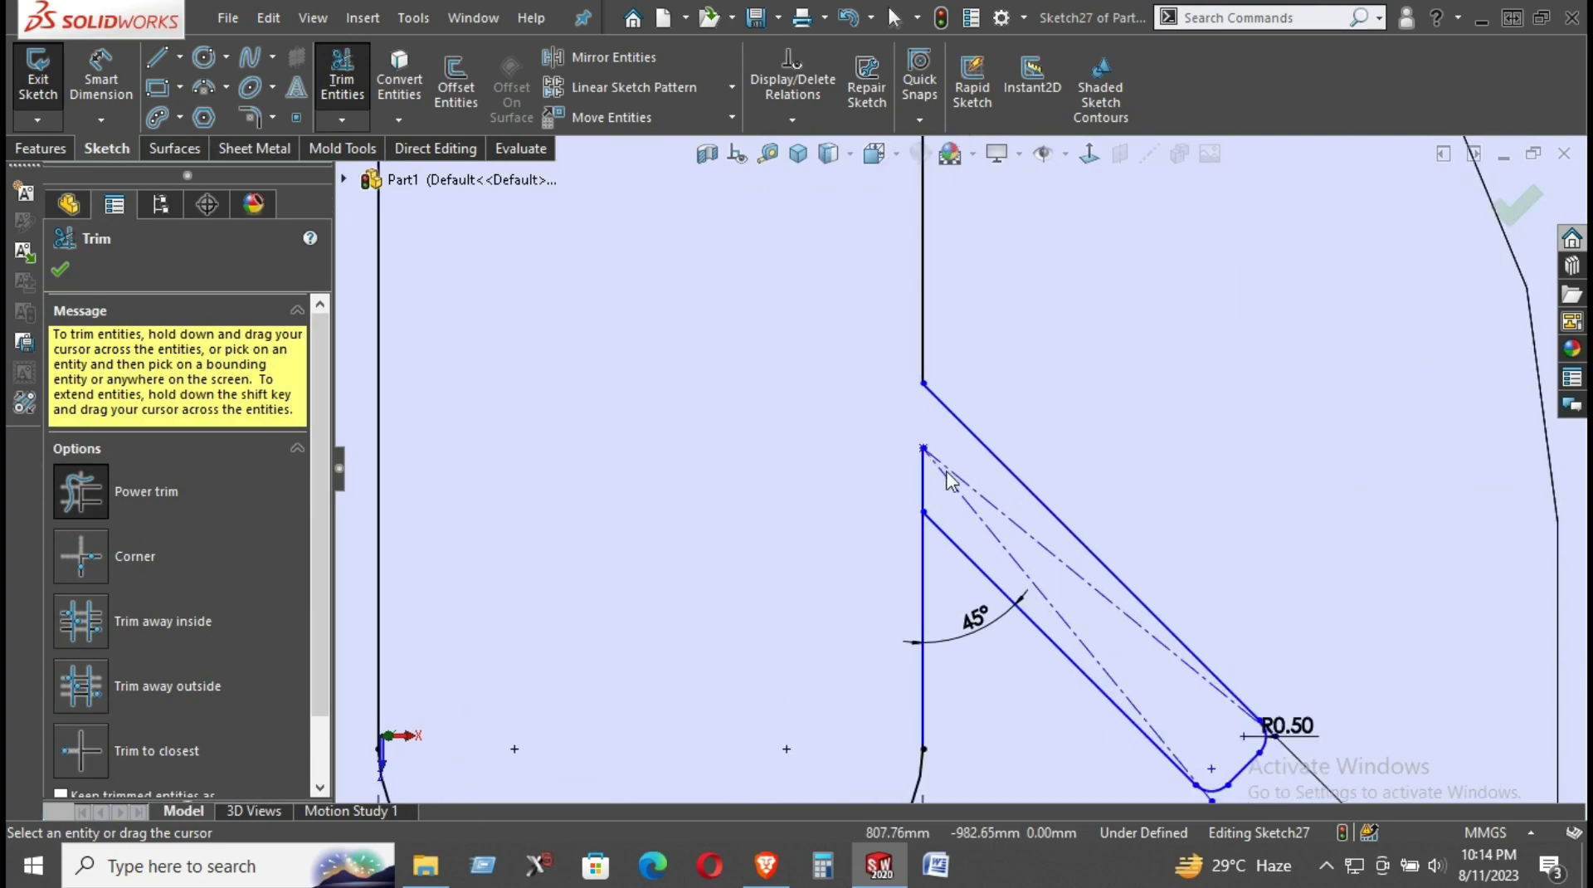
{"action": "left_click_drag", "start_coordinate": [943, 492], "coordinate": [912, 481]}
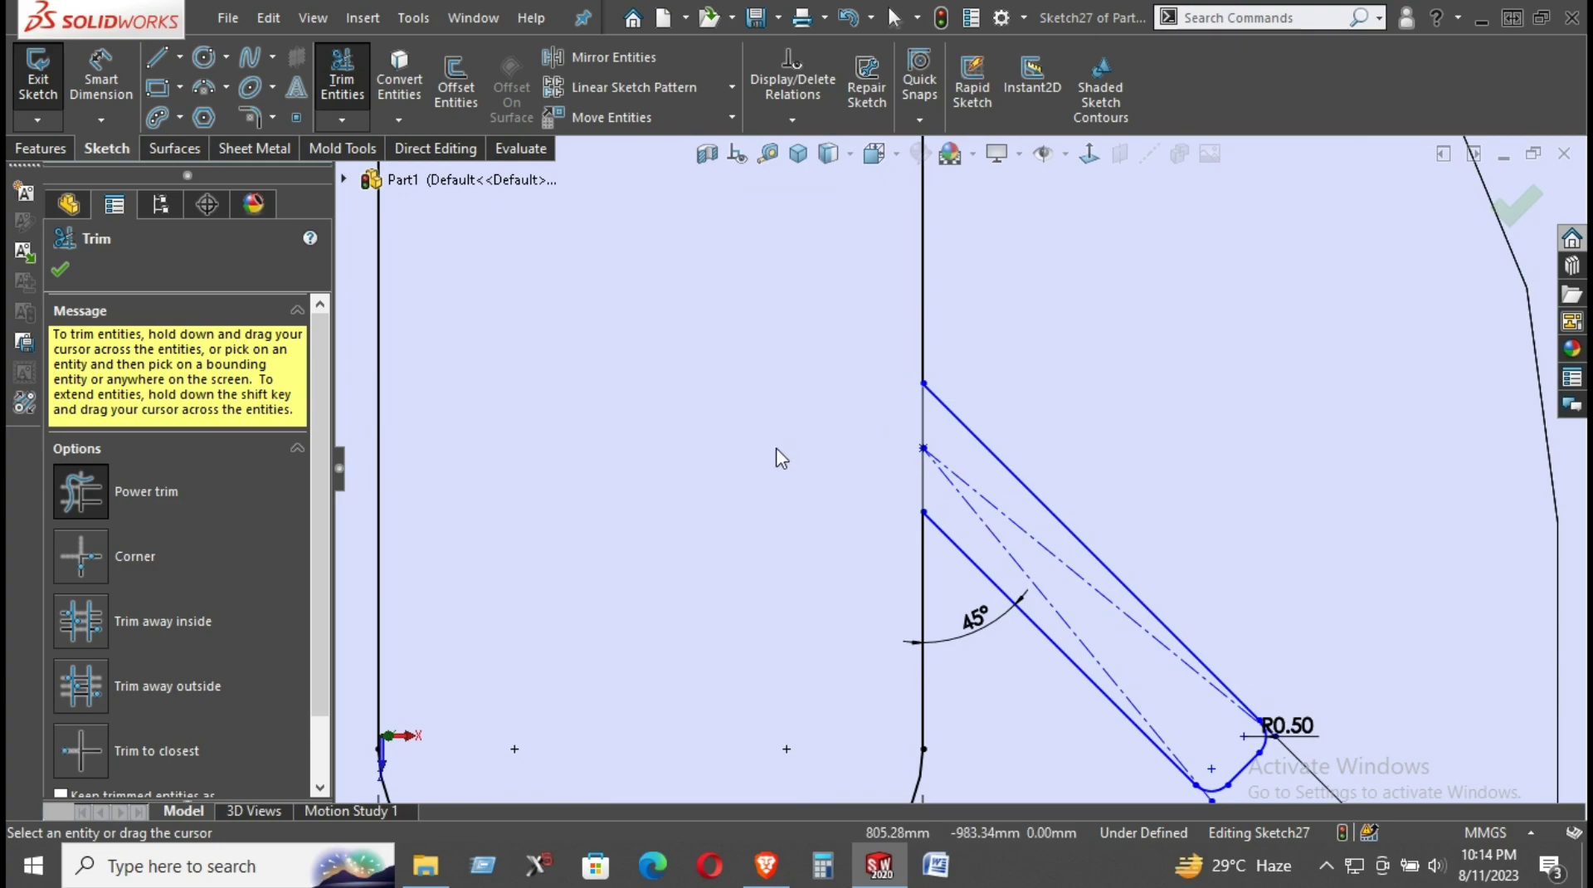
{"action": "right_click_drag", "start_coordinate": [1058, 323], "coordinate": [1047, 211]}
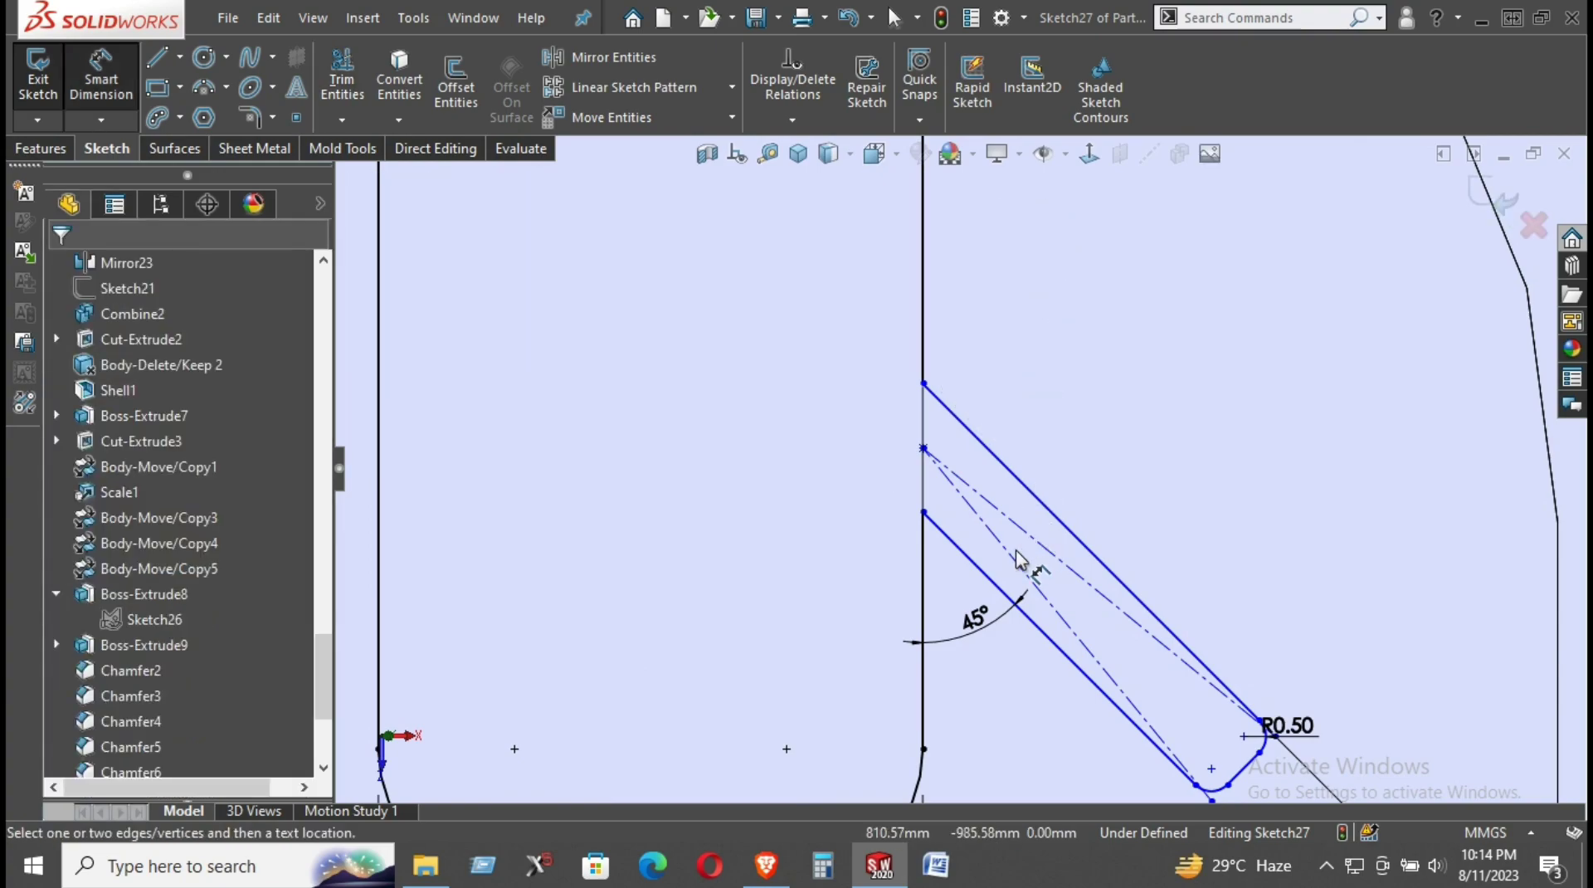
{"action": "scroll", "coordinate": [997, 540], "scroll_direction": "down", "scroll_amount": 2}
- Dimension the right-edge segment below the slot to 5.00, discarding an over-defining 2.83 dimension
{"action": "left_click_drag", "start_coordinate": [934, 501], "coordinate": [917, 423]}
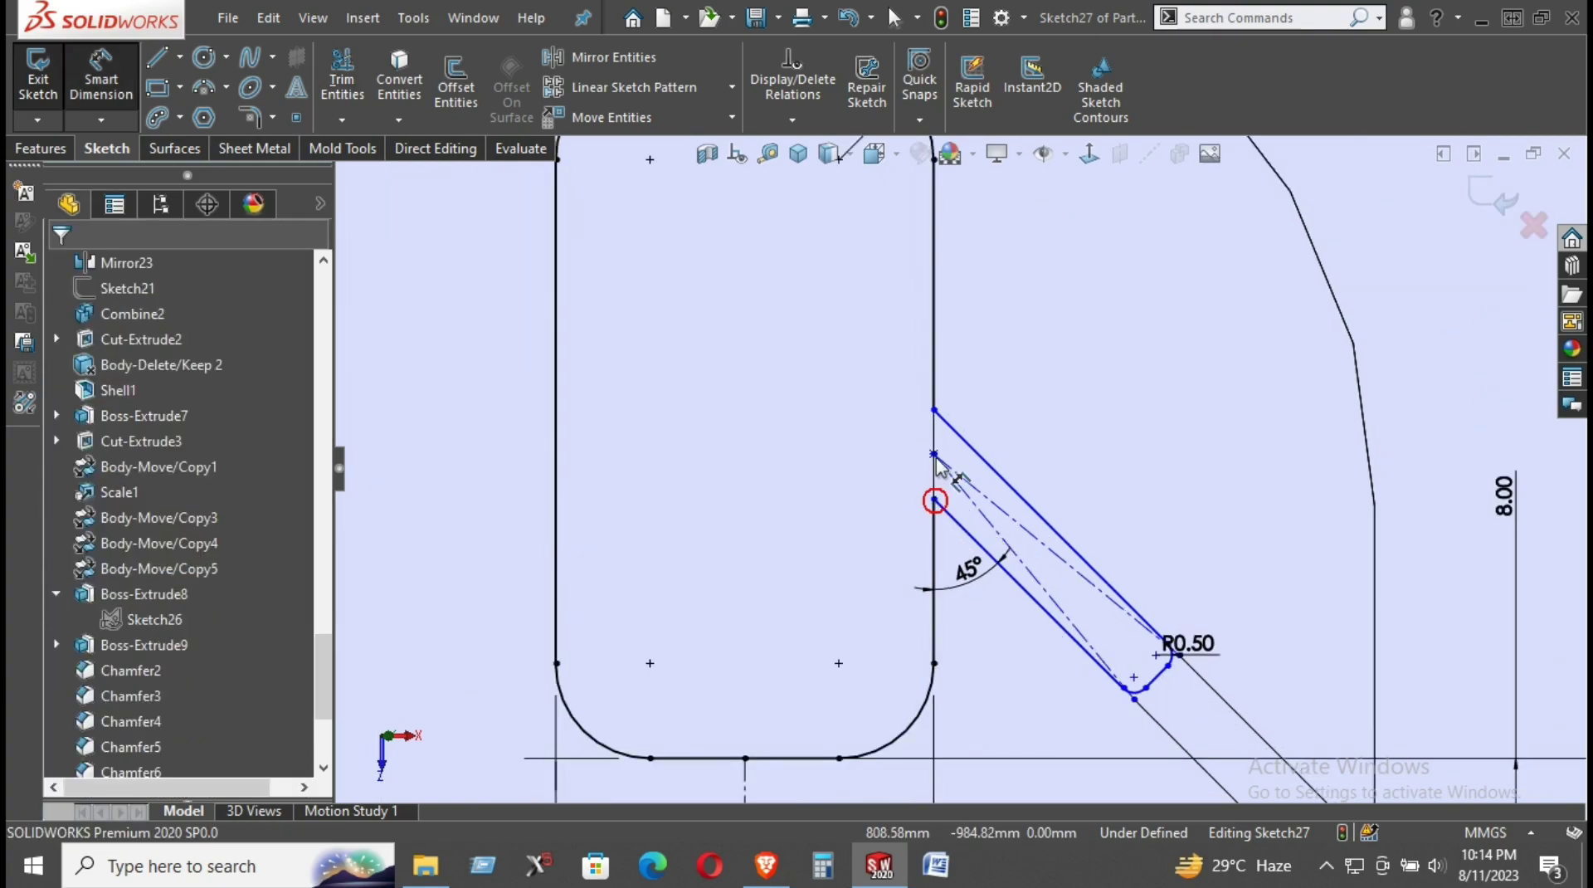
{"action": "left_click", "coordinate": [890, 442]}
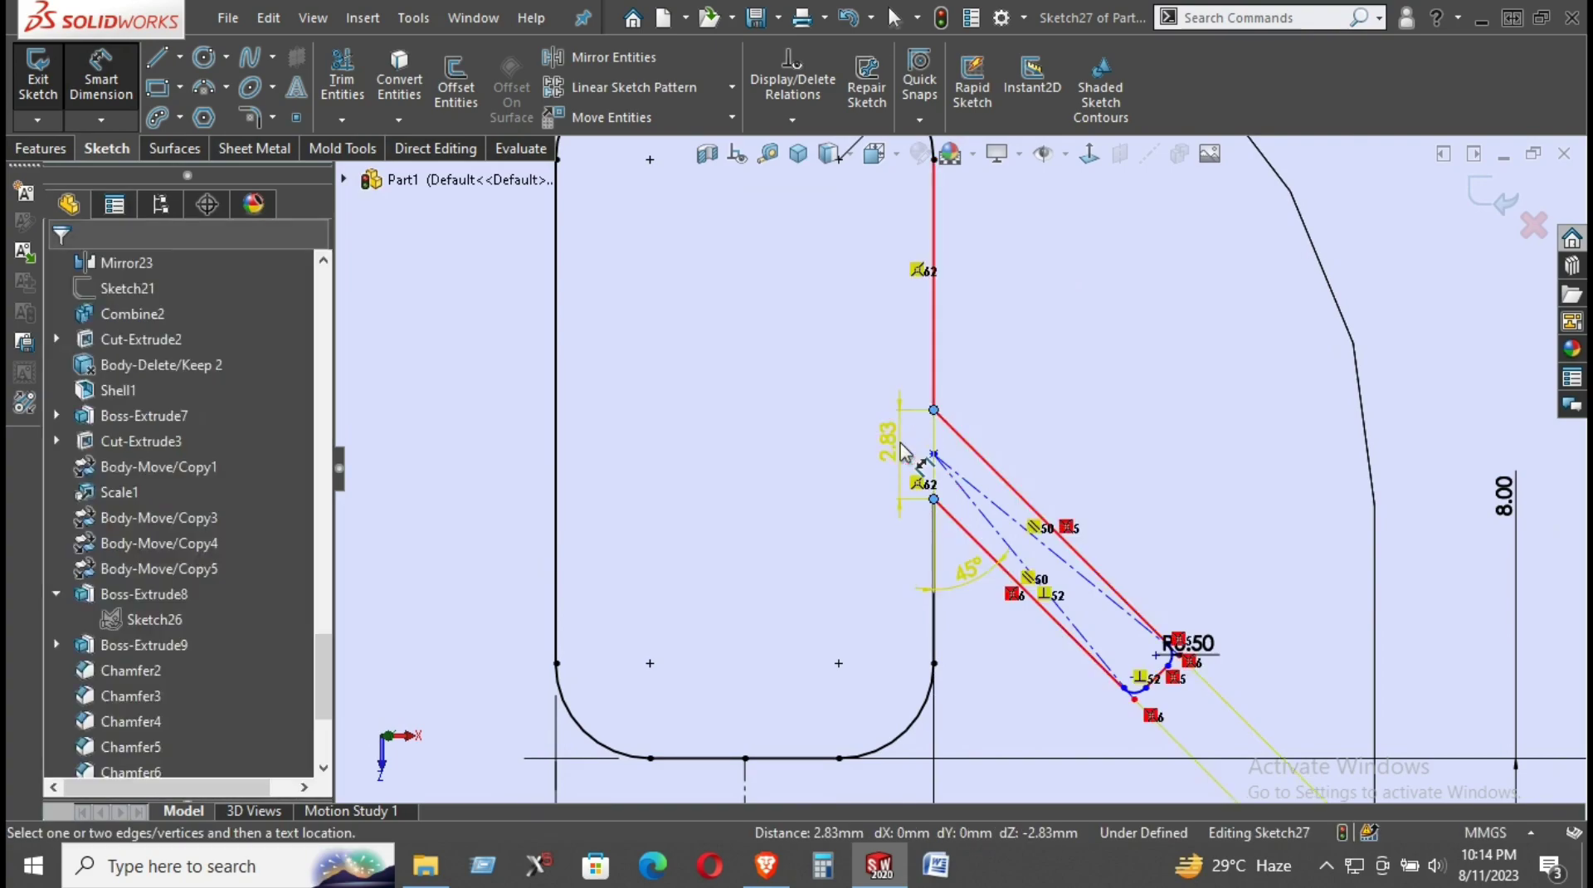
{"action": "left_click", "coordinate": [1107, 236]}
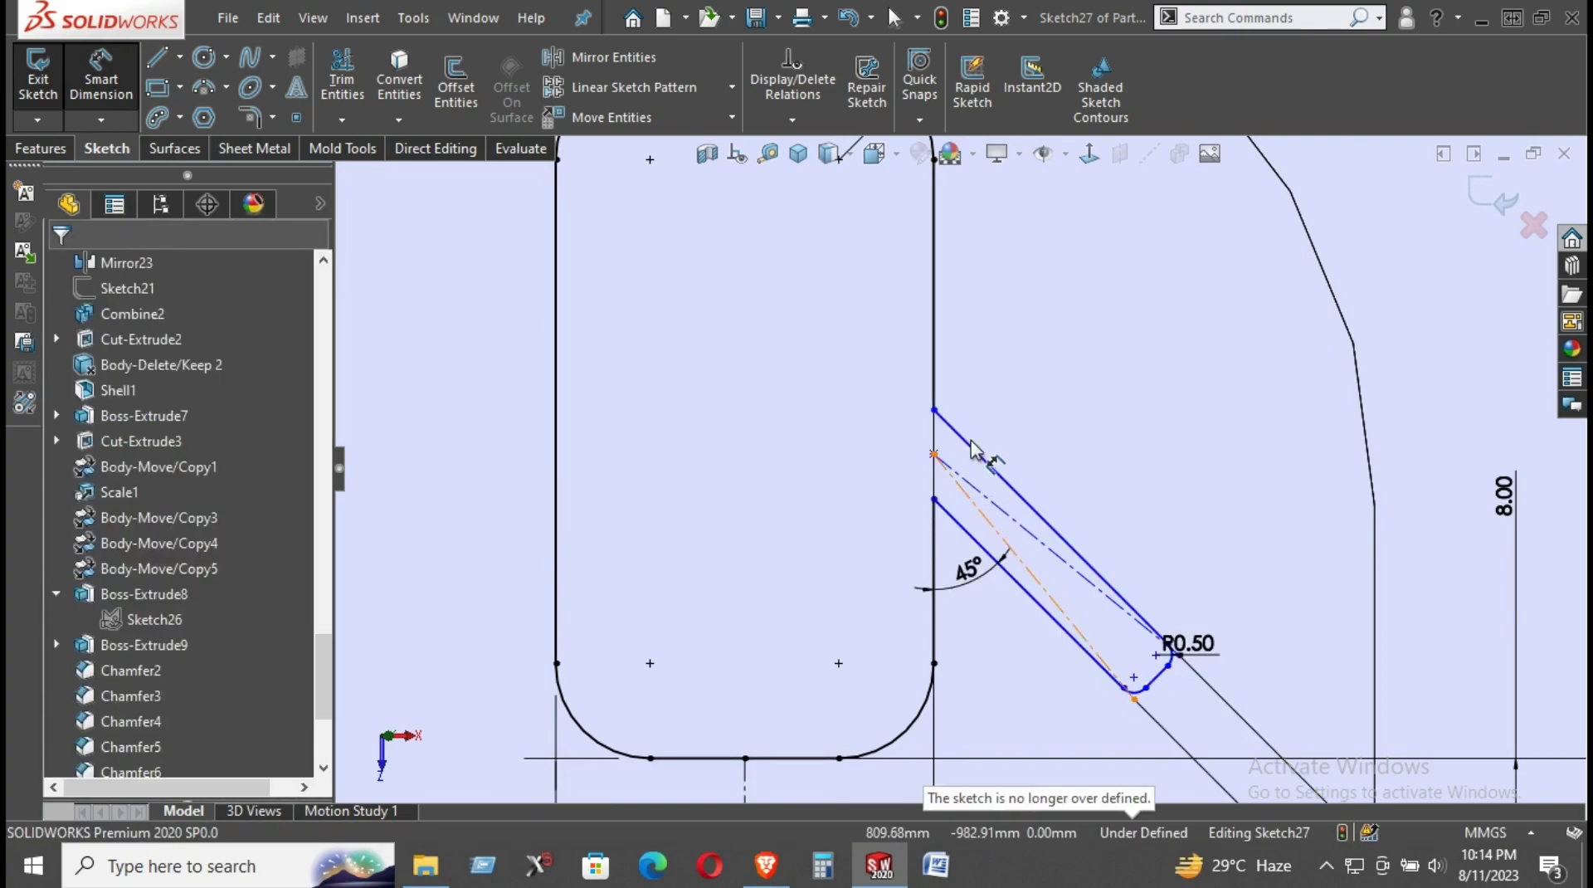
{"action": "left_click", "coordinate": [933, 551]}
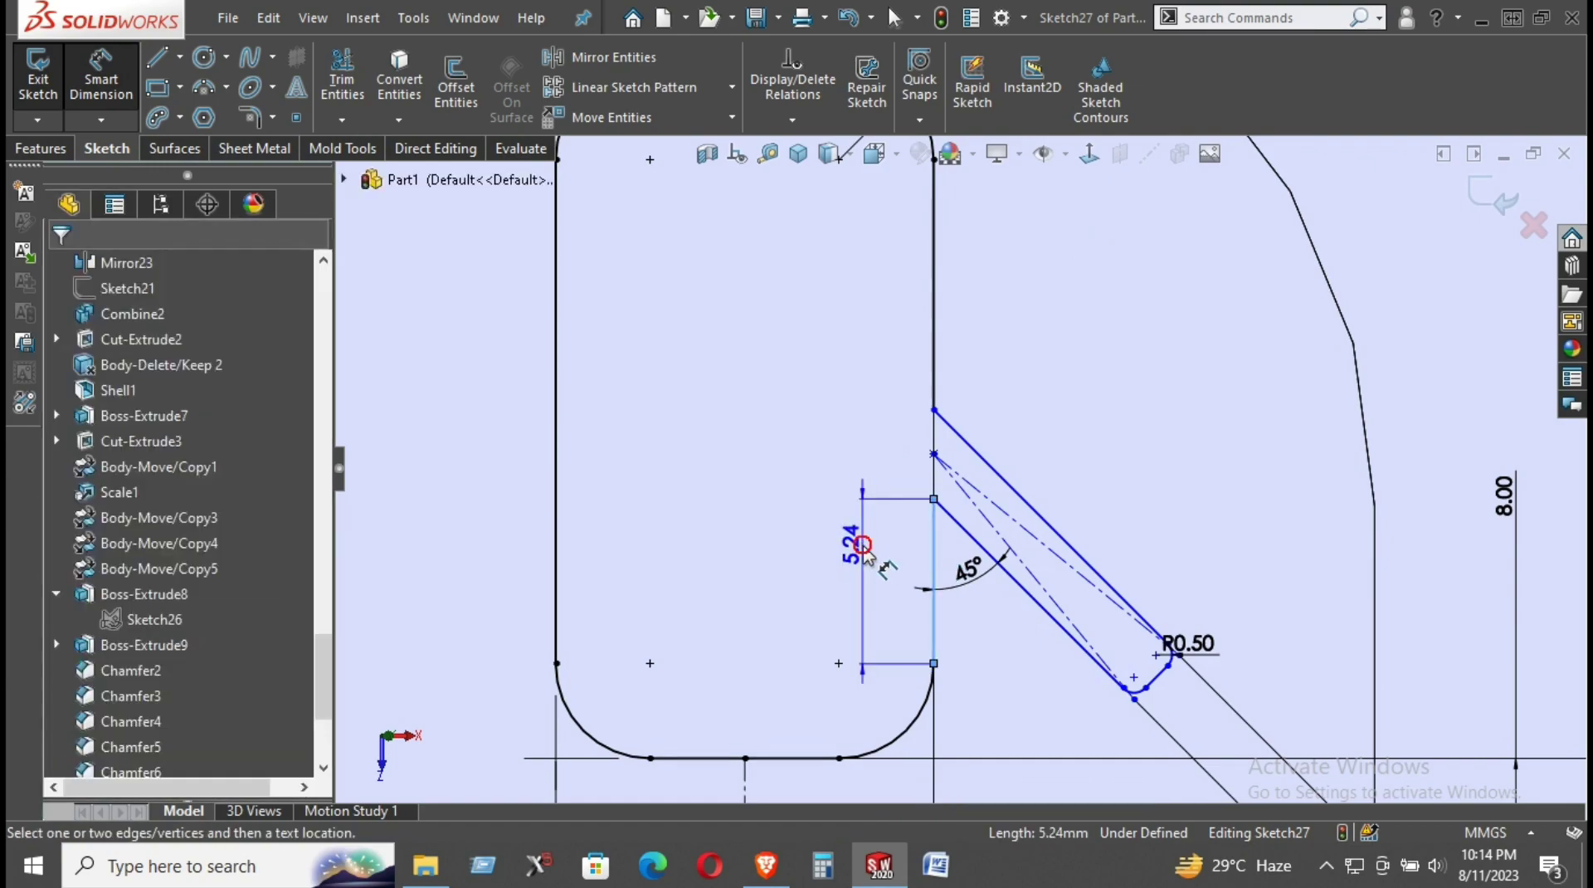
{"action": "left_click", "coordinate": [860, 498]}
{"action": "type", "text": "5"}
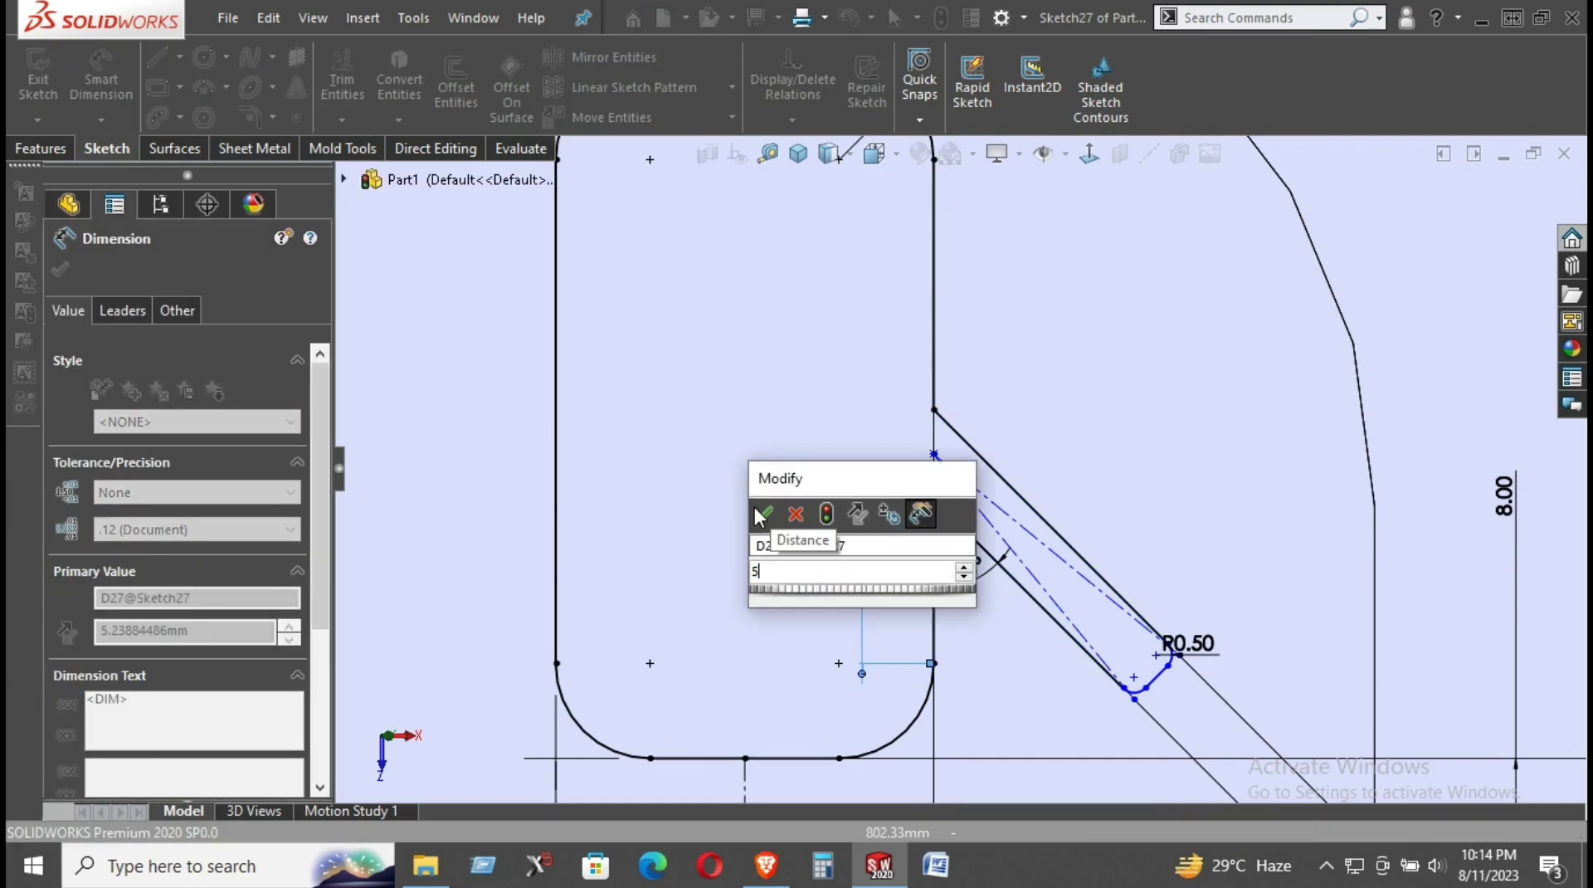
{"action": "left_click", "coordinate": [761, 514]}
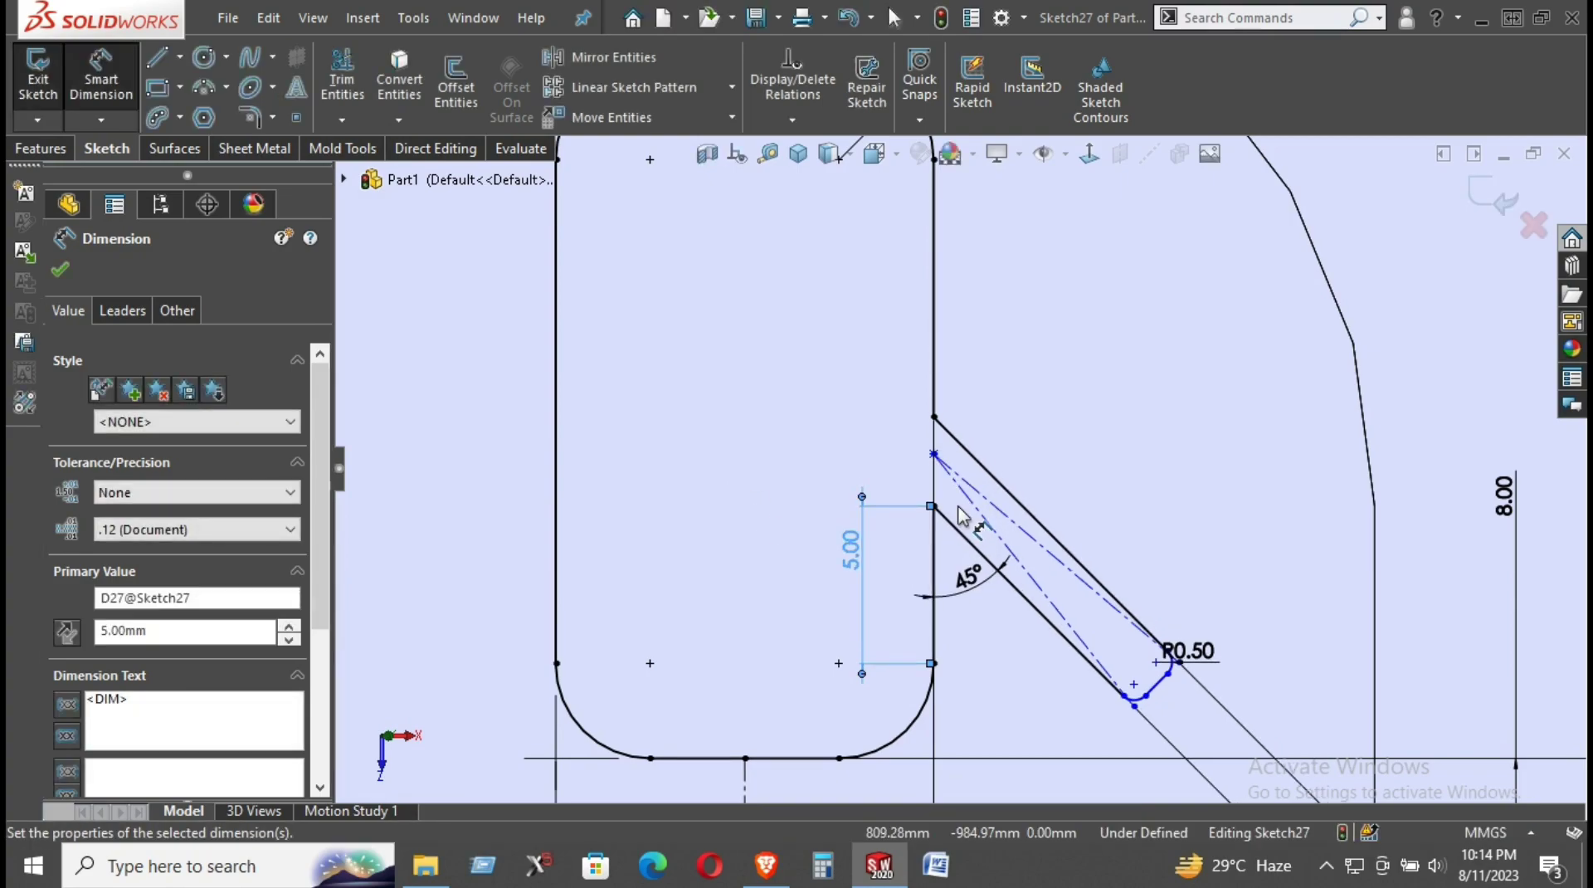
{"action": "scroll", "coordinate": [1178, 464], "scroll_direction": "up", "scroll_amount": 2}
{"action": "scroll", "coordinate": [1172, 453], "scroll_direction": "up", "scroll_amount": 3}
{"action": "right_click", "coordinate": [1281, 366]}
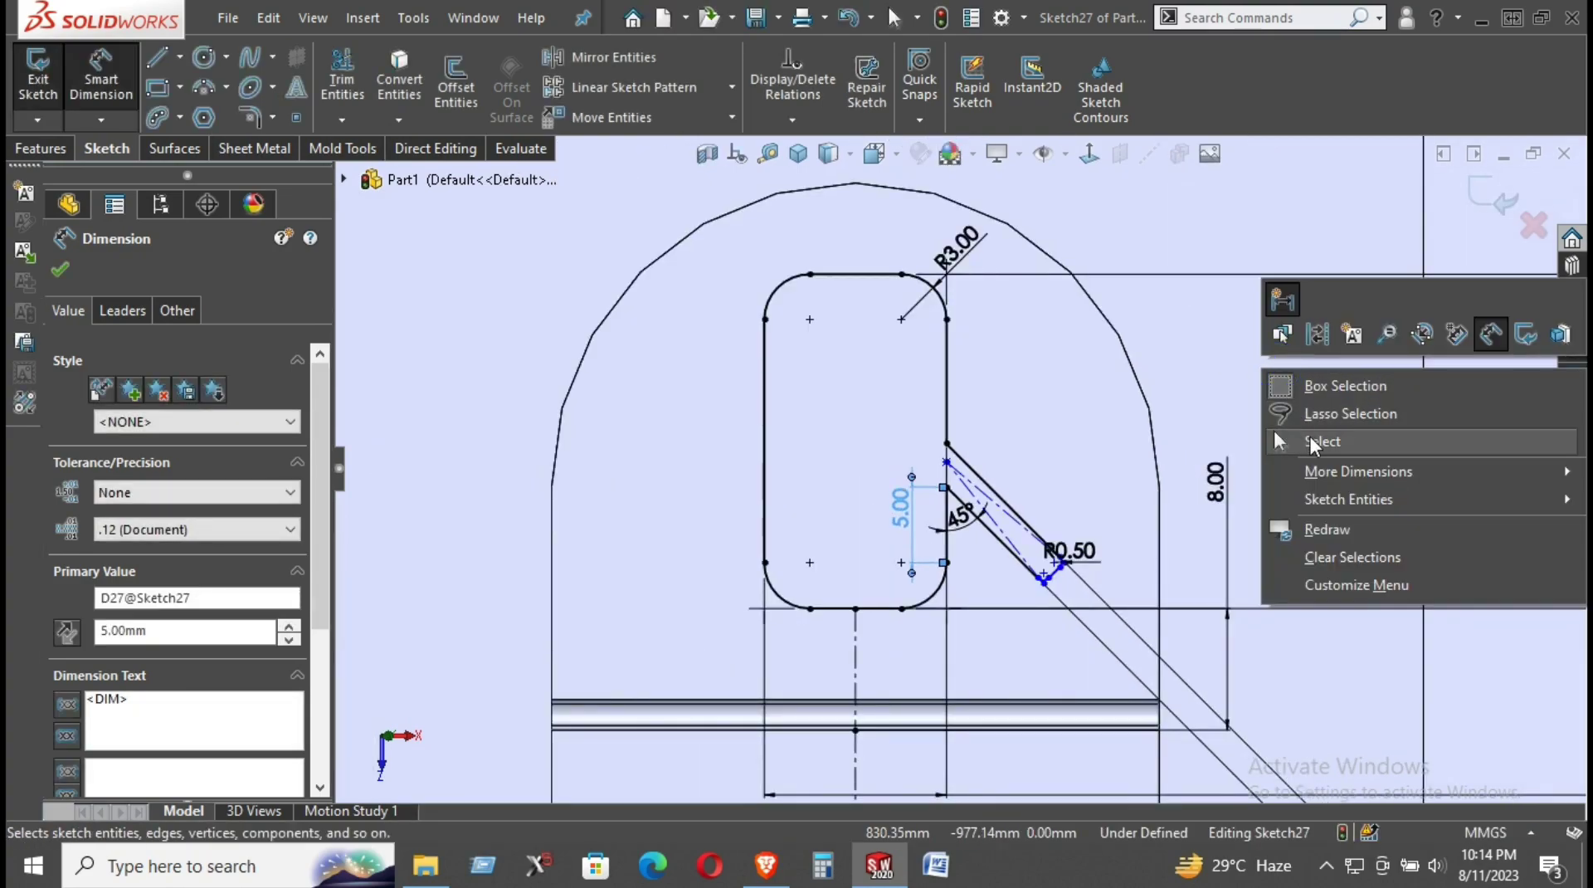
{"action": "left_click", "coordinate": [1182, 382]}
- Add a 6.50 horizontal dimension from the edge endpoint to the slot's filleted end
{"action": "scroll", "coordinate": [995, 622], "scroll_direction": "down", "scroll_amount": 4}
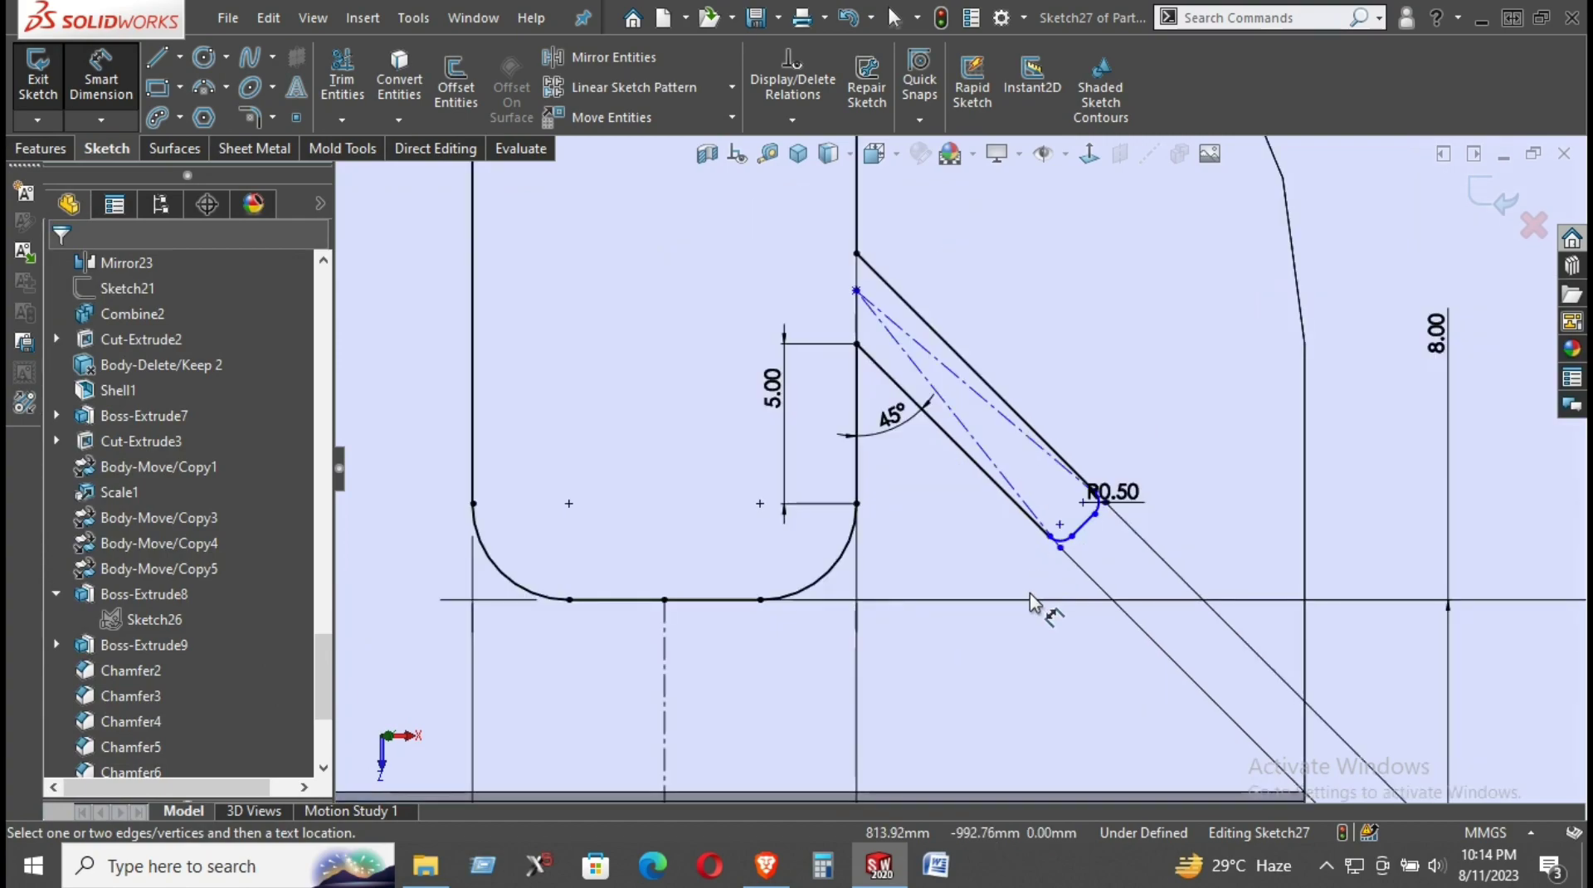
{"action": "scroll", "coordinate": [1047, 581], "scroll_direction": "down", "scroll_amount": 1}
{"action": "scroll", "coordinate": [1052, 550], "scroll_direction": "down", "scroll_amount": 1}
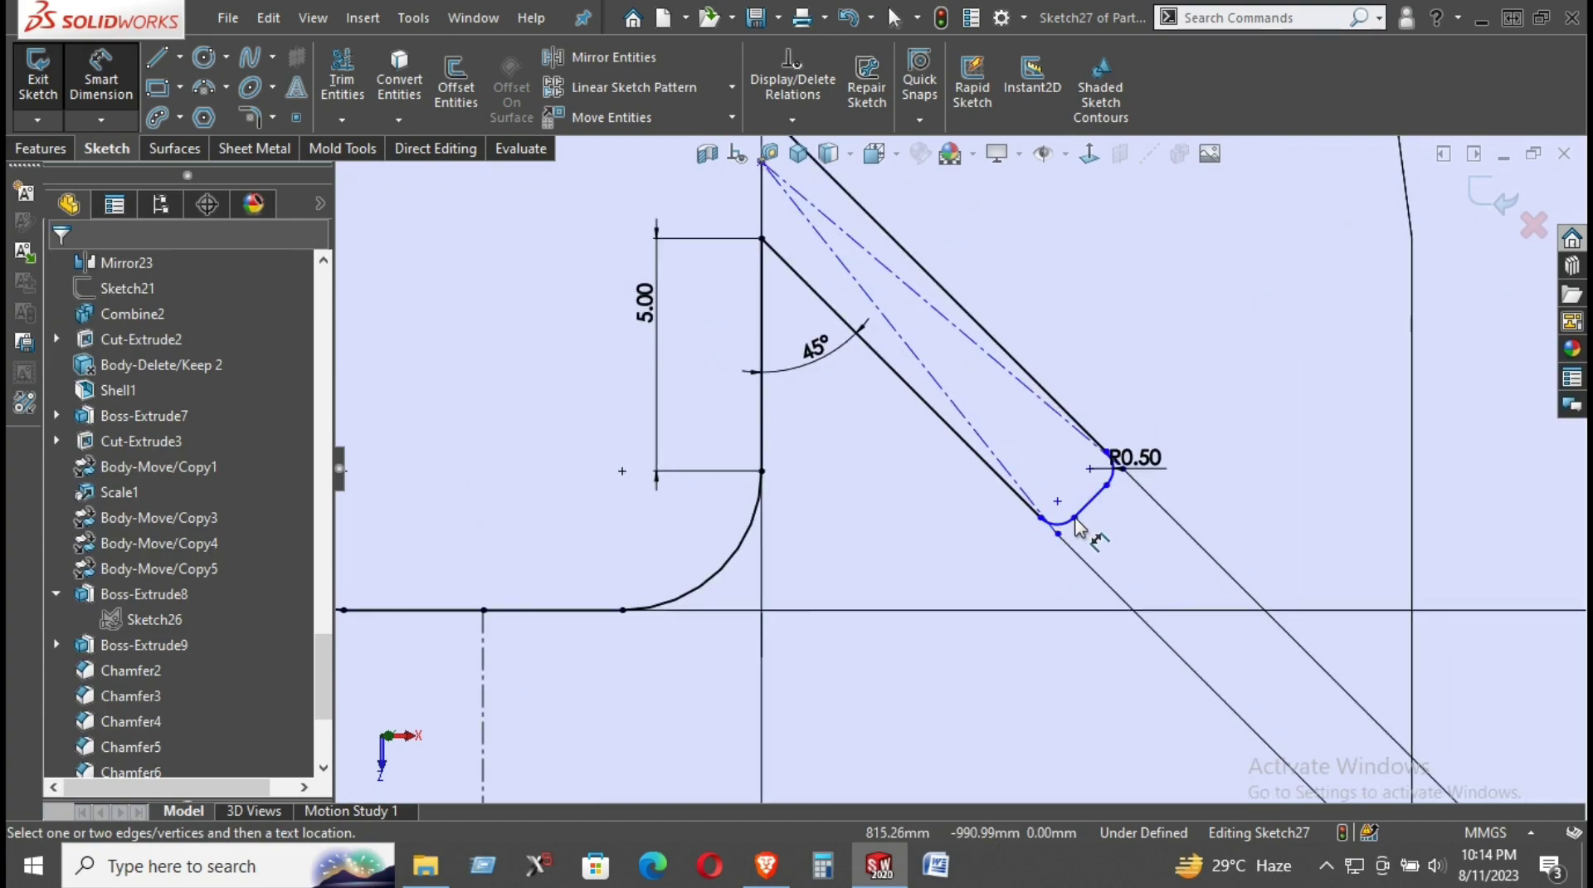
{"action": "left_click", "coordinate": [1071, 520]}
{"action": "left_click", "coordinate": [759, 472]}
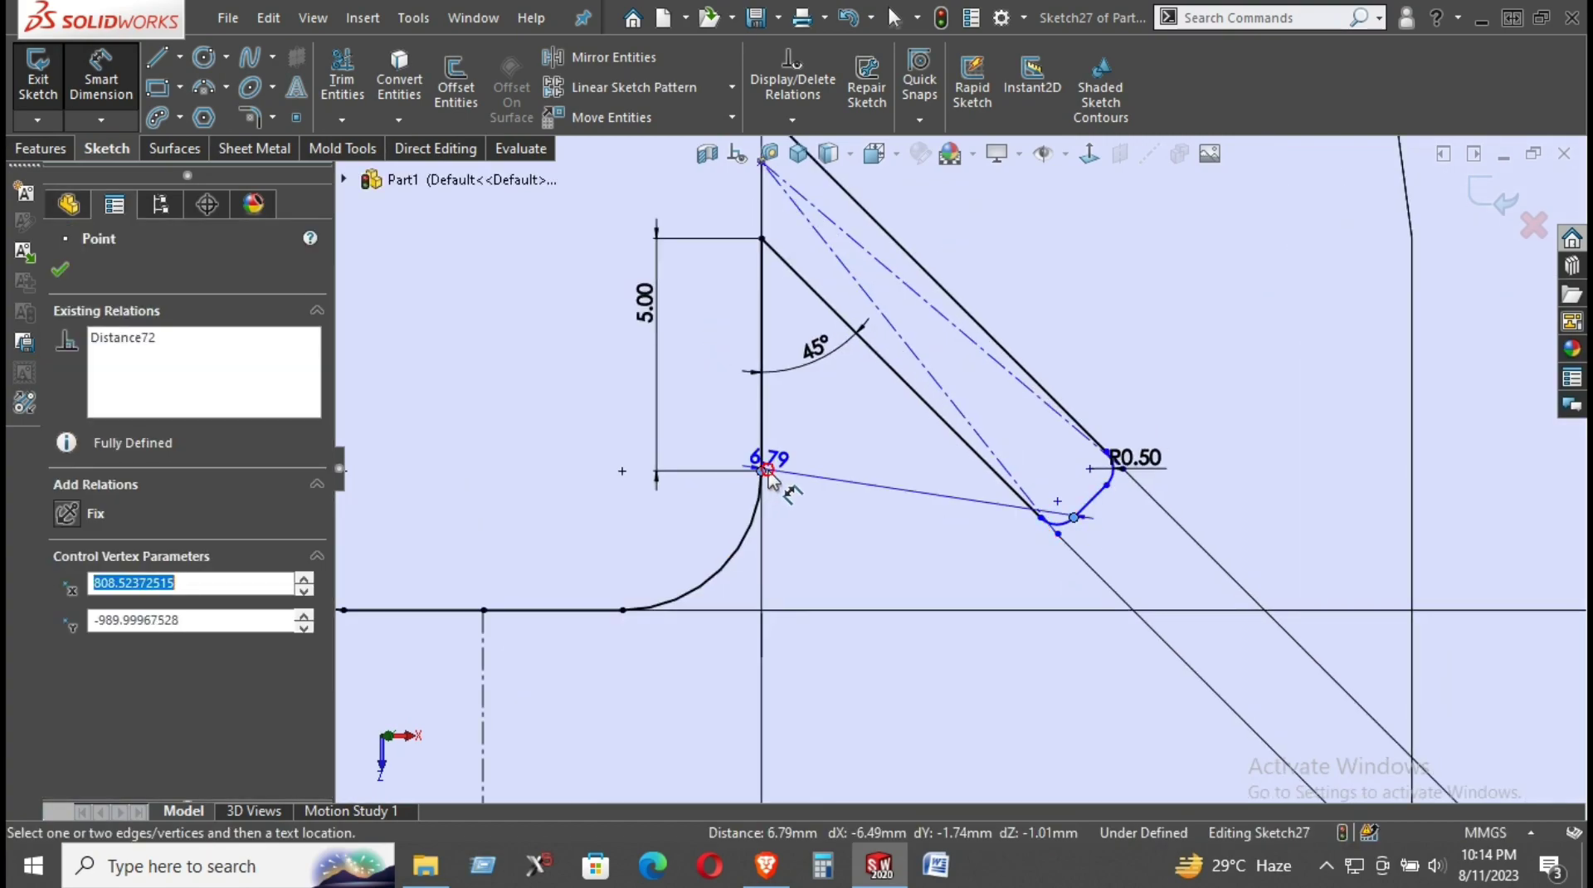
{"action": "left_click", "coordinate": [834, 558]}
{"action": "left_click", "coordinate": [834, 559]}
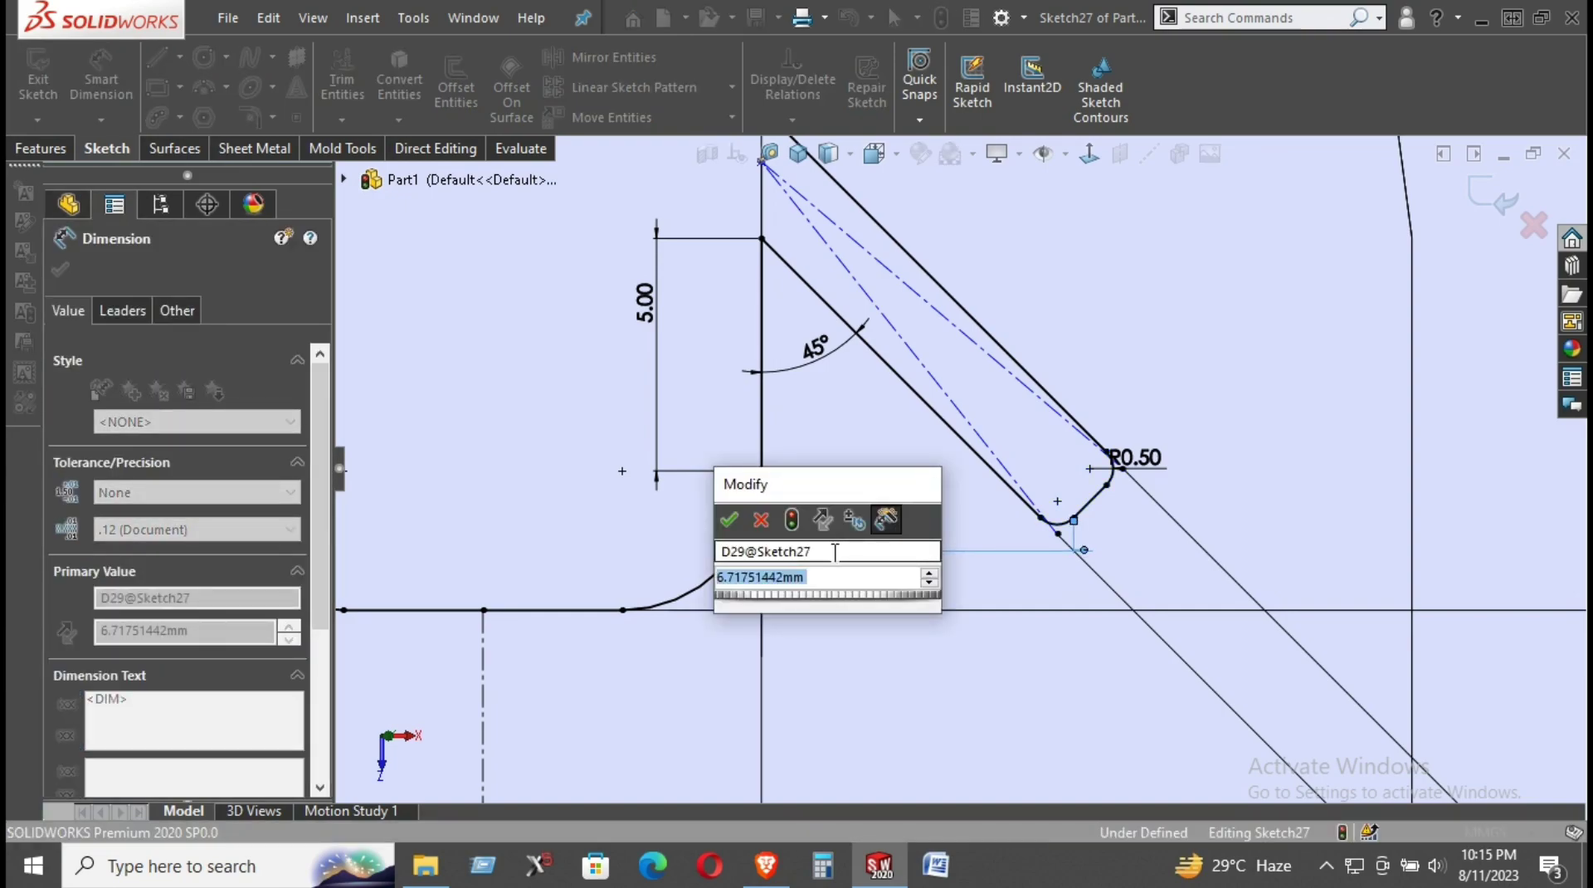
{"action": "type", "text": "6."}
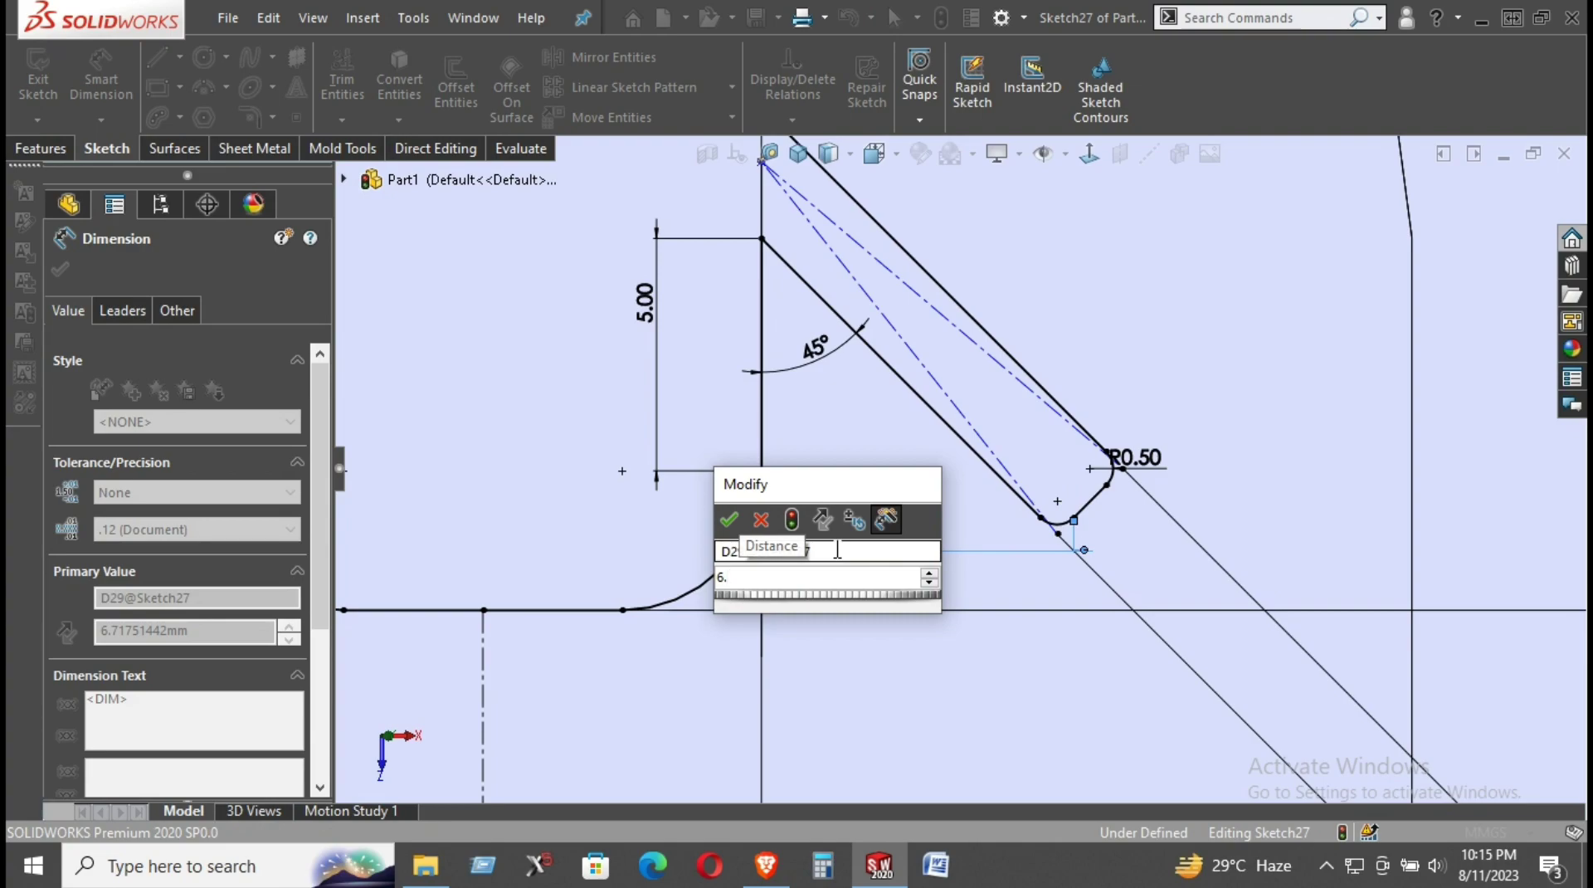
{"action": "type", "text": "50"}
{"action": "key", "text": "Return"}
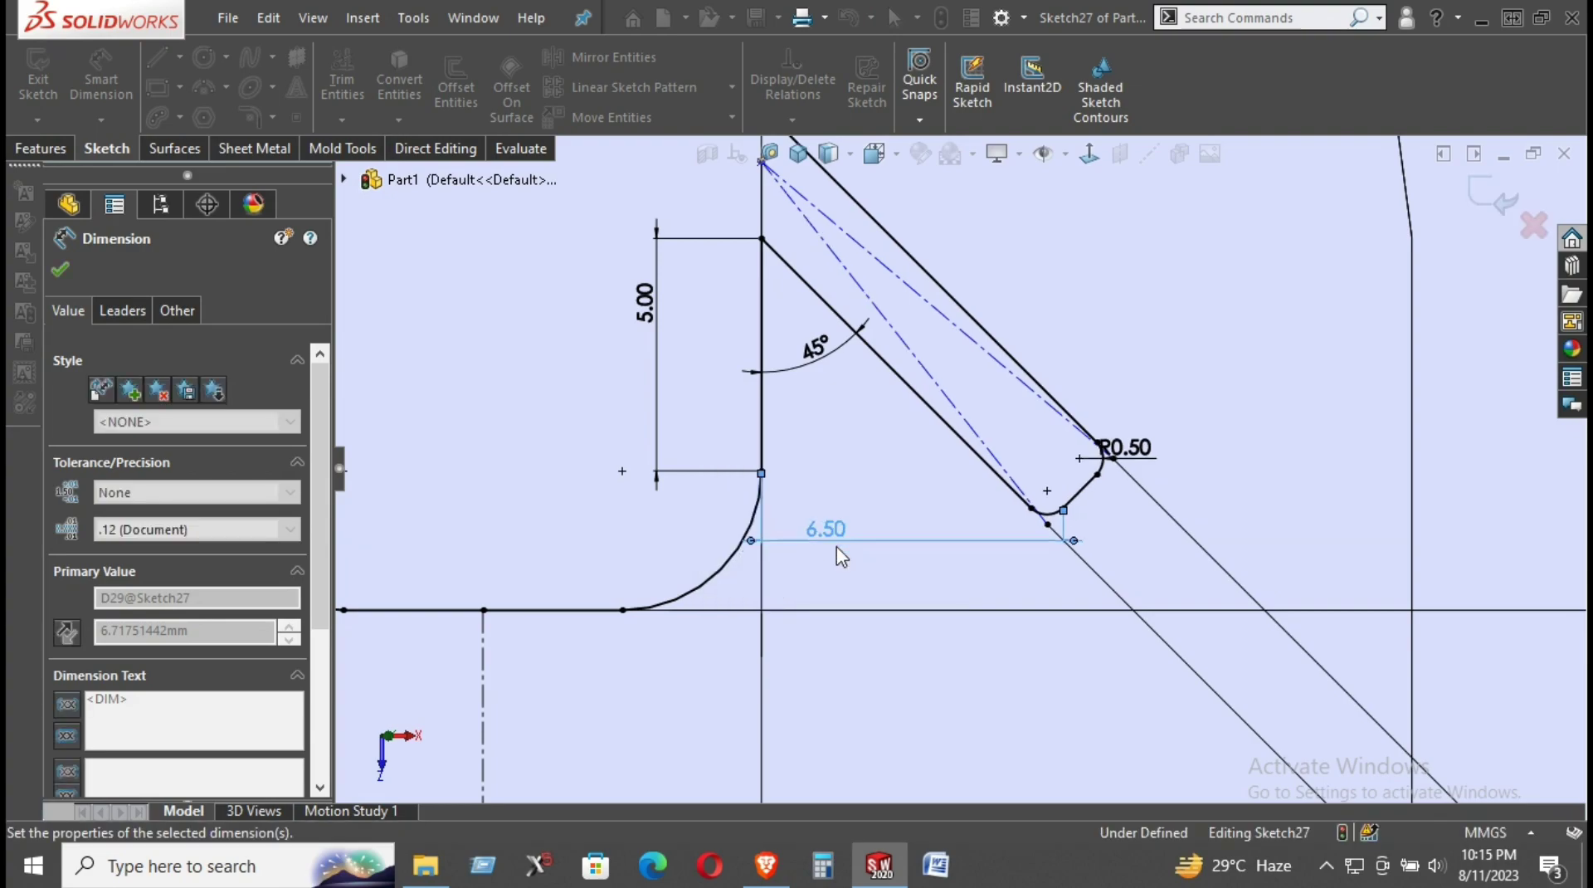
{"action": "right_click", "coordinate": [1058, 242]}
{"action": "left_click", "coordinate": [1121, 327]}
- Zoom in and out on the capsule to frame it for sketching circles
{"action": "scroll", "coordinate": [1037, 355], "scroll_direction": "up", "scroll_amount": 2}
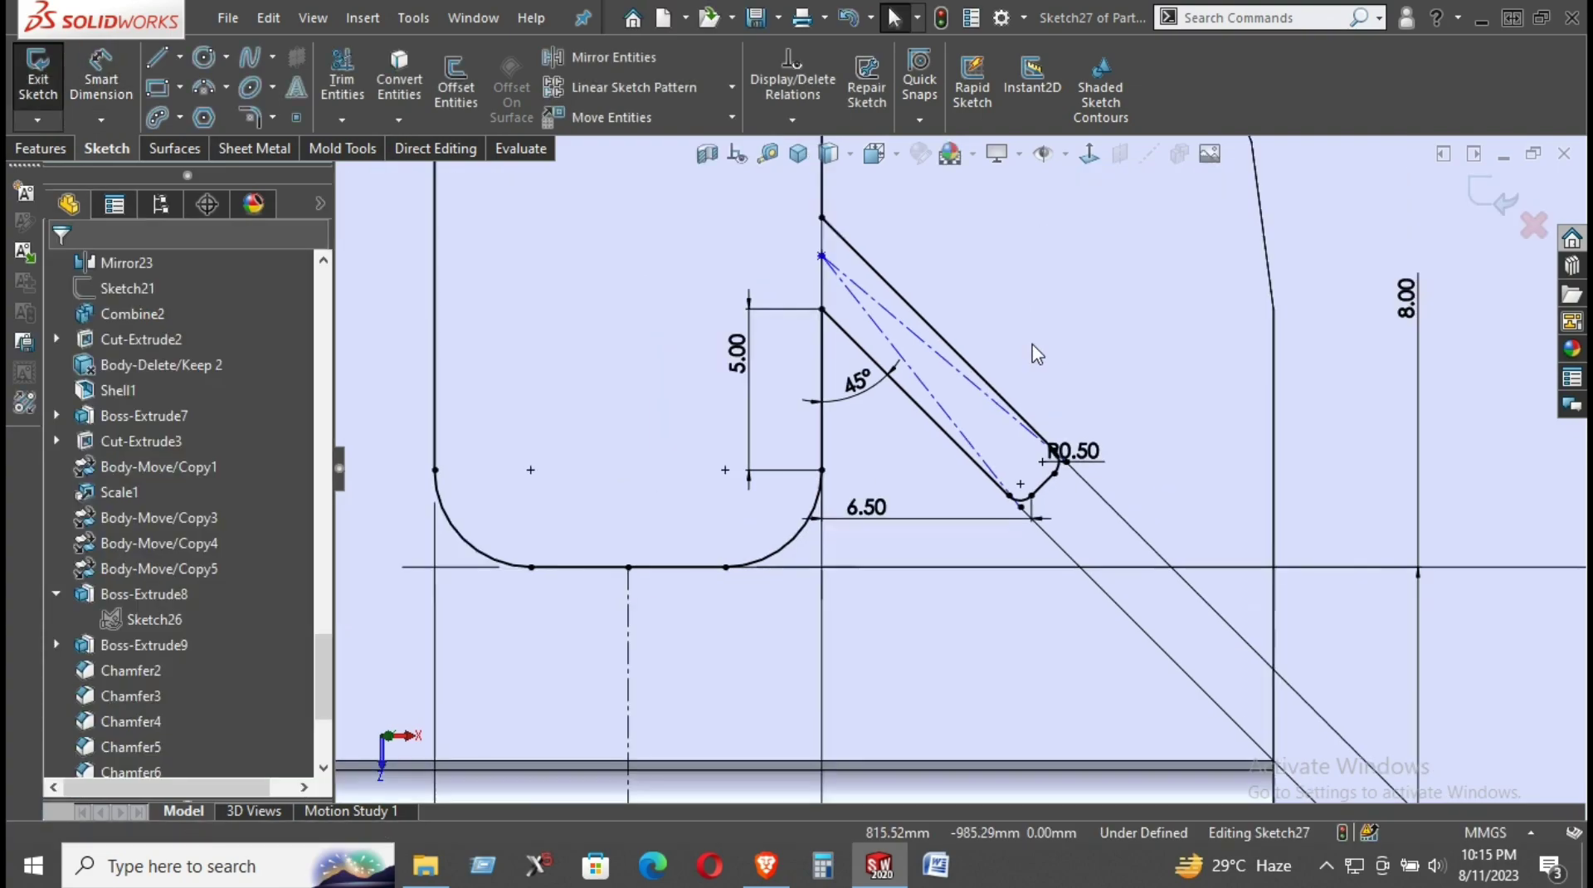
{"action": "scroll", "coordinate": [1037, 355], "scroll_direction": "up", "scroll_amount": 3}
{"action": "scroll", "coordinate": [1028, 355], "scroll_direction": "up", "scroll_amount": 3}
{"action": "scroll", "coordinate": [1028, 366], "scroll_direction": "up", "scroll_amount": 2}
{"action": "scroll", "coordinate": [1022, 390], "scroll_direction": "up", "scroll_amount": 1}
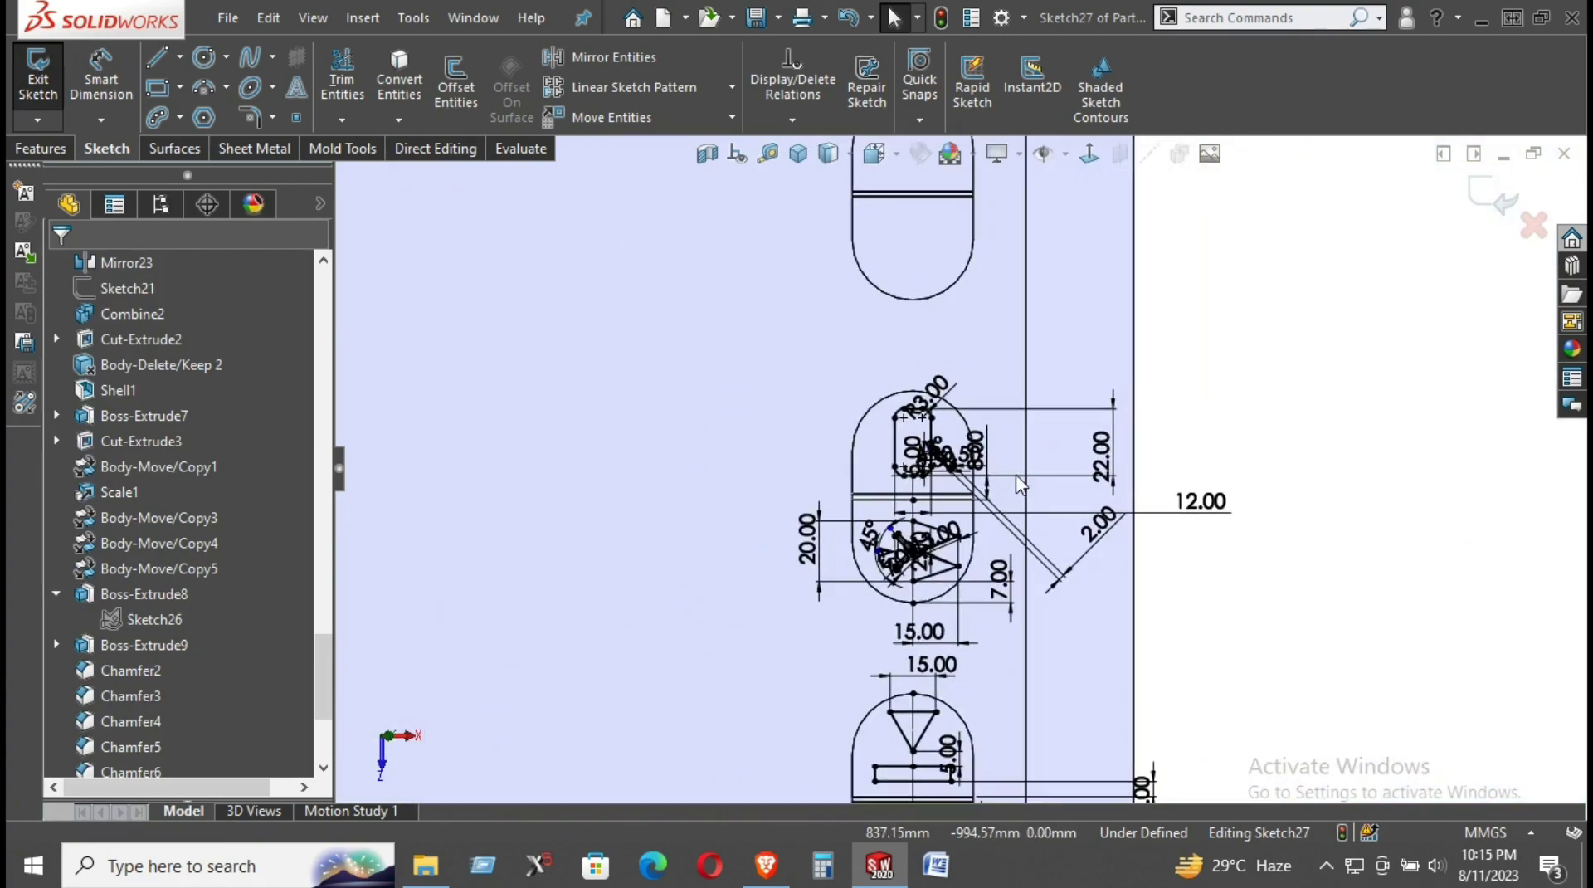
{"action": "scroll", "coordinate": [1021, 484], "scroll_direction": "up", "scroll_amount": 2}
{"action": "scroll", "coordinate": [1013, 464], "scroll_direction": "up", "scroll_amount": 2}
{"action": "scroll", "coordinate": [995, 432], "scroll_direction": "up", "scroll_amount": 1}
{"action": "scroll", "coordinate": [949, 348], "scroll_direction": "down", "scroll_amount": 2}
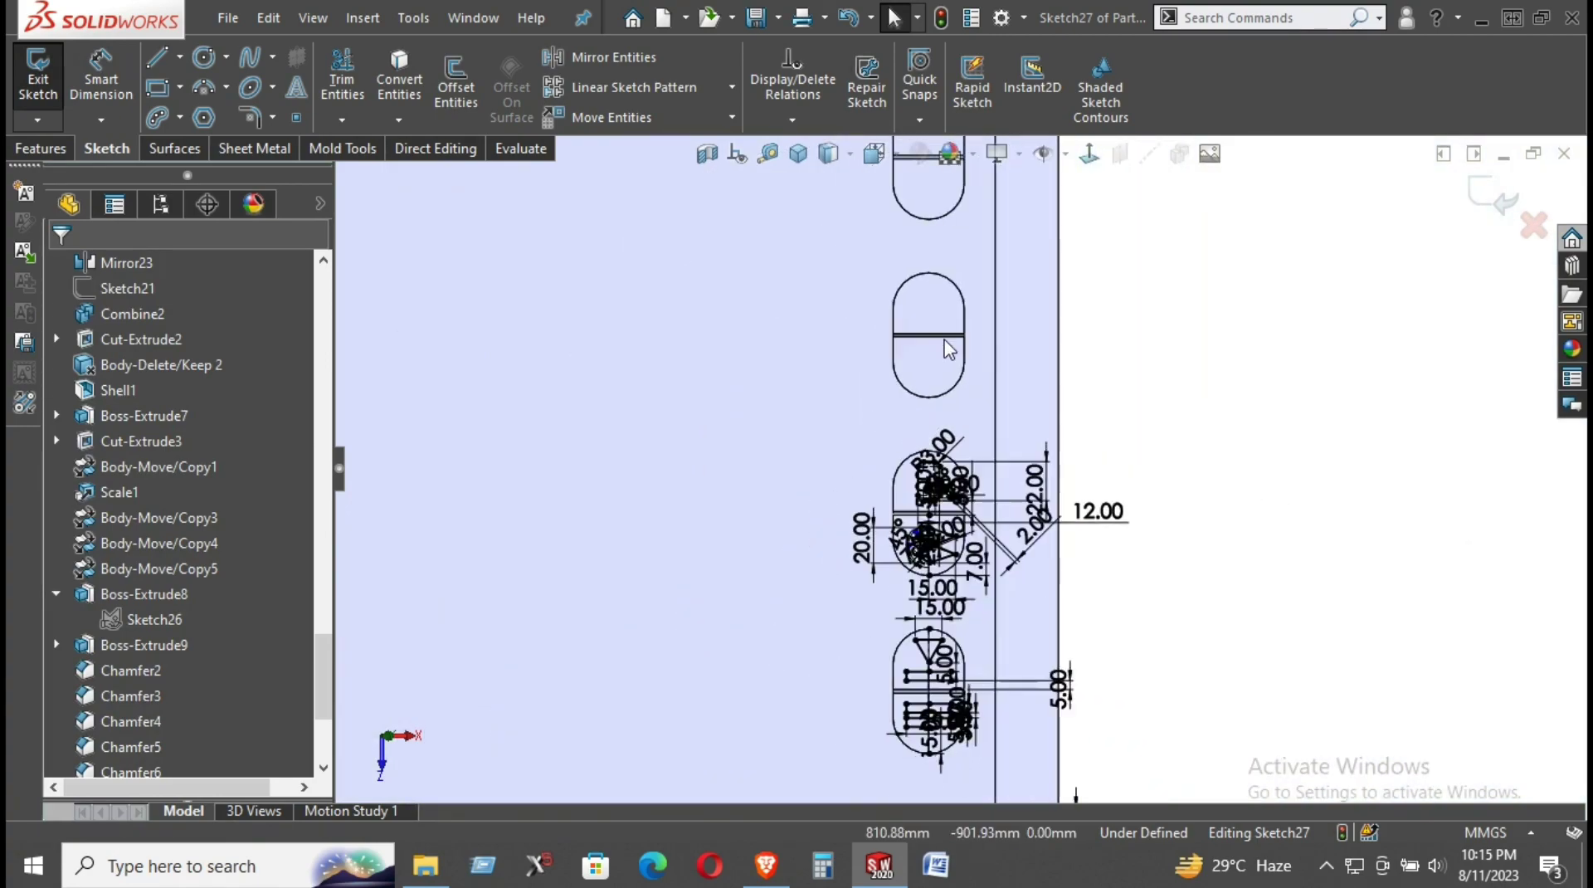
{"action": "scroll", "coordinate": [948, 349], "scroll_direction": "down", "scroll_amount": 2}
{"action": "scroll", "coordinate": [946, 366], "scroll_direction": "down", "scroll_amount": 2}
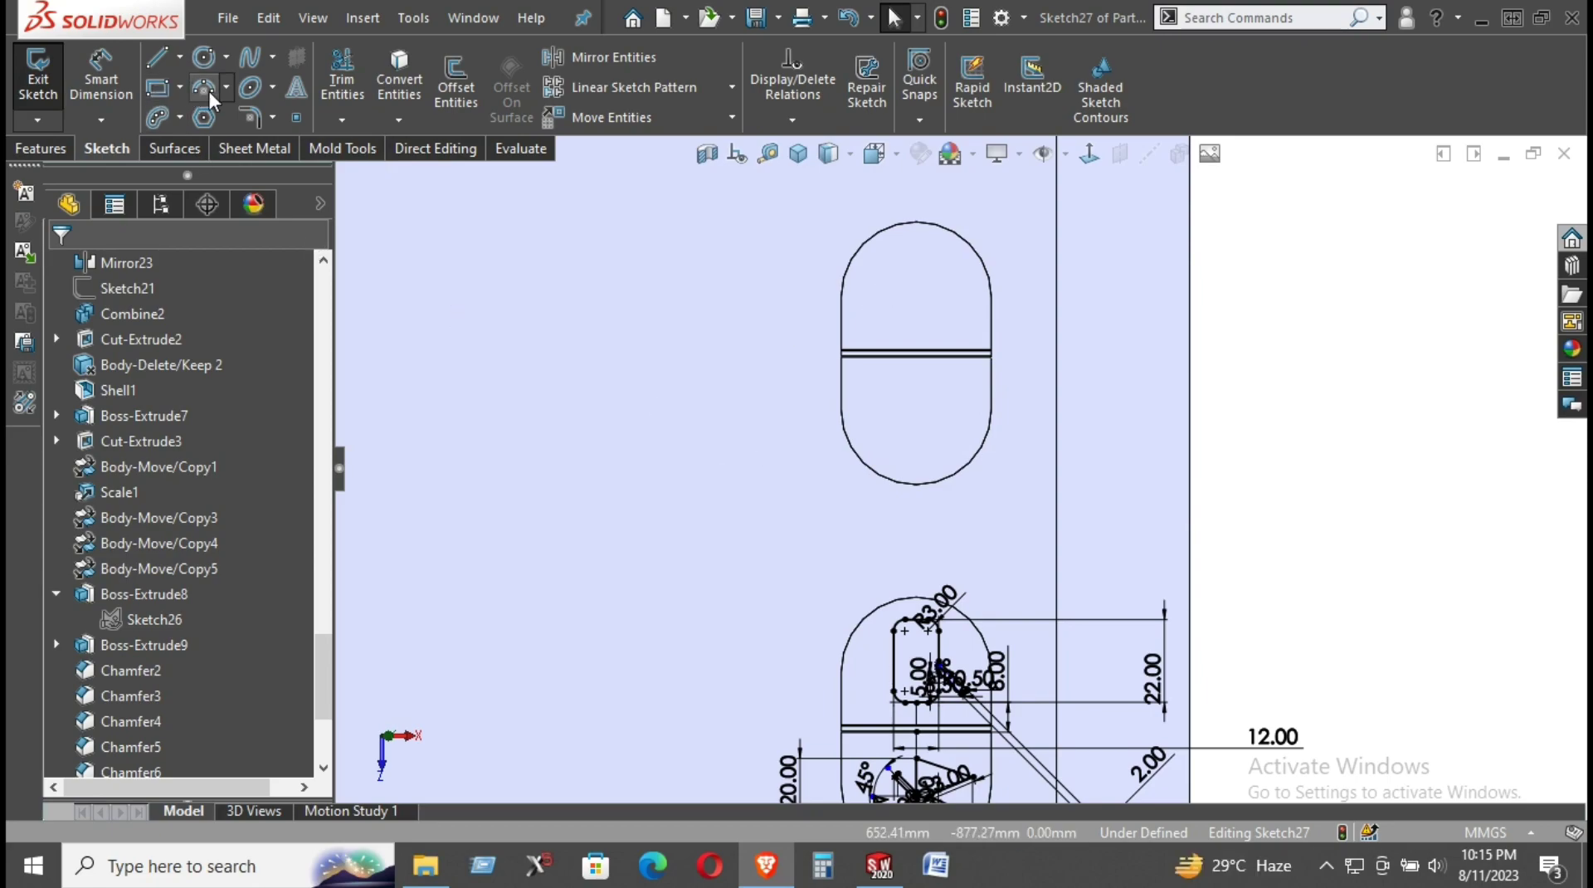
{"action": "scroll", "coordinate": [1098, 639], "scroll_direction": "up", "scroll_amount": 3}
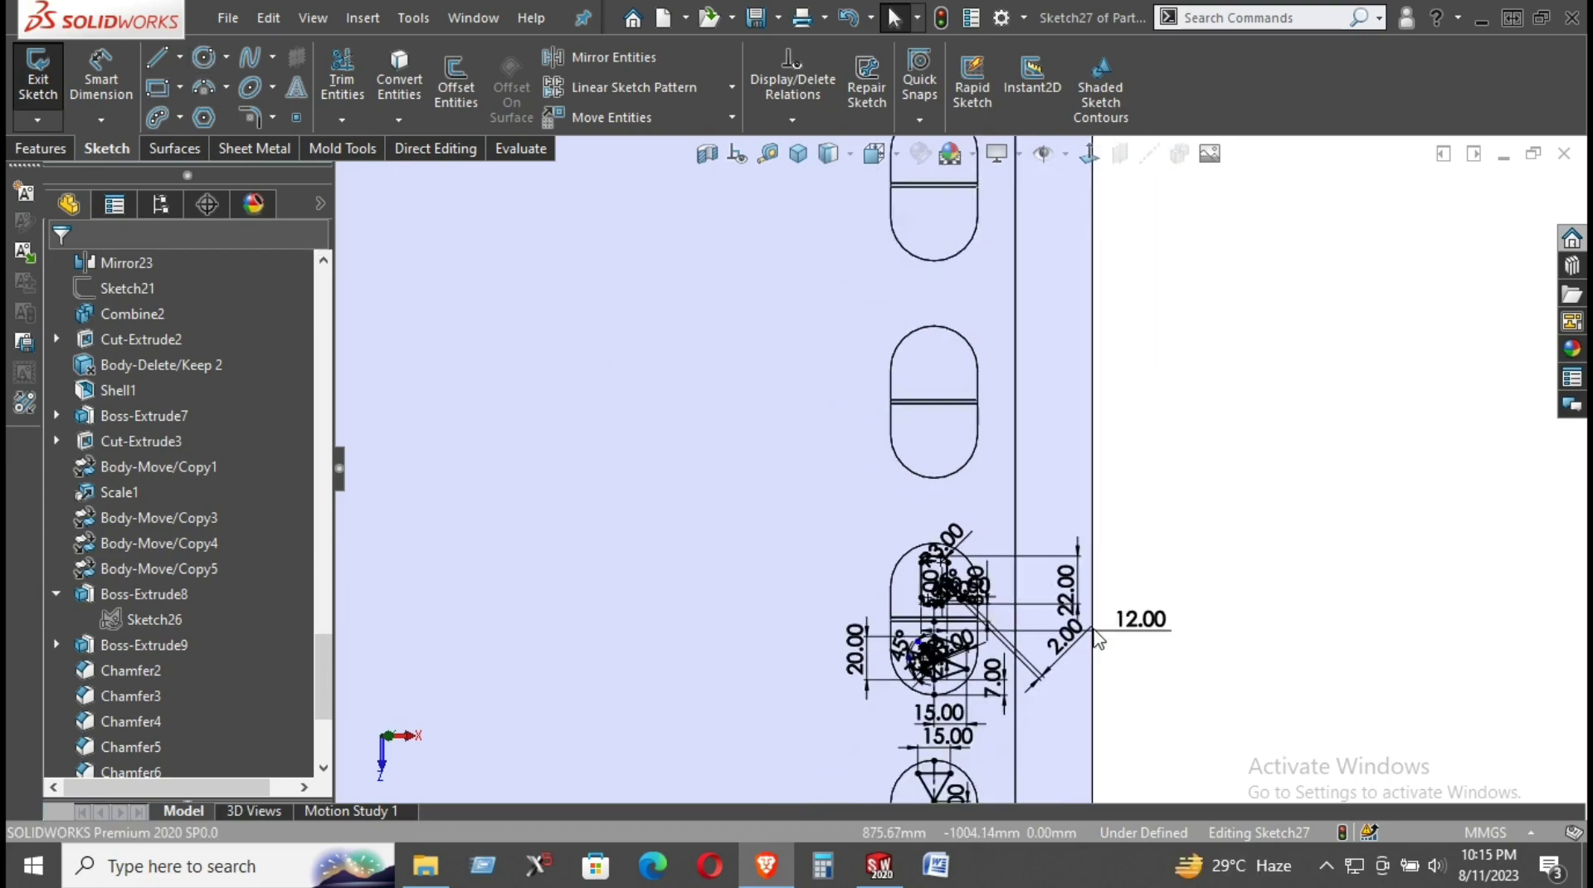
{"action": "scroll", "coordinate": [1098, 640], "scroll_direction": "up", "scroll_amount": 2}
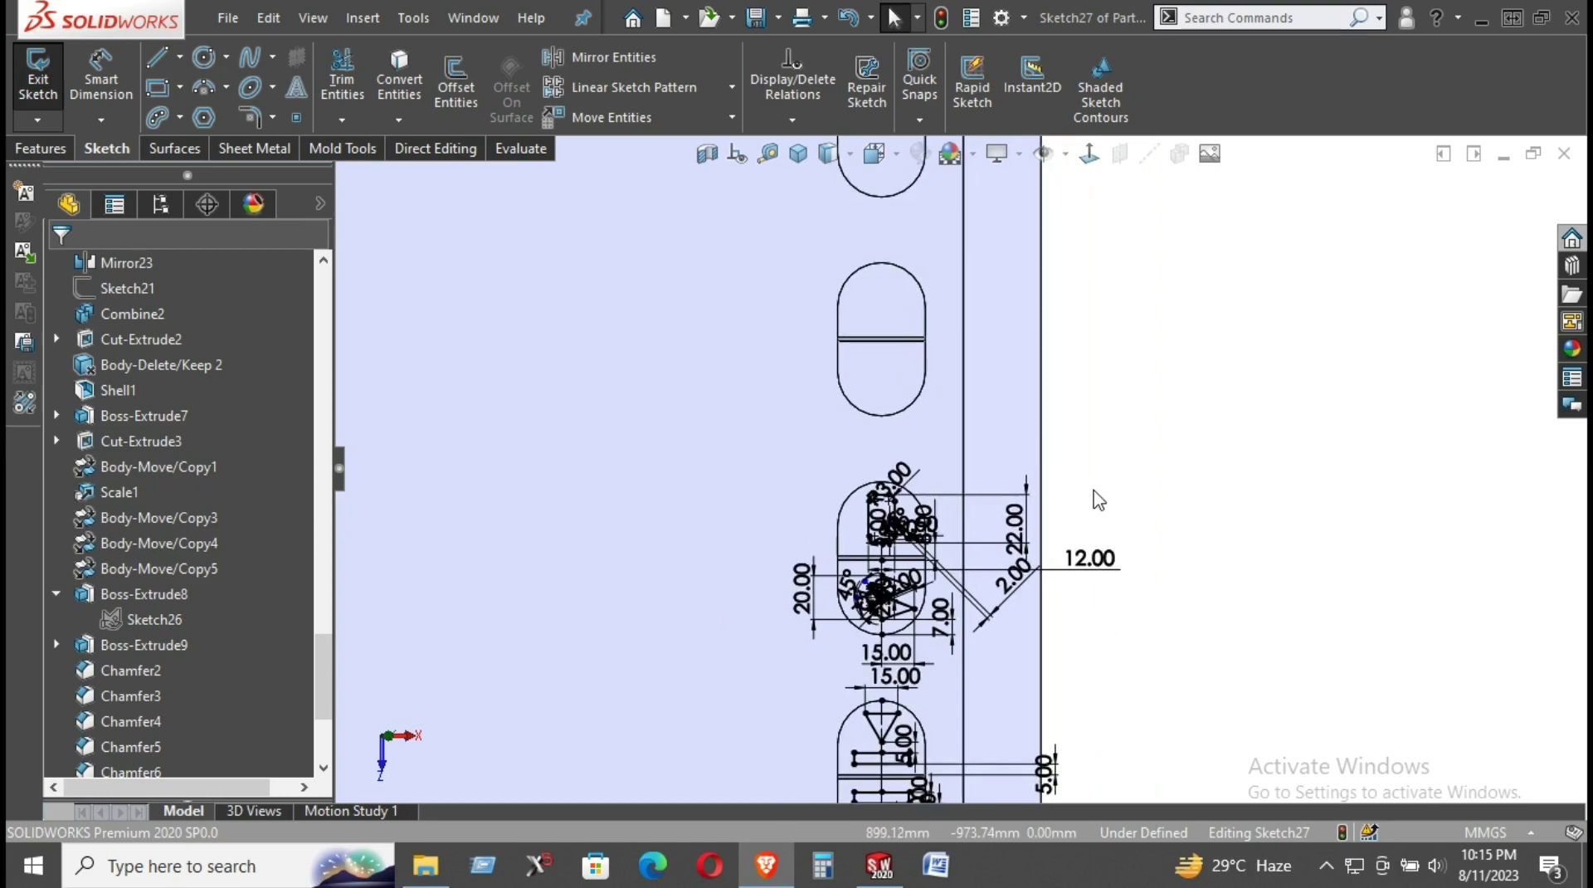
{"action": "scroll", "coordinate": [1098, 500], "scroll_direction": "down", "scroll_amount": 2}
{"action": "scroll", "coordinate": [1098, 500], "scroll_direction": "down", "scroll_amount": 1}
{"action": "scroll", "coordinate": [1098, 500], "scroll_direction": "down", "scroll_amount": 1}
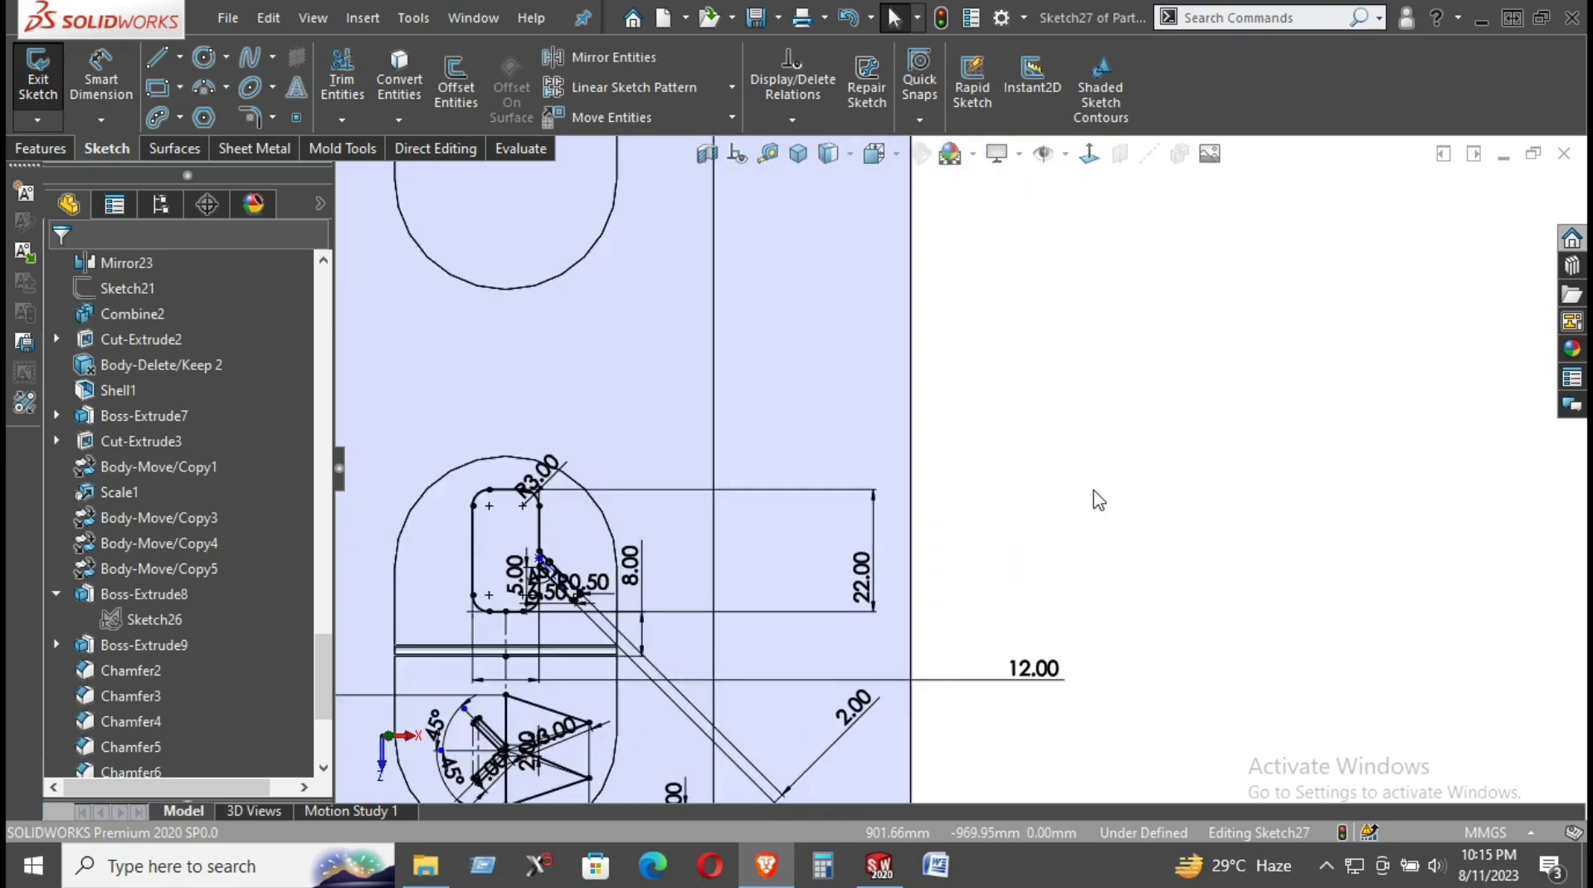
{"action": "scroll", "coordinate": [1098, 499], "scroll_direction": "up", "scroll_amount": 1}
{"action": "scroll", "coordinate": [1098, 499], "scroll_direction": "up", "scroll_amount": 1}
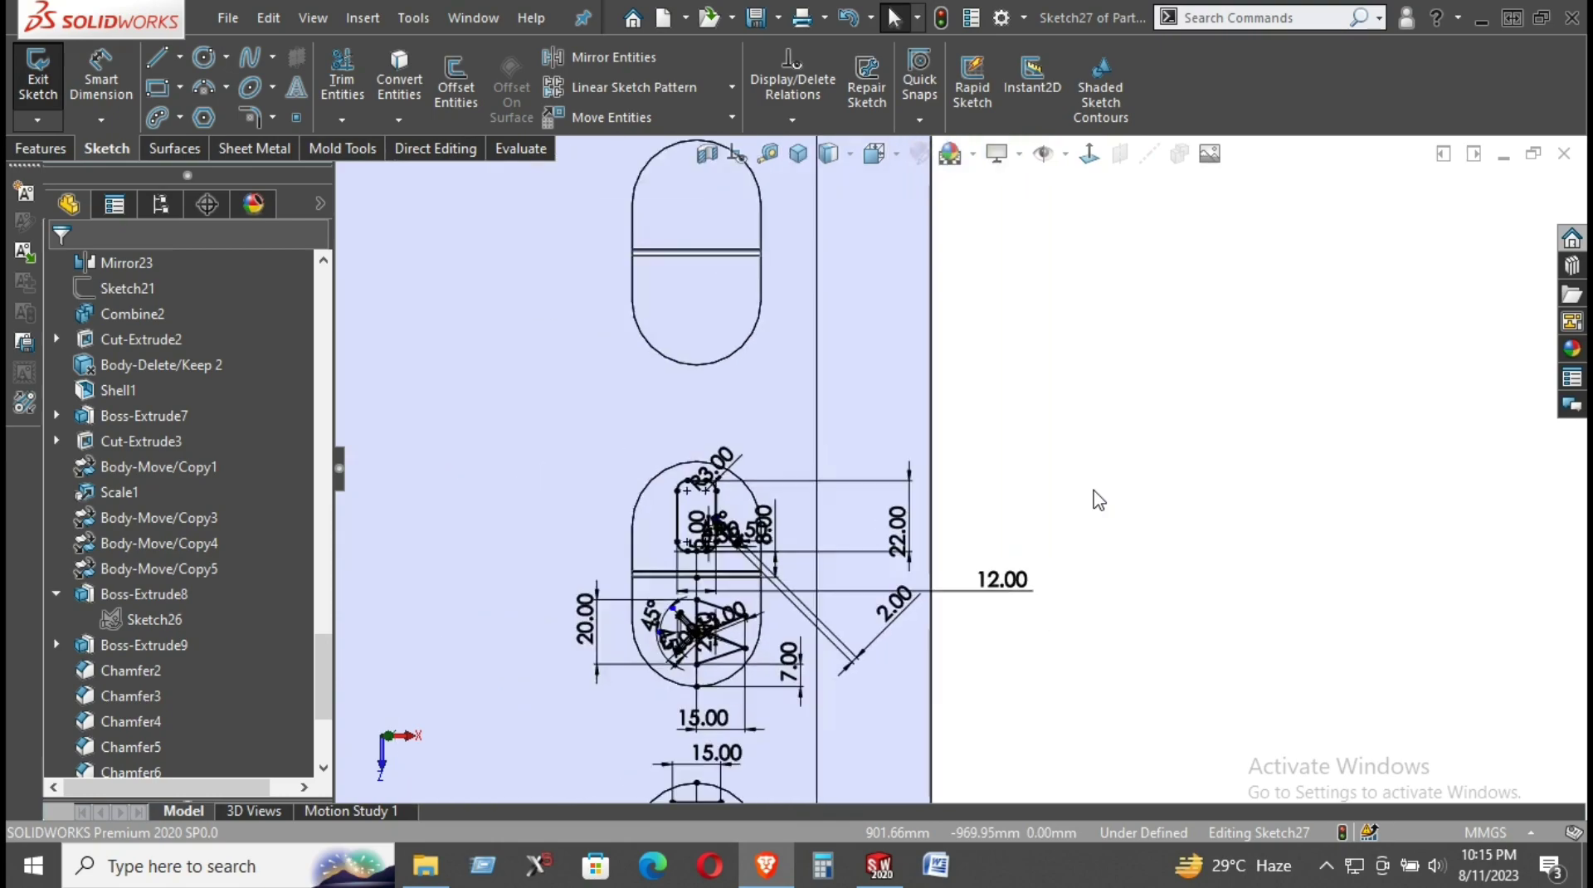
{"action": "scroll", "coordinate": [879, 313], "scroll_direction": "down", "scroll_amount": 1}
{"action": "scroll", "coordinate": [721, 285], "scroll_direction": "down", "scroll_amount": 2}
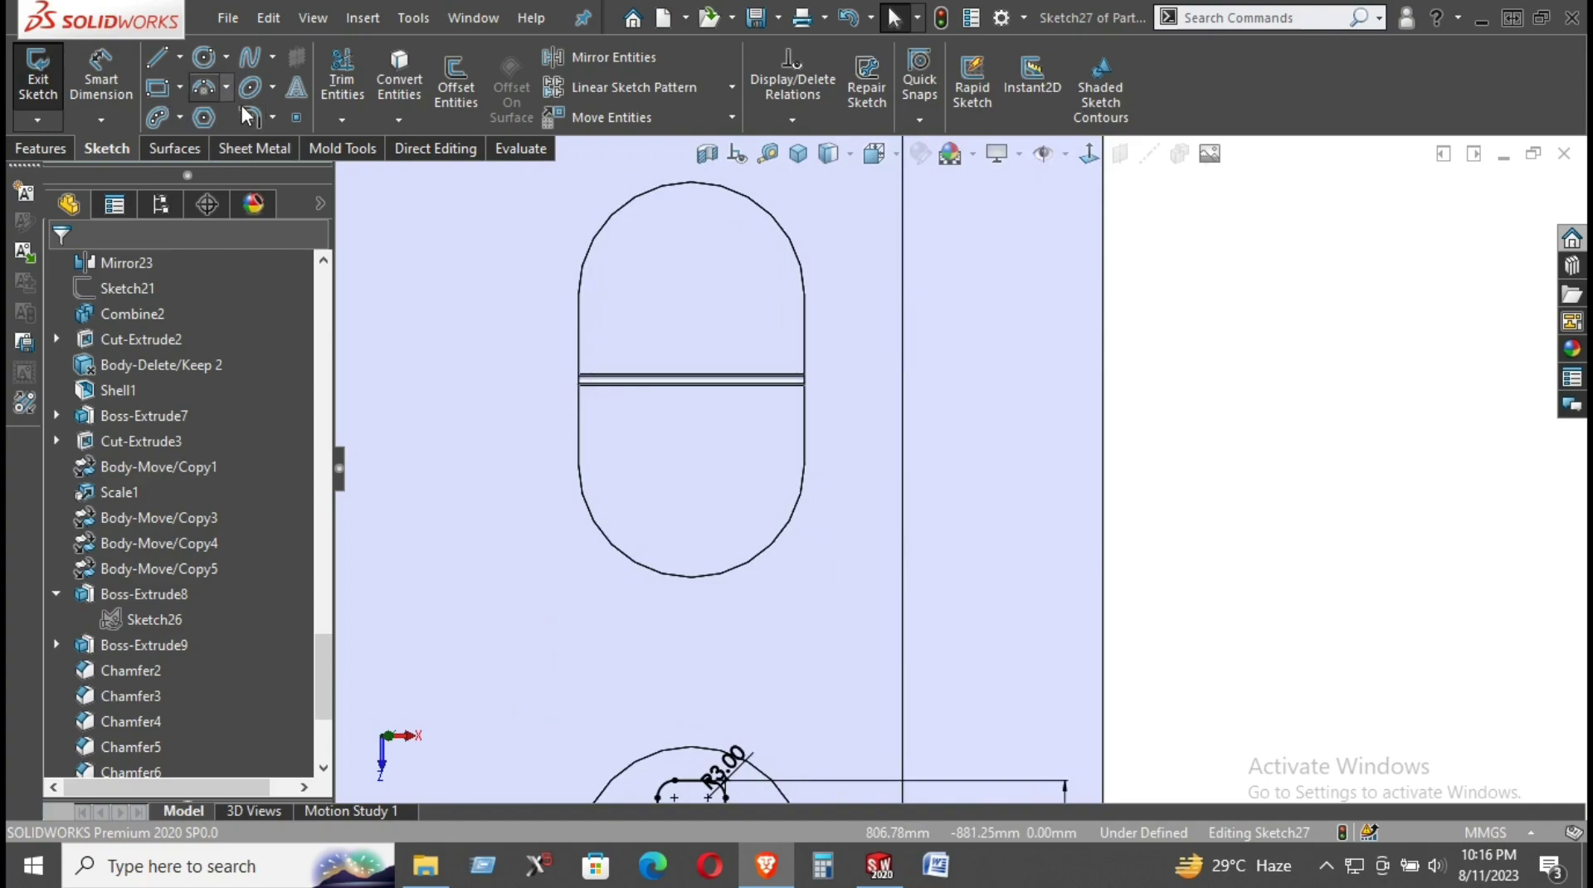
{"action": "scroll", "coordinate": [747, 455], "scroll_direction": "up", "scroll_amount": 1}
{"action": "scroll", "coordinate": [838, 504], "scroll_direction": "up", "scroll_amount": 2}
{"action": "scroll", "coordinate": [839, 505], "scroll_direction": "up", "scroll_amount": 1}
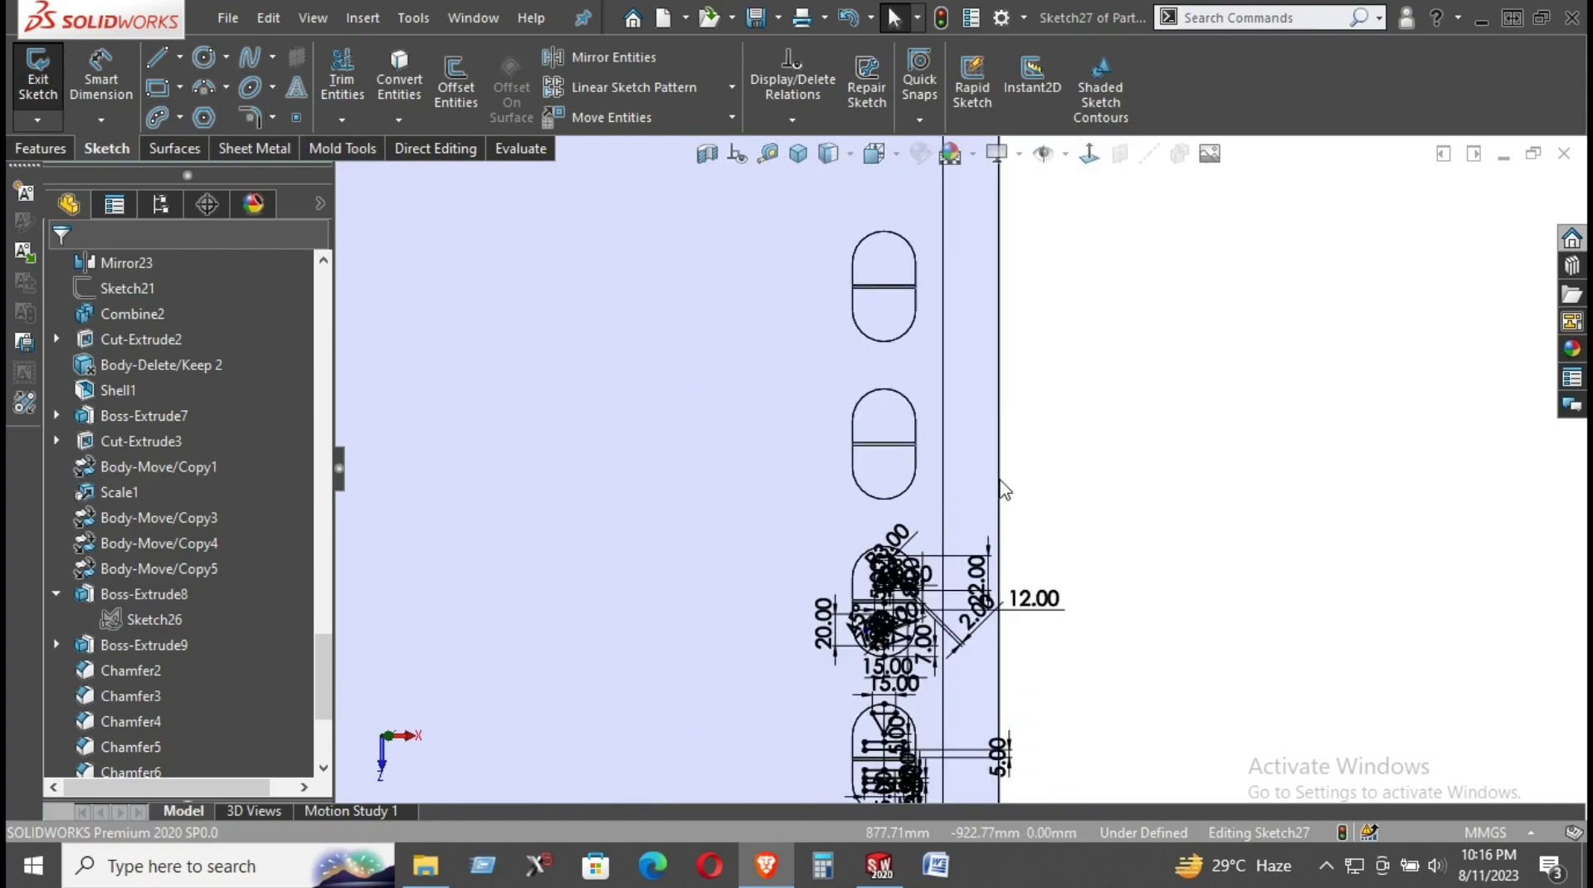
{"action": "scroll", "coordinate": [1002, 488], "scroll_direction": "down", "scroll_amount": 1}
{"action": "scroll", "coordinate": [999, 480], "scroll_direction": "down", "scroll_amount": 1}
{"action": "scroll", "coordinate": [998, 482], "scroll_direction": "up", "scroll_amount": 1}
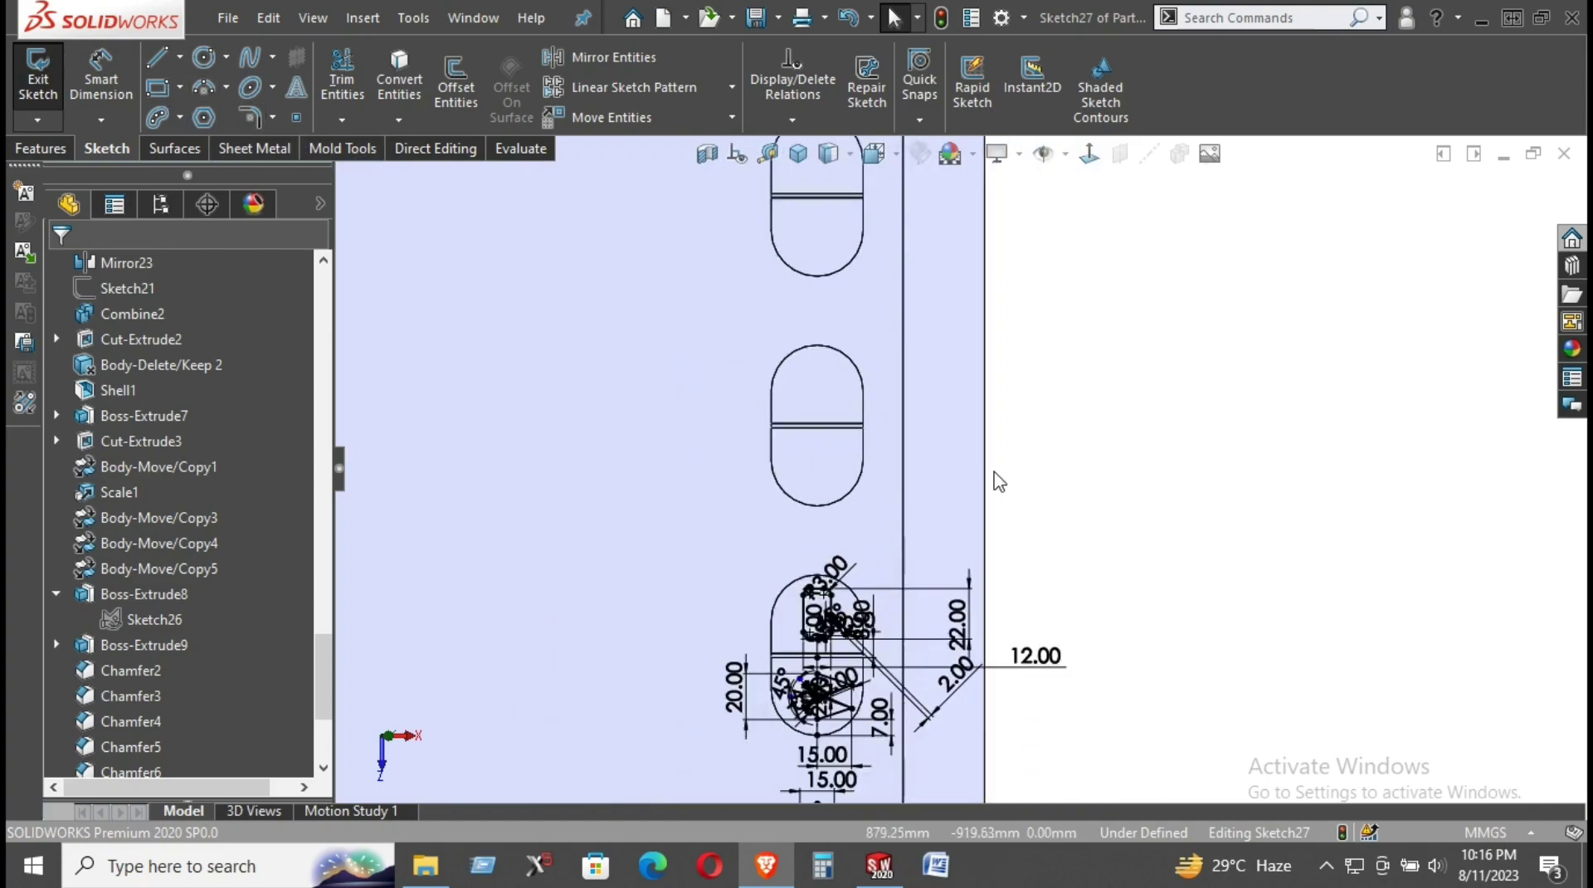
{"action": "scroll", "coordinate": [998, 483], "scroll_direction": "up", "scroll_amount": 1}
{"action": "scroll", "coordinate": [999, 484], "scroll_direction": "up", "scroll_amount": 2}
{"action": "scroll", "coordinate": [998, 485], "scroll_direction": "down", "scroll_amount": 2}
{"action": "scroll", "coordinate": [996, 482], "scroll_direction": "down", "scroll_amount": 1}
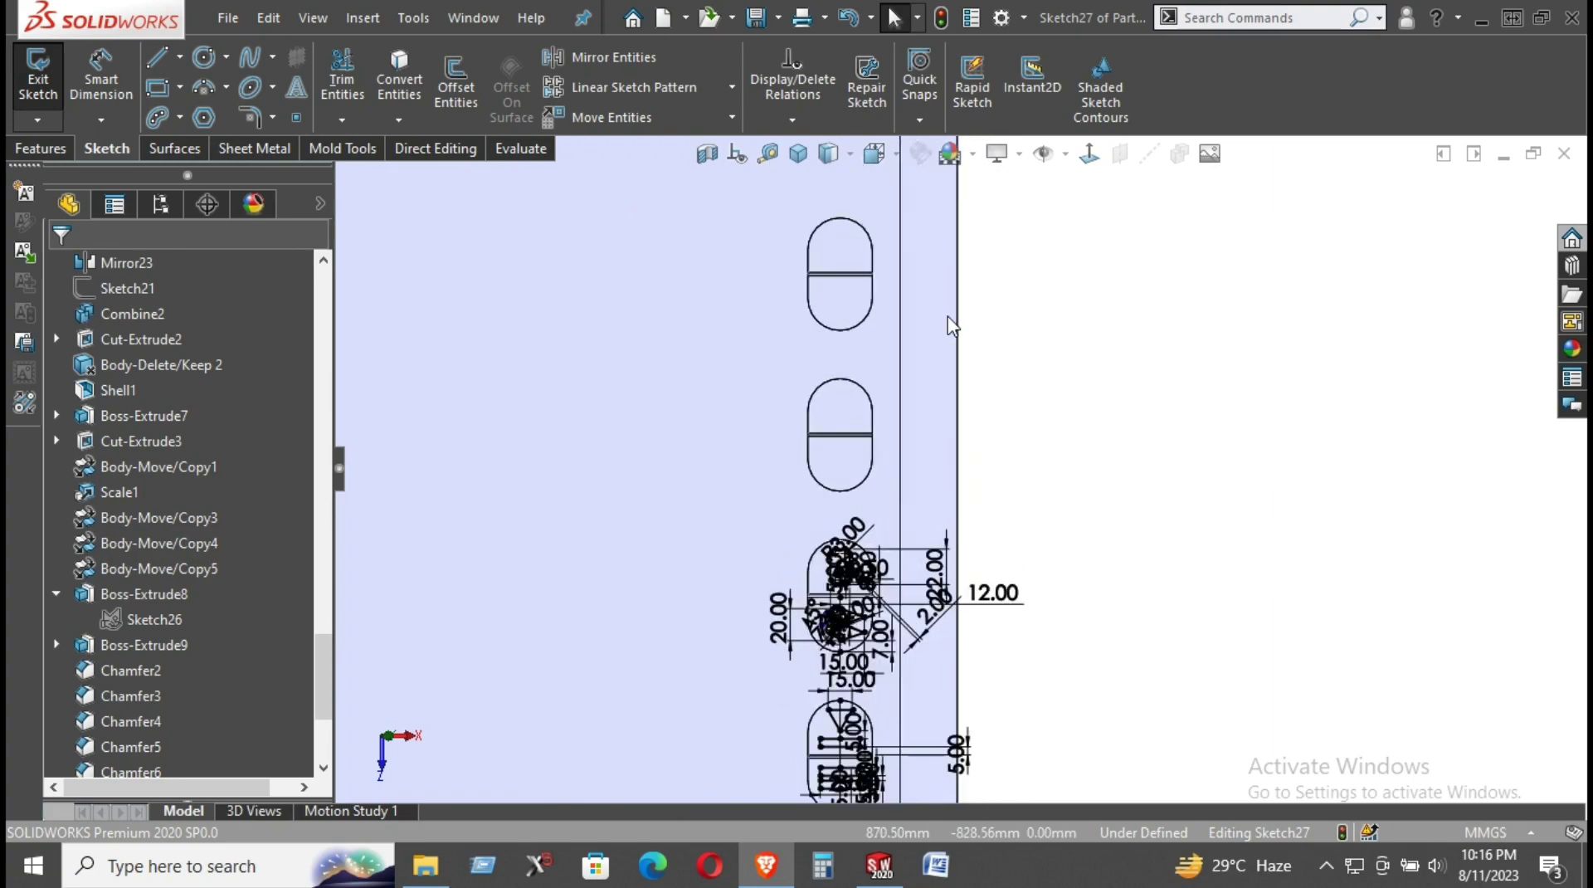
{"action": "scroll", "coordinate": [864, 406], "scroll_direction": "down", "scroll_amount": 1}
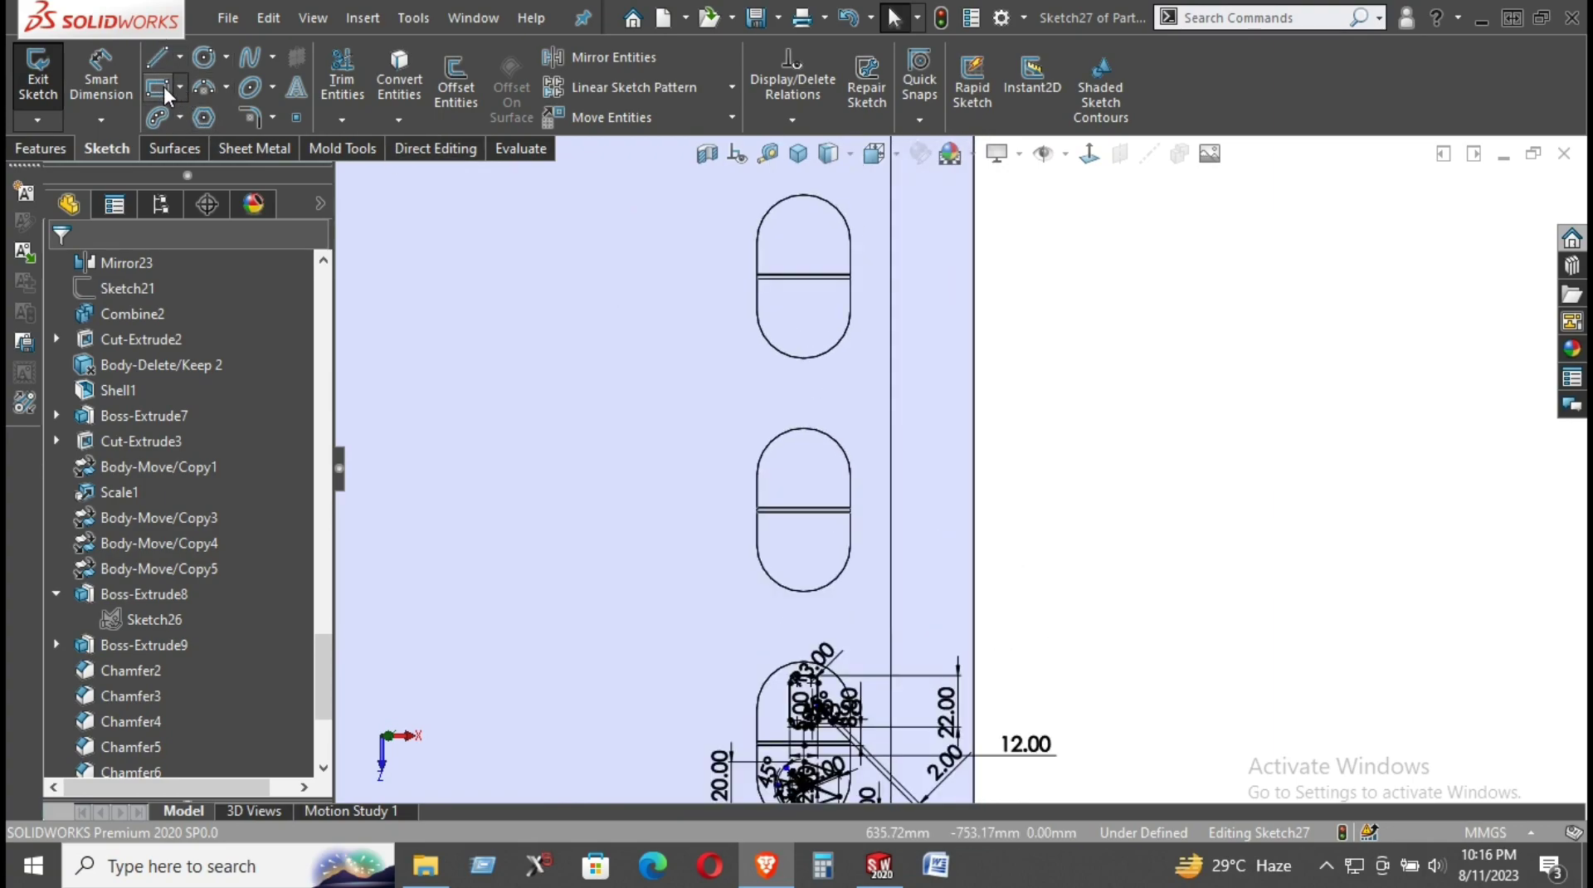
- Draw two small circles on the capsule's centre axis, one in the lower half and one in the upper half
{"action": "left_click", "coordinate": [203, 57]}
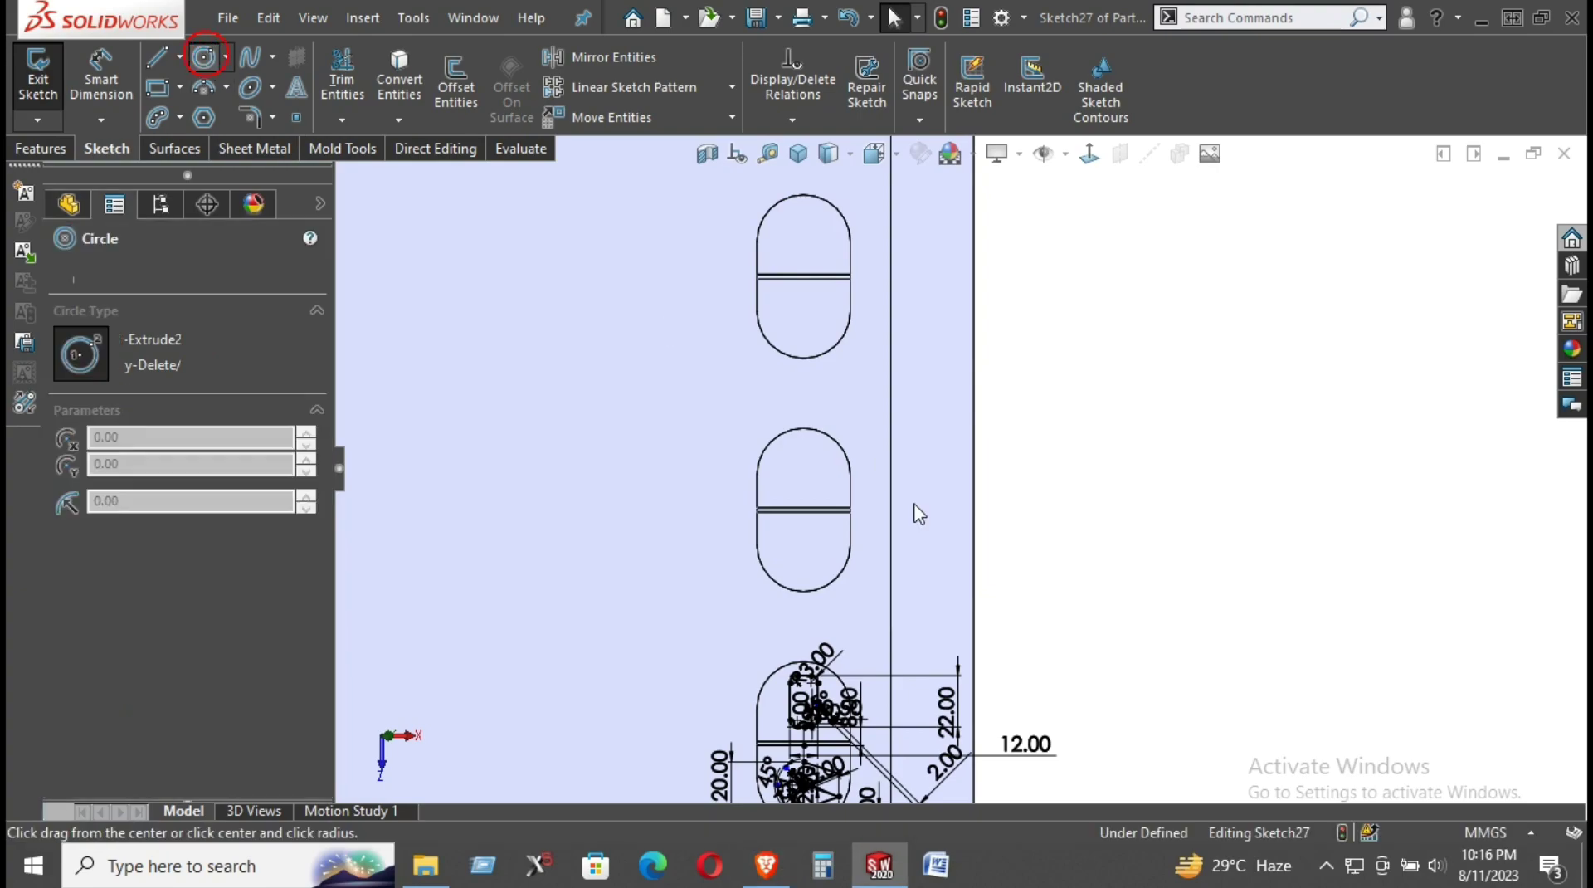
{"action": "scroll", "coordinate": [789, 559], "scroll_direction": "down", "scroll_amount": 1}
{"action": "scroll", "coordinate": [780, 564], "scroll_direction": "down", "scroll_amount": 1}
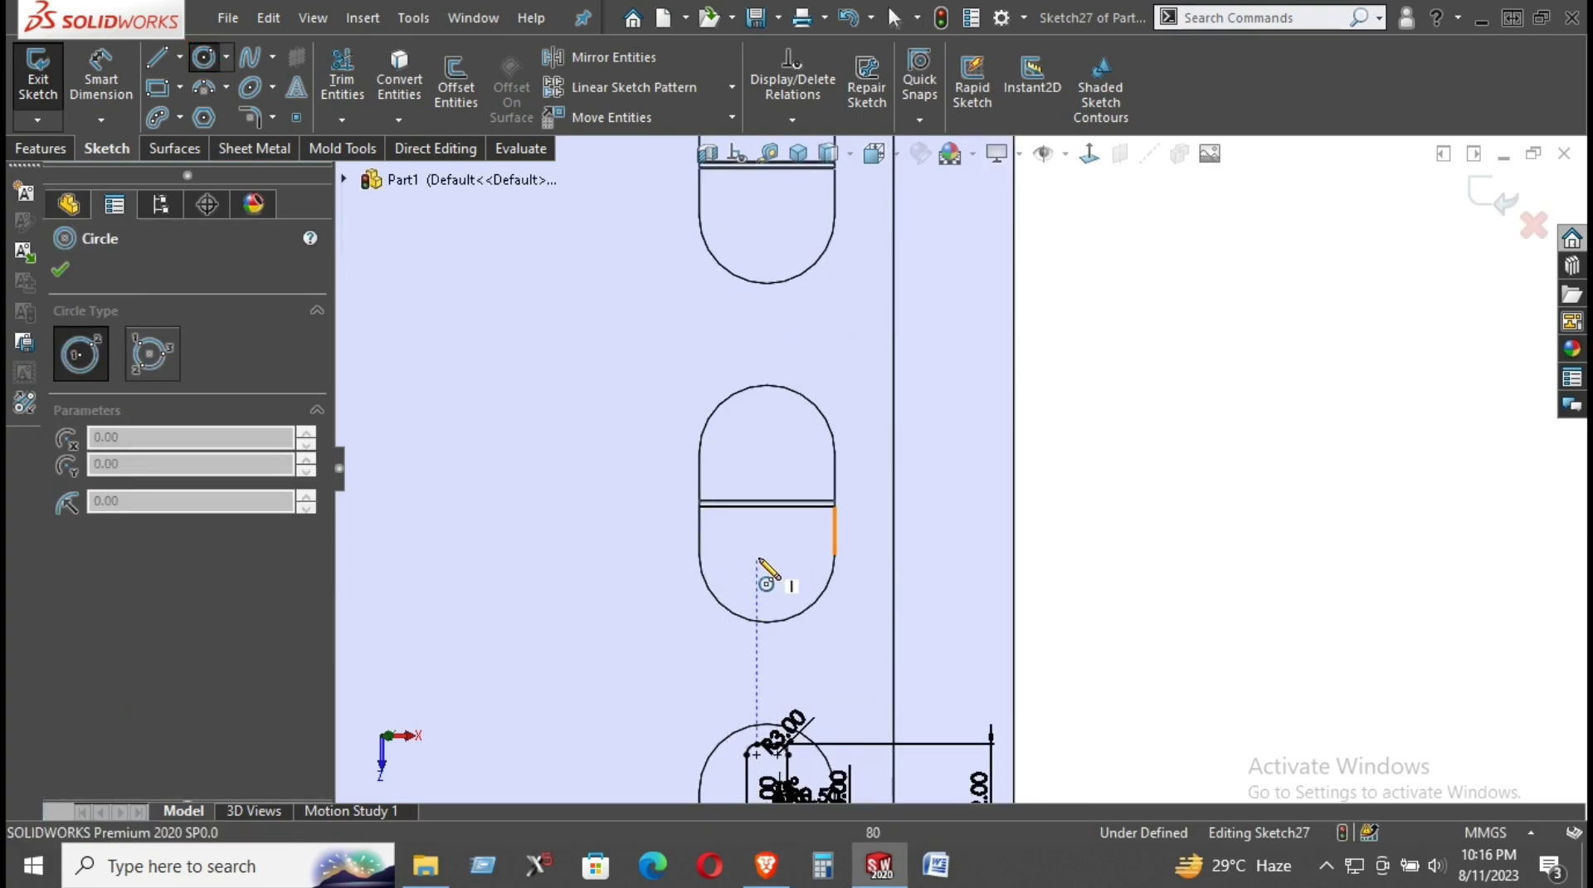
{"action": "left_click", "coordinate": [743, 551]}
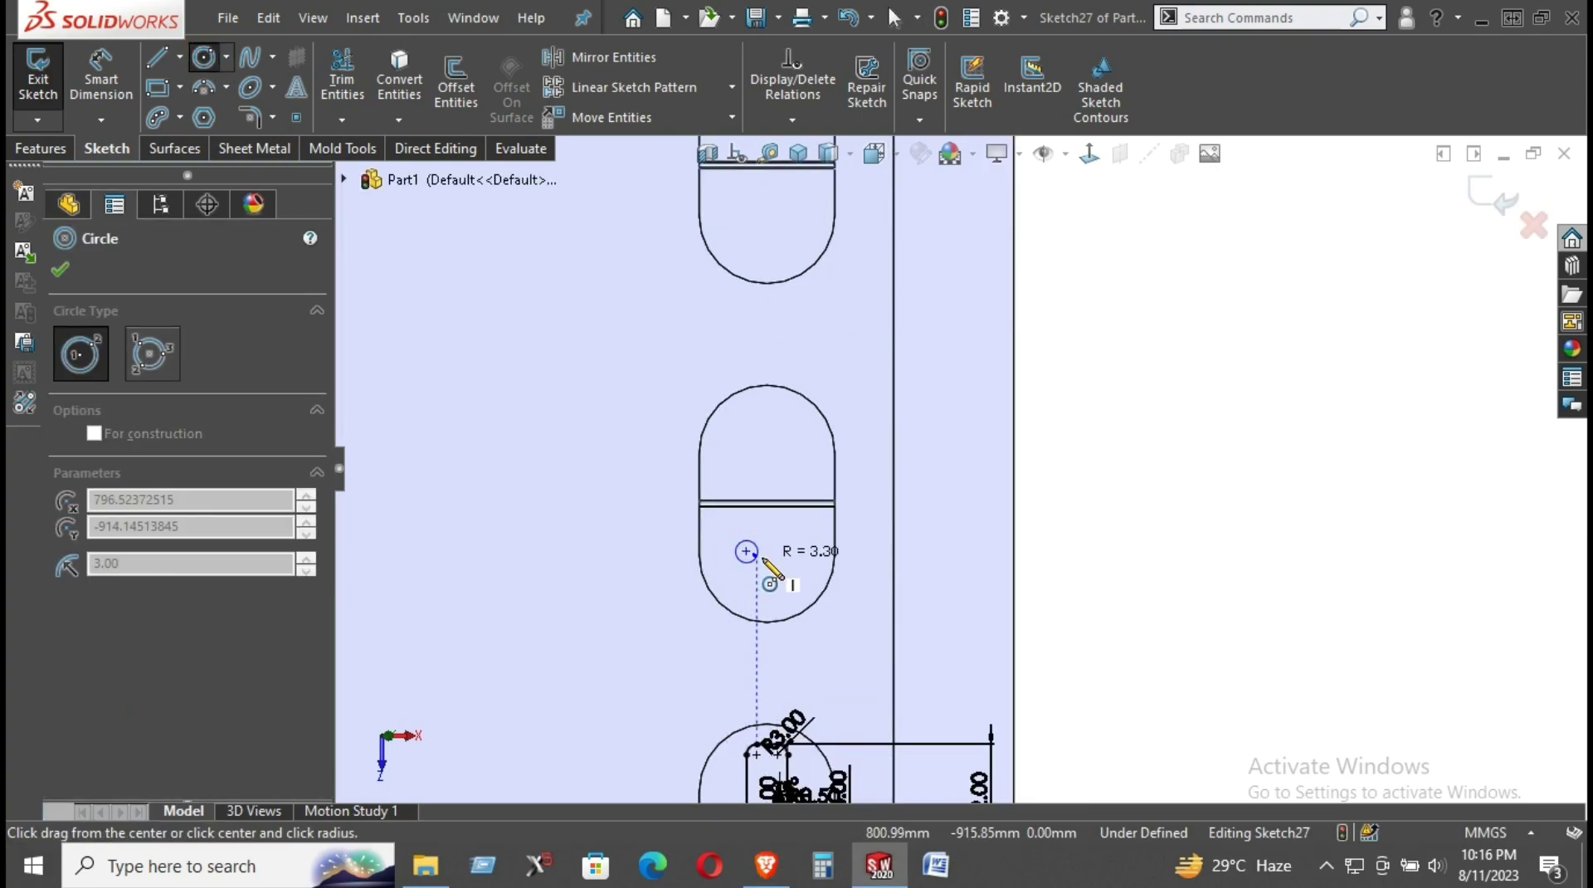
{"action": "left_click", "coordinate": [753, 552]}
{"action": "left_click", "coordinate": [746, 435]}
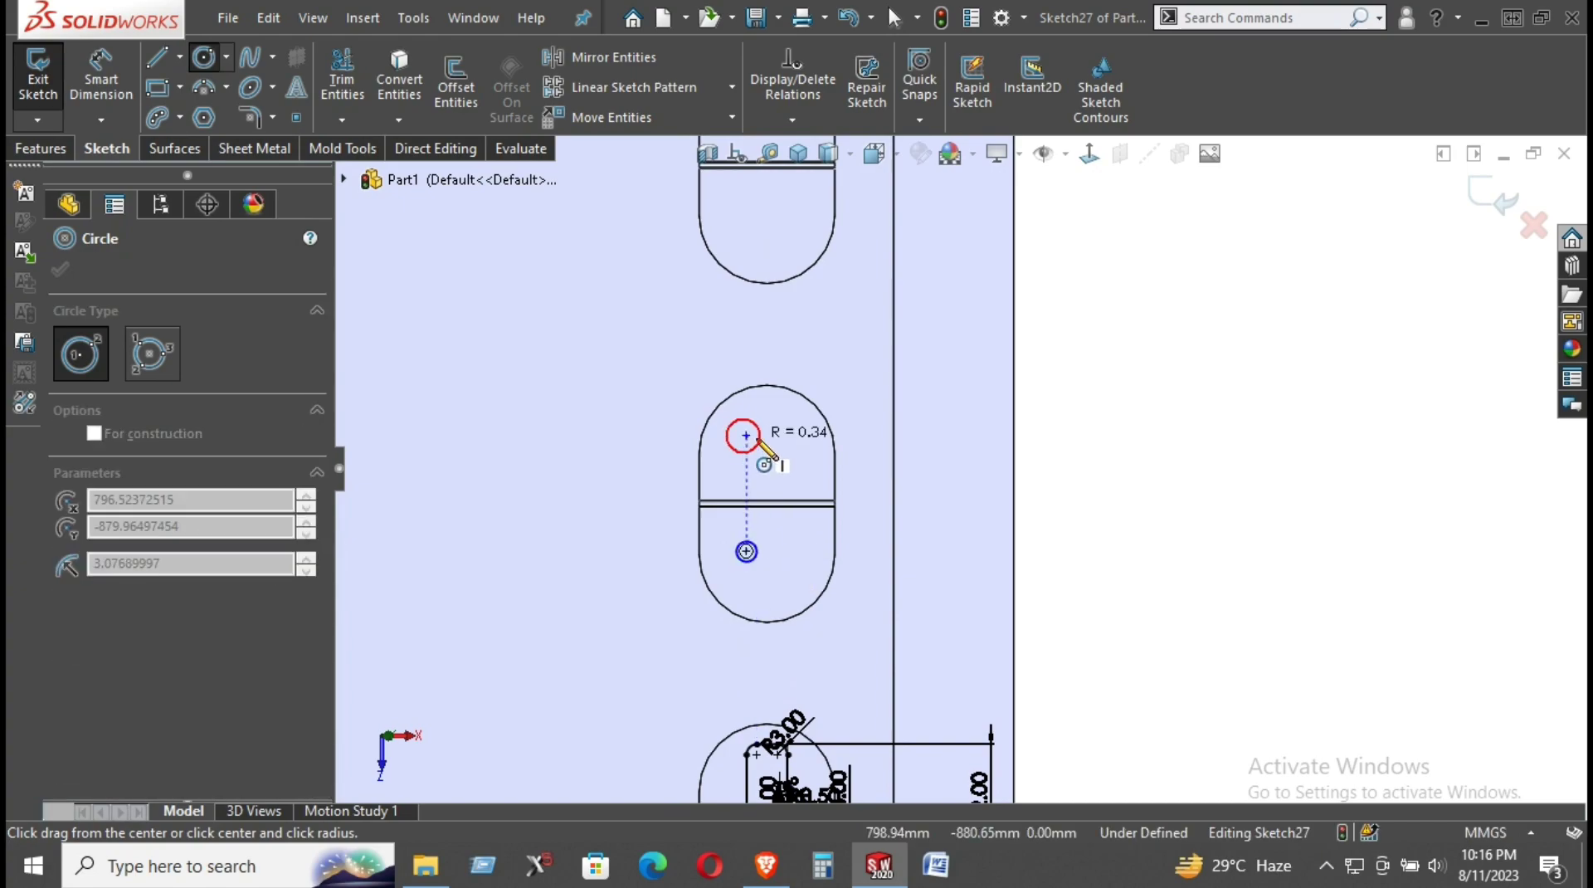
{"action": "left_click", "coordinate": [753, 435]}
{"action": "right_click", "coordinate": [745, 316]}
{"action": "left_click", "coordinate": [797, 332]}
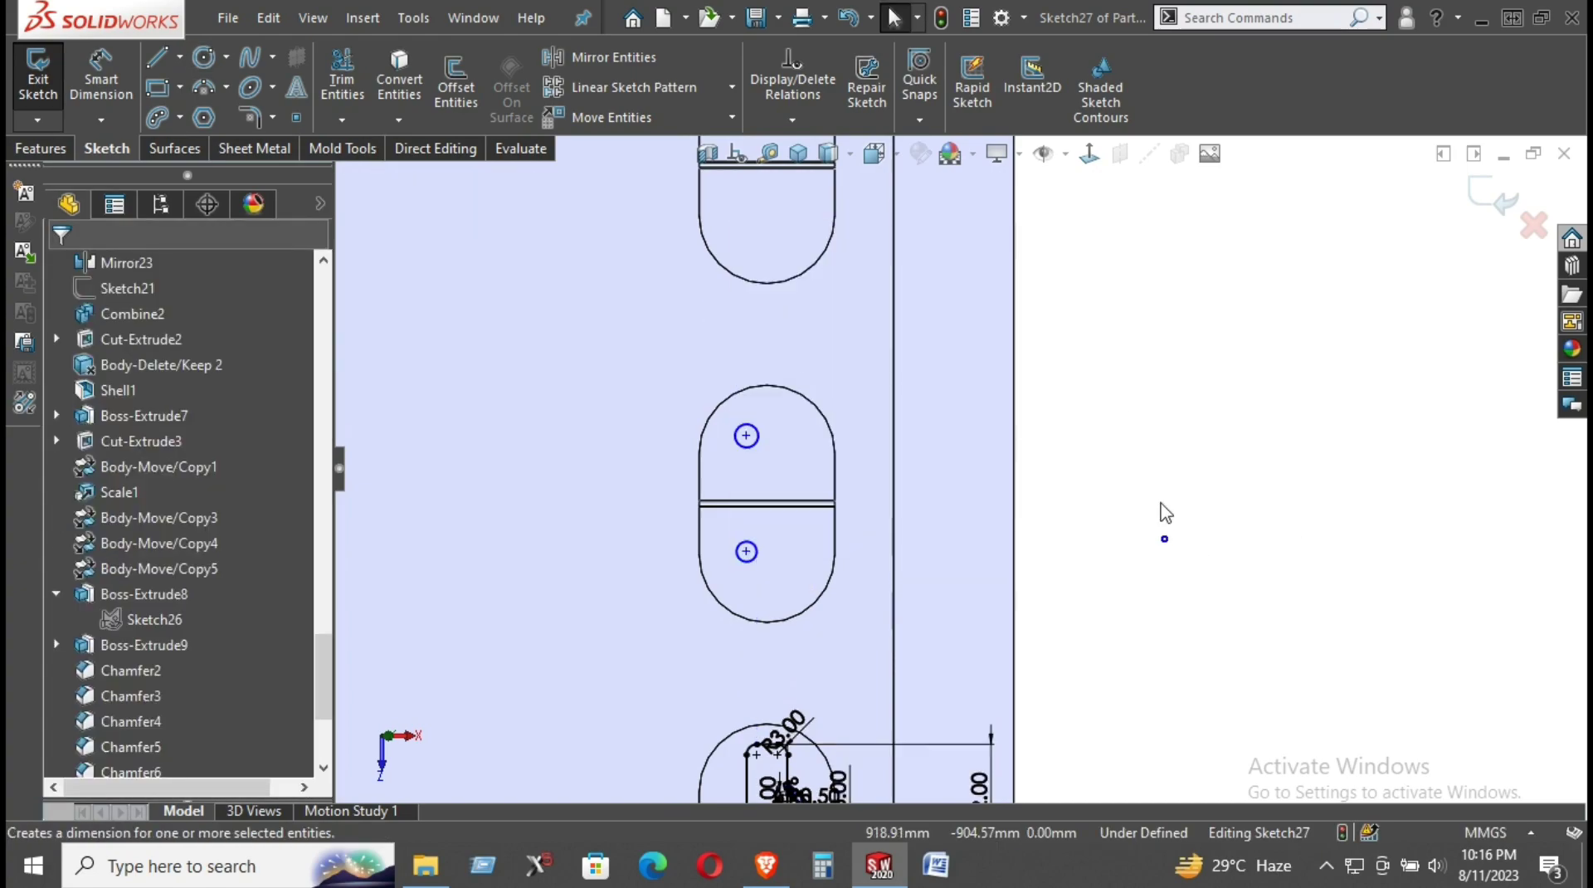
{"action": "key", "text": "d"}
{"action": "left_click", "coordinate": [769, 461]}
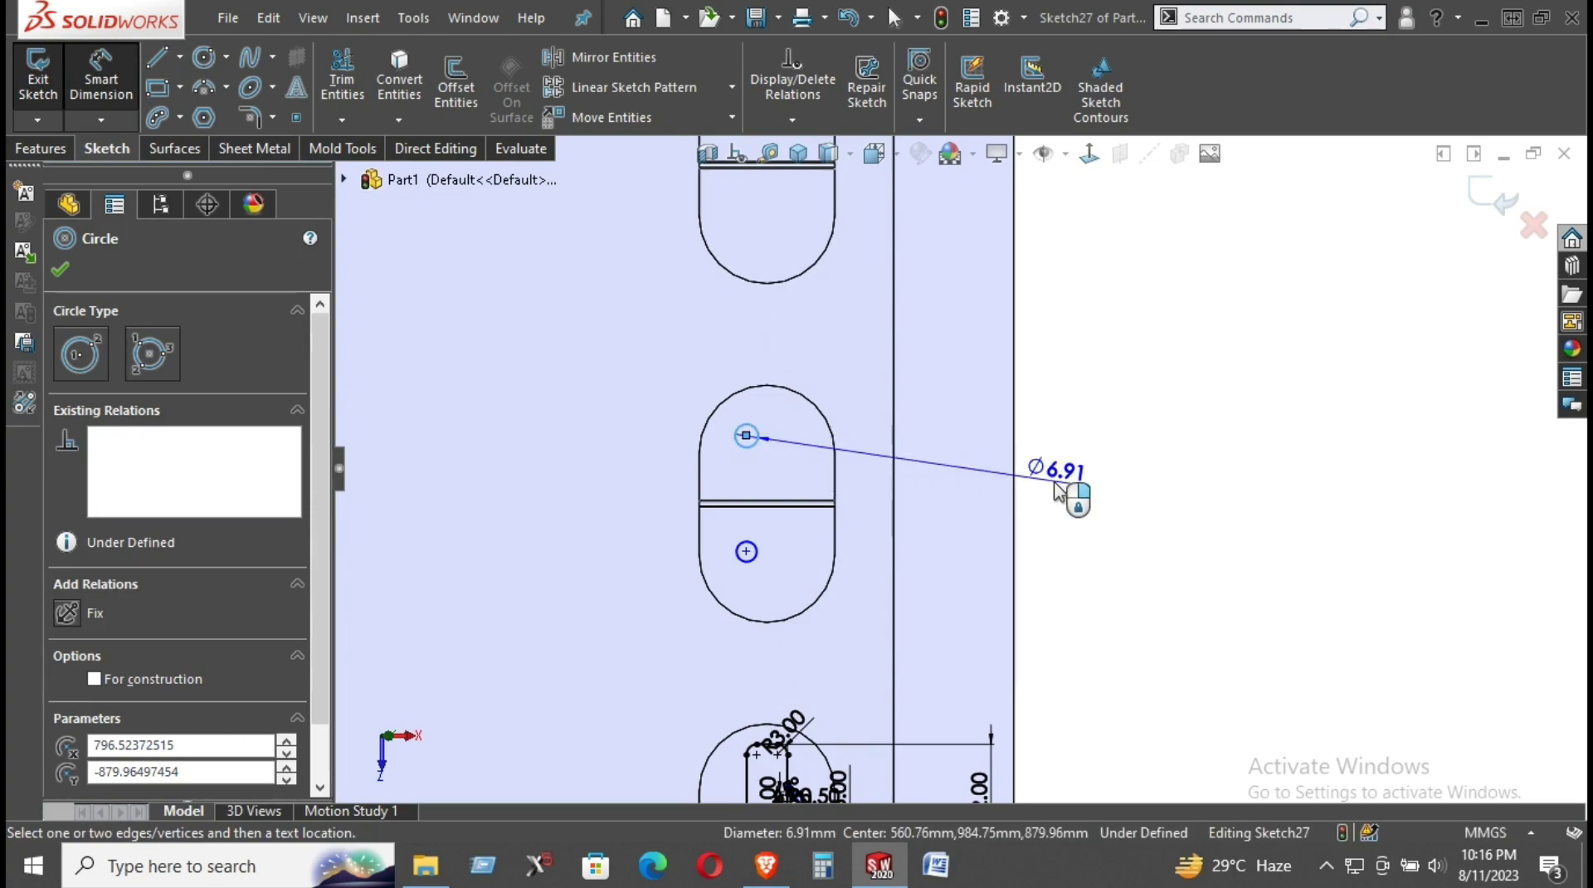
- Dimension both small circles to a 6 mm diameter
{"action": "left_click", "coordinate": [1046, 473]}
{"action": "type", "text": "6"}
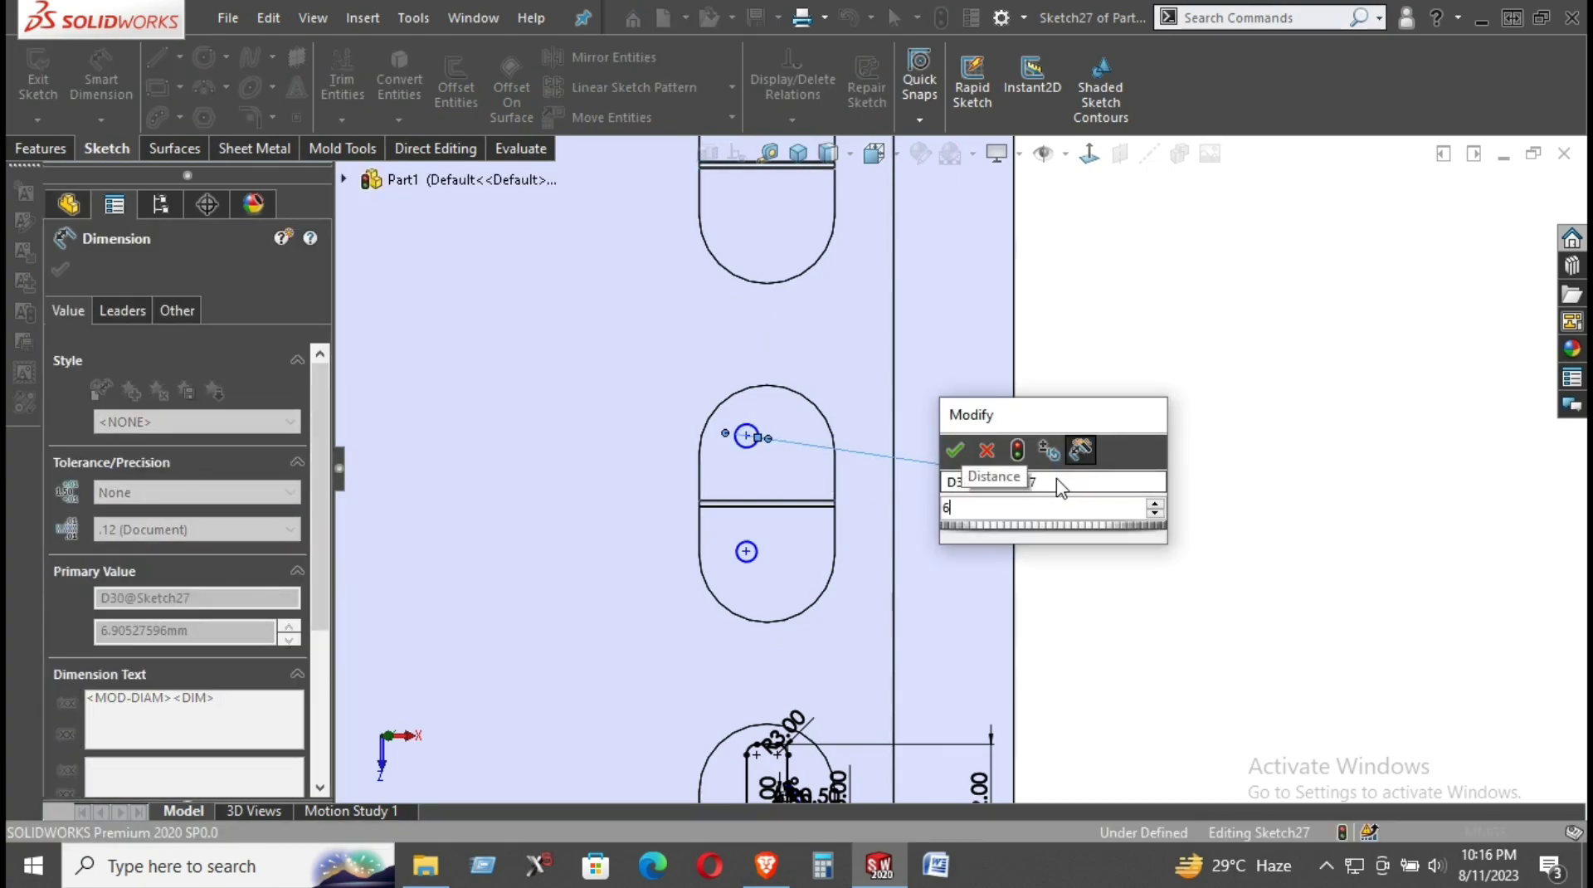
{"action": "left_click", "coordinate": [955, 450]}
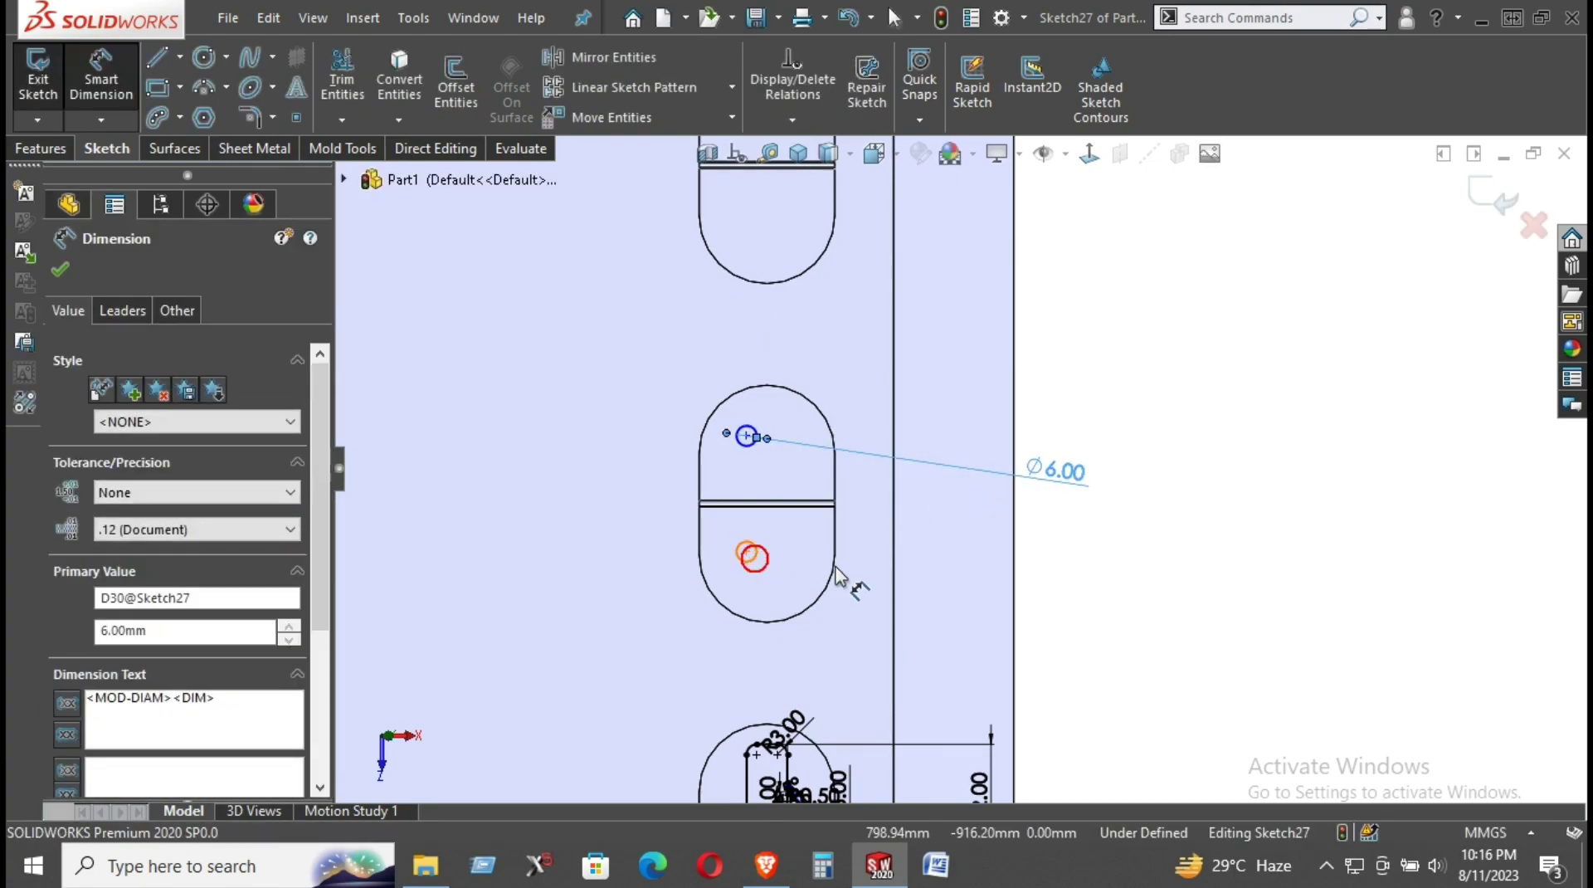
{"action": "left_click", "coordinate": [751, 561]}
{"action": "left_click", "coordinate": [1108, 615]}
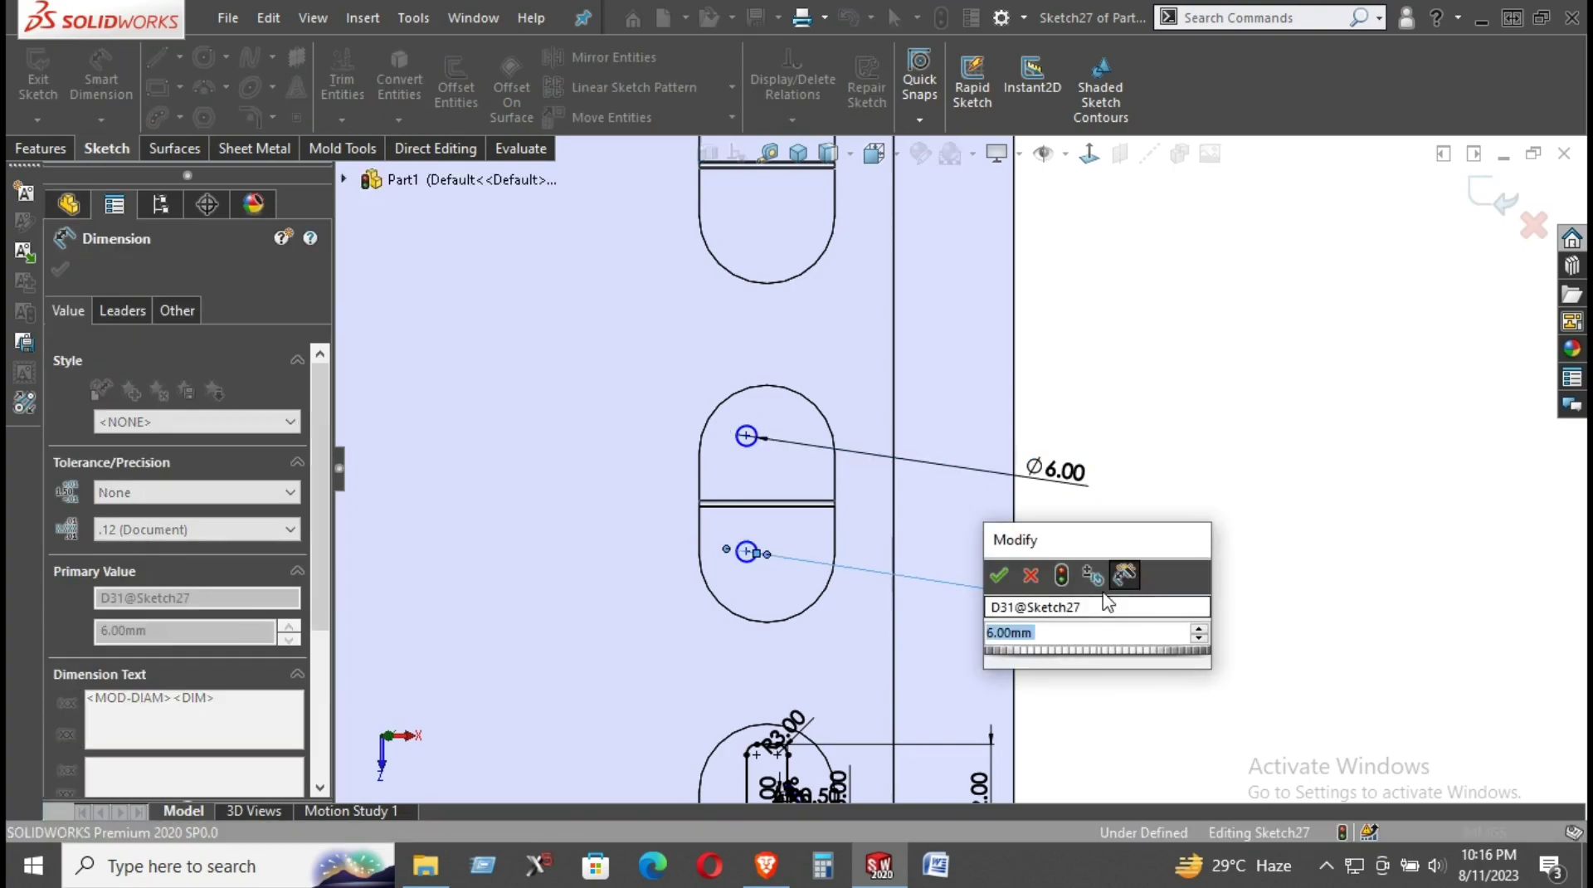
{"action": "left_click", "coordinate": [1156, 685]}
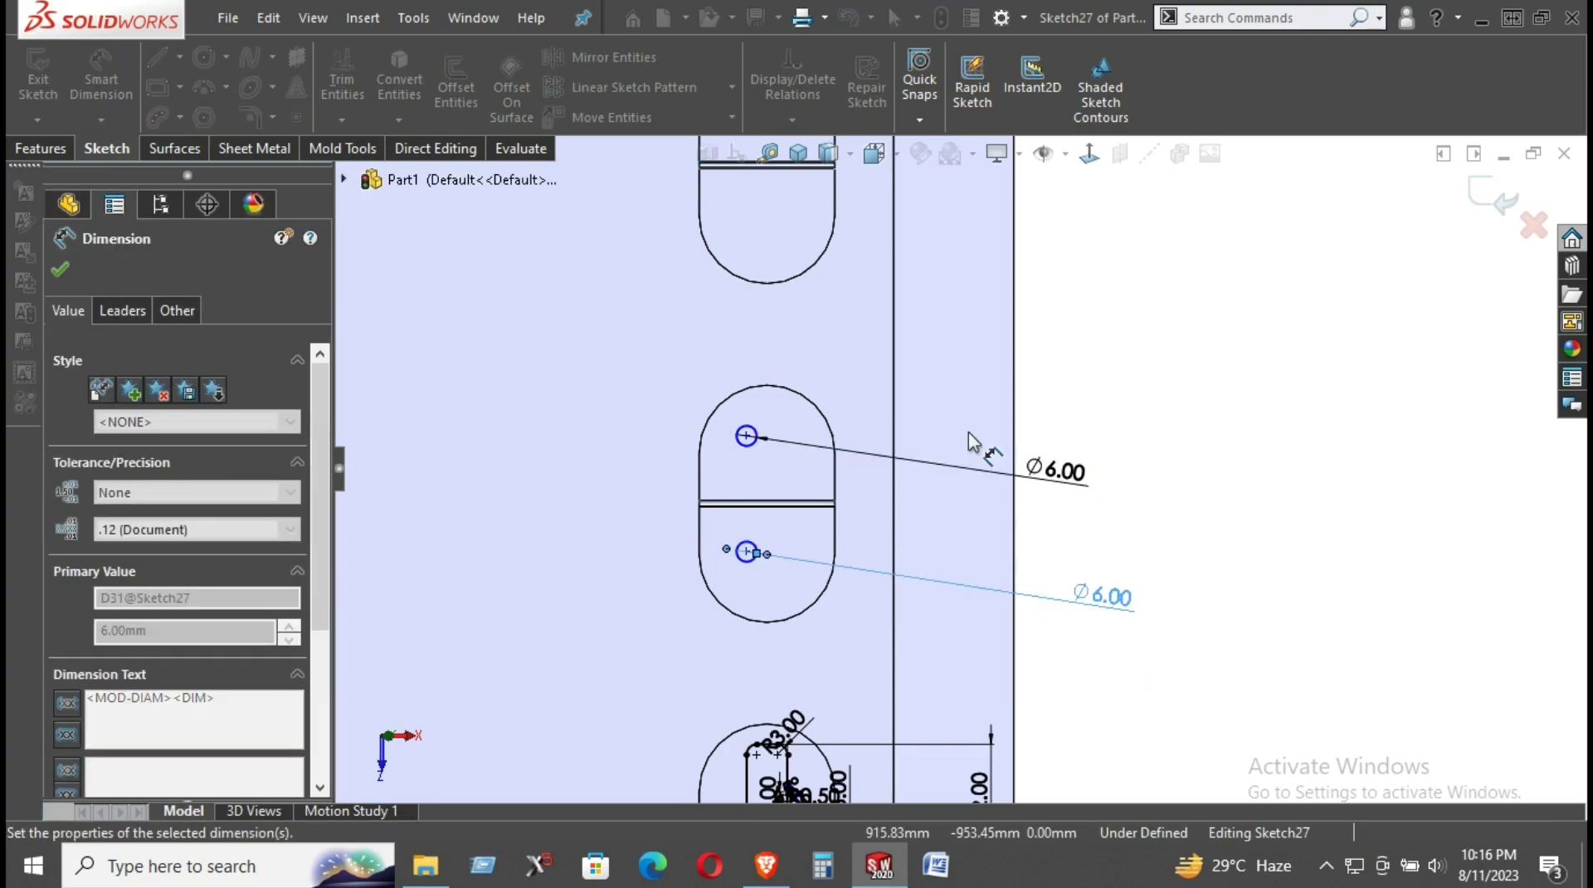
{"action": "key", "text": "Escape"}
- Draw a centerline between the two circle centres and make it vertical
{"action": "left_click", "coordinate": [179, 56]}
{"action": "left_click", "coordinate": [186, 117]}
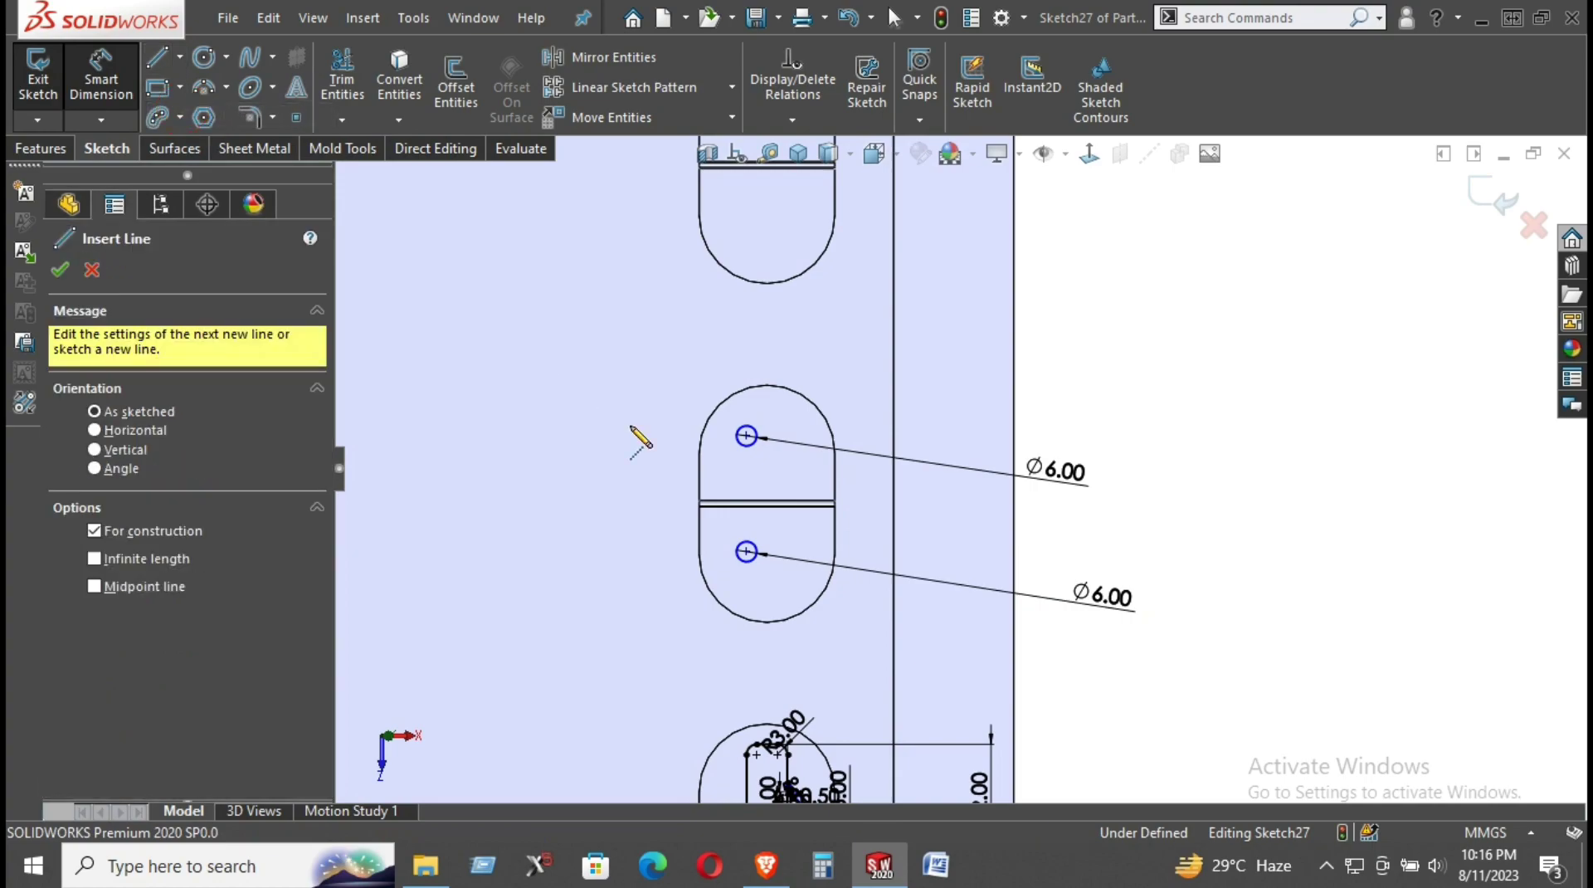
{"action": "left_click", "coordinate": [747, 436]}
{"action": "left_click", "coordinate": [747, 551]}
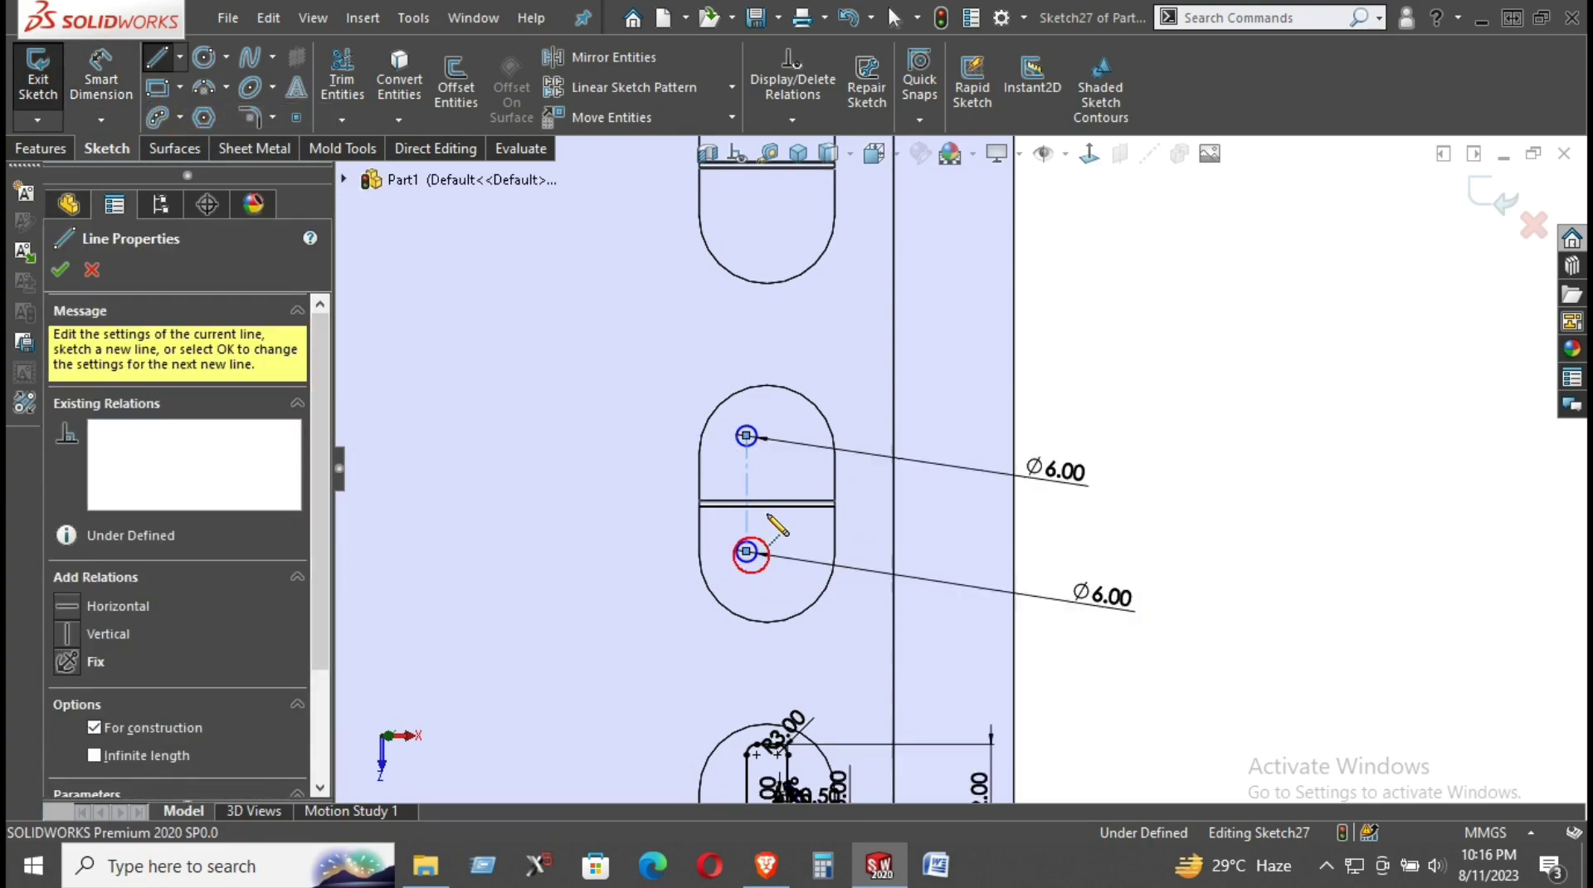
{"action": "right_click", "coordinate": [771, 515]}
{"action": "left_click", "coordinate": [830, 533]}
{"action": "left_click", "coordinate": [747, 481]}
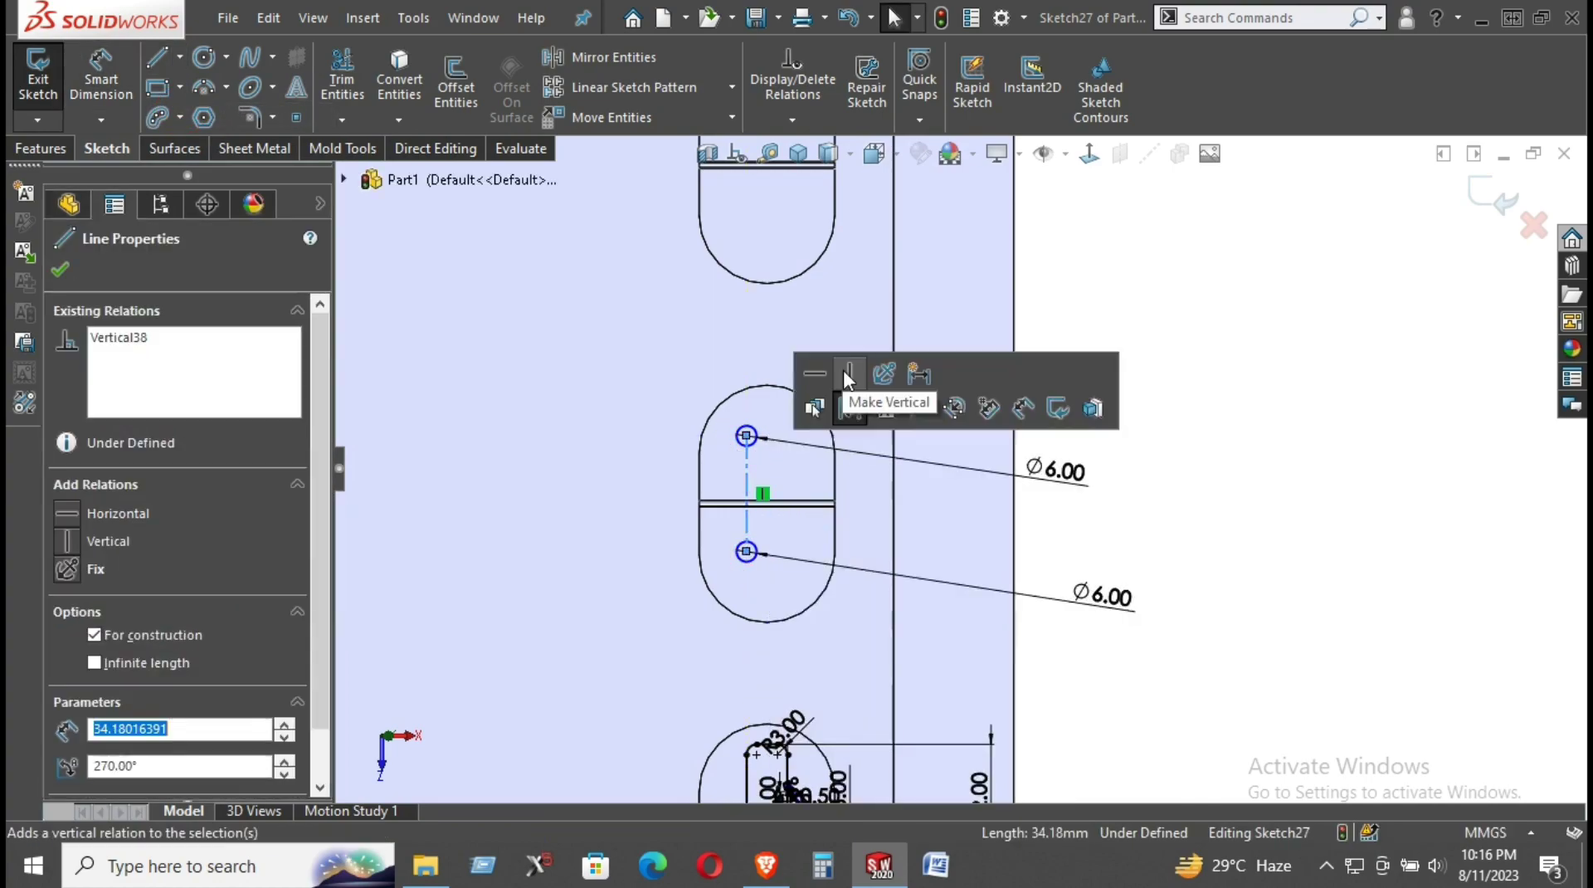
{"action": "left_click", "coordinate": [843, 370]}
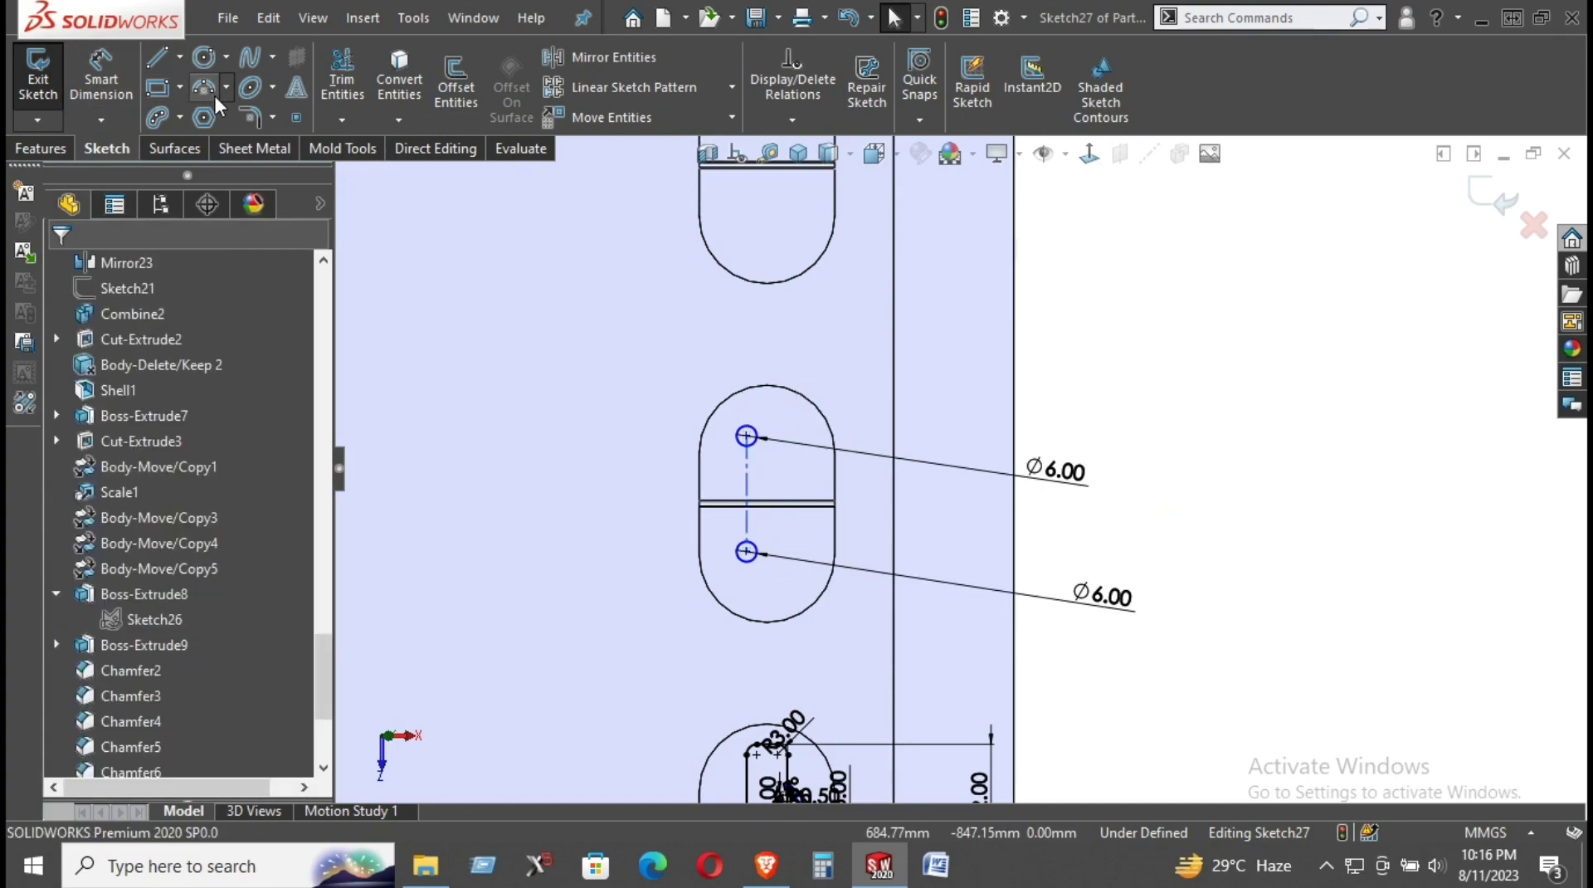
- Attempt a centre-point arc slot around the upper circle, then abandon it
{"action": "left_click", "coordinate": [162, 116]}
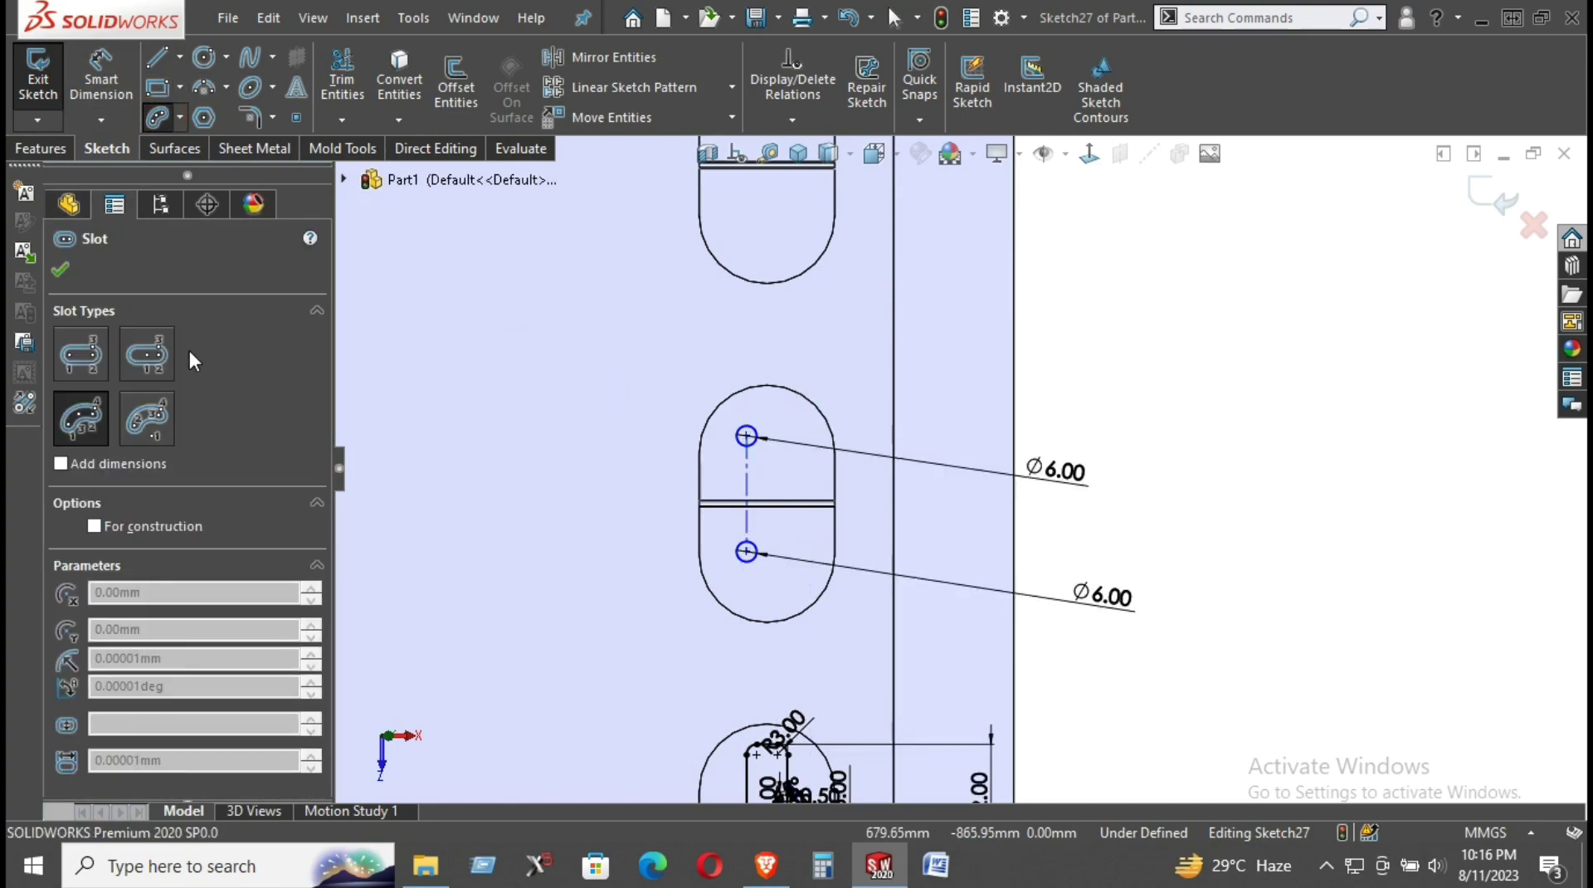
{"action": "scroll", "coordinate": [801, 453], "scroll_direction": "down", "scroll_amount": 1}
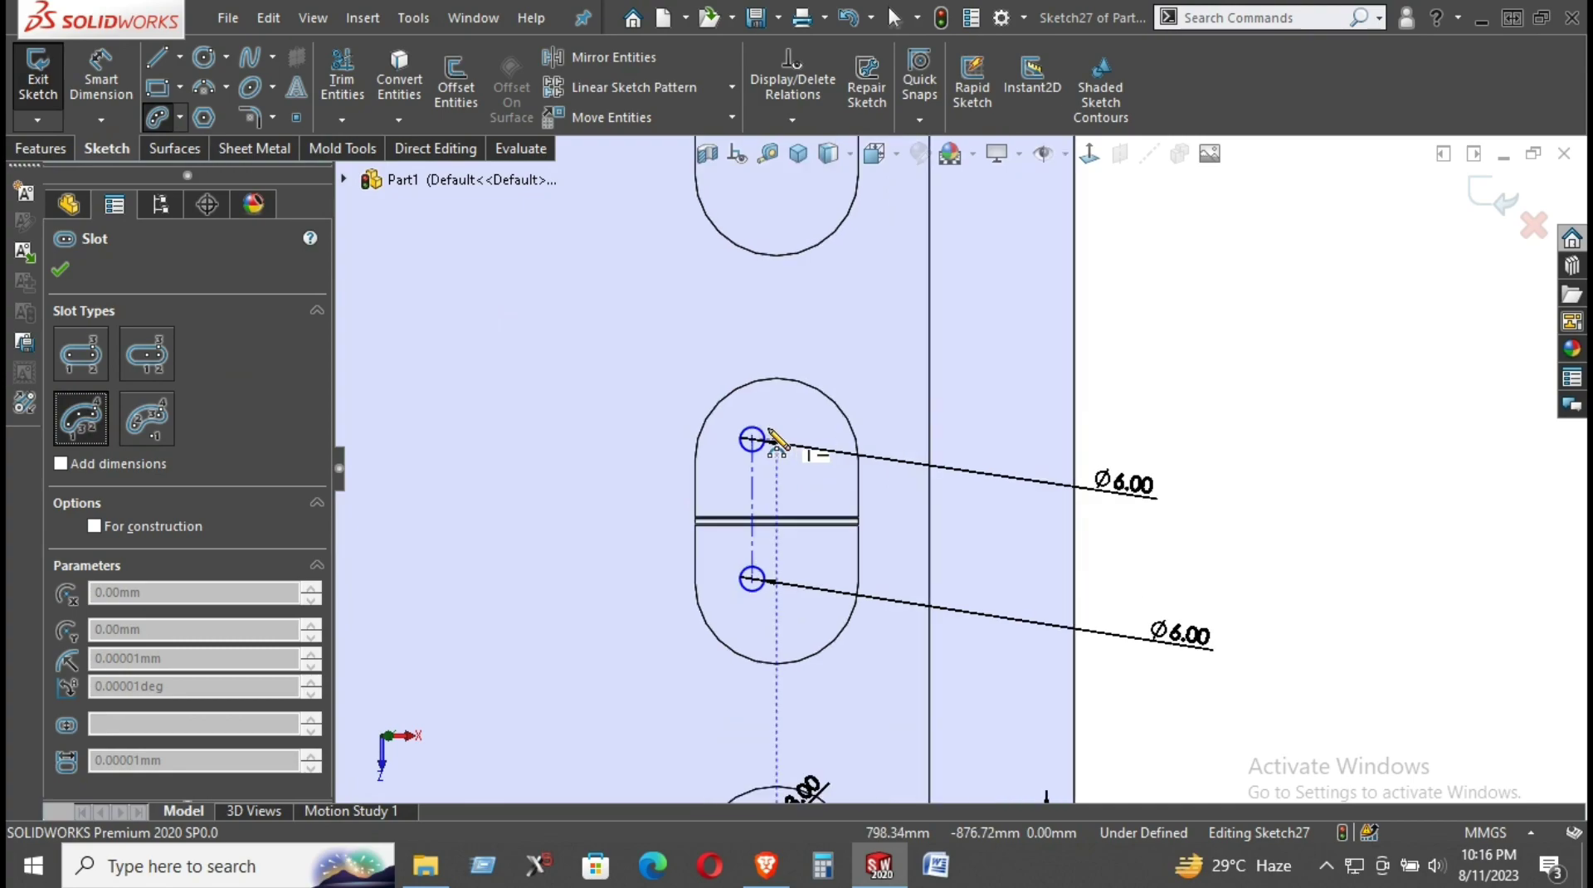
{"action": "scroll", "coordinate": [758, 444], "scroll_direction": "down", "scroll_amount": 1}
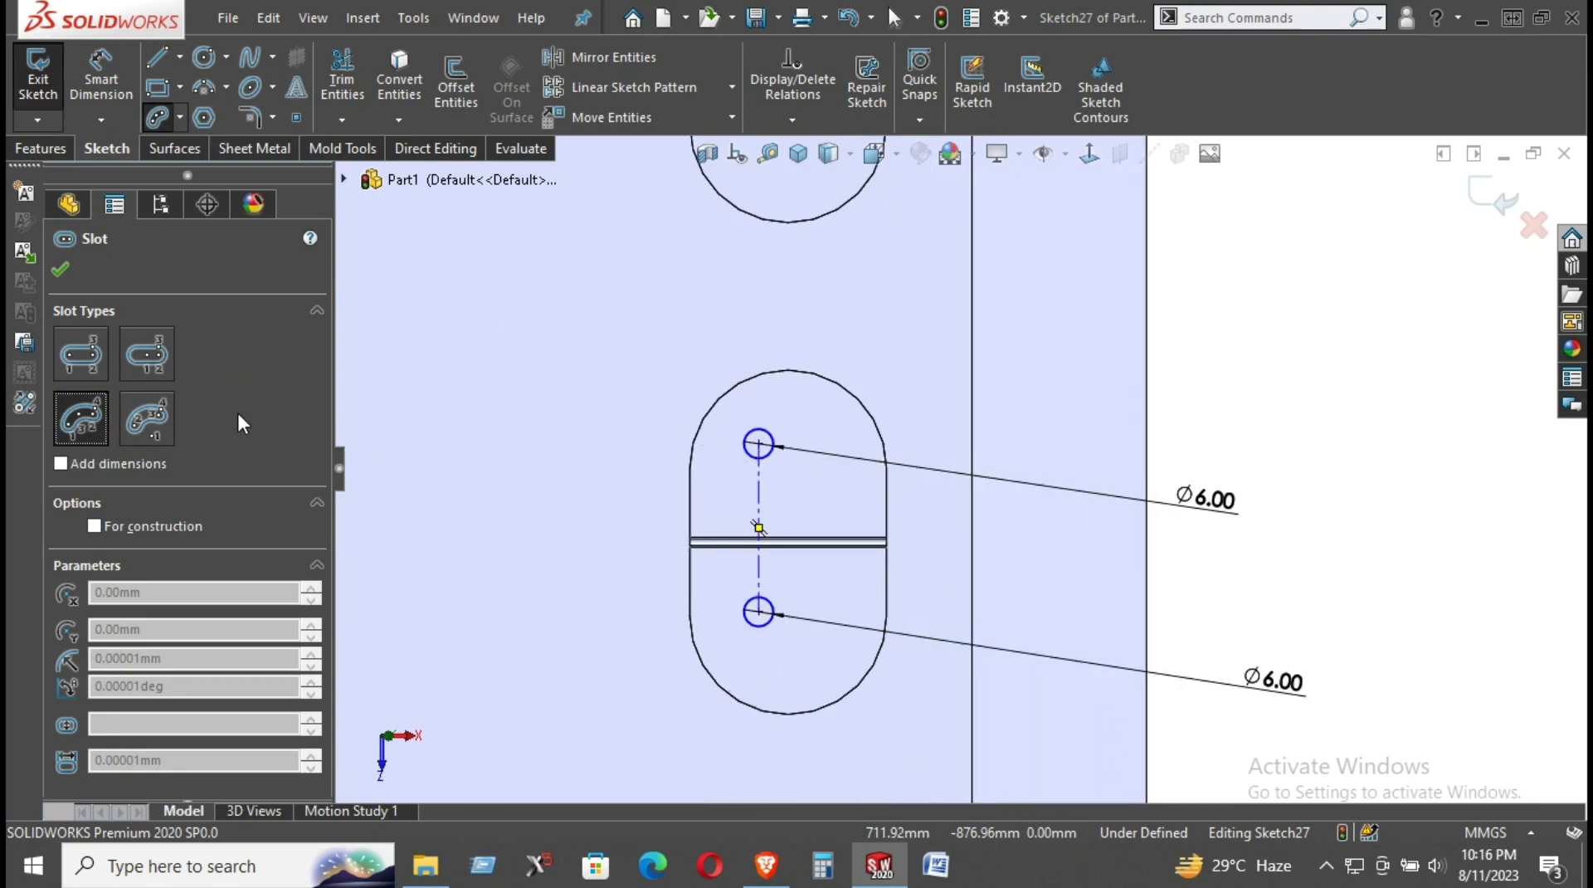
{"action": "left_click", "coordinate": [156, 421]}
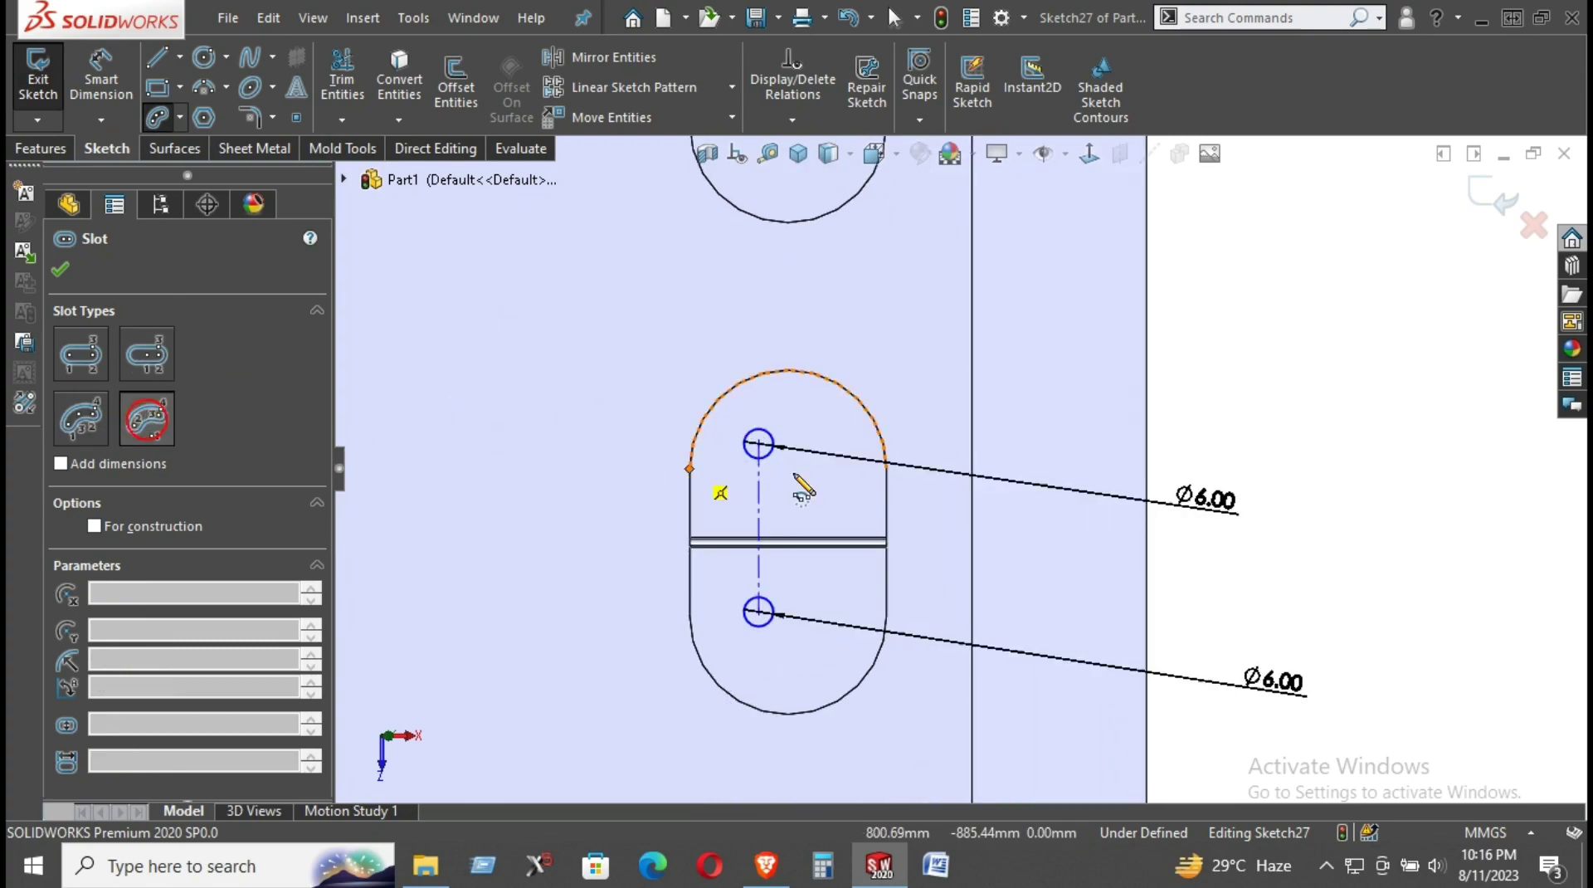
{"action": "left_click", "coordinate": [758, 444]}
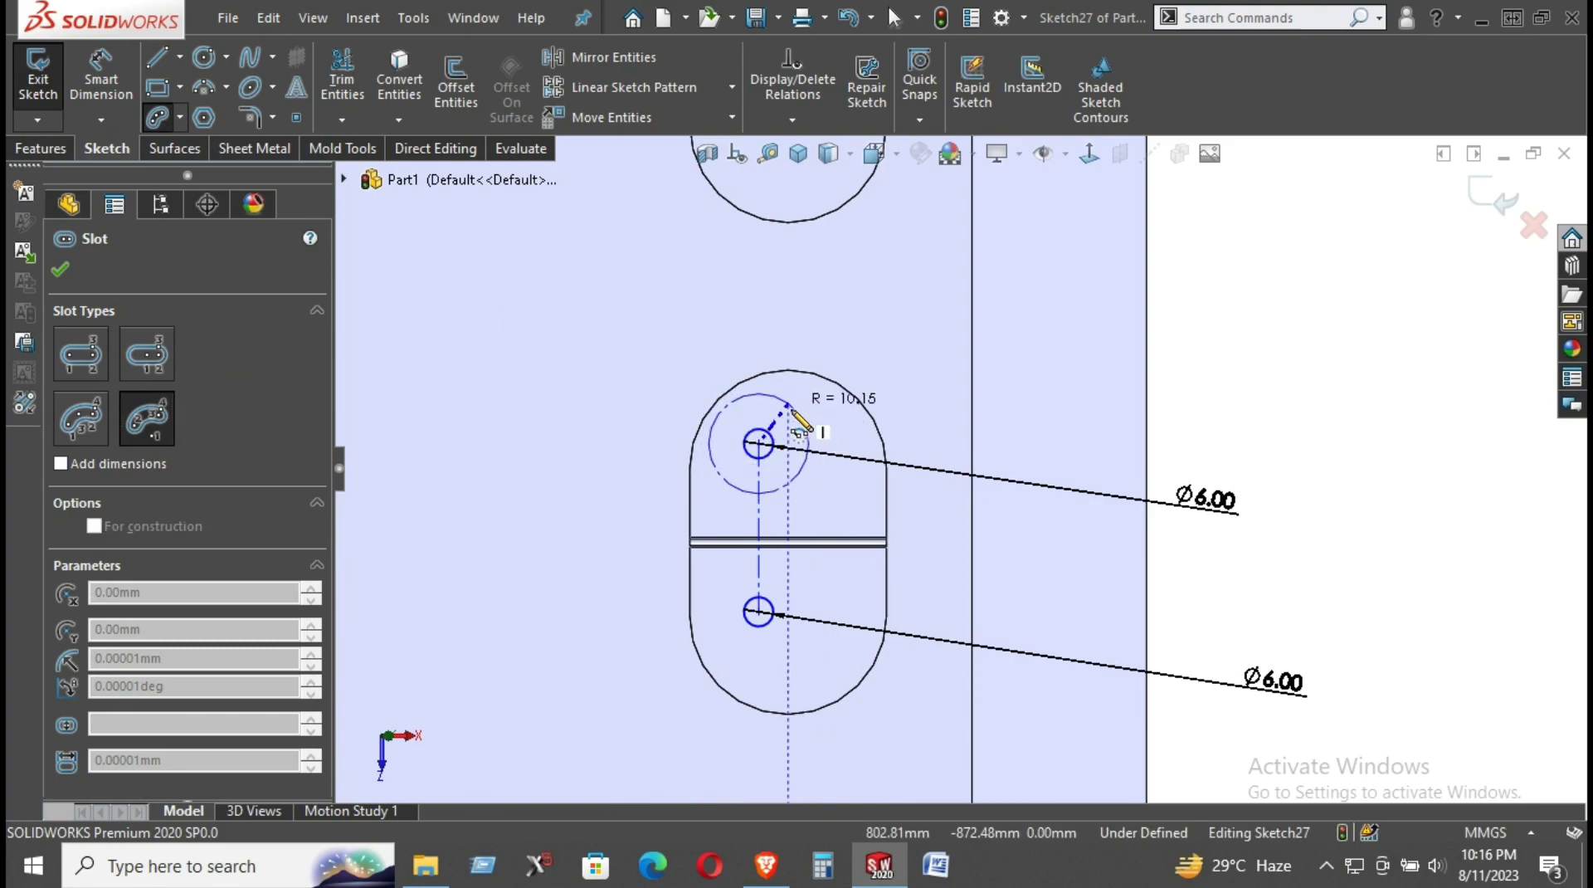
{"action": "left_click", "coordinate": [759, 405]}
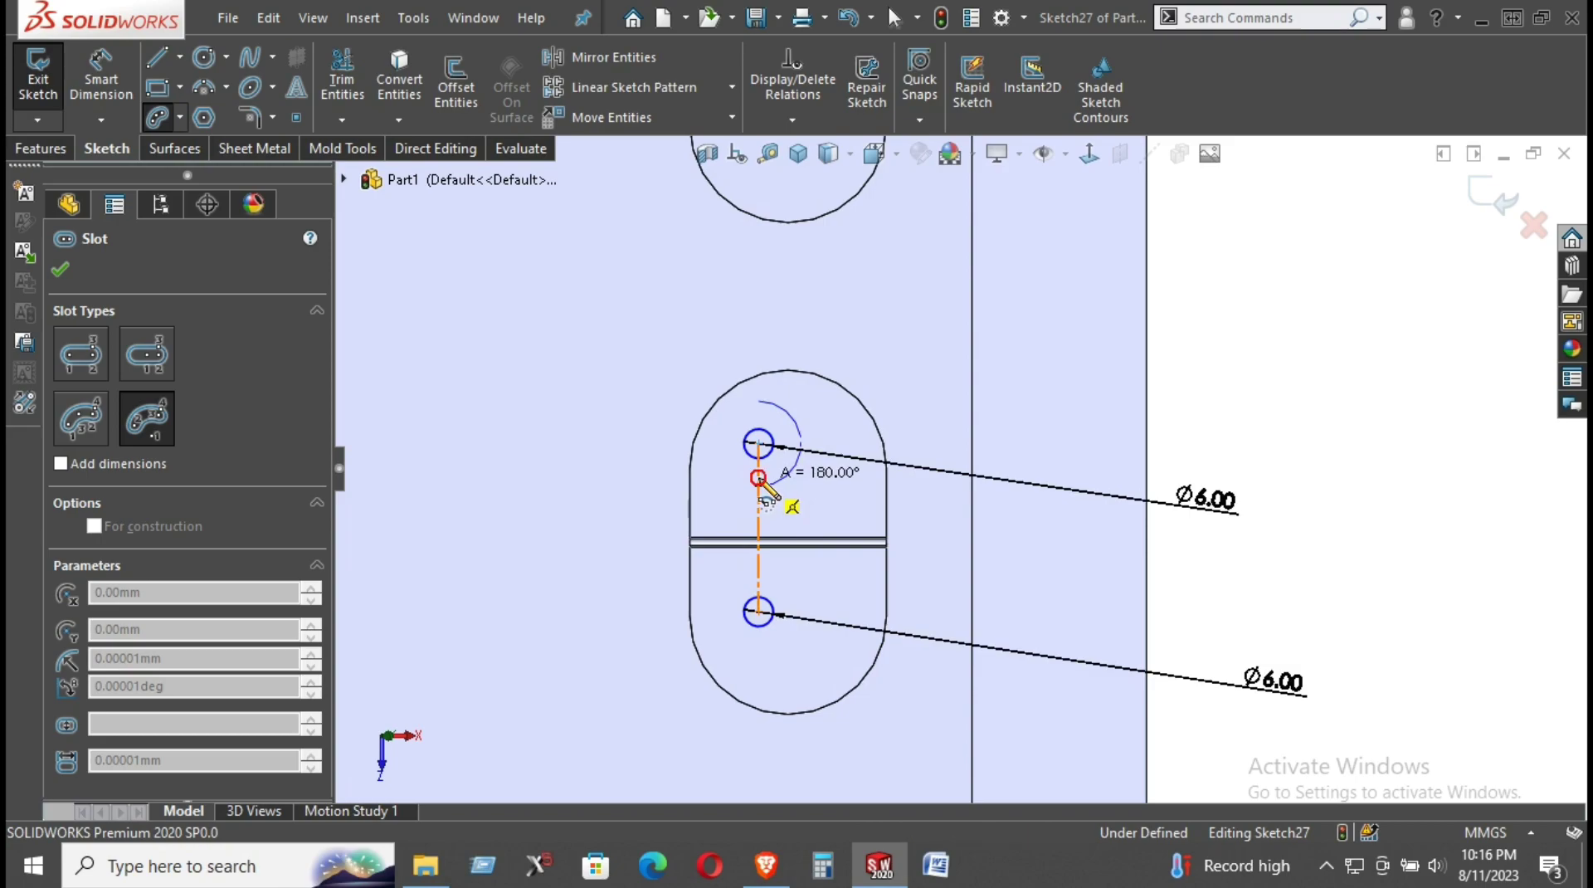
{"action": "left_click", "coordinate": [759, 486]}
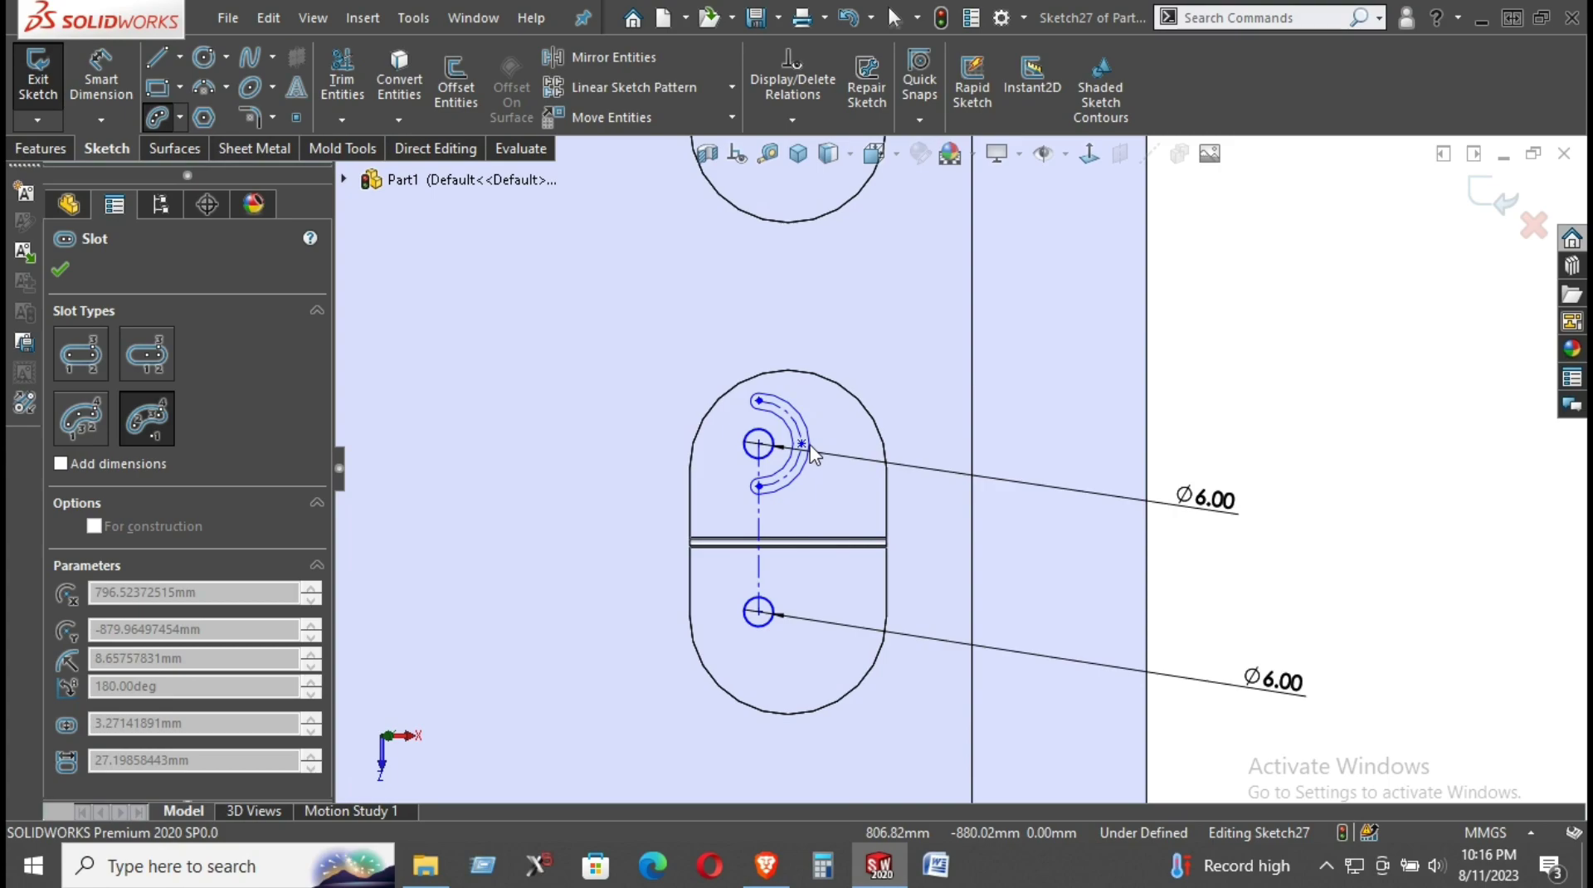
{"action": "key", "text": "Escape"}
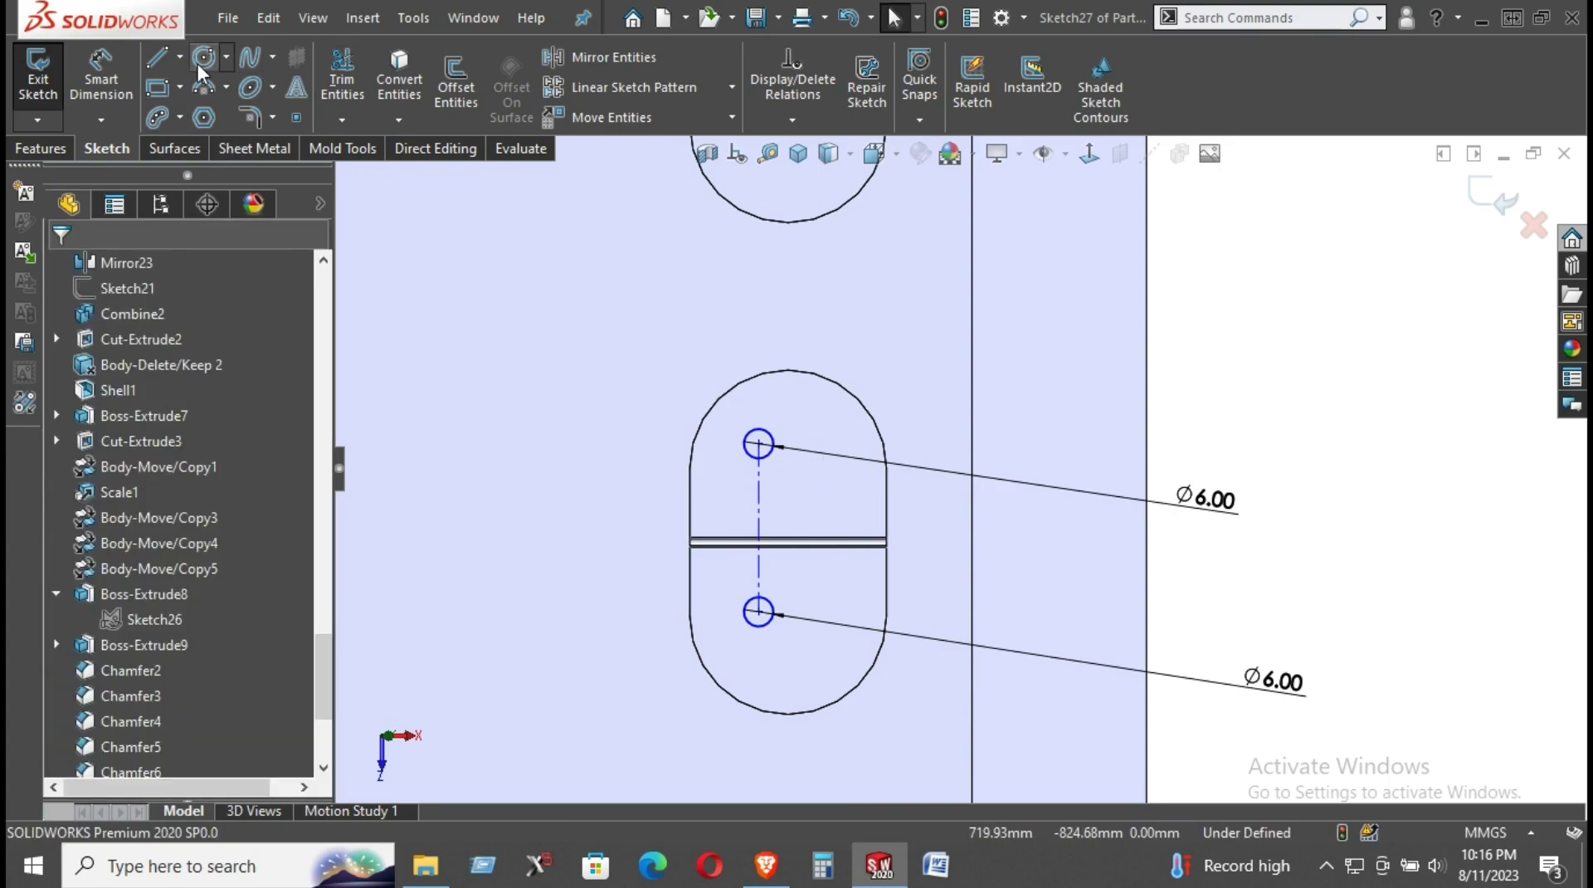
- Draw a three-point arc slot wrapping the right side of the upper circle
{"action": "left_click", "coordinate": [204, 87]}
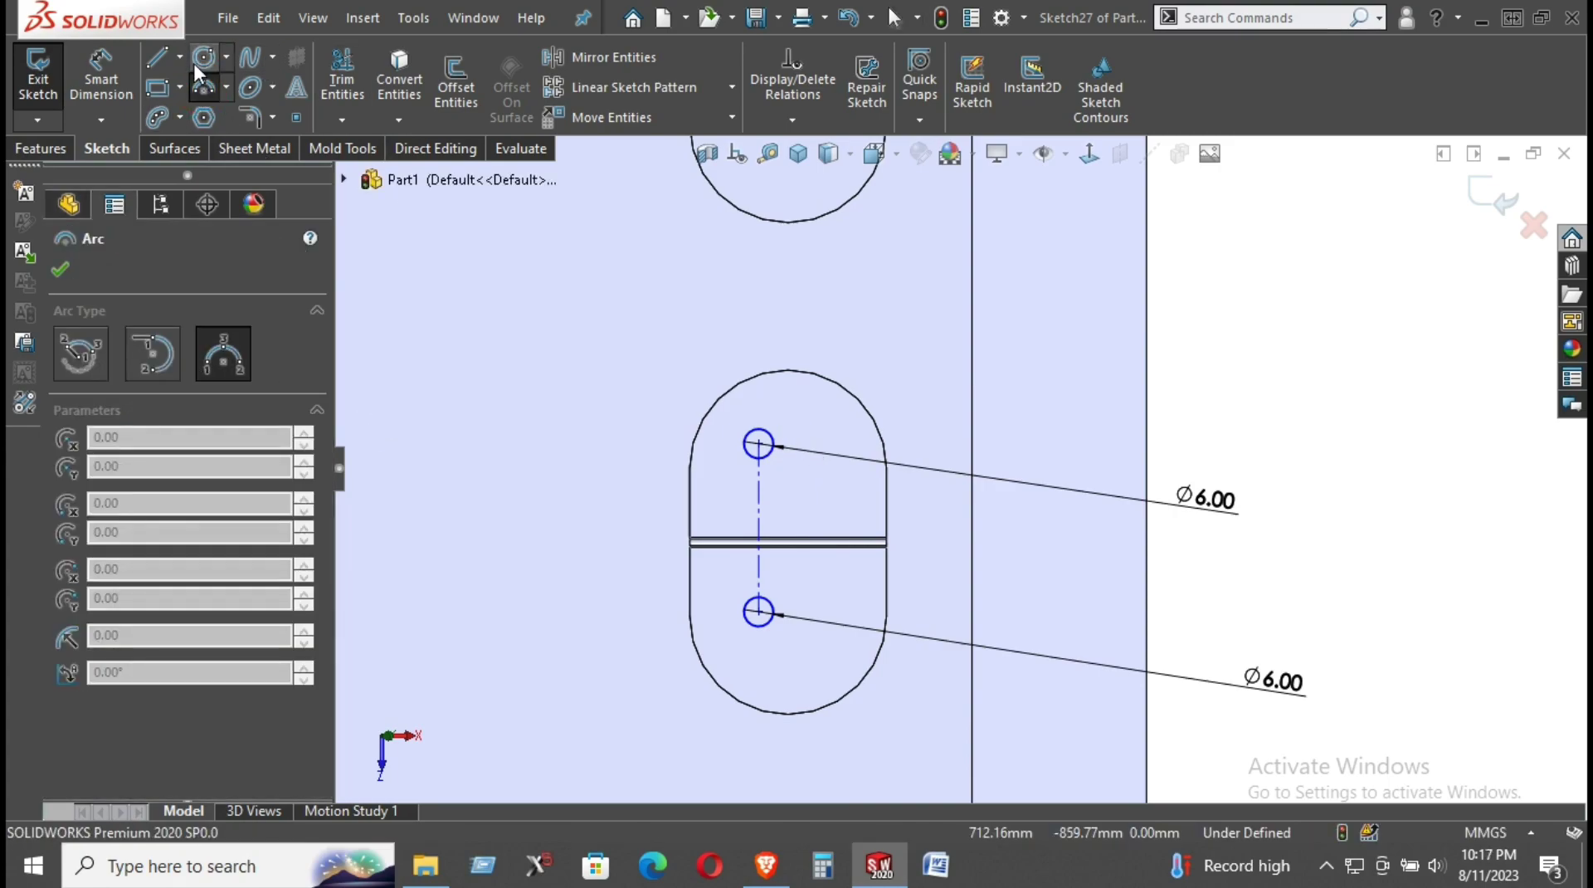
{"action": "left_click", "coordinate": [157, 117]}
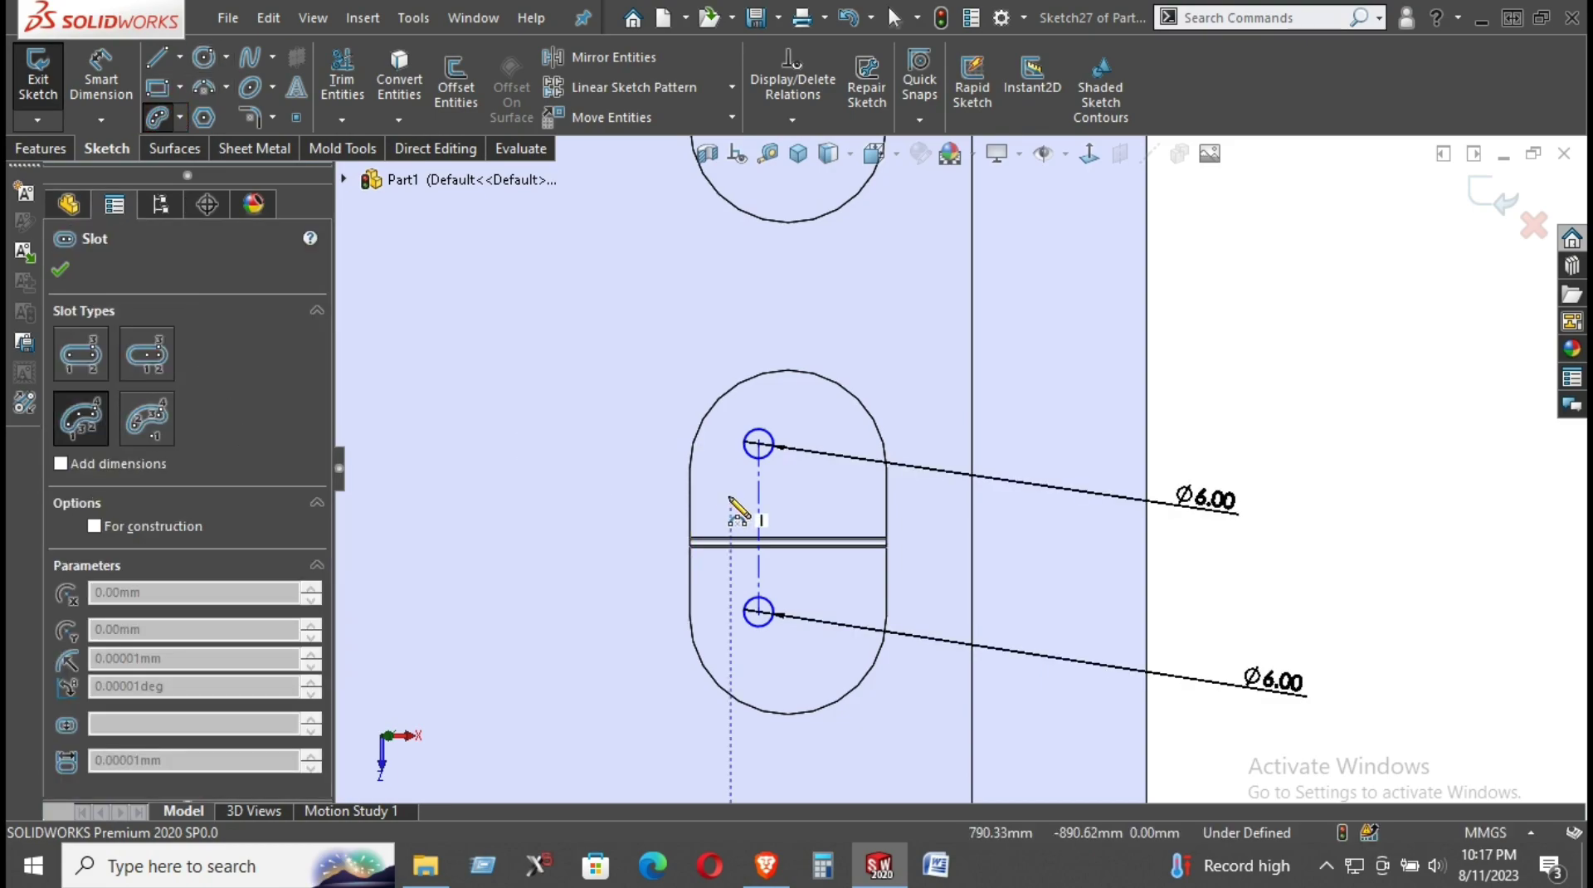
{"action": "left_click", "coordinate": [775, 407]}
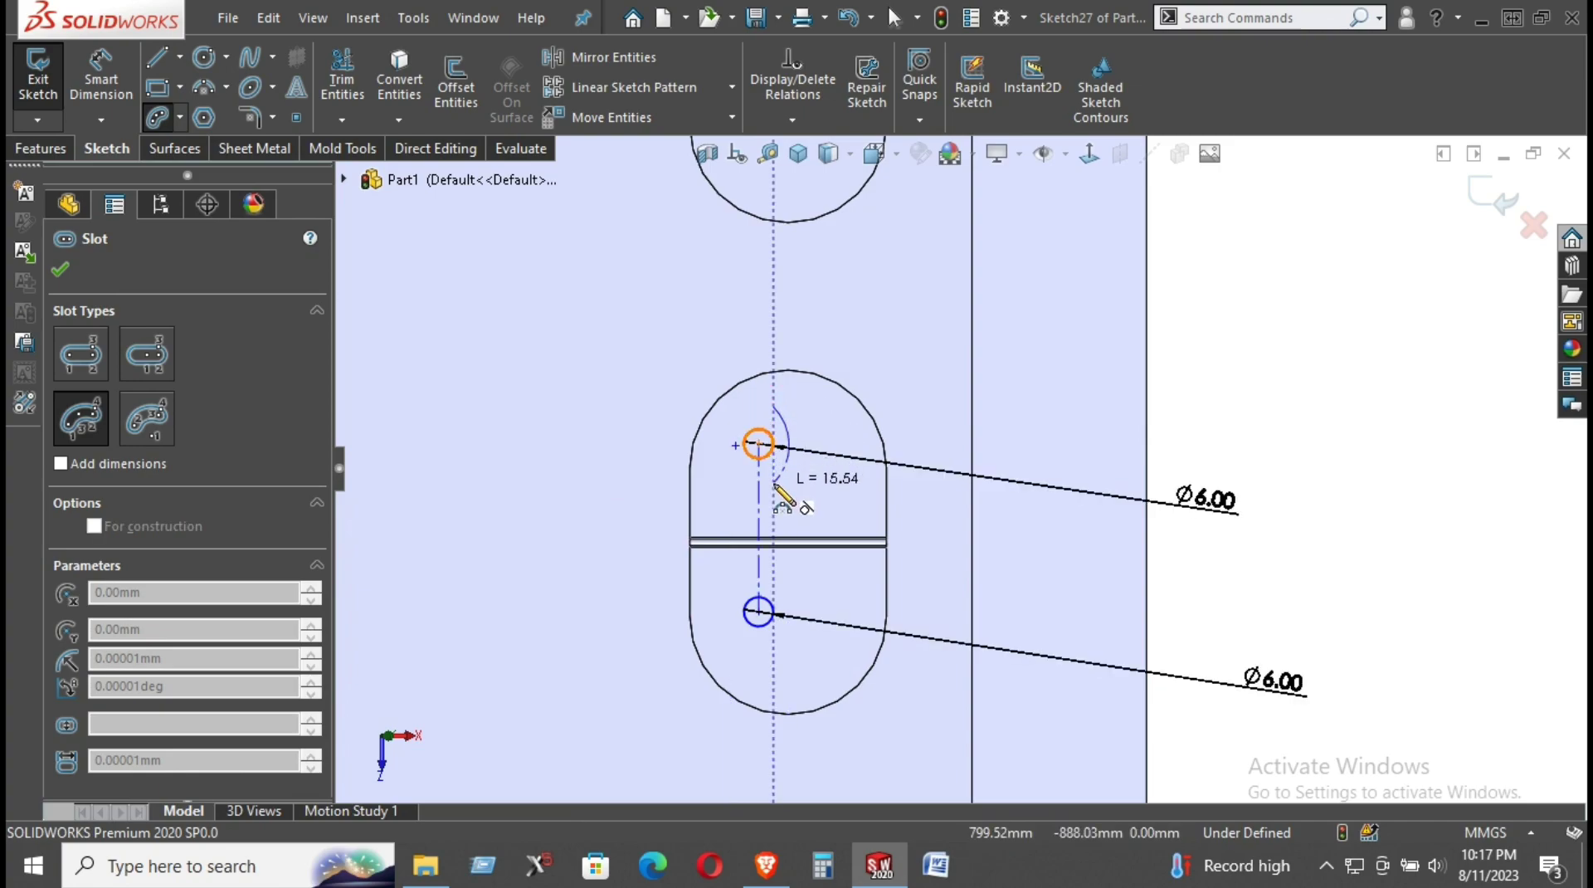
{"action": "left_click", "coordinate": [775, 484]}
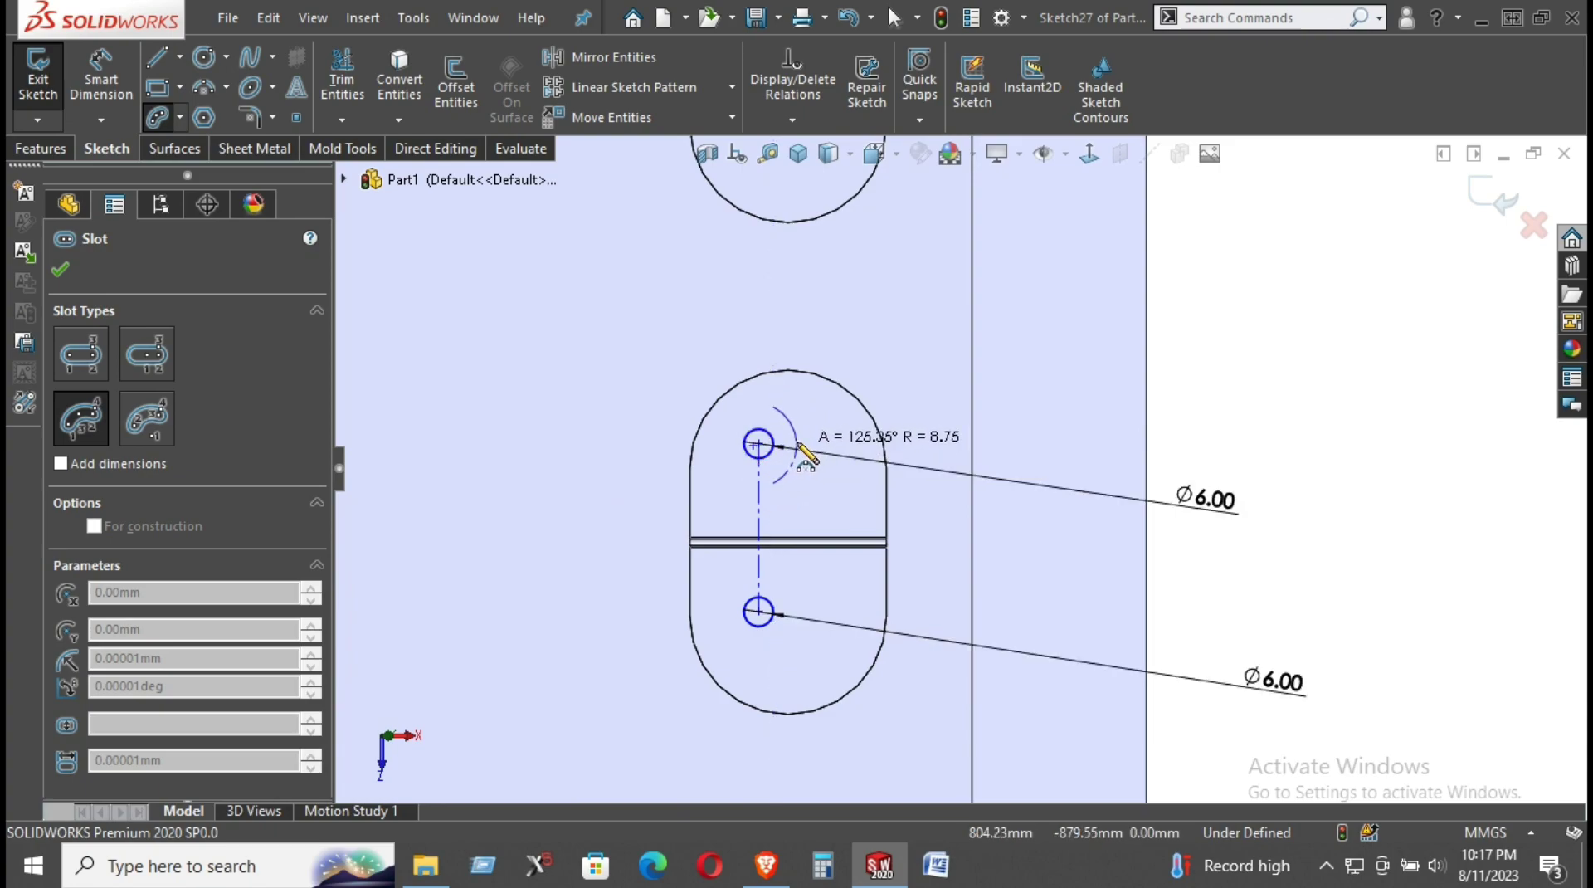
{"action": "left_click", "coordinate": [802, 448]}
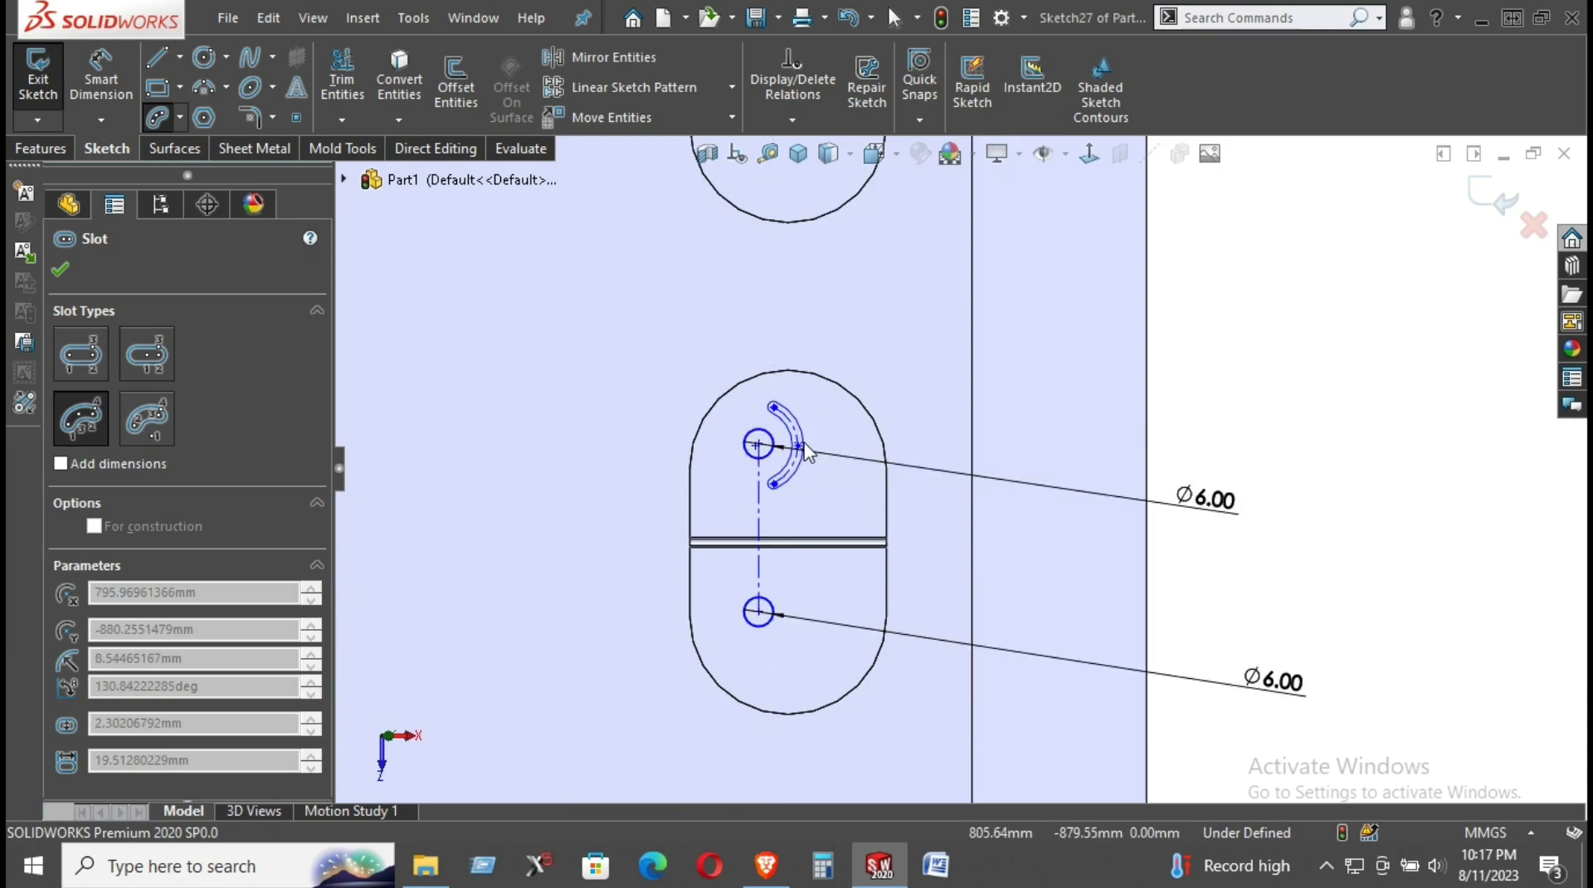
{"action": "right_click", "coordinate": [820, 331]}
{"action": "left_click", "coordinate": [829, 341]}
{"action": "scroll", "coordinate": [784, 456], "scroll_direction": "down", "scroll_amount": 2}
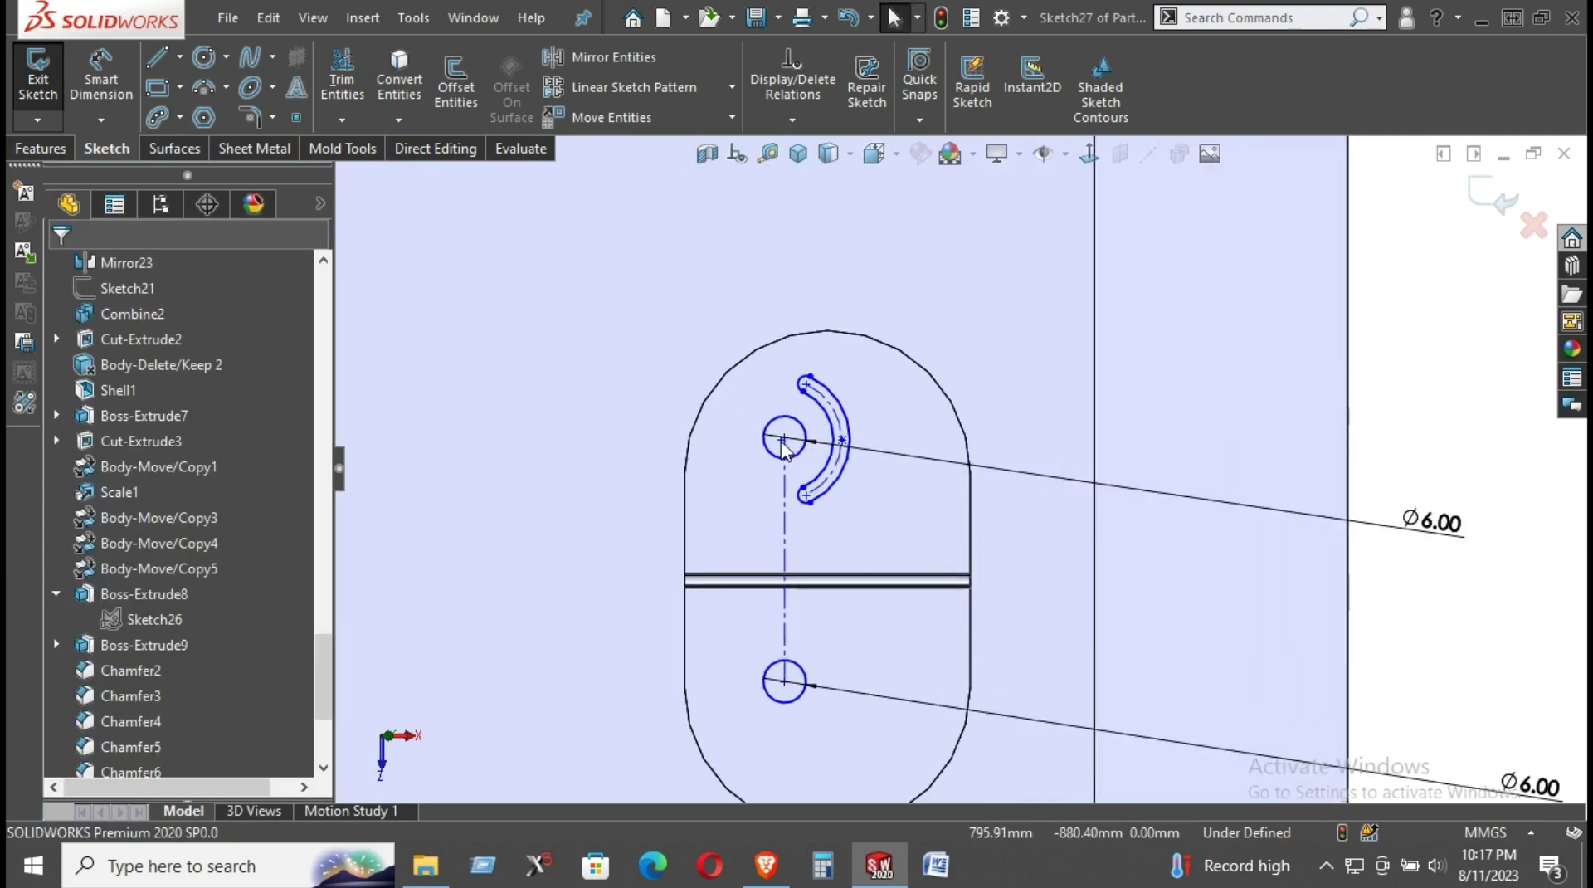
{"action": "left_click", "coordinate": [783, 444]}
{"action": "key", "text": "Escape"}
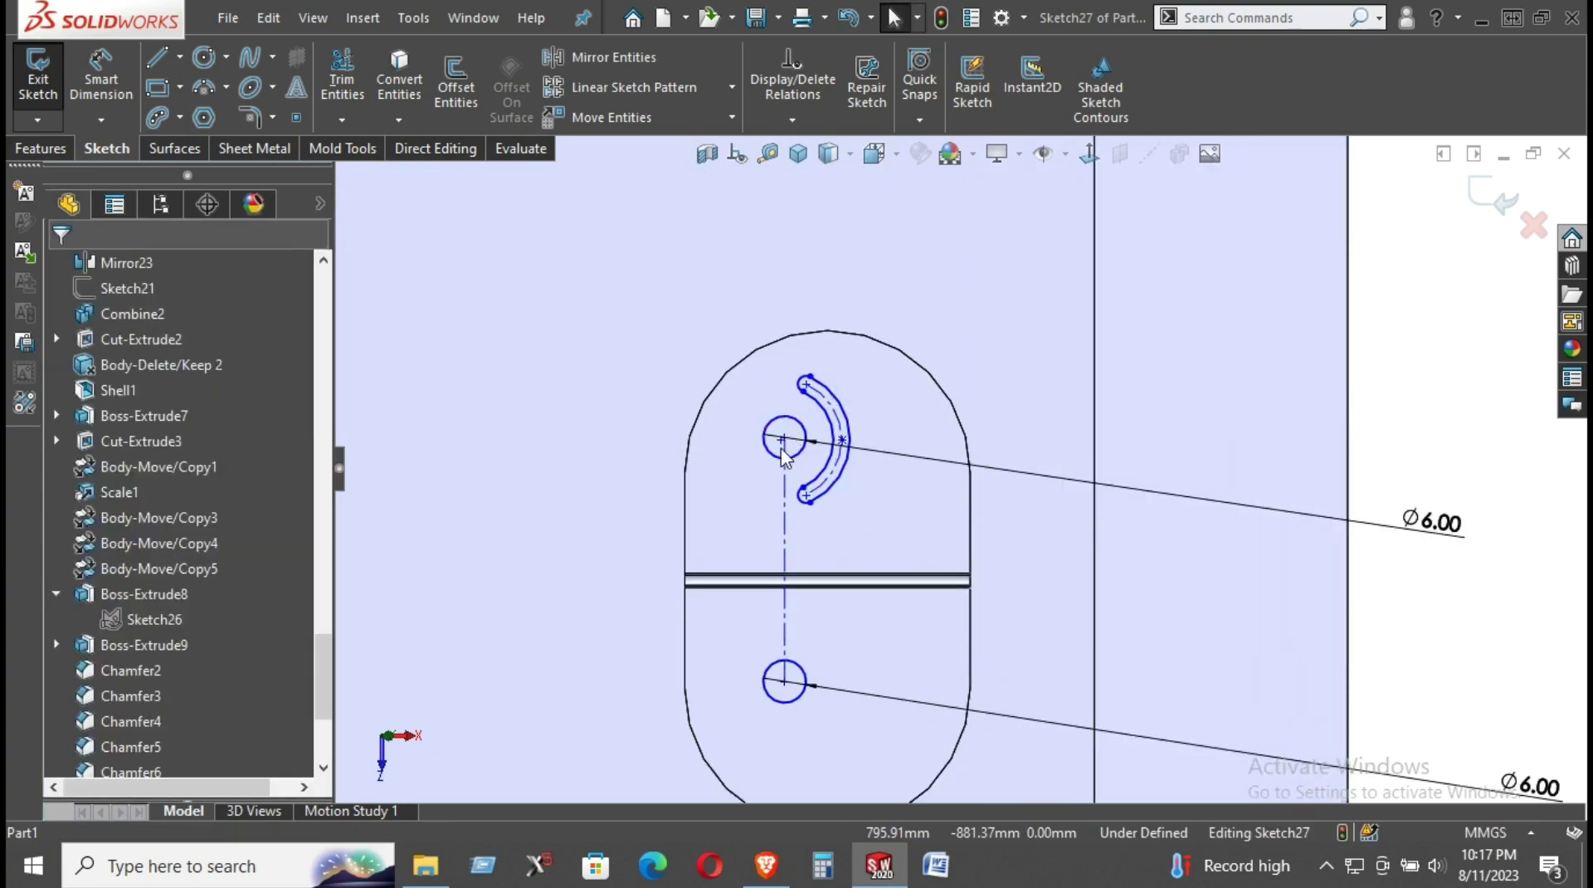
- Make the upper circle's centre coincident with the slot's arc centre
{"action": "left_click", "coordinate": [785, 439]}
{"action": "scroll", "coordinate": [781, 455], "scroll_direction": "down", "scroll_amount": 2}
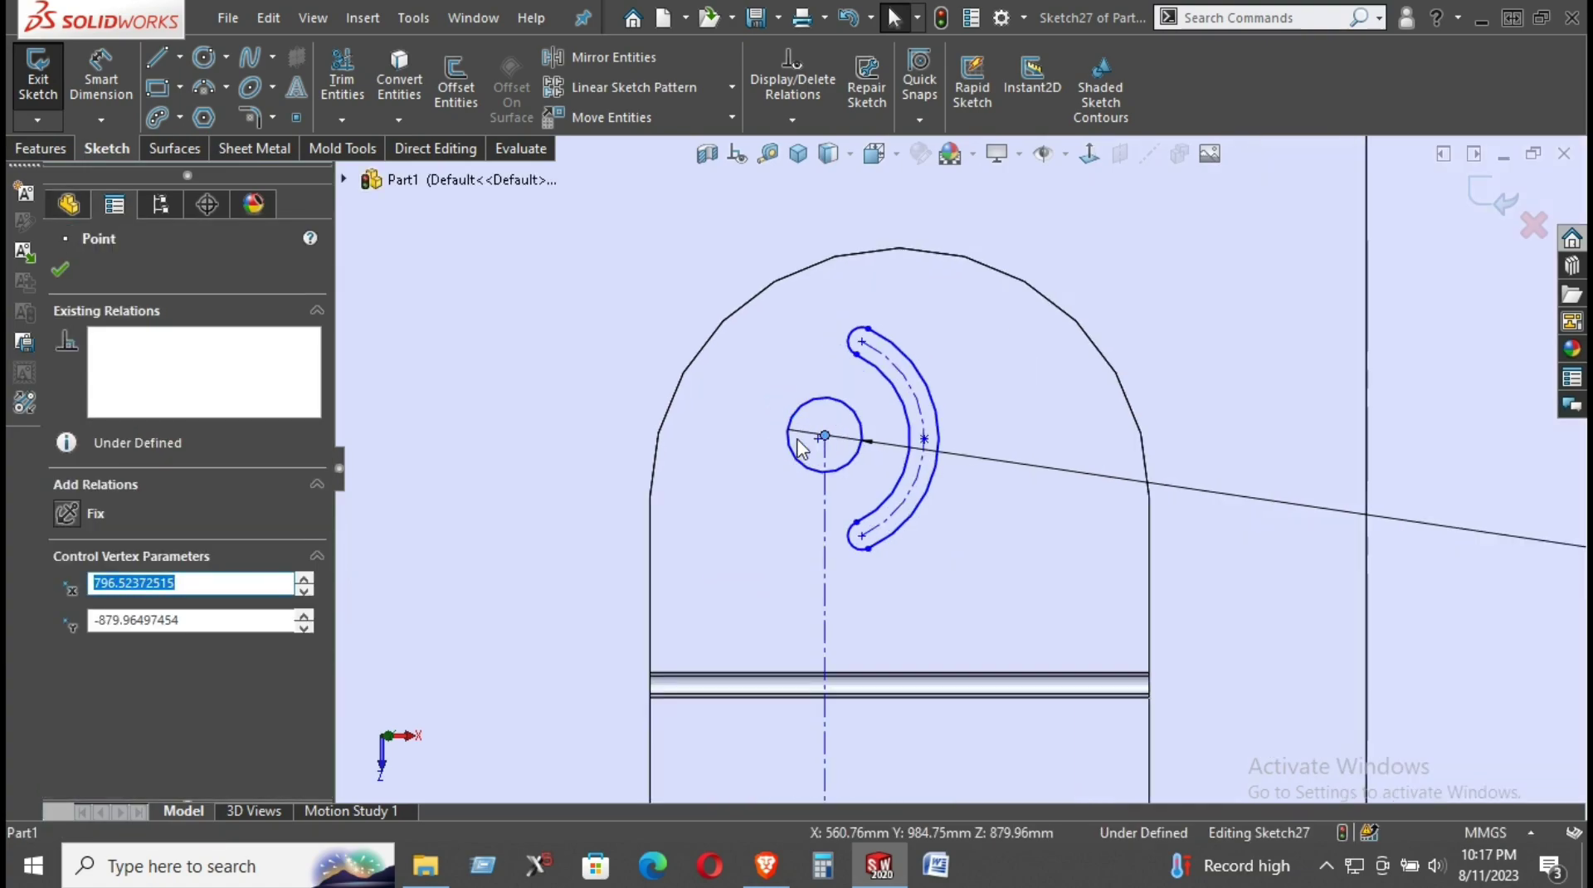
{"action": "scroll", "coordinate": [830, 448], "scroll_direction": "down", "scroll_amount": 3}
{"action": "left_click", "coordinate": [862, 445], "text": "ctrl"}
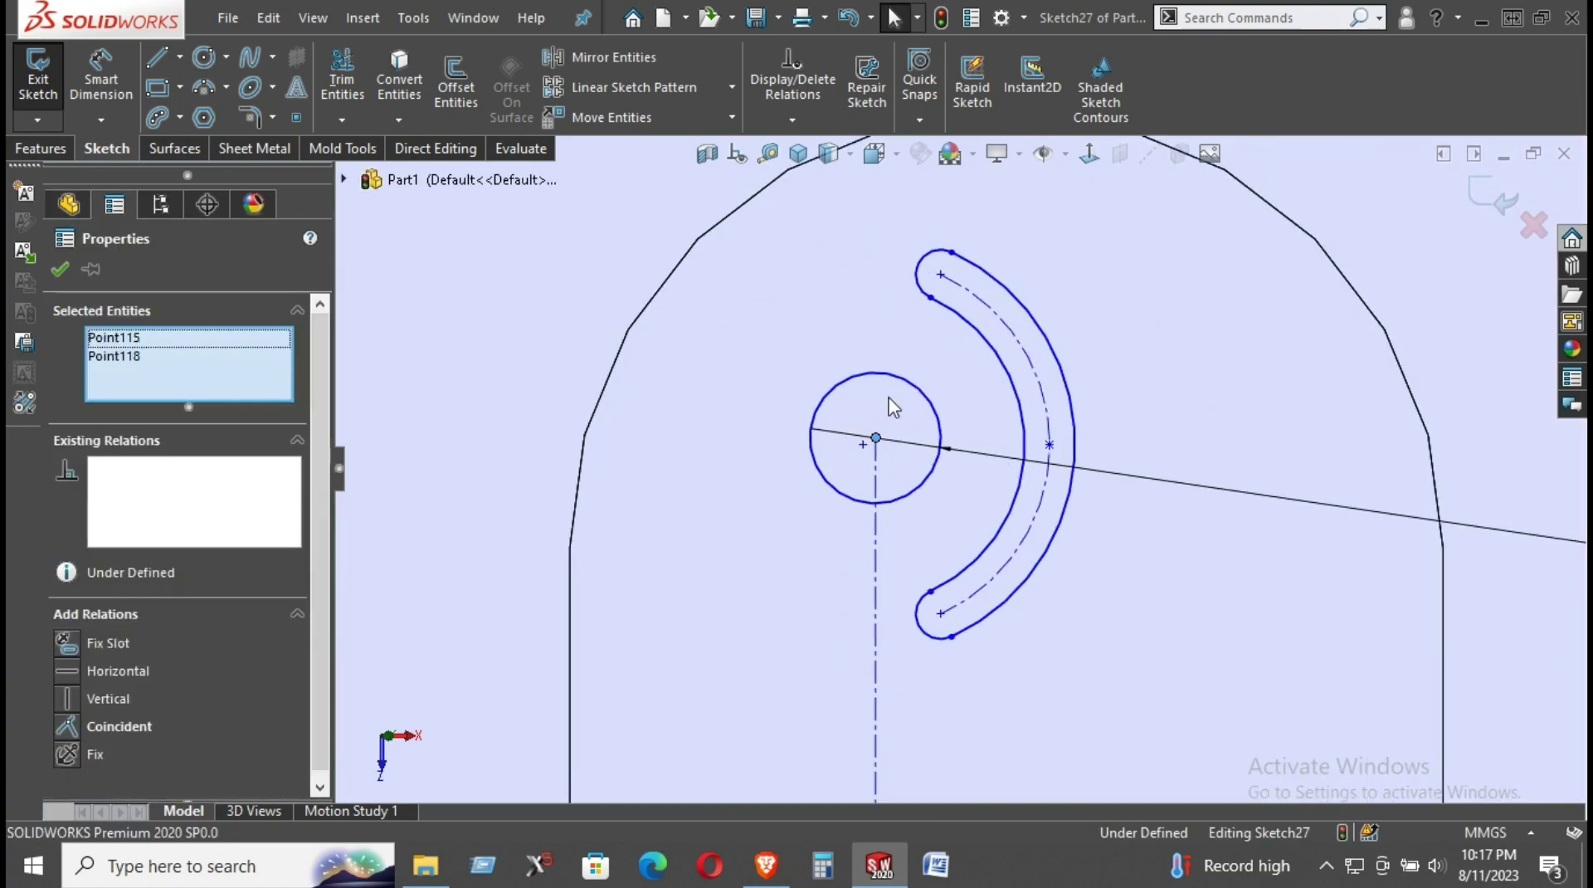
{"action": "left_click", "coordinate": [1033, 345]}
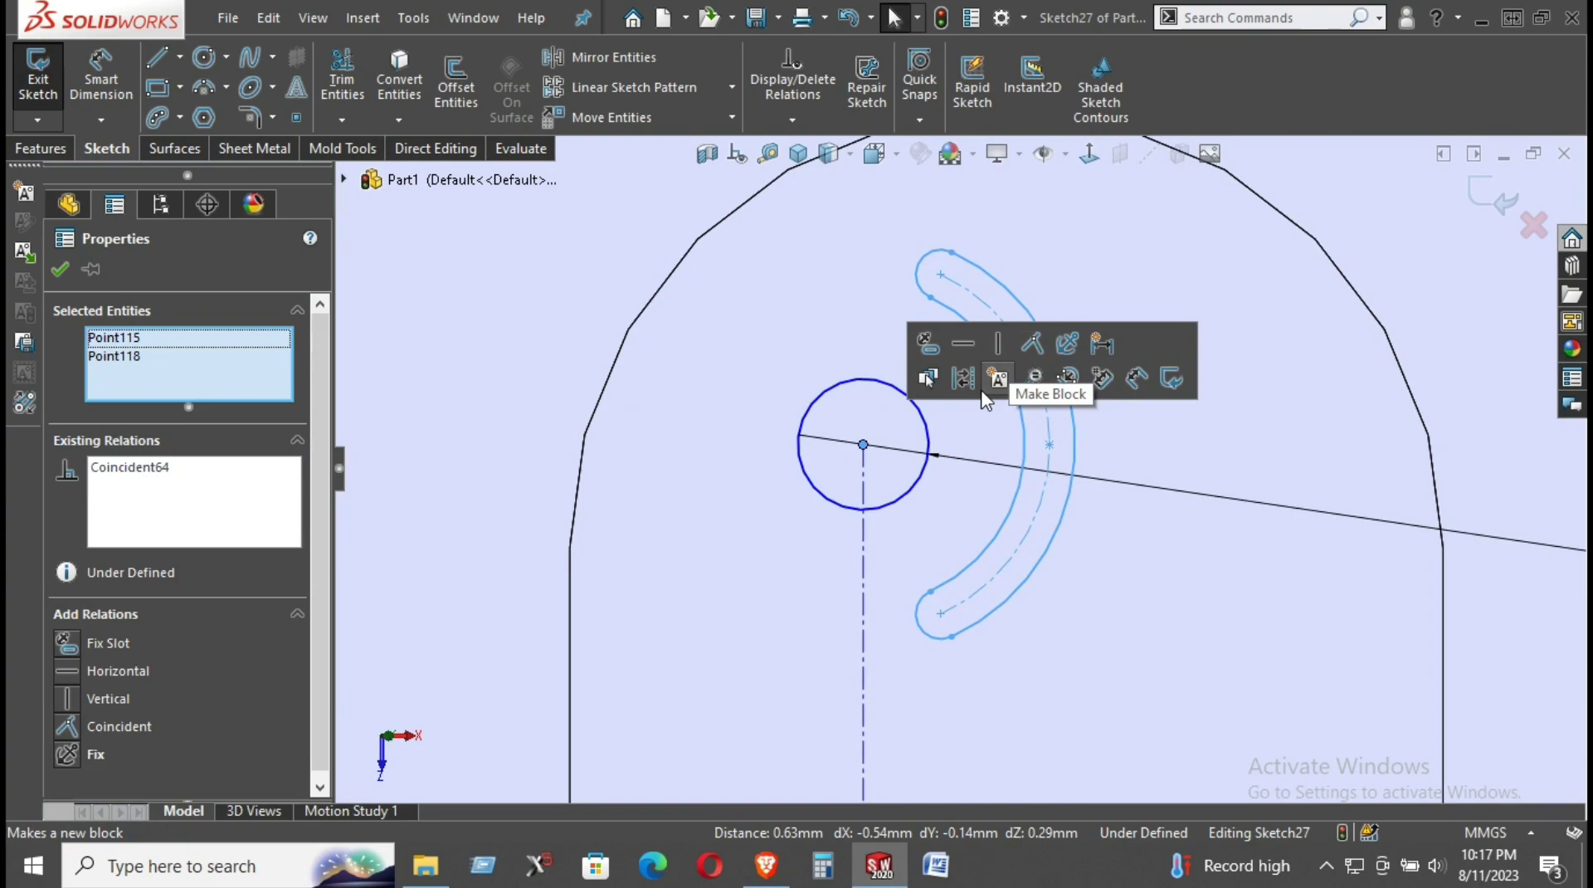
{"action": "scroll", "coordinate": [943, 448], "scroll_direction": "up", "scroll_amount": 1}
{"action": "scroll", "coordinate": [946, 445], "scroll_direction": "up", "scroll_amount": 3}
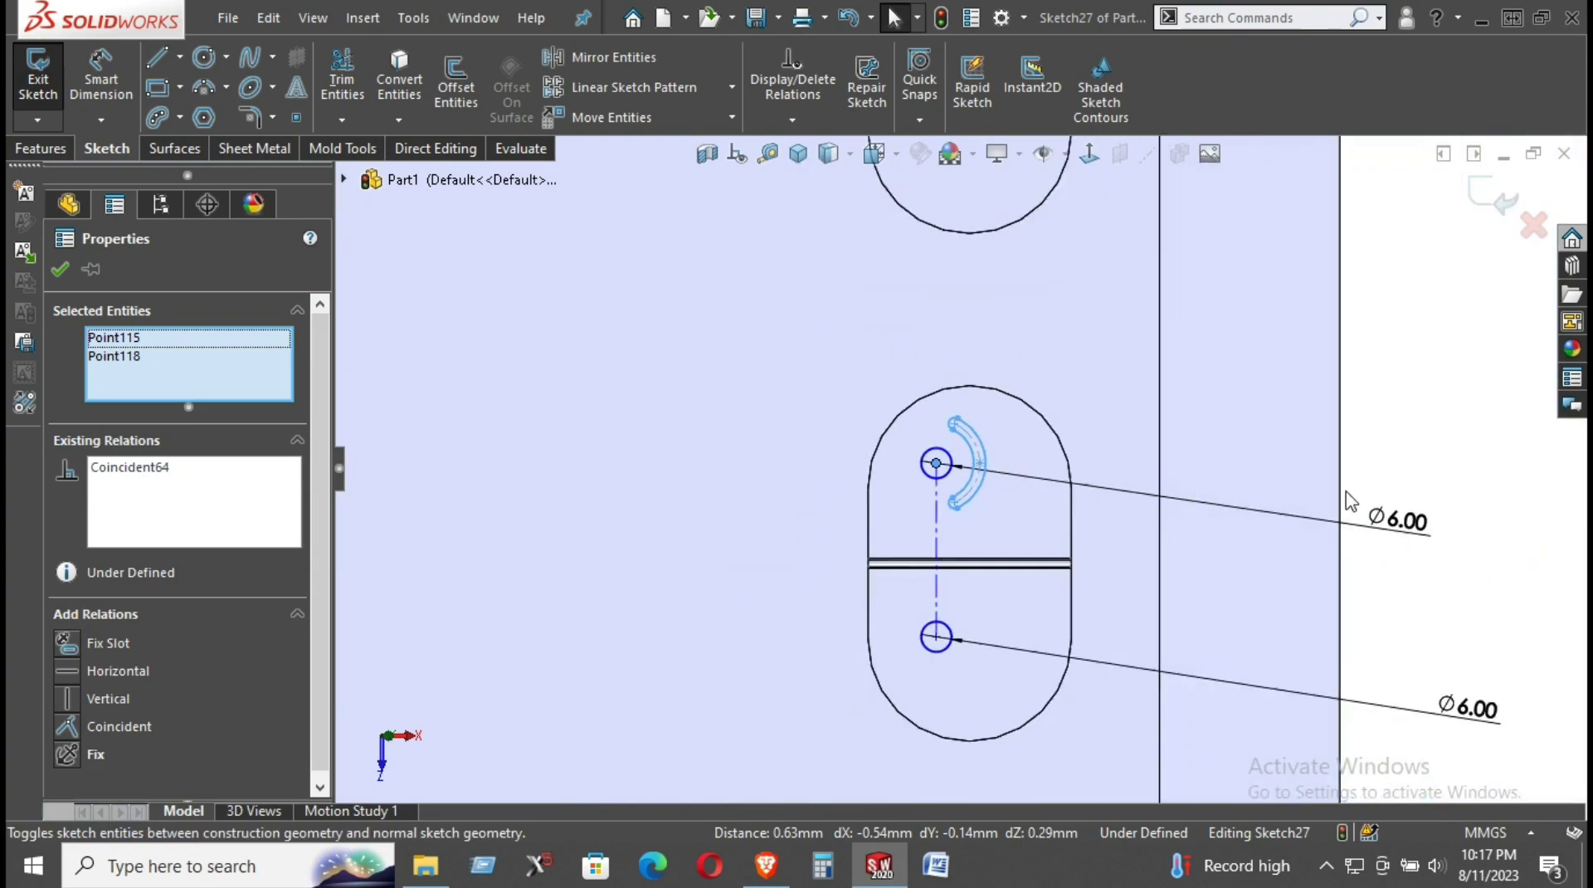
{"action": "left_click", "coordinate": [1467, 421]}
{"action": "scroll", "coordinate": [975, 461], "scroll_direction": "down", "scroll_amount": 2}
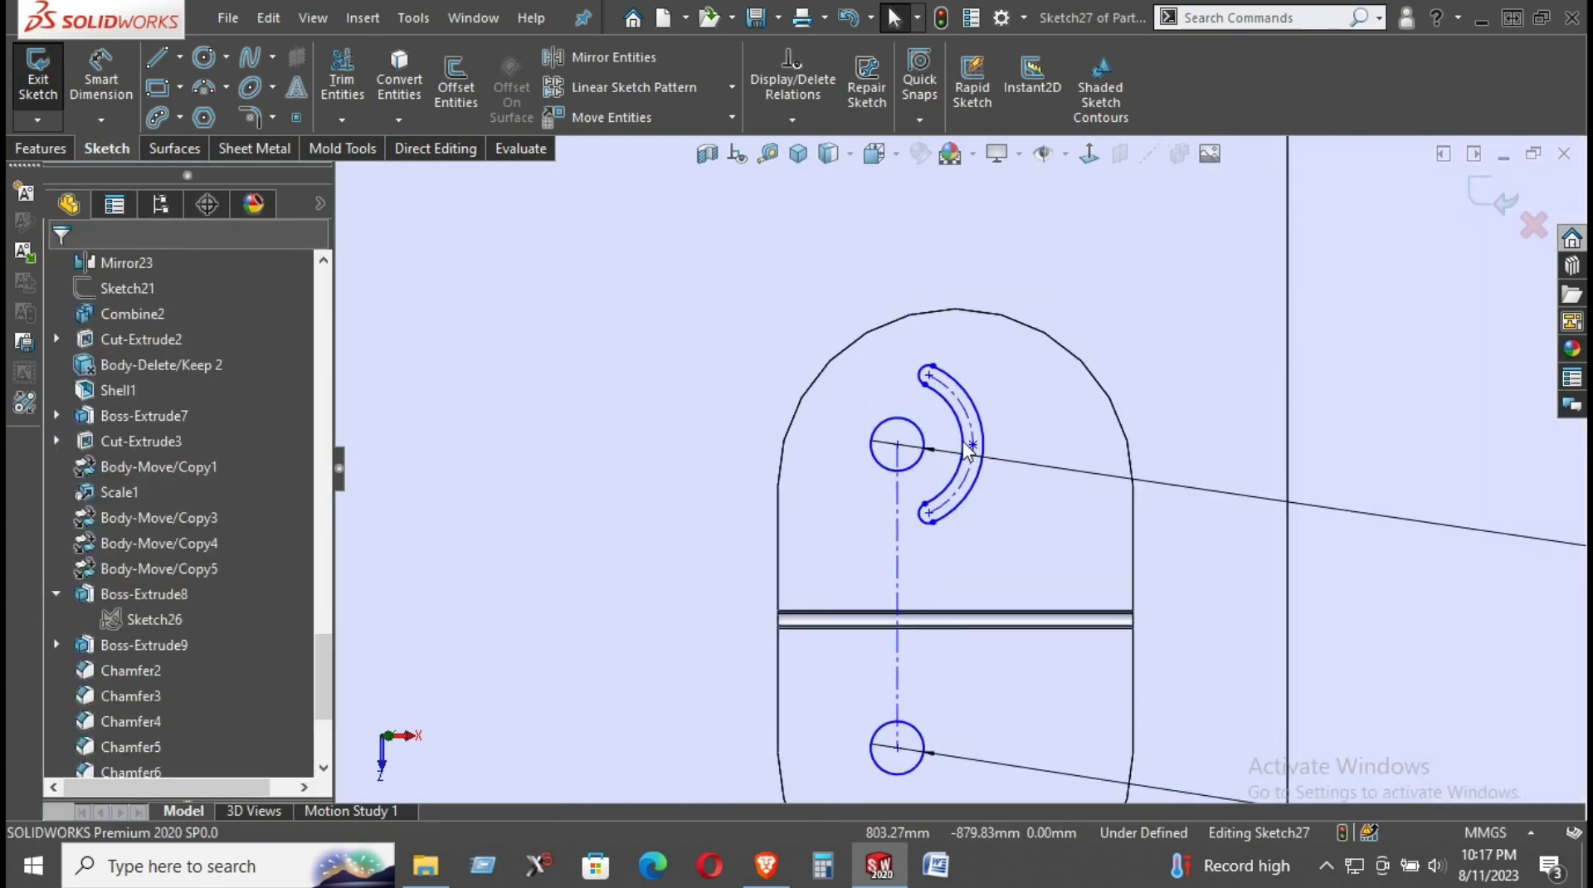
{"action": "scroll", "coordinate": [967, 455], "scroll_direction": "down", "scroll_amount": 1}
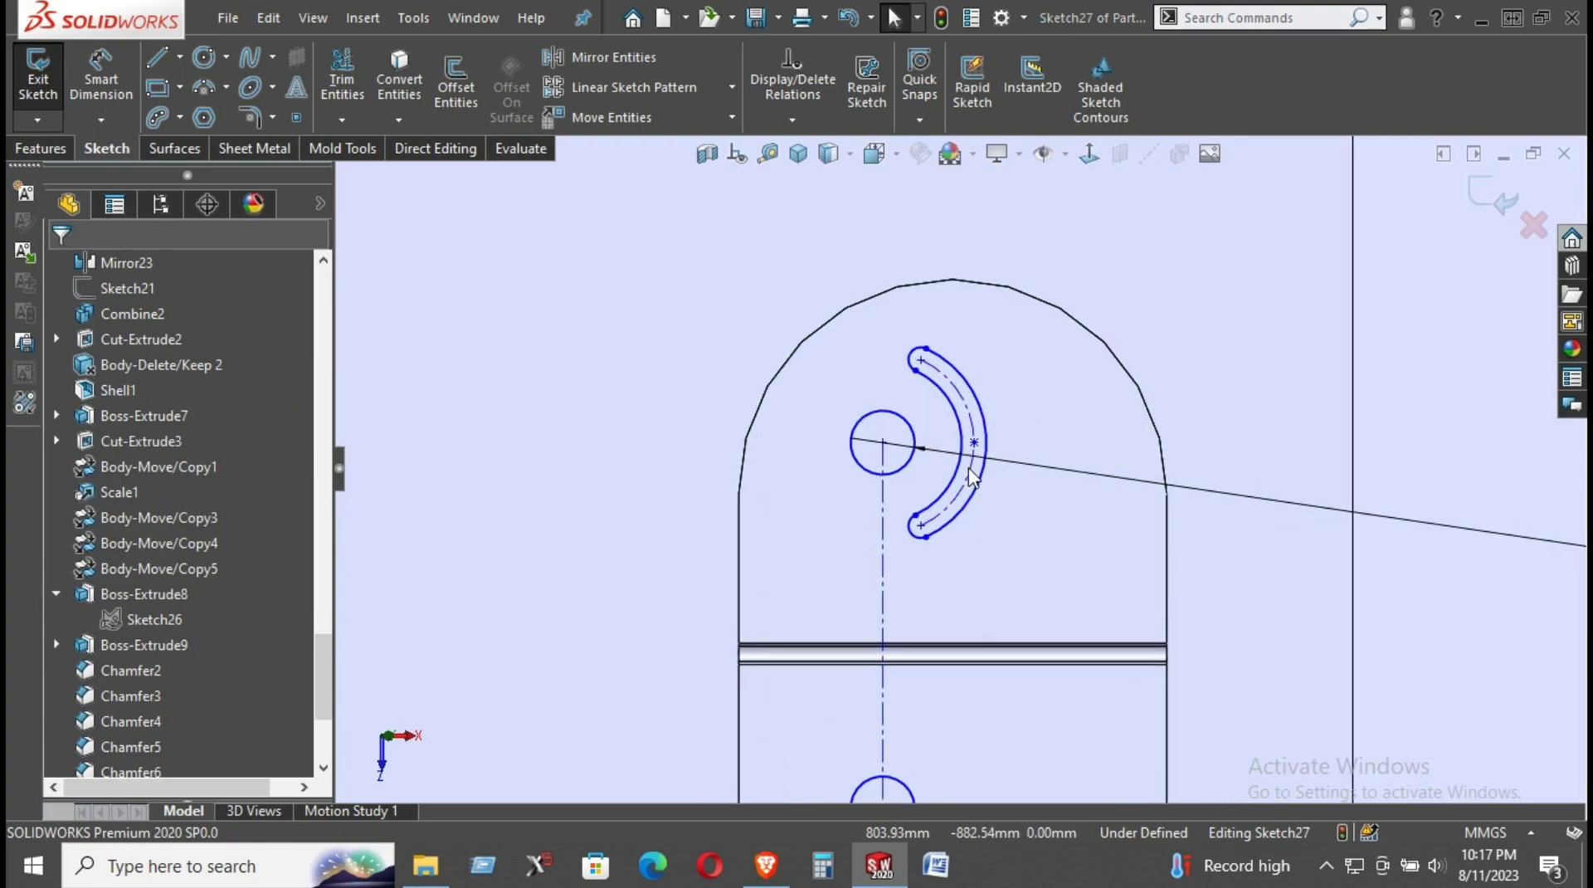
- Adjust the slot's arc radius and draw a vertical centerline joining the slot's two ends
{"action": "left_click", "coordinate": [976, 443]}
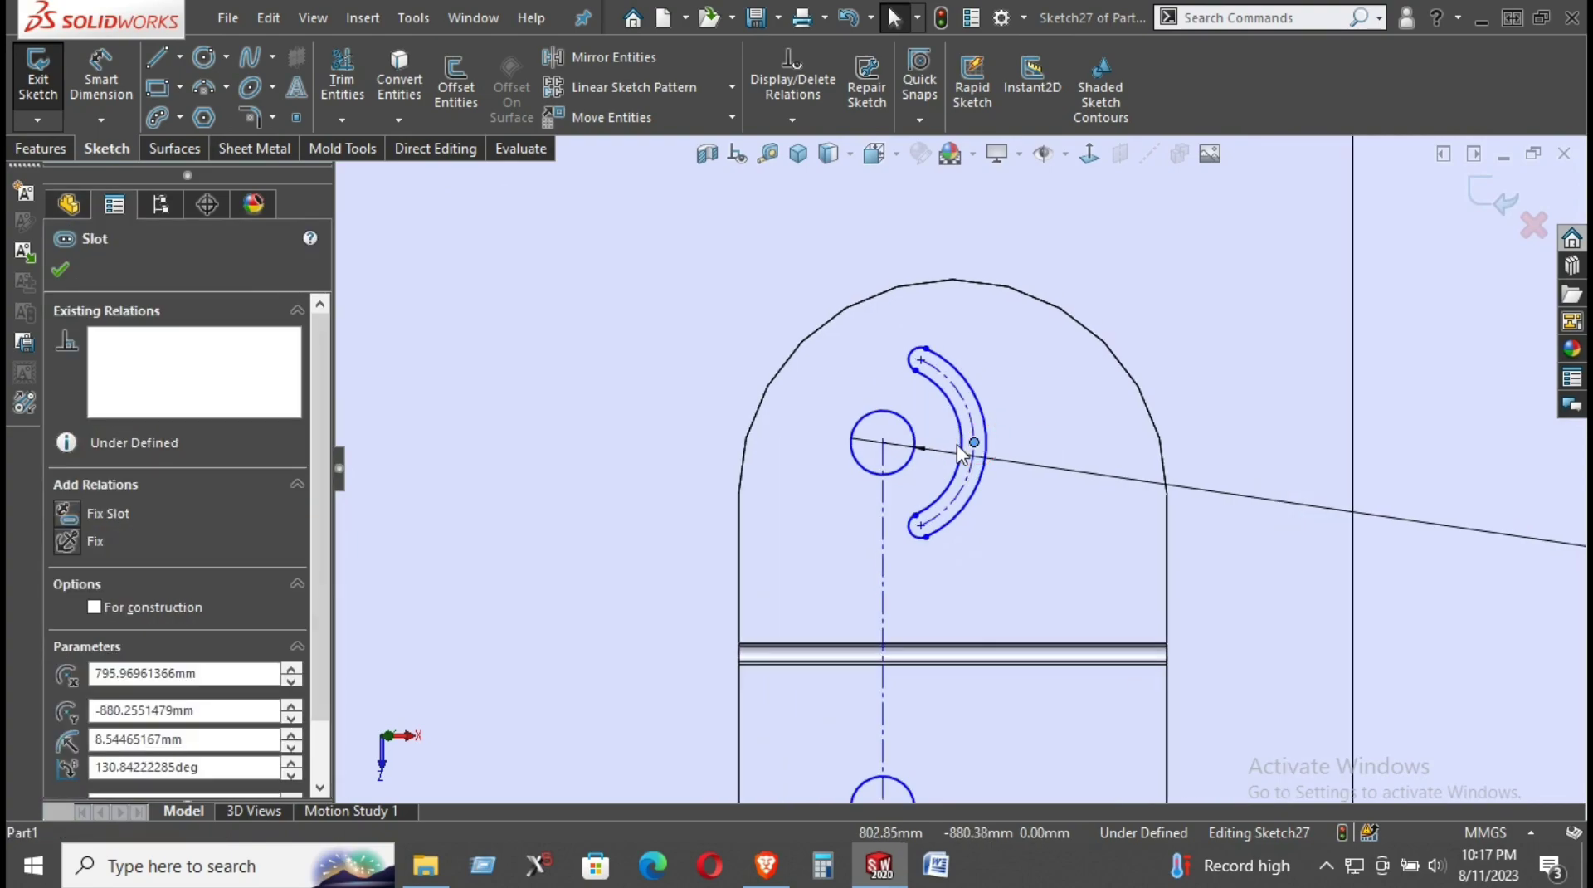
{"action": "left_click_drag", "start_coordinate": [961, 454], "coordinate": [985, 442]}
{"action": "left_click", "coordinate": [179, 58]}
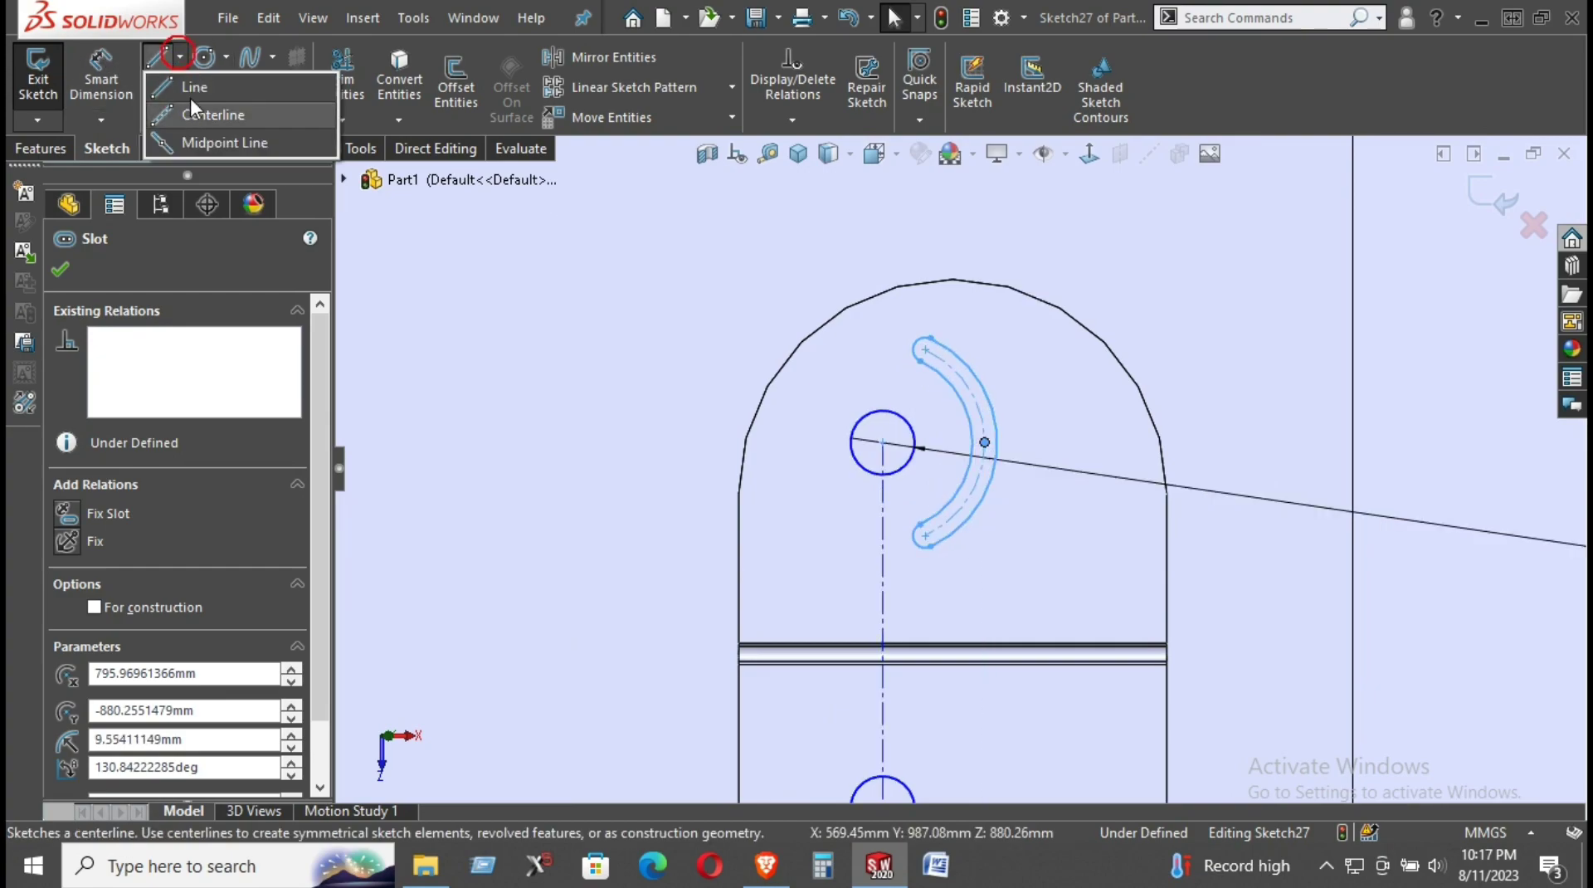
{"action": "left_click", "coordinate": [191, 114]}
{"action": "left_click", "coordinate": [926, 349]}
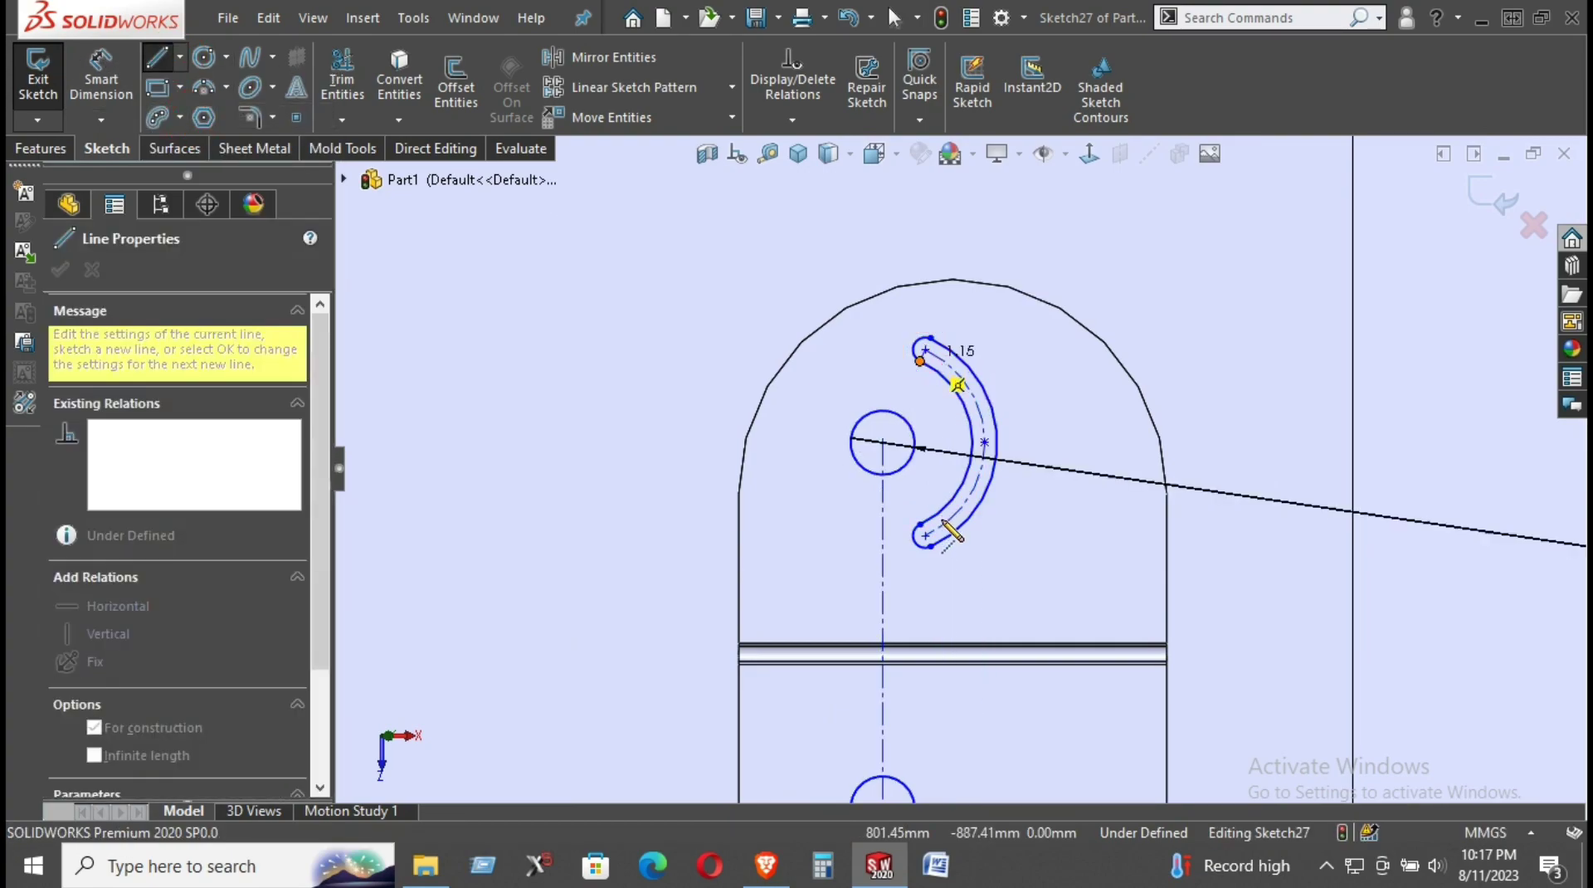
{"action": "left_click", "coordinate": [926, 536]}
{"action": "right_click", "coordinate": [1078, 339]}
{"action": "key", "text": "Escape"}
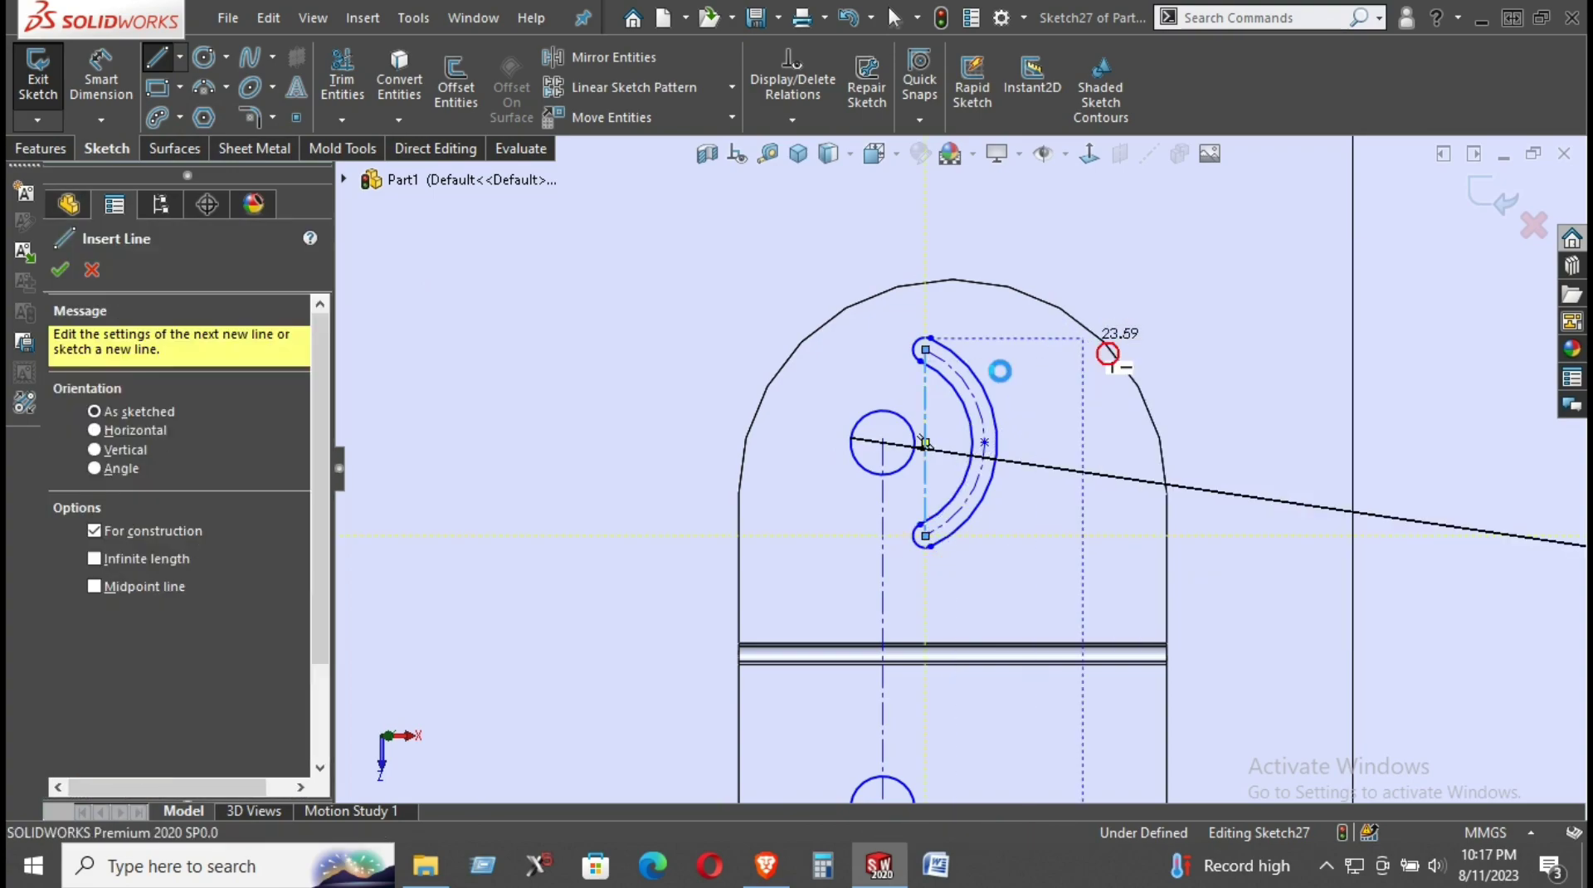
{"action": "key", "text": "Escape"}
{"action": "left_click", "coordinate": [924, 395]}
{"action": "left_click", "coordinate": [924, 395]}
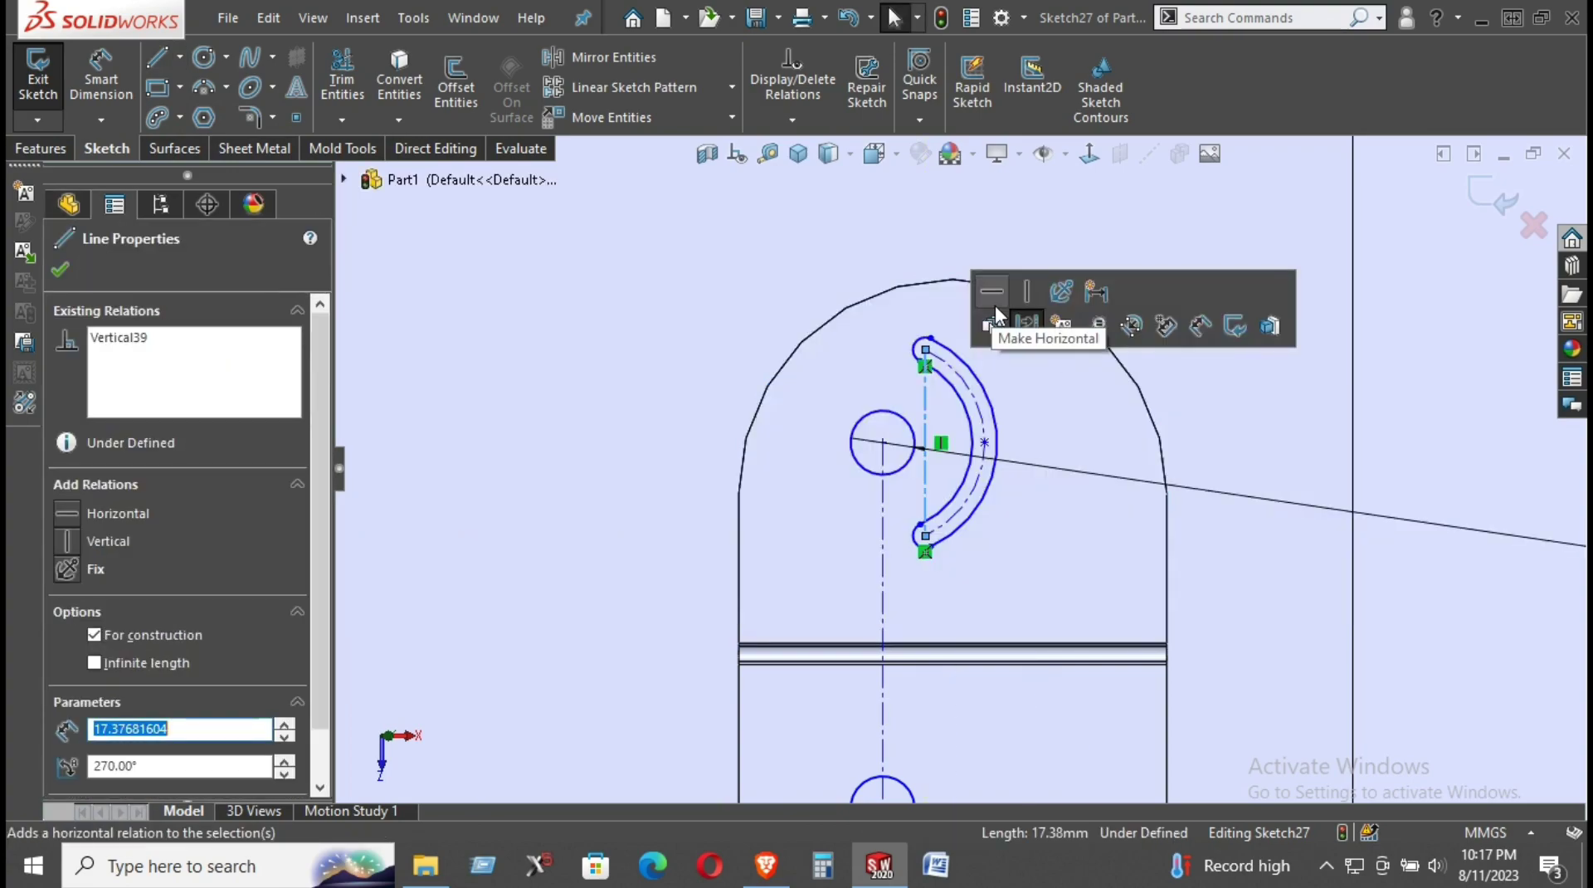
{"action": "left_click", "coordinate": [1080, 421]}
{"action": "scroll", "coordinate": [1011, 421], "scroll_direction": "up", "scroll_amount": 2}
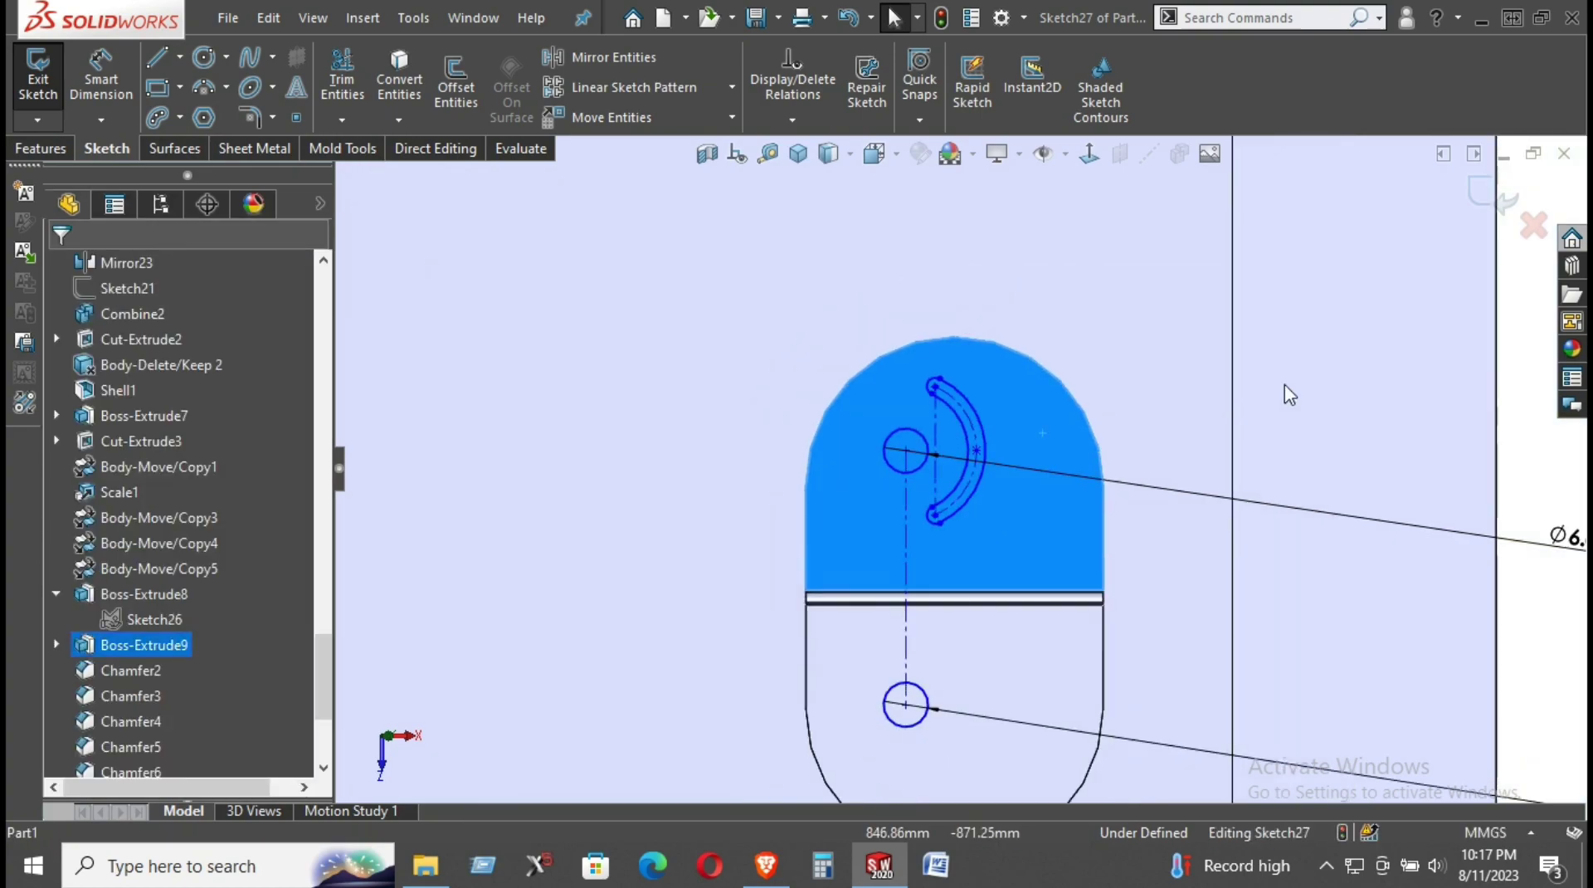
{"action": "left_click", "coordinate": [1532, 413]}
{"action": "scroll", "coordinate": [944, 443], "scroll_direction": "down", "scroll_amount": 2}
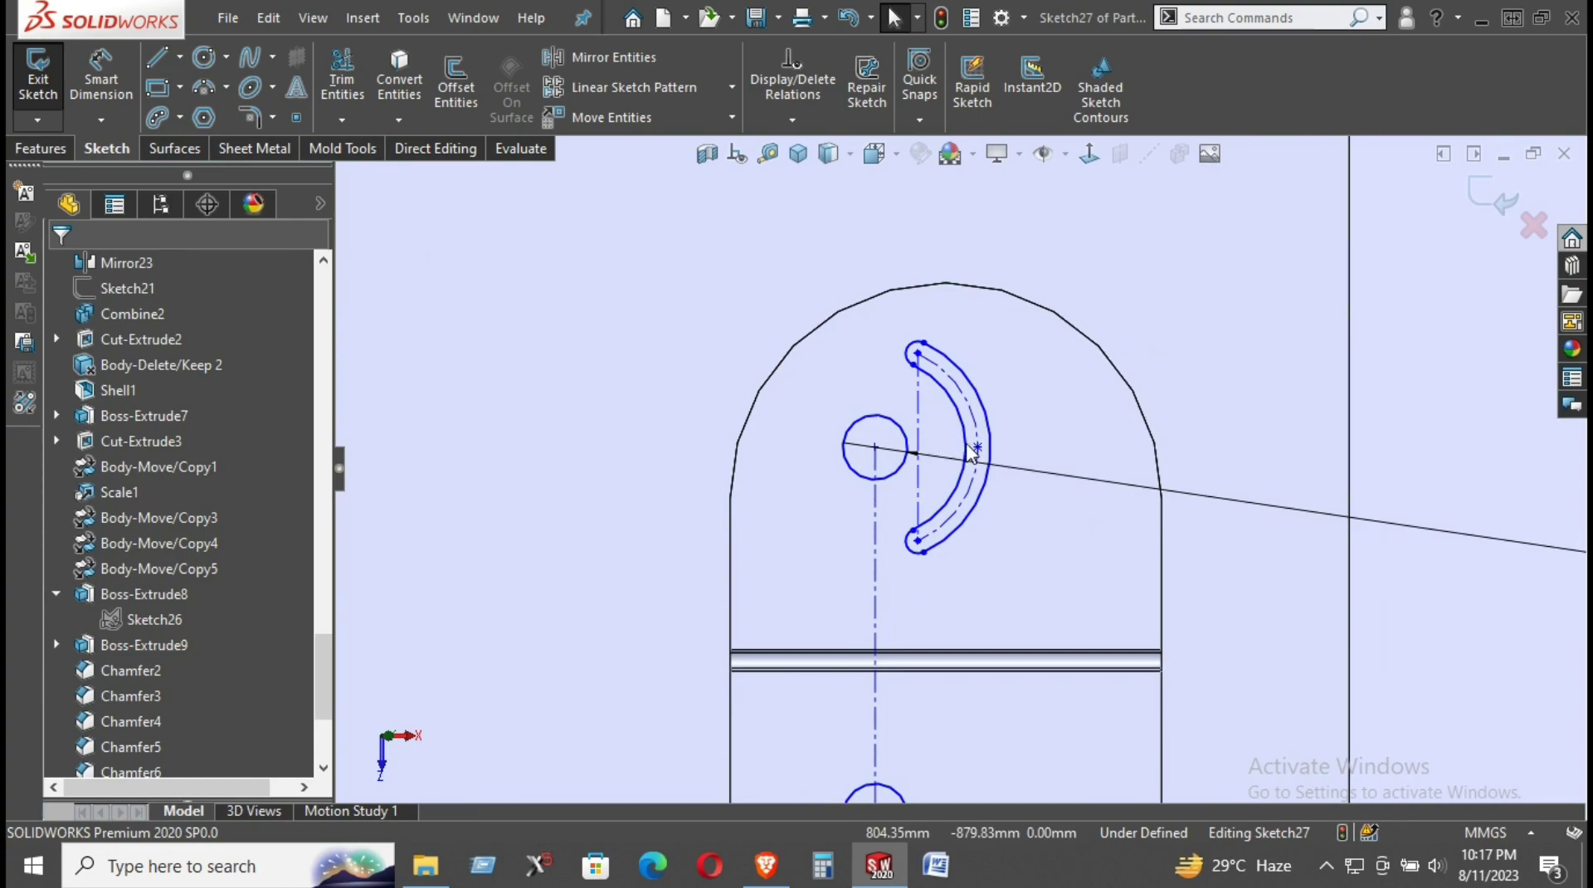
- Drag the slot's edge and endpoints to narrow and reshape the arc slot
{"action": "left_click_drag", "start_coordinate": [971, 452], "coordinate": [938, 452]}
{"action": "mouse_move", "coordinate": [935, 319]}
{"action": "left_mouse_down"}
{"action": "mouse_move", "coordinate": [972, 372]}
{"action": "mouse_move", "coordinate": [984, 349]}
{"action": "mouse_move", "coordinate": [984, 384]}
{"action": "left_mouse_up"}
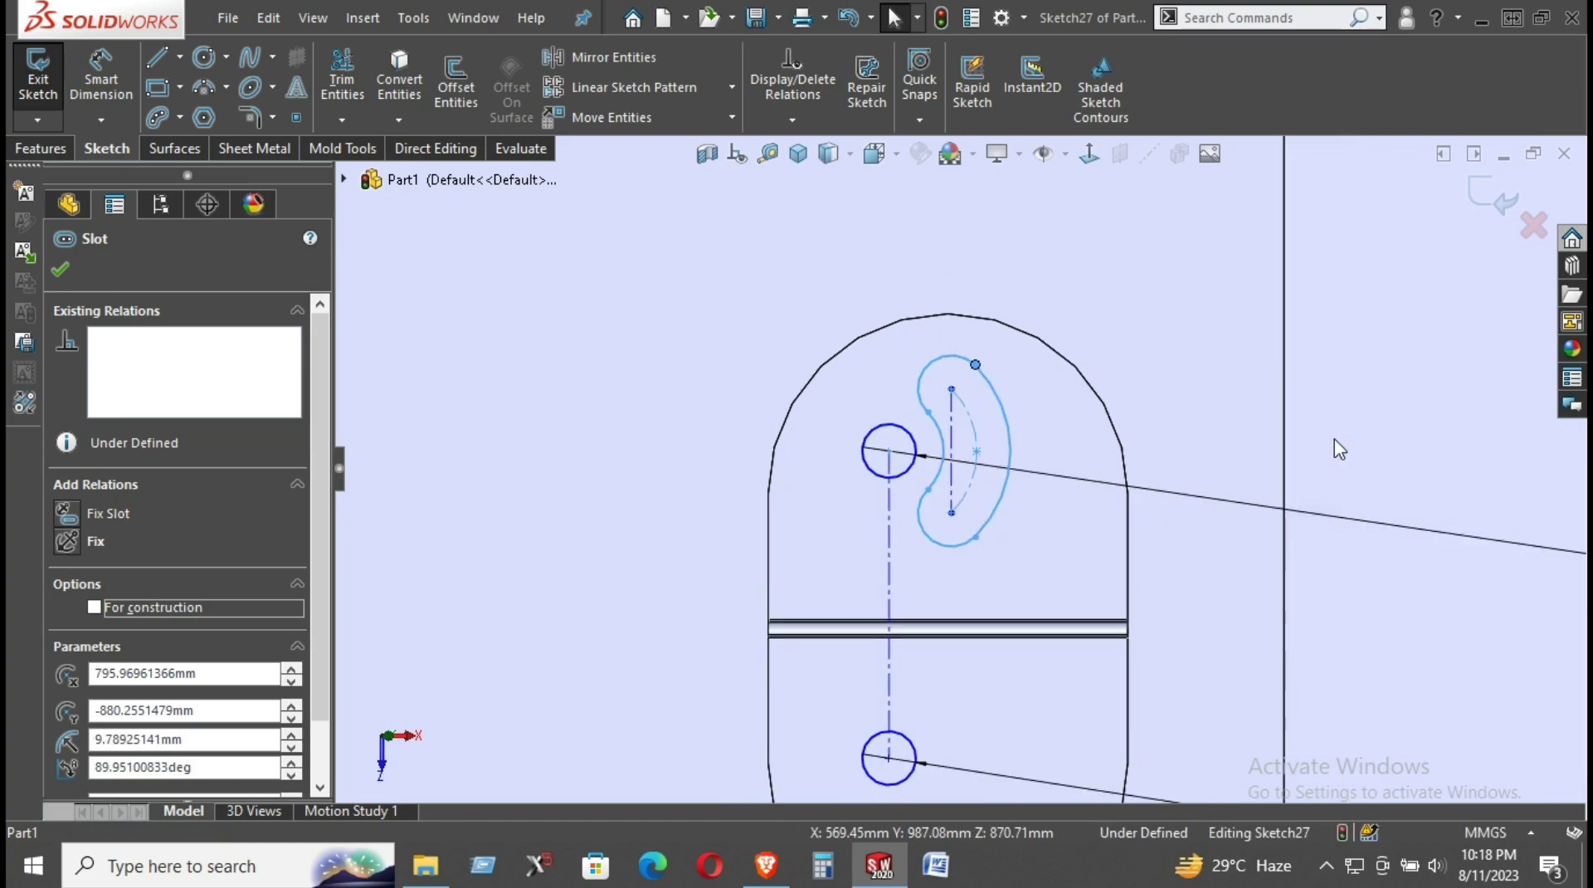
{"action": "scroll", "coordinate": [1337, 448], "scroll_direction": "down", "scroll_amount": 2}
{"action": "key", "text": "Escape"}
{"action": "scroll", "coordinate": [1102, 455], "scroll_direction": "up", "scroll_amount": 2}
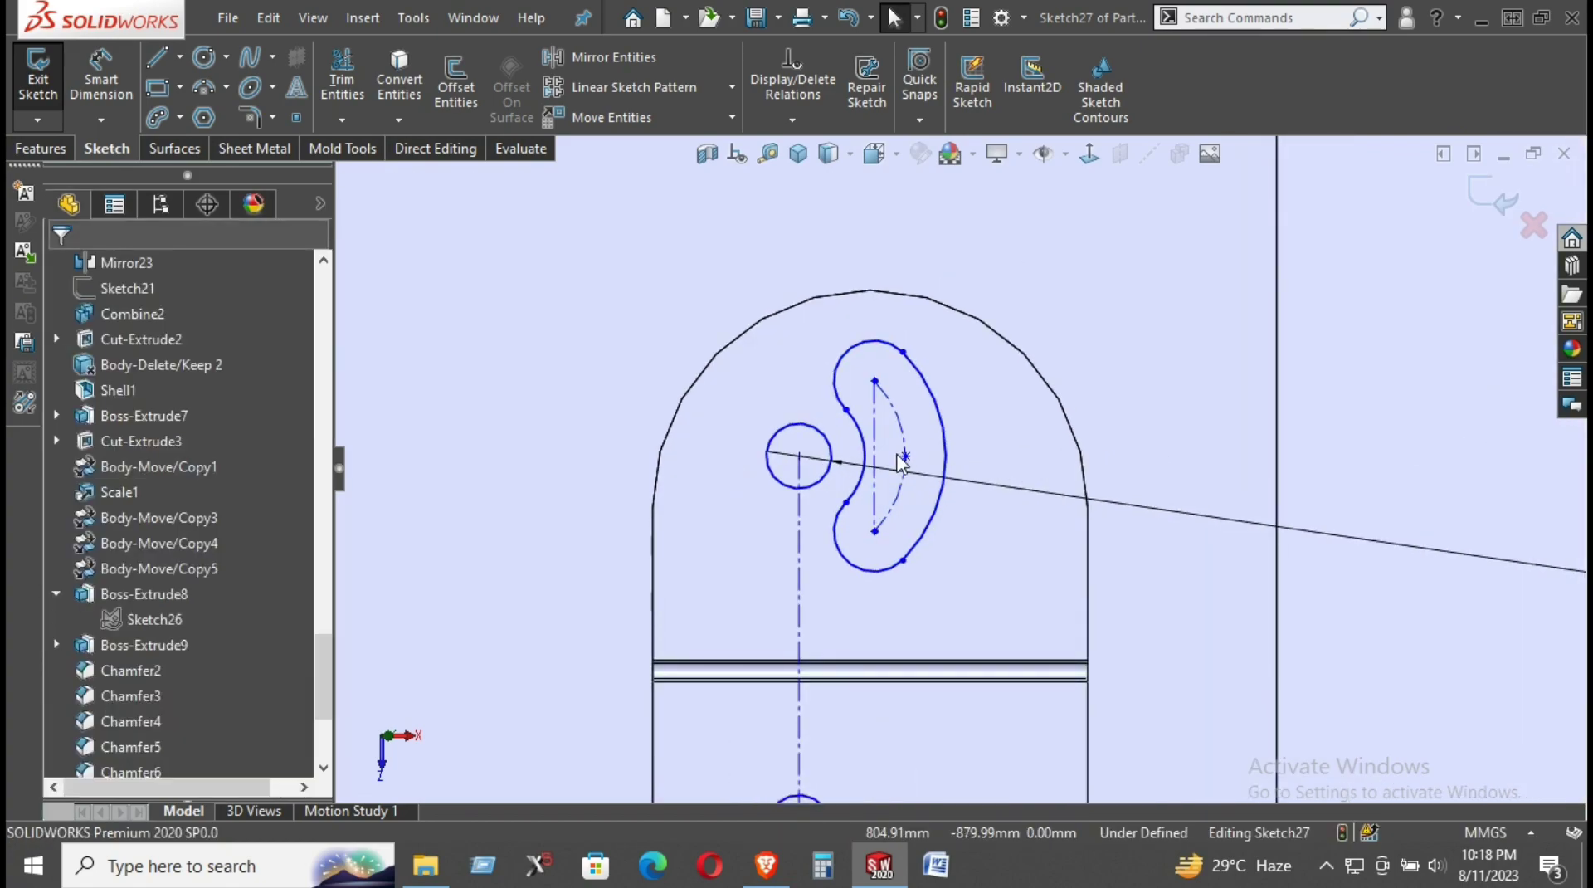
{"action": "left_click_drag", "start_coordinate": [876, 380], "coordinate": [875, 412]}
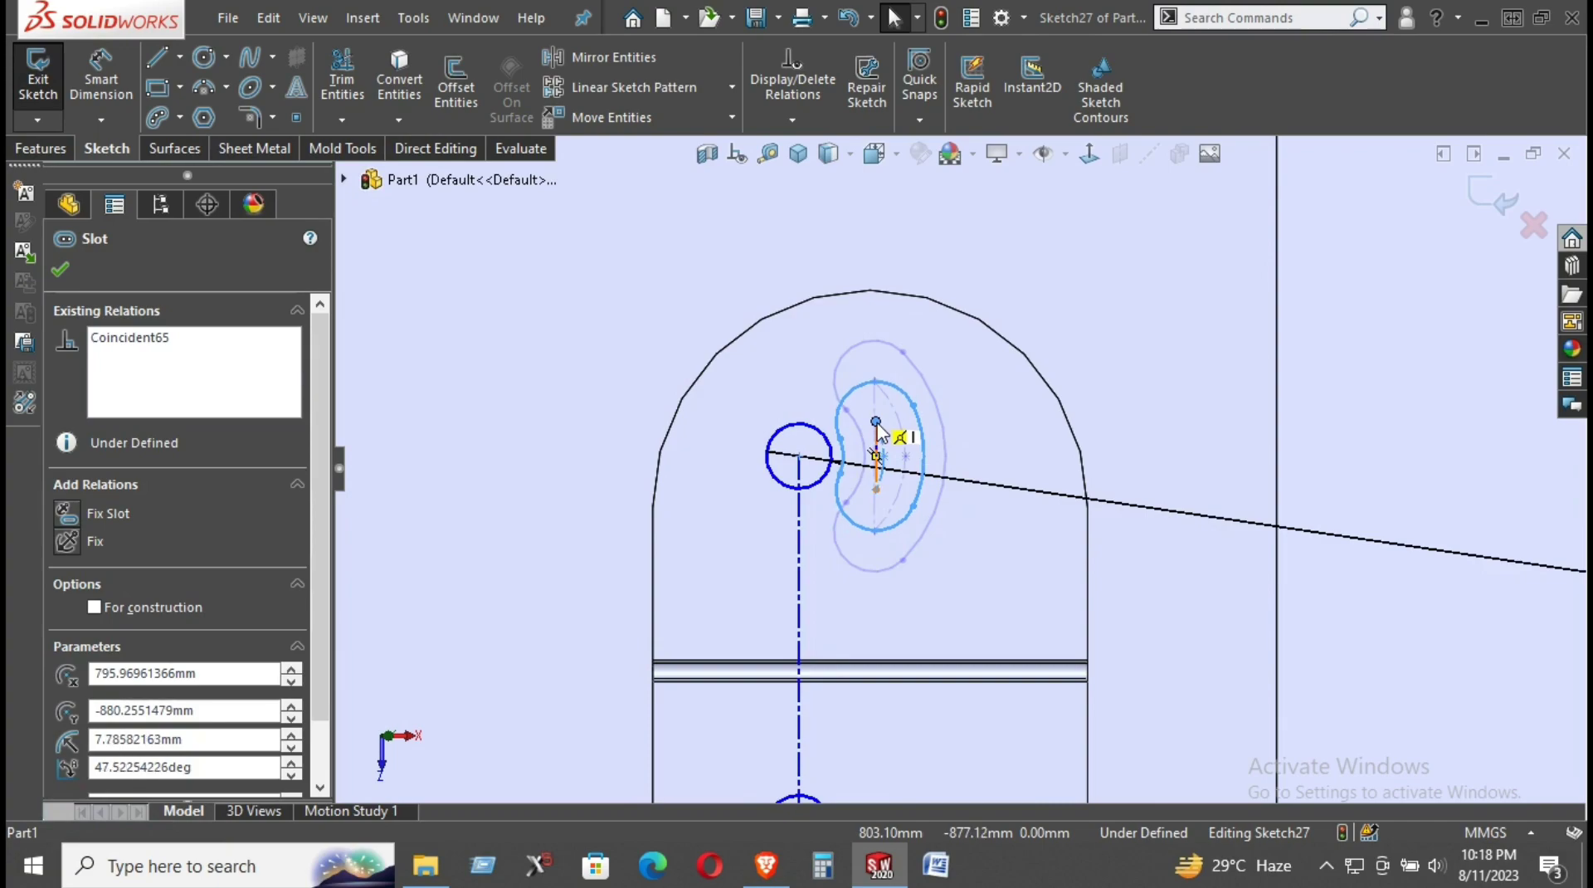
{"action": "left_click", "coordinate": [1017, 419]}
- Dimension the slot's end arc with a 1 mm radius
{"action": "key", "text": "d"}
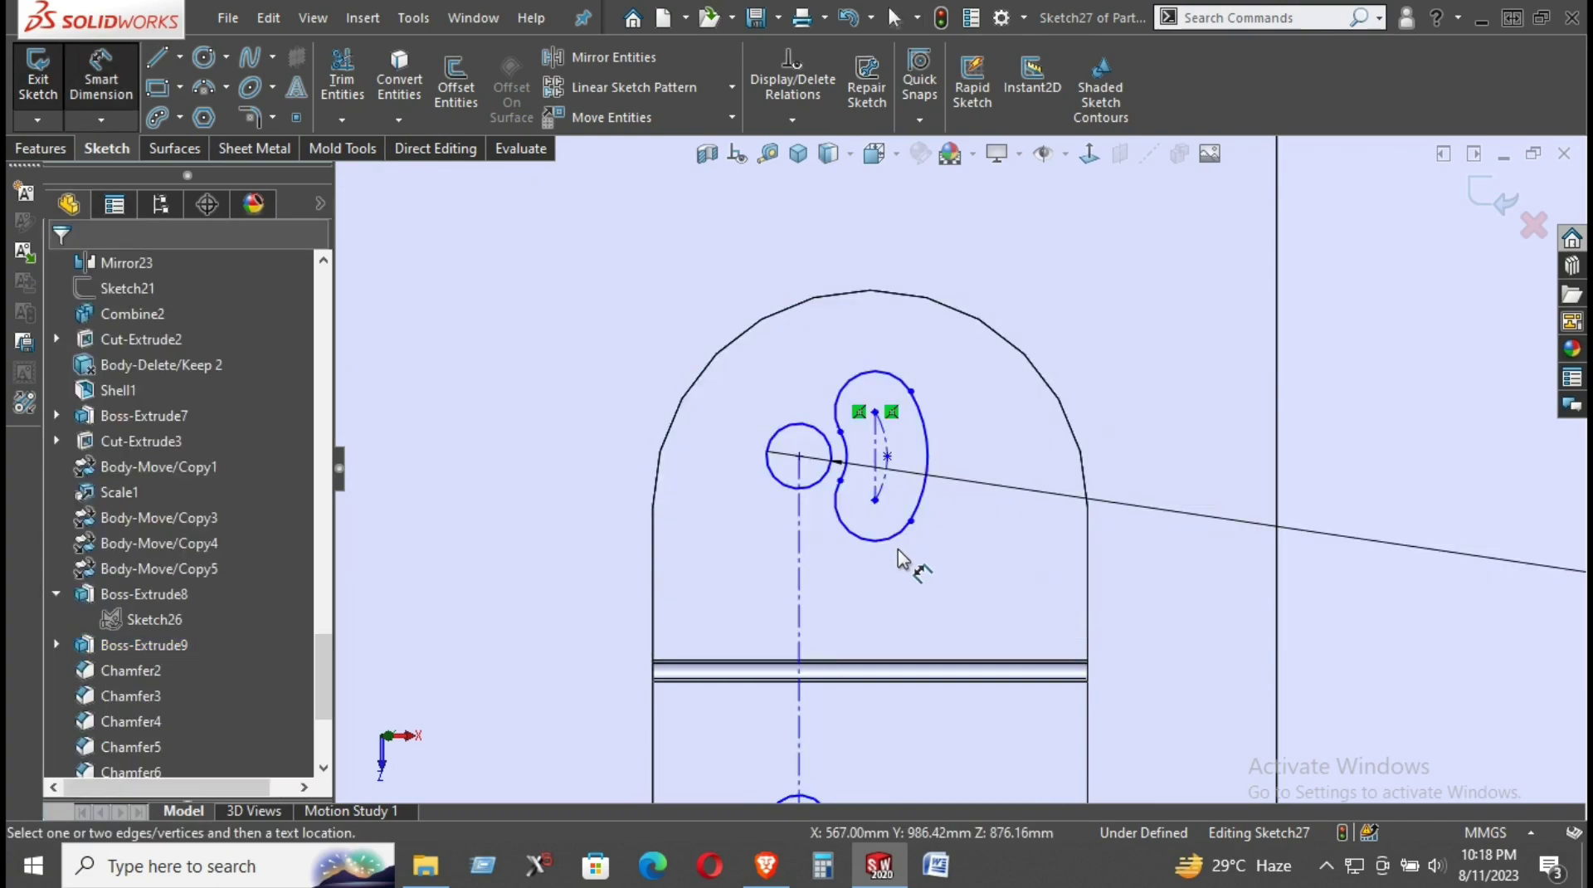
{"action": "left_click", "coordinate": [900, 533]}
{"action": "left_click", "coordinate": [890, 610]}
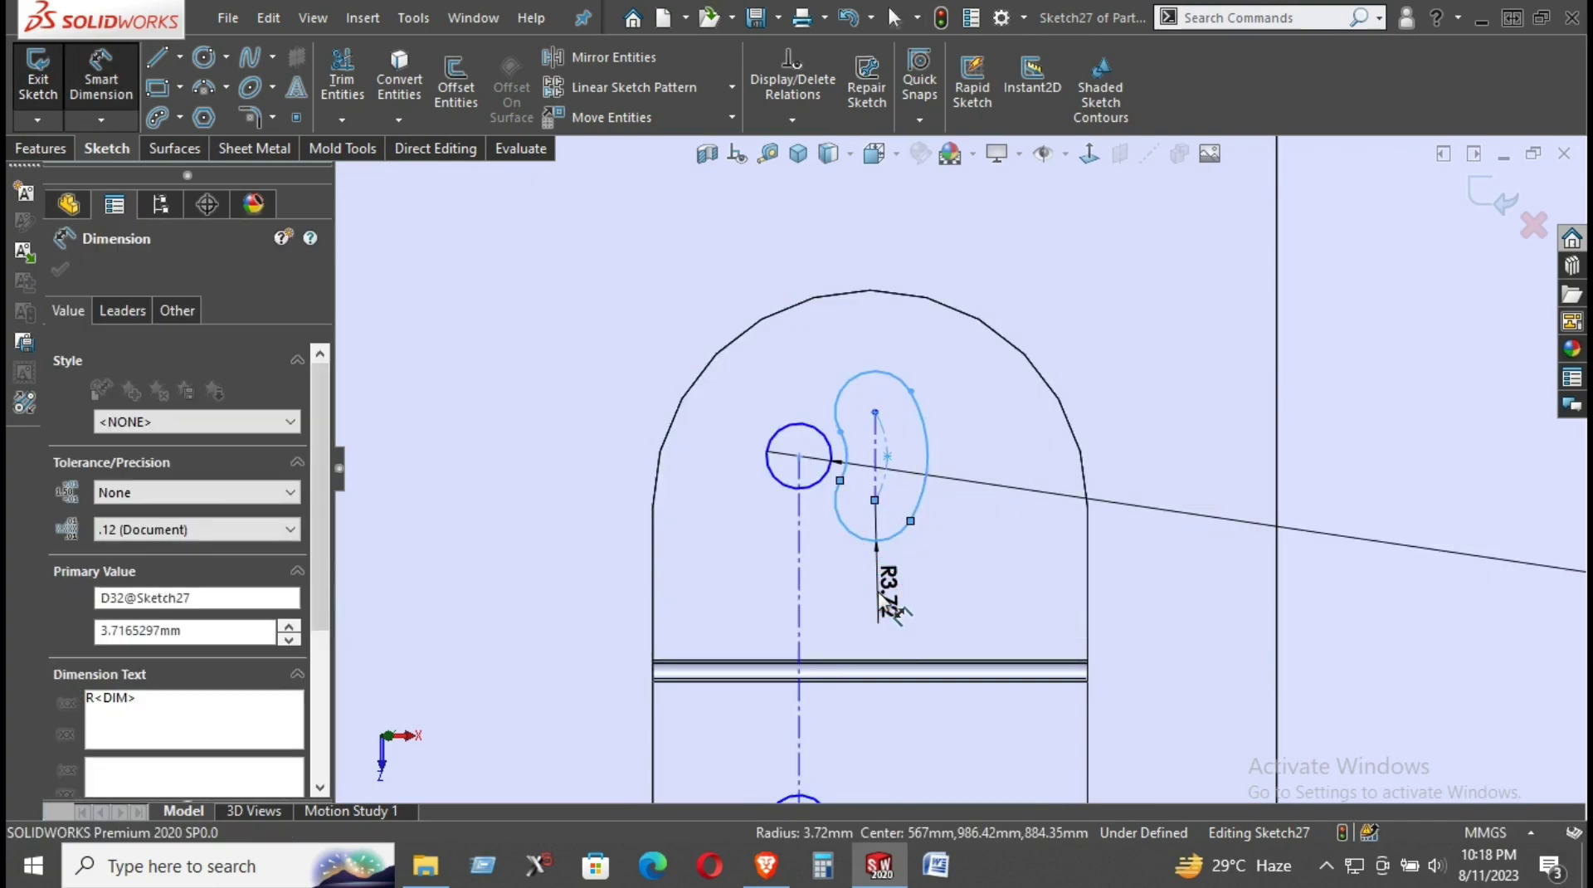
{"action": "type", "text": "1"}
{"action": "key", "text": "Return"}
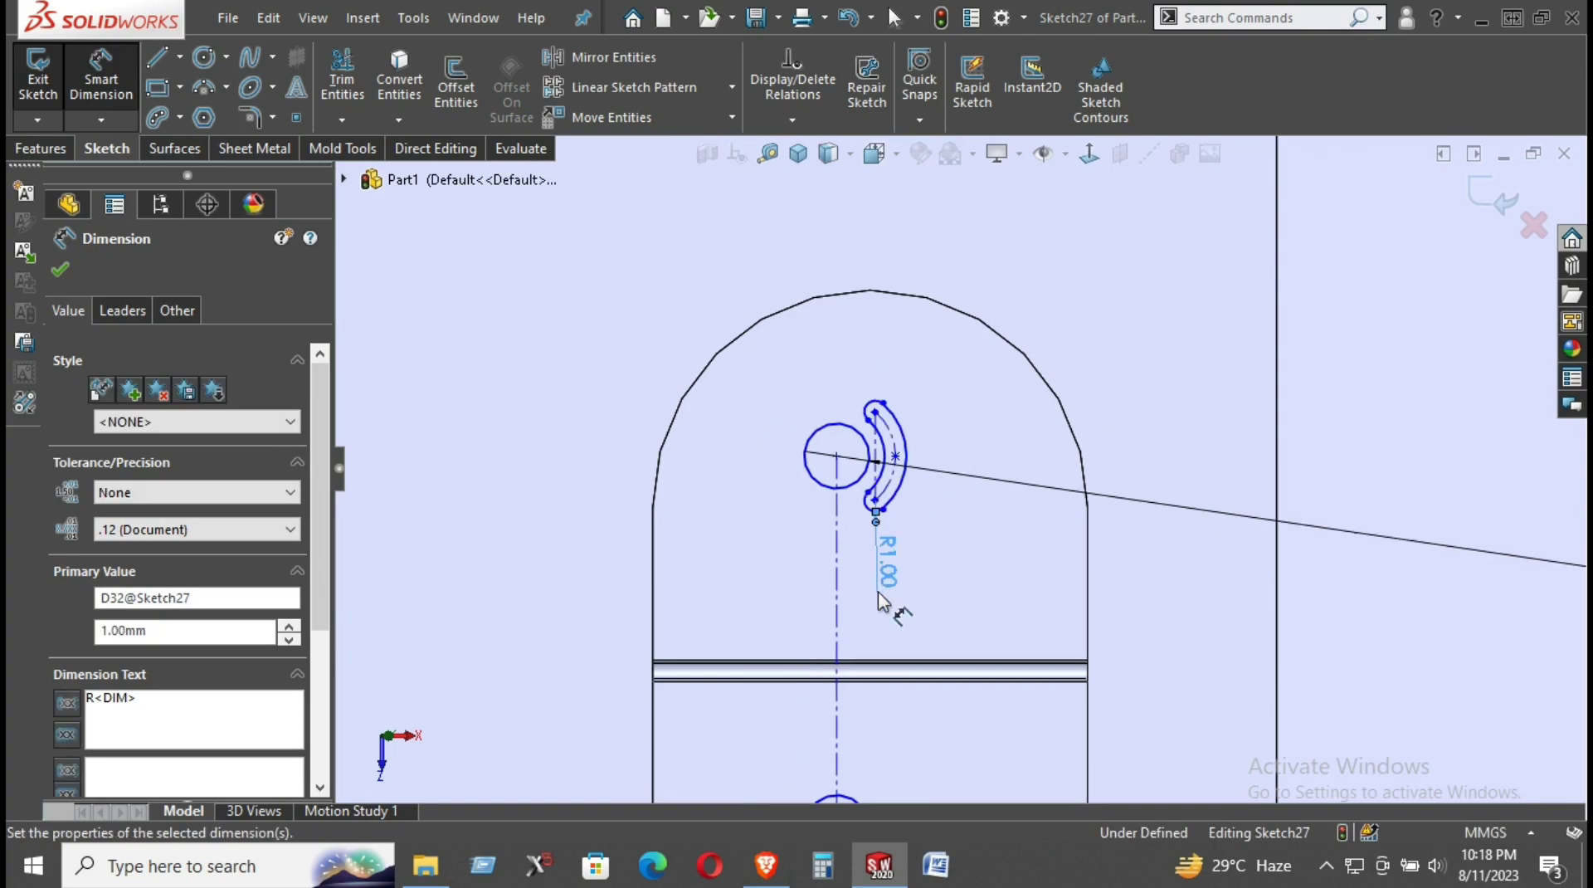
{"action": "left_click", "coordinate": [996, 421]}
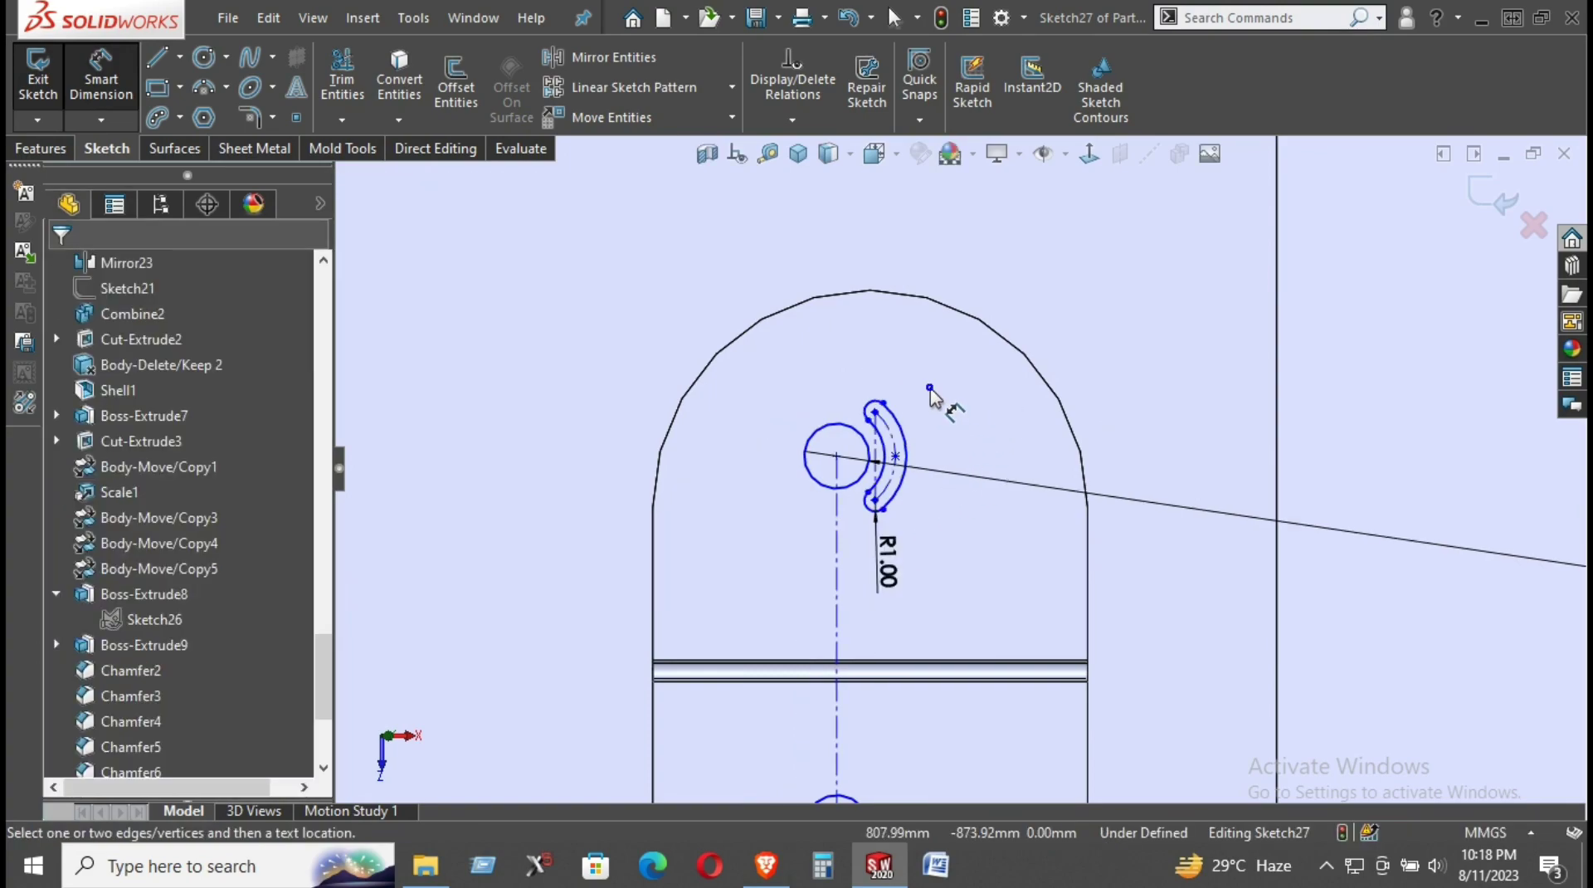
{"action": "right_click", "coordinate": [935, 399]}
{"action": "left_click", "coordinate": [987, 456]}
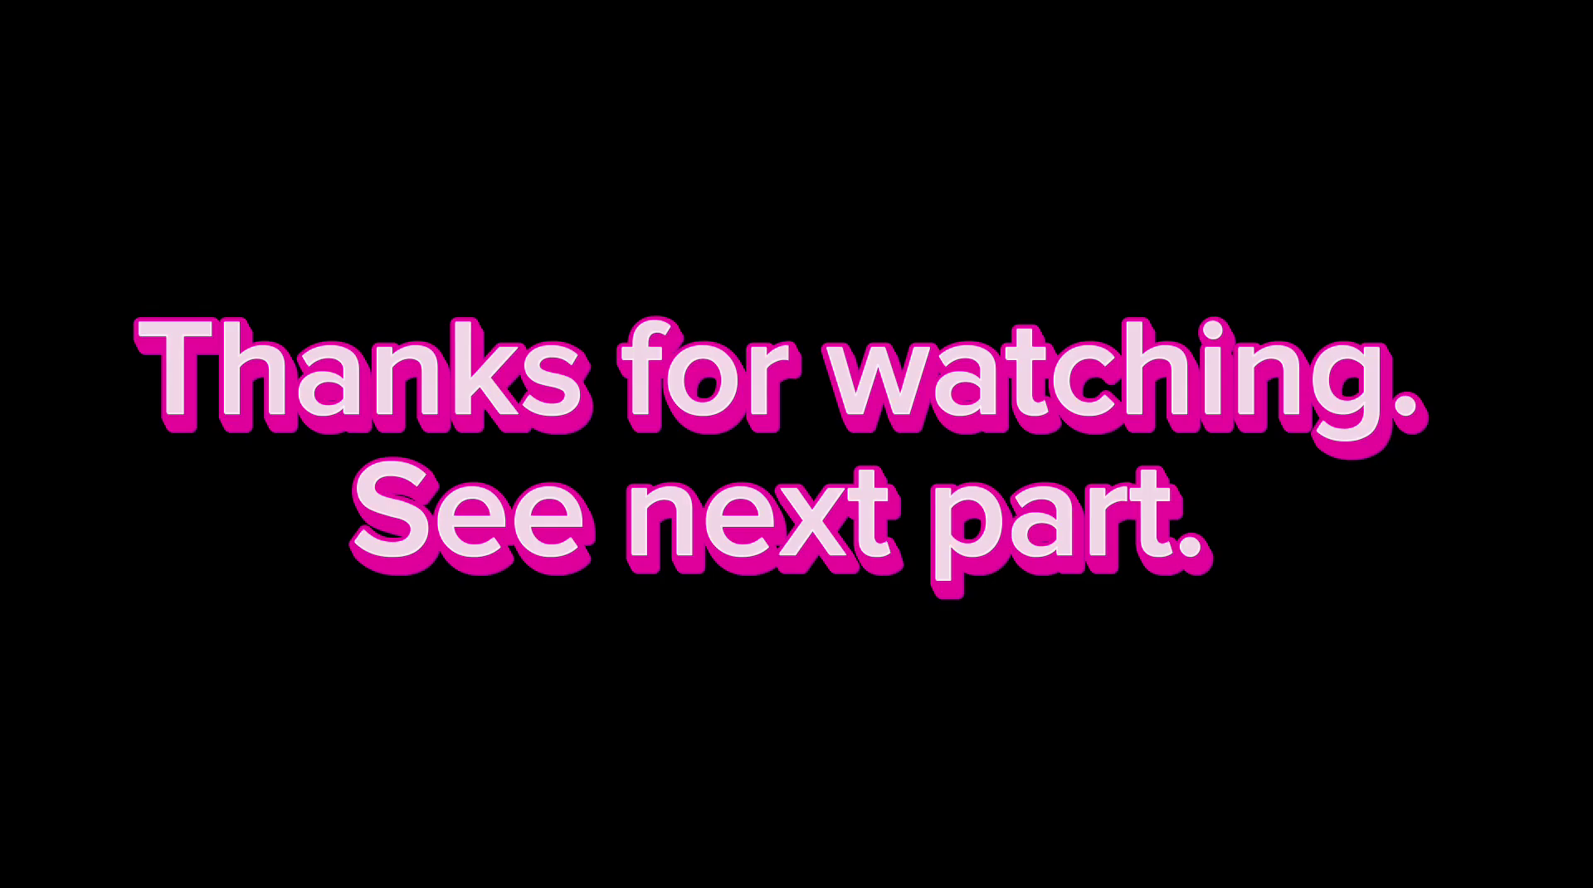